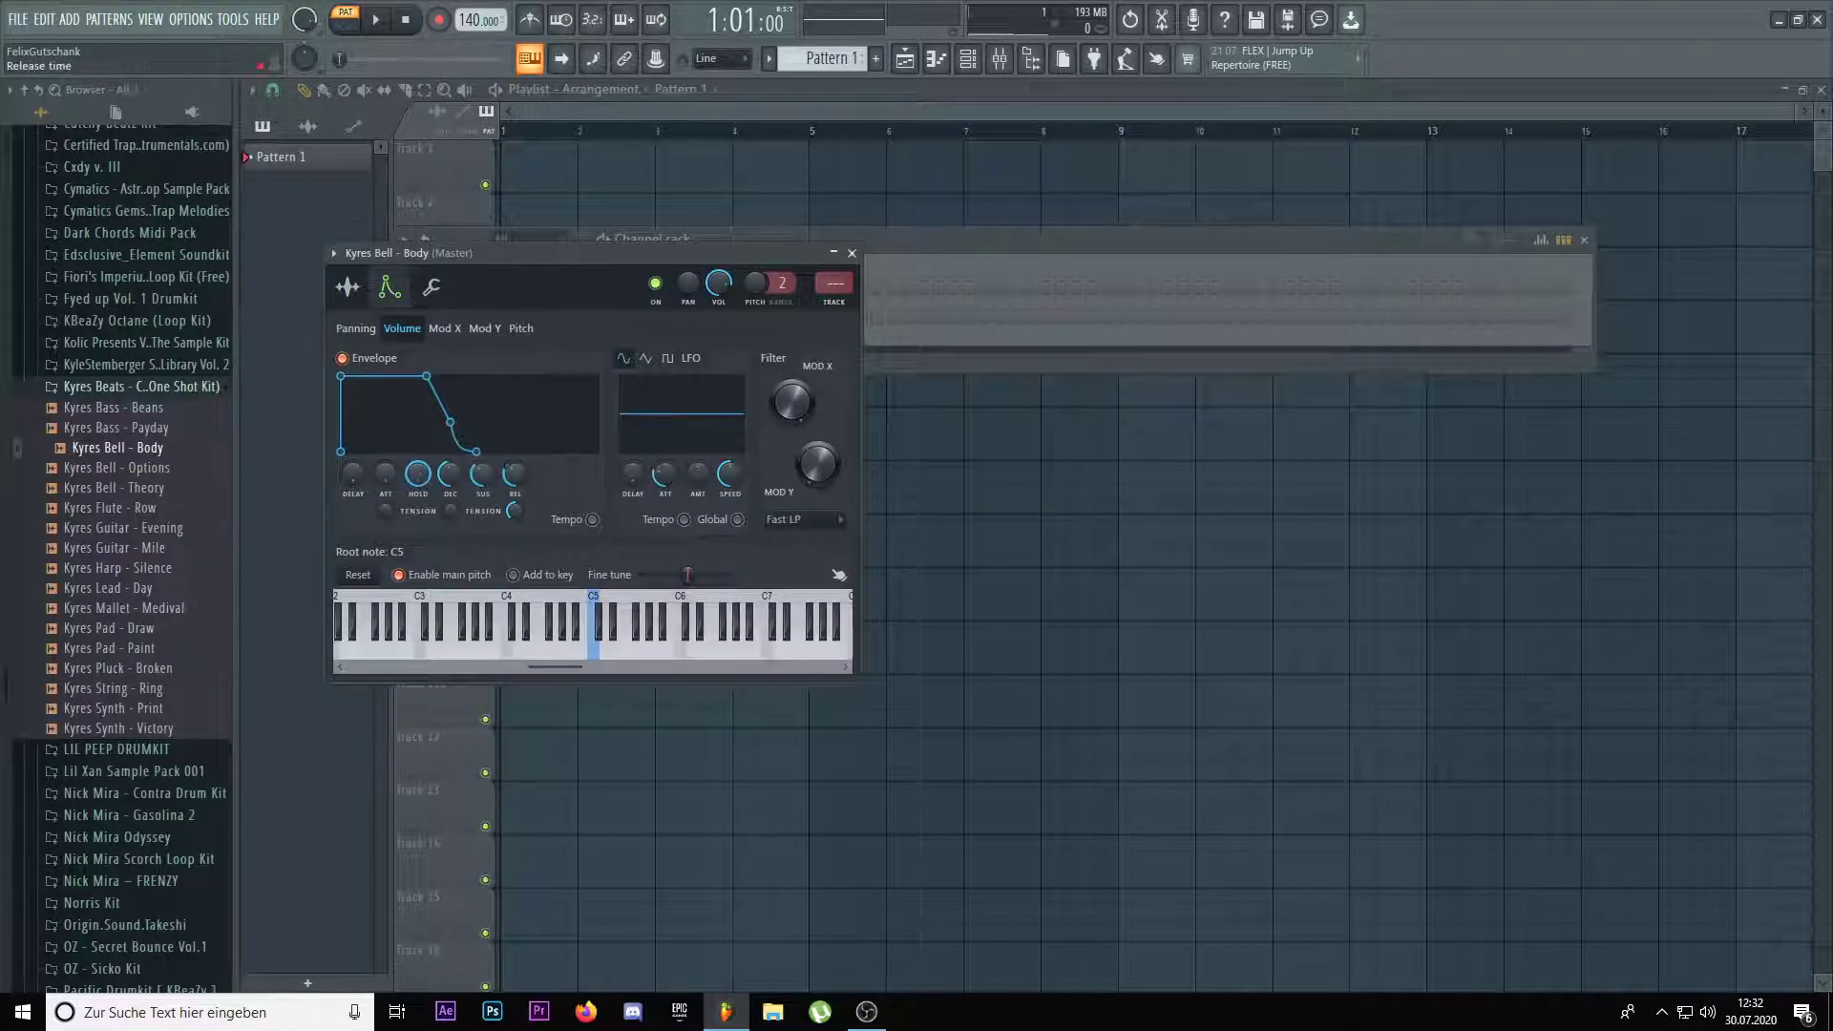
Close the Kyres Bell - Body channel settings and open that channel's piano roll
{"action": "left_click", "coordinate": [853, 253]}
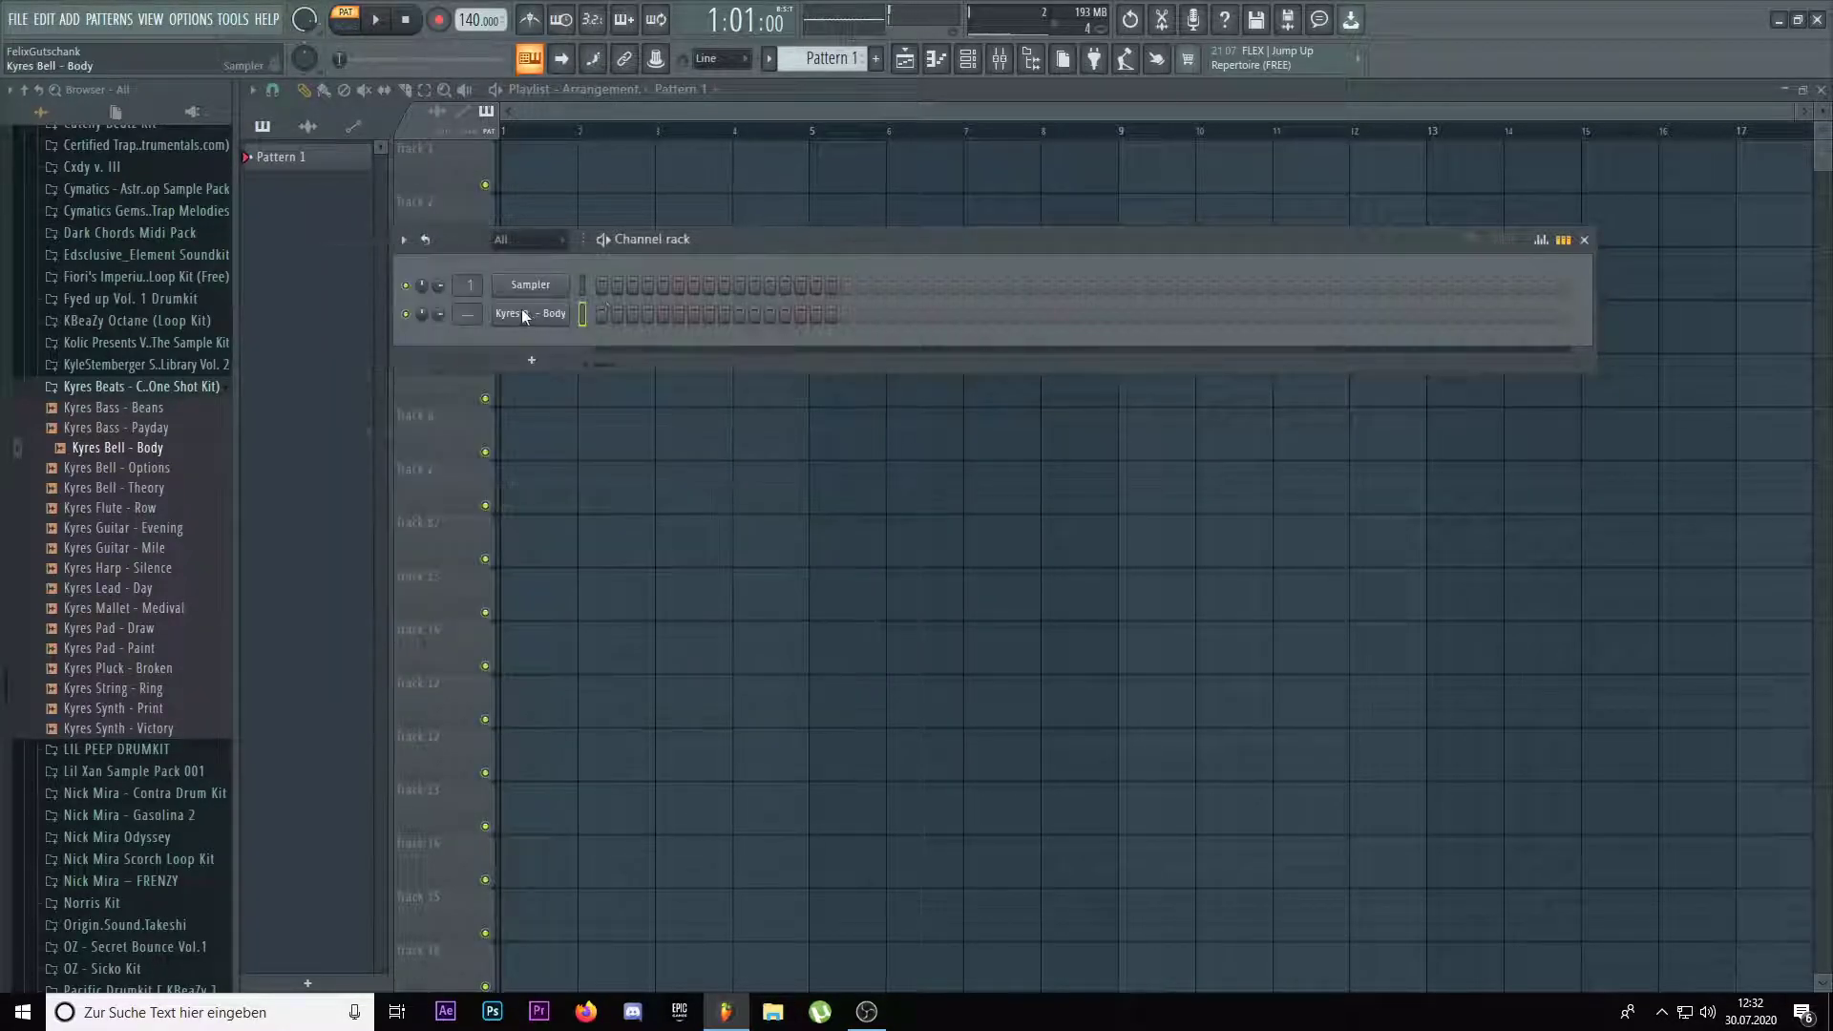
{"action": "right_click", "coordinate": [544, 311]}
{"action": "left_click", "coordinate": [611, 314]}
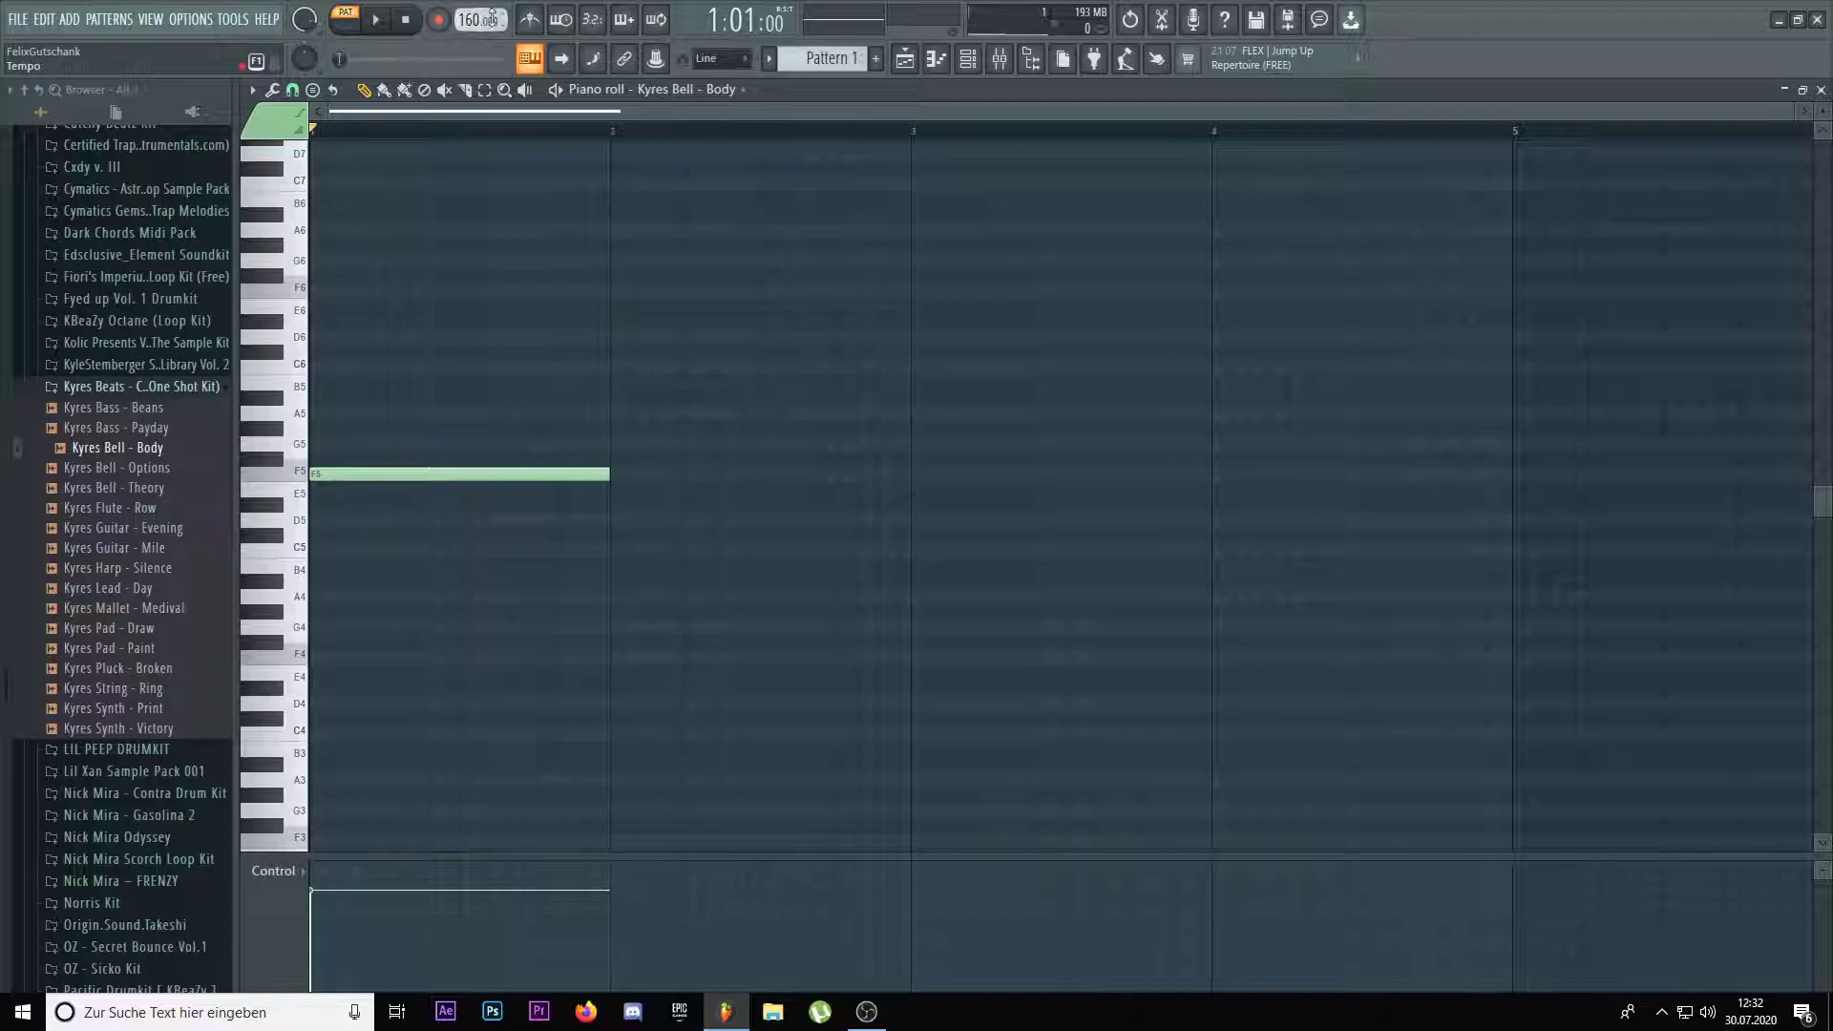
Set the tempo to 160 and build a one-bar chord of F5, A5 and D6 in bar 1
{"action": "left_click", "coordinate": [528, 21]}
{"action": "key", "text": "space"}
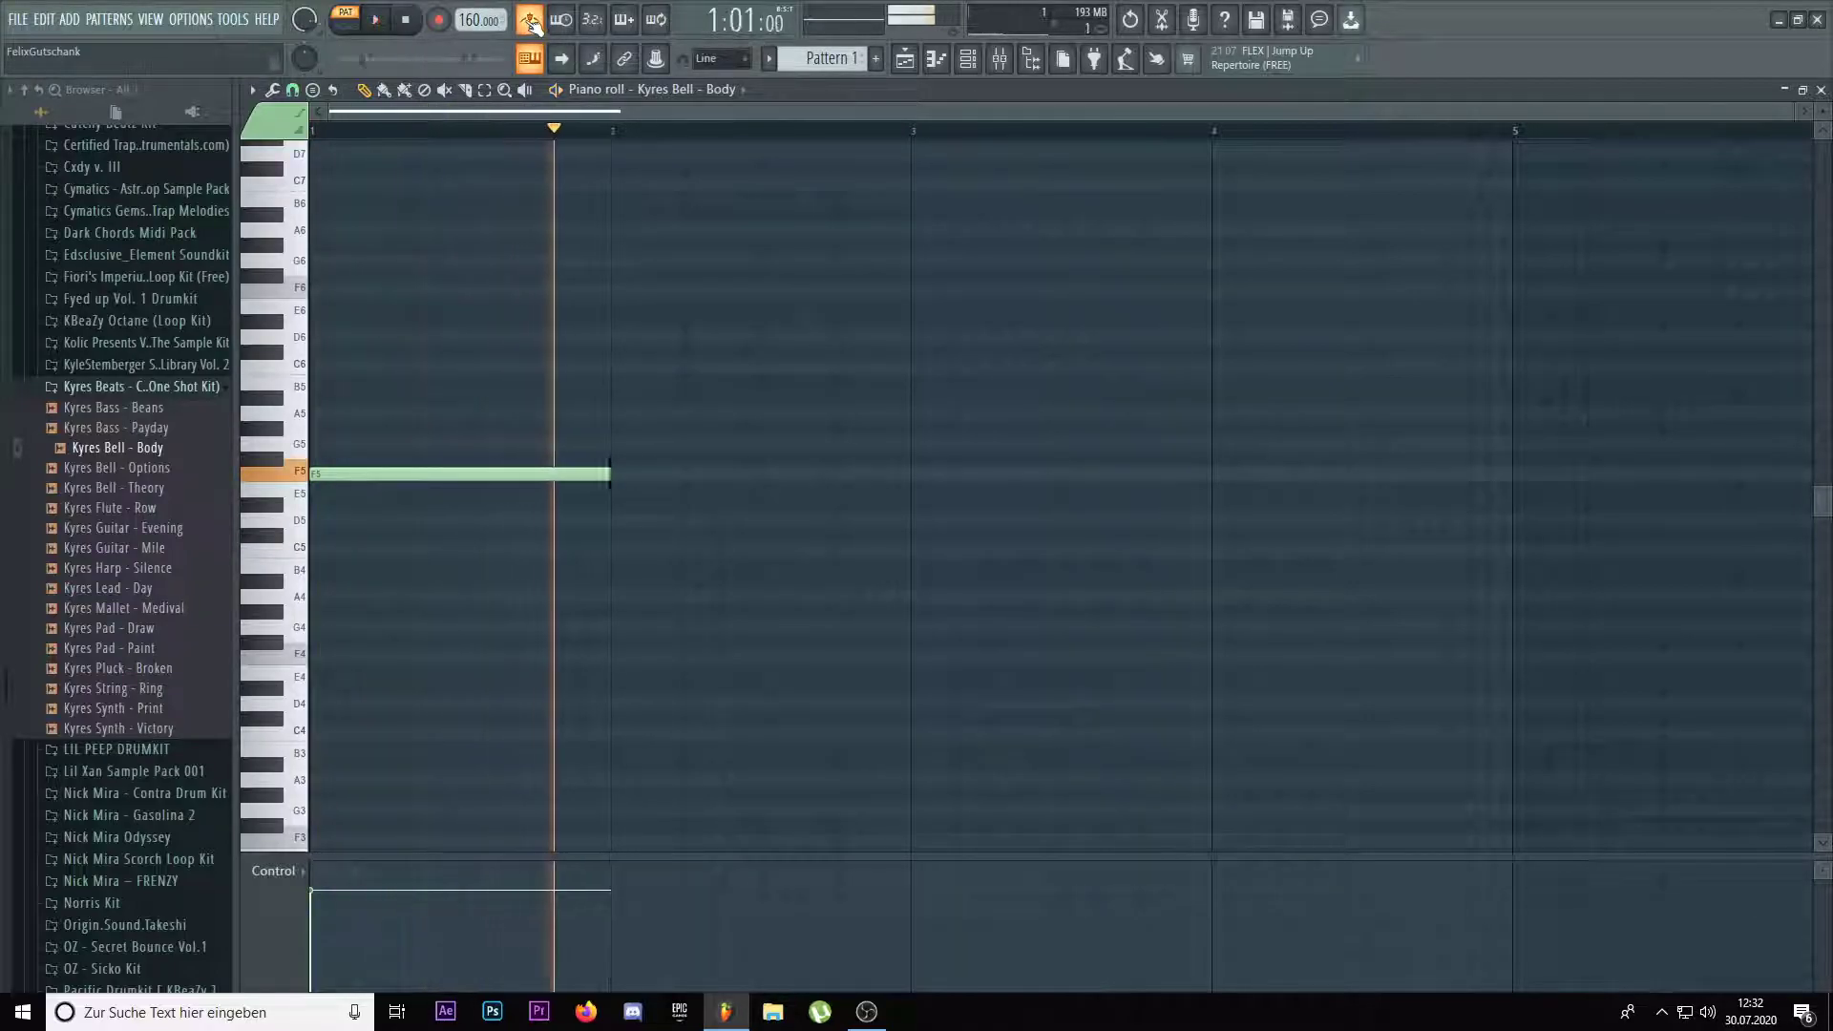
{"action": "left_click", "coordinate": [312, 413]}
{"action": "left_click", "coordinate": [331, 340]}
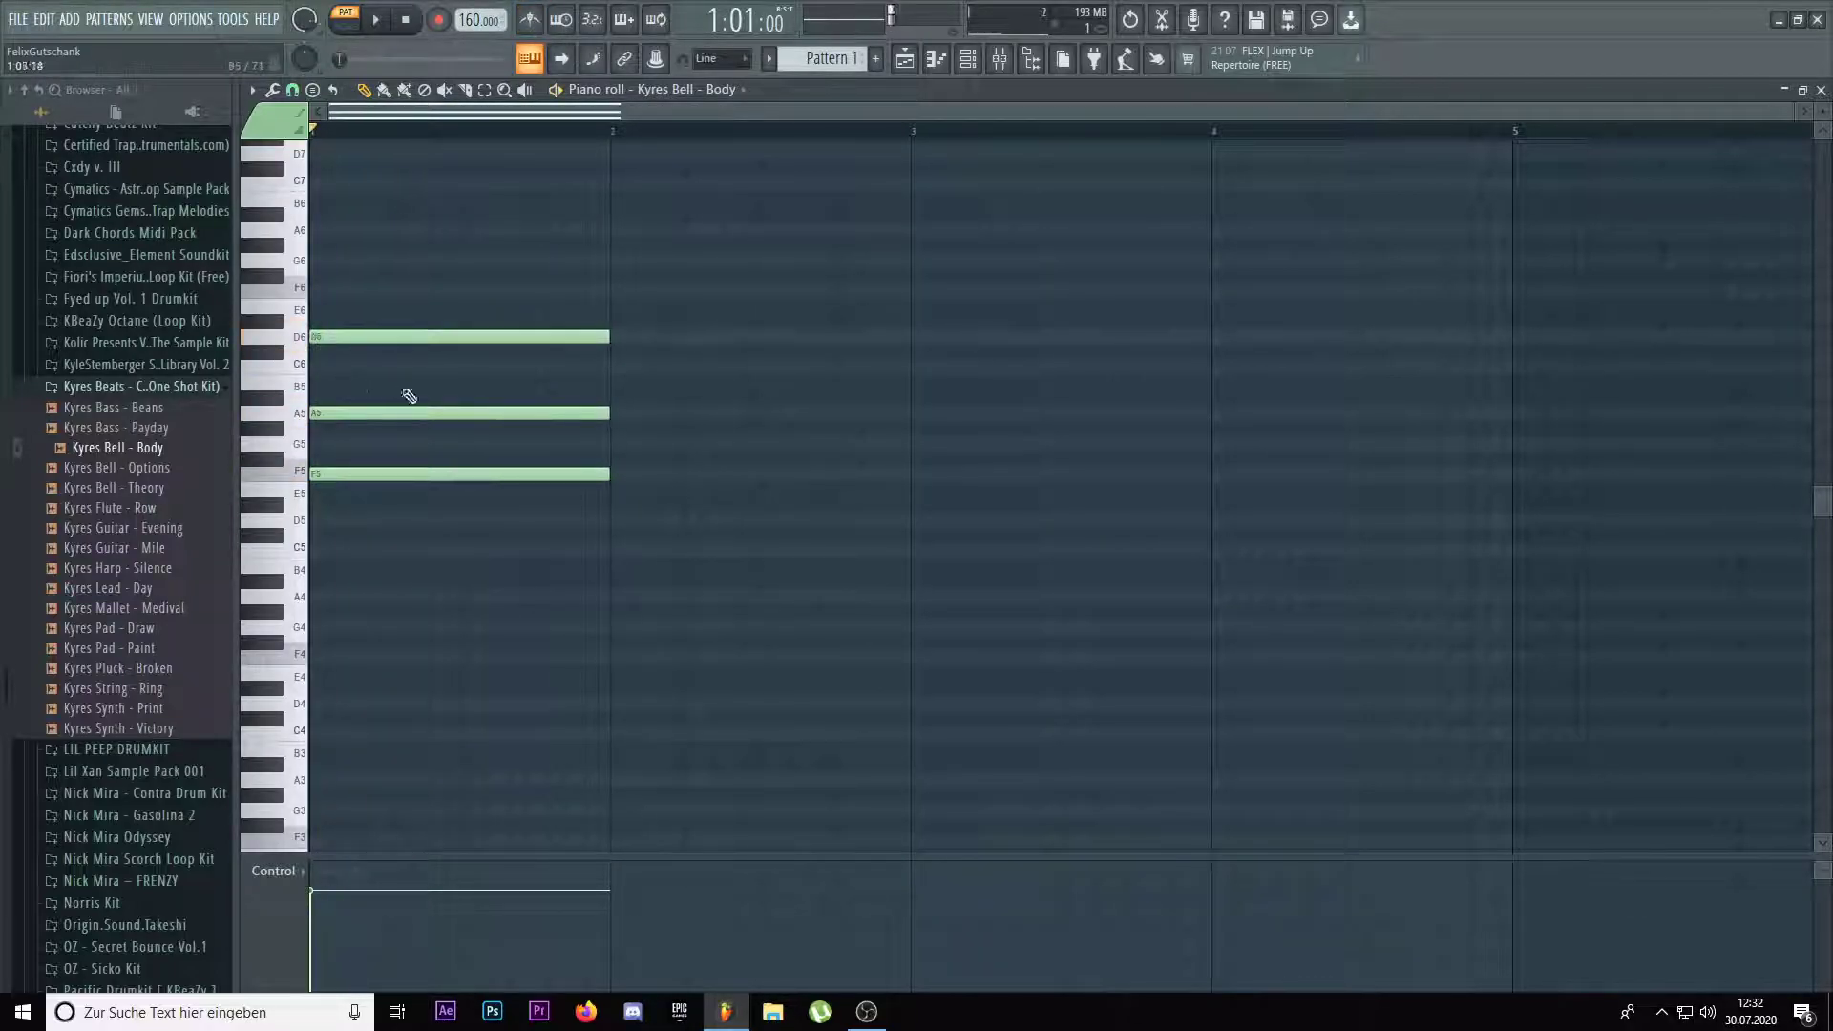
Add a one-bar chord of D5, G5 and C6 in bar 2, and transpose both chords down one octave
{"action": "left_click", "coordinate": [613, 519]}
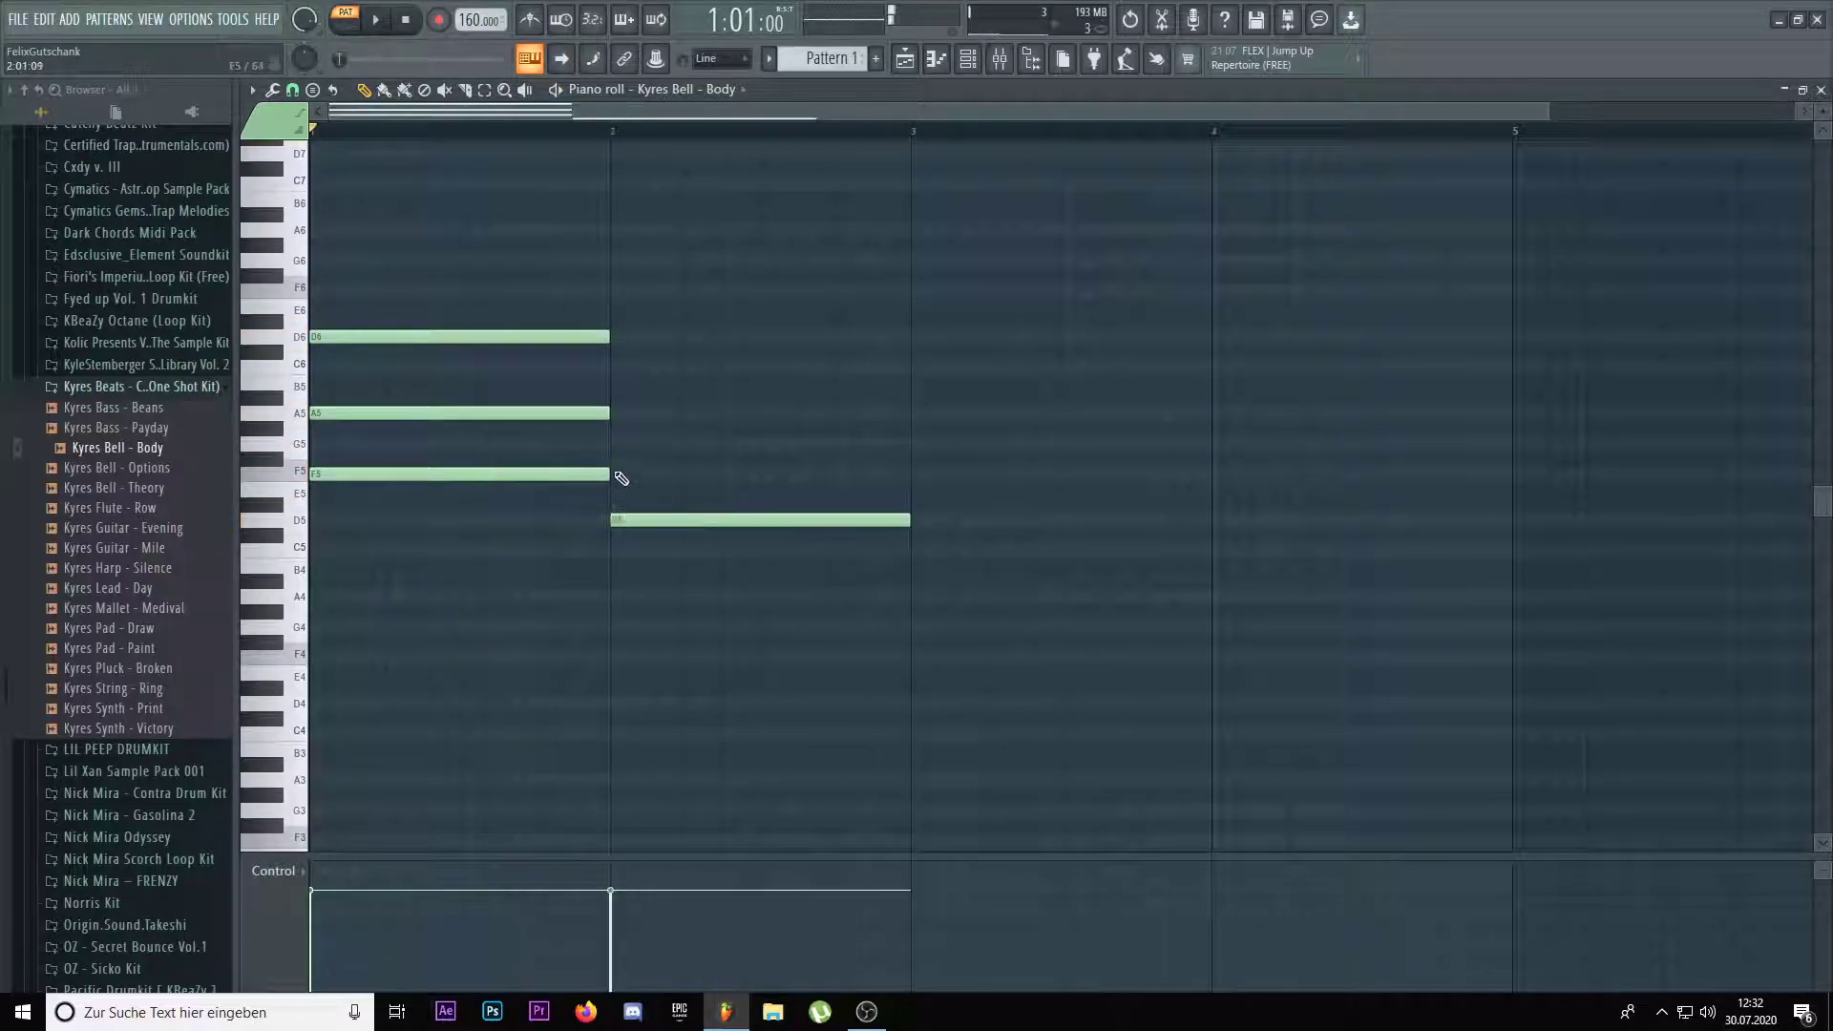
{"action": "scroll", "coordinate": [553, 410], "scroll_direction": "down", "scroll_amount": 1}
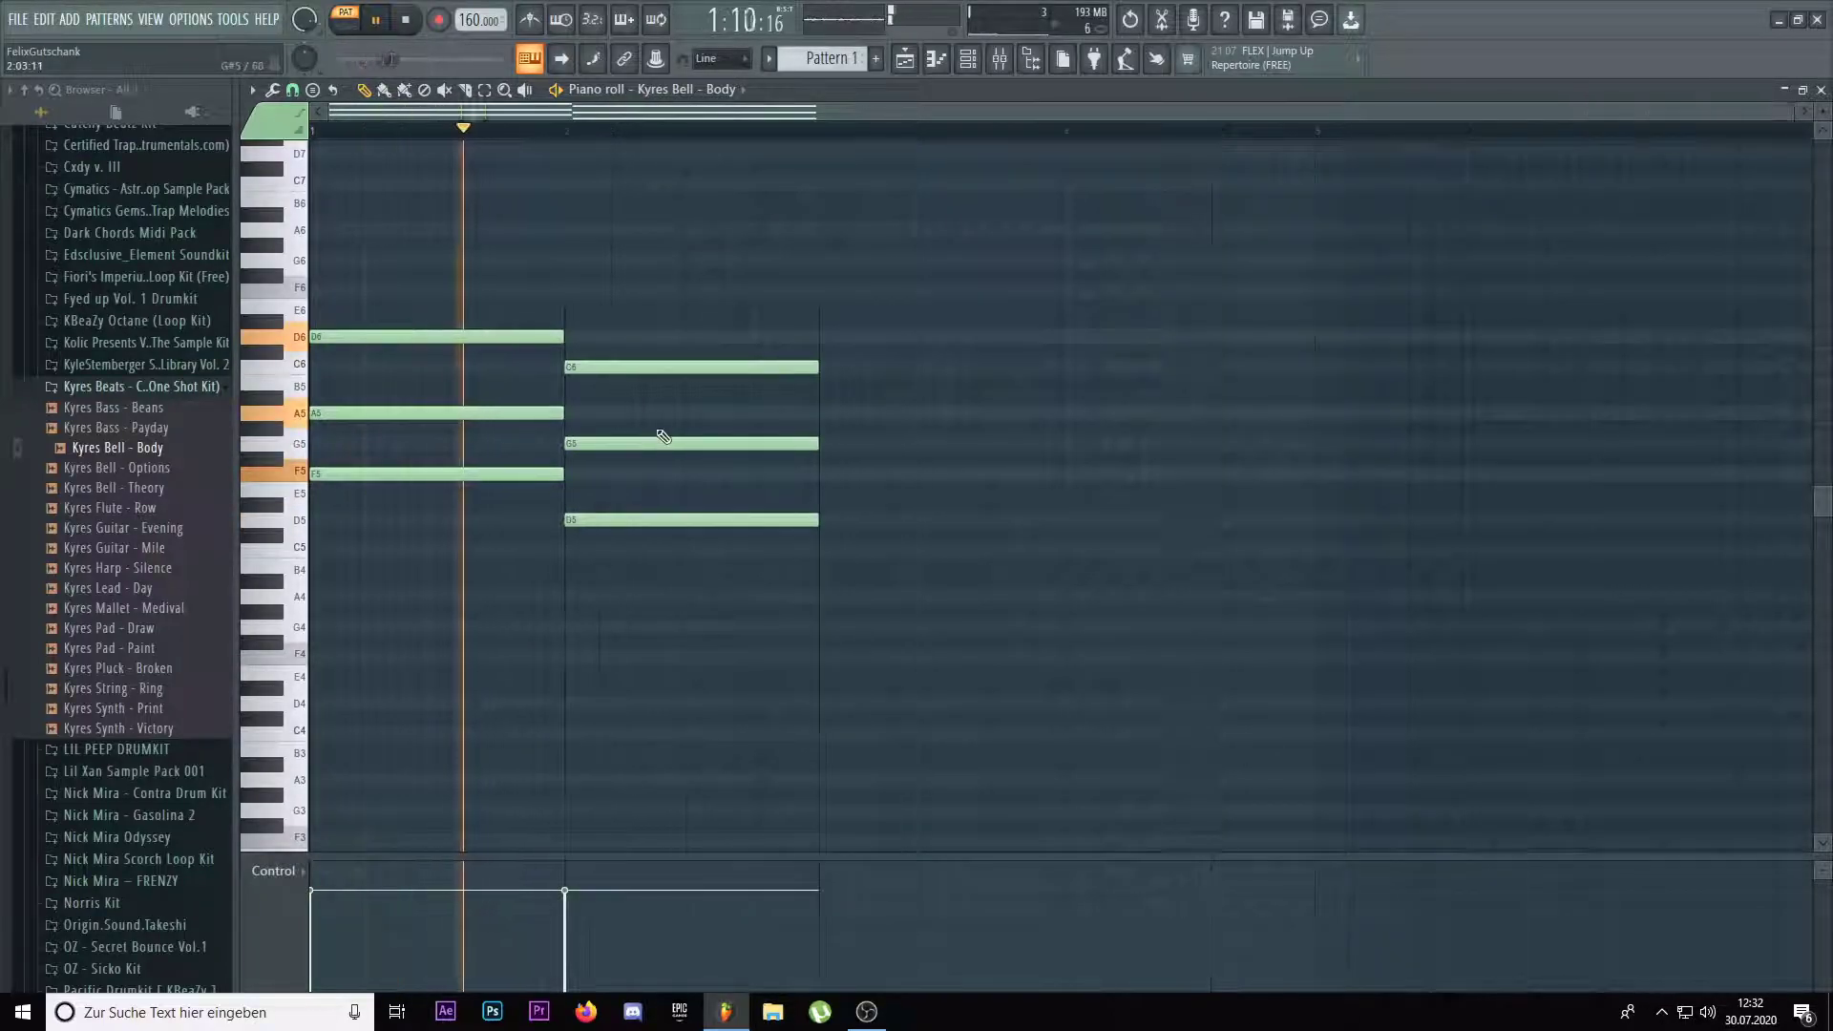
{"action": "key", "text": "ctrl+Down"}
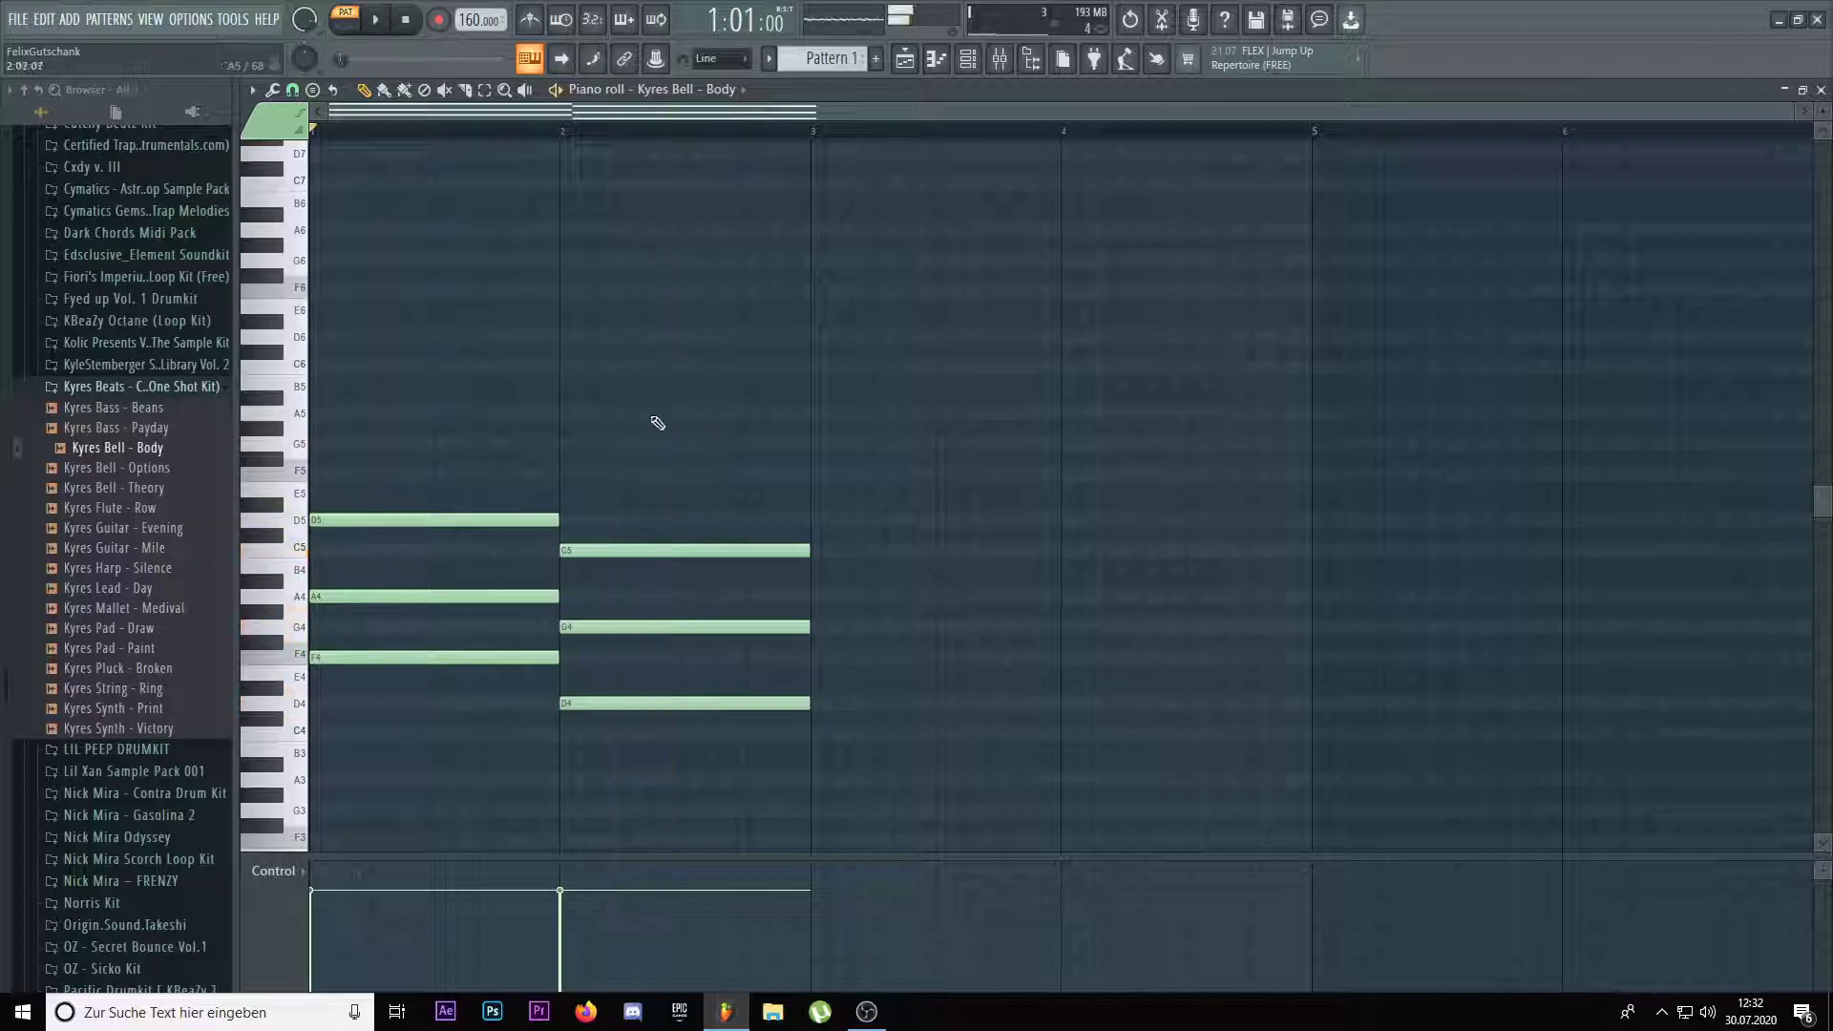
{"action": "key", "text": "space"}
{"action": "key", "text": "space"}
Move the second chord one beat later and close the gap, using a temporary D5 note to end it at bar 3
{"action": "left_click_drag", "start_coordinate": [642, 750], "coordinate": [604, 539]}
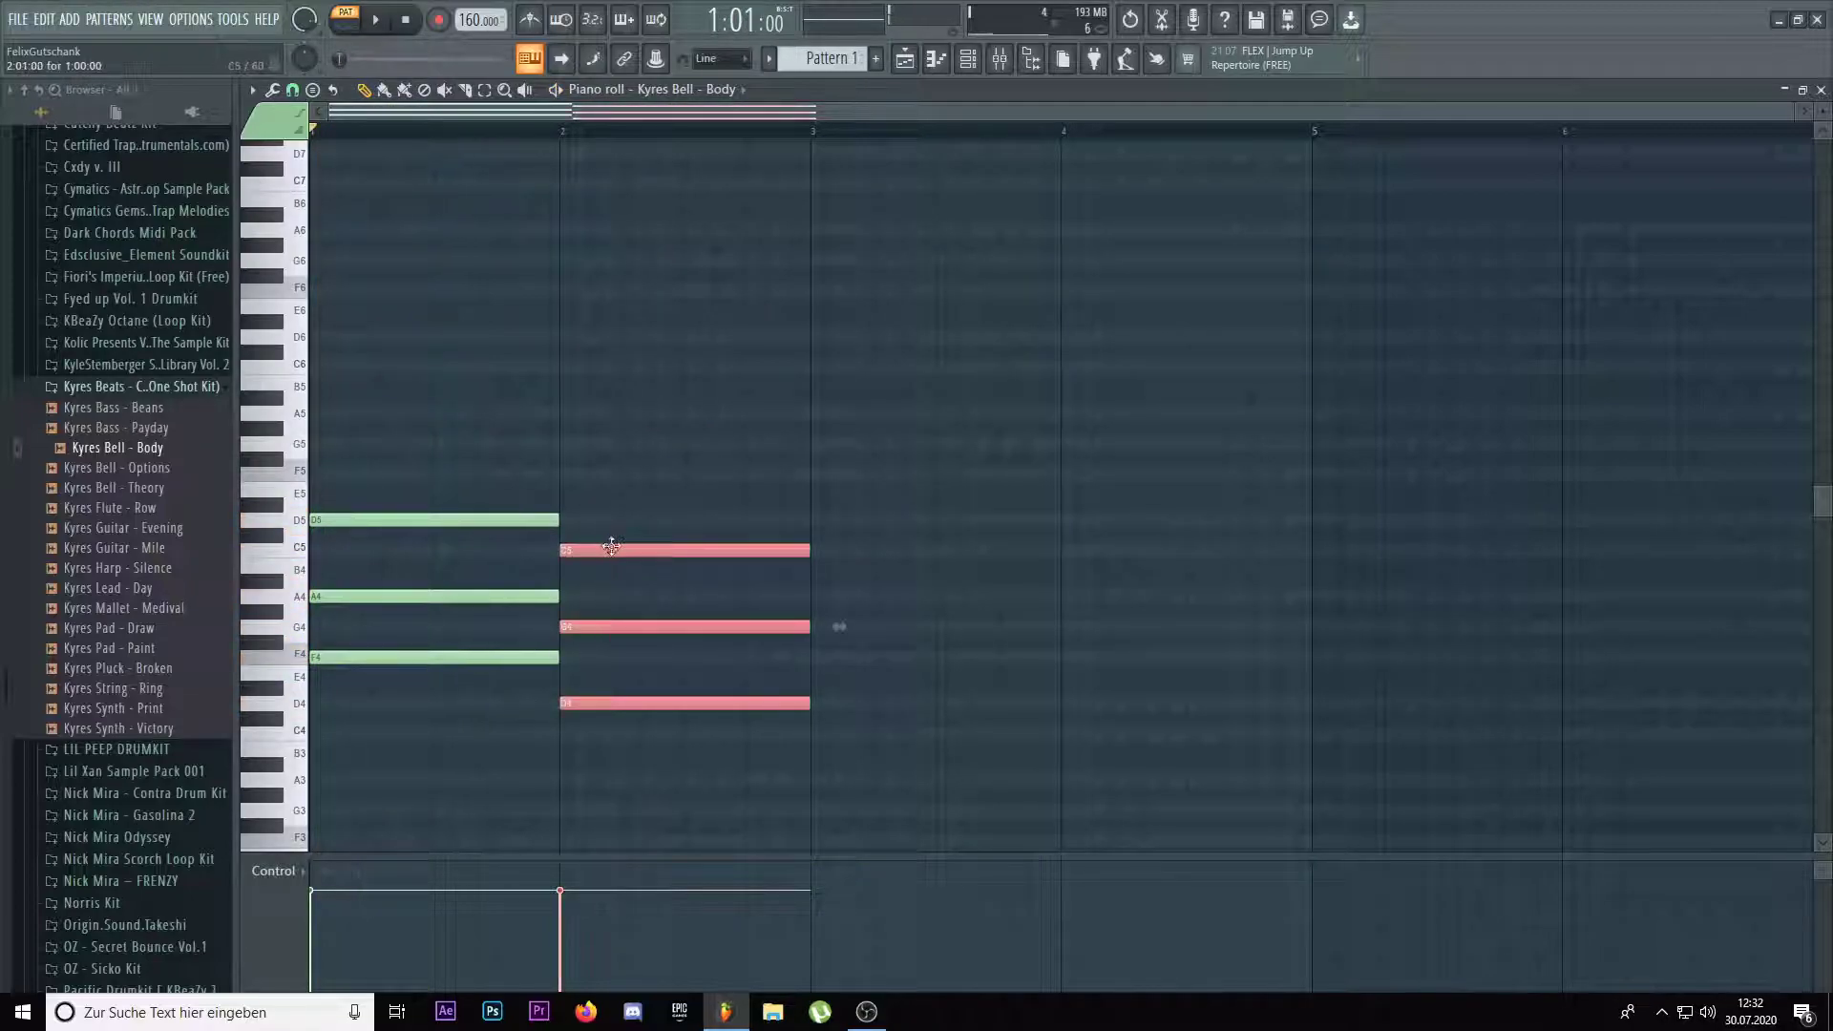
{"action": "left_click", "coordinate": [681, 547]}
{"action": "left_click", "coordinate": [816, 520]}
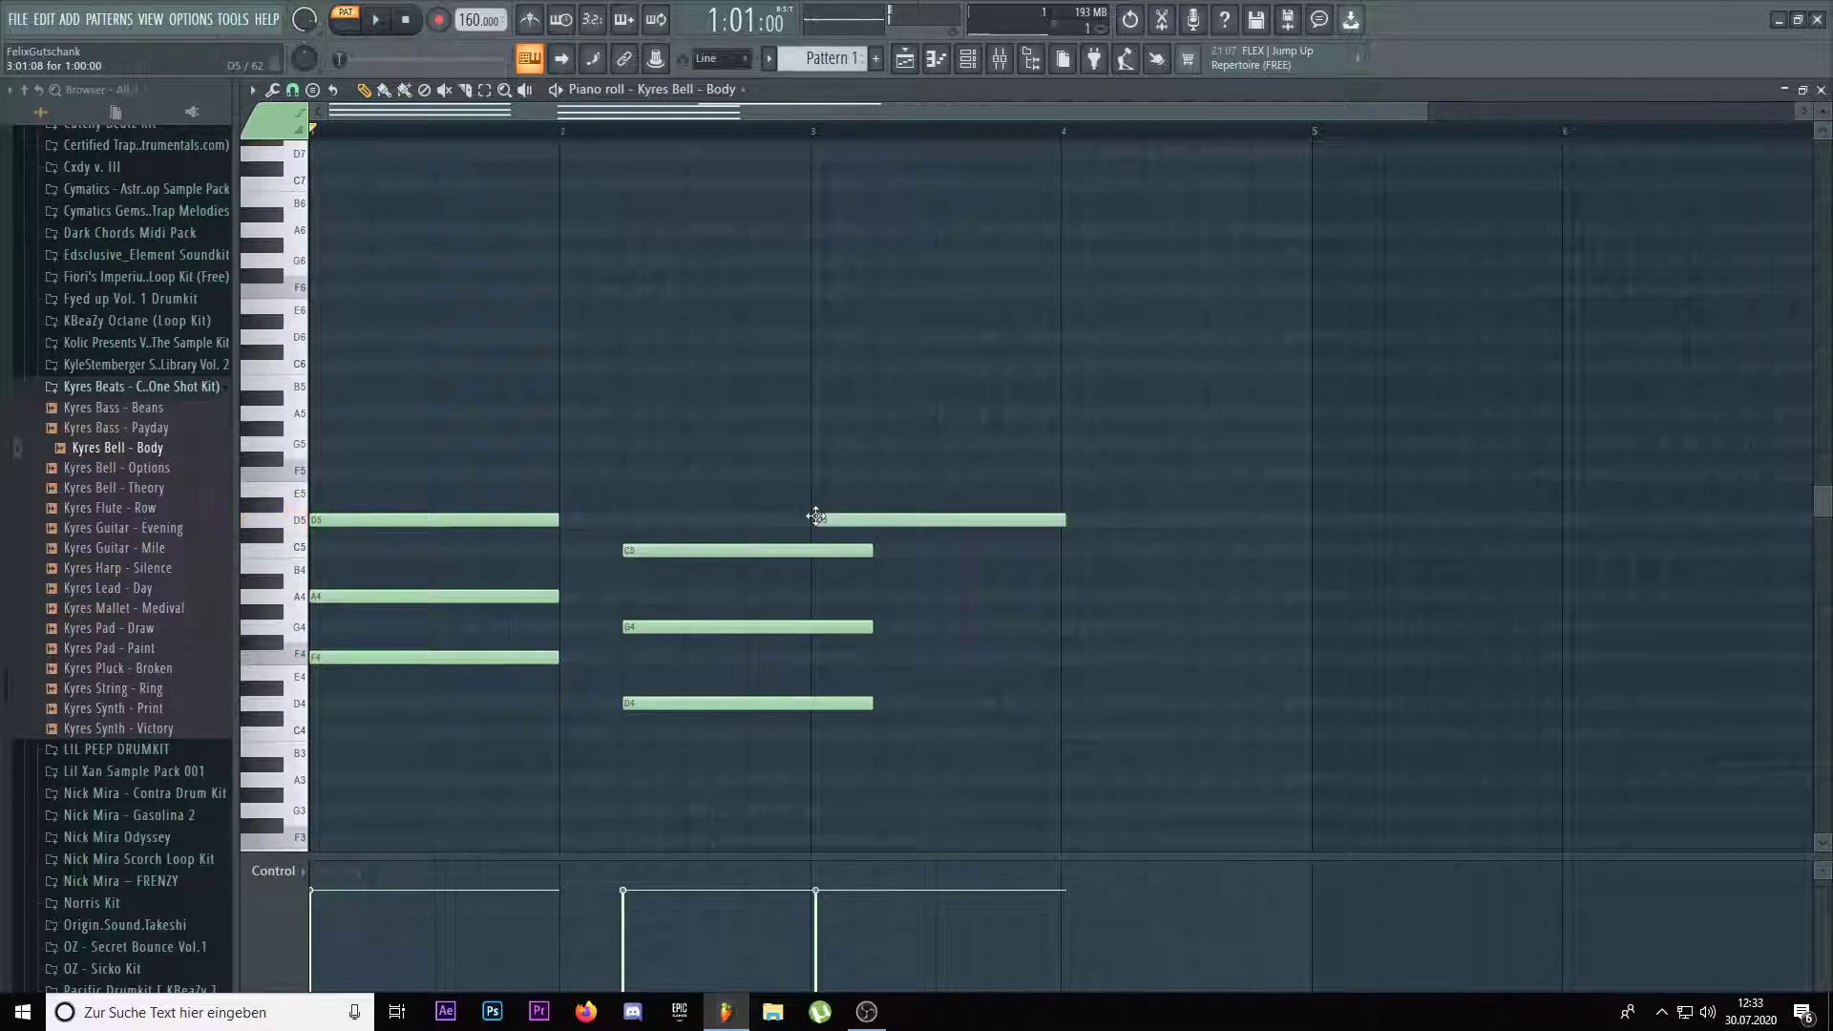
{"action": "key", "text": "ctrl+l"}
{"action": "key", "text": "space"}
{"action": "right_click", "coordinate": [817, 516]}
Set the snap to Line, then shift the second chord to mid-bar 2, extending the first chord to it and ending the second at bar 3
{"action": "left_click", "coordinate": [292, 91]}
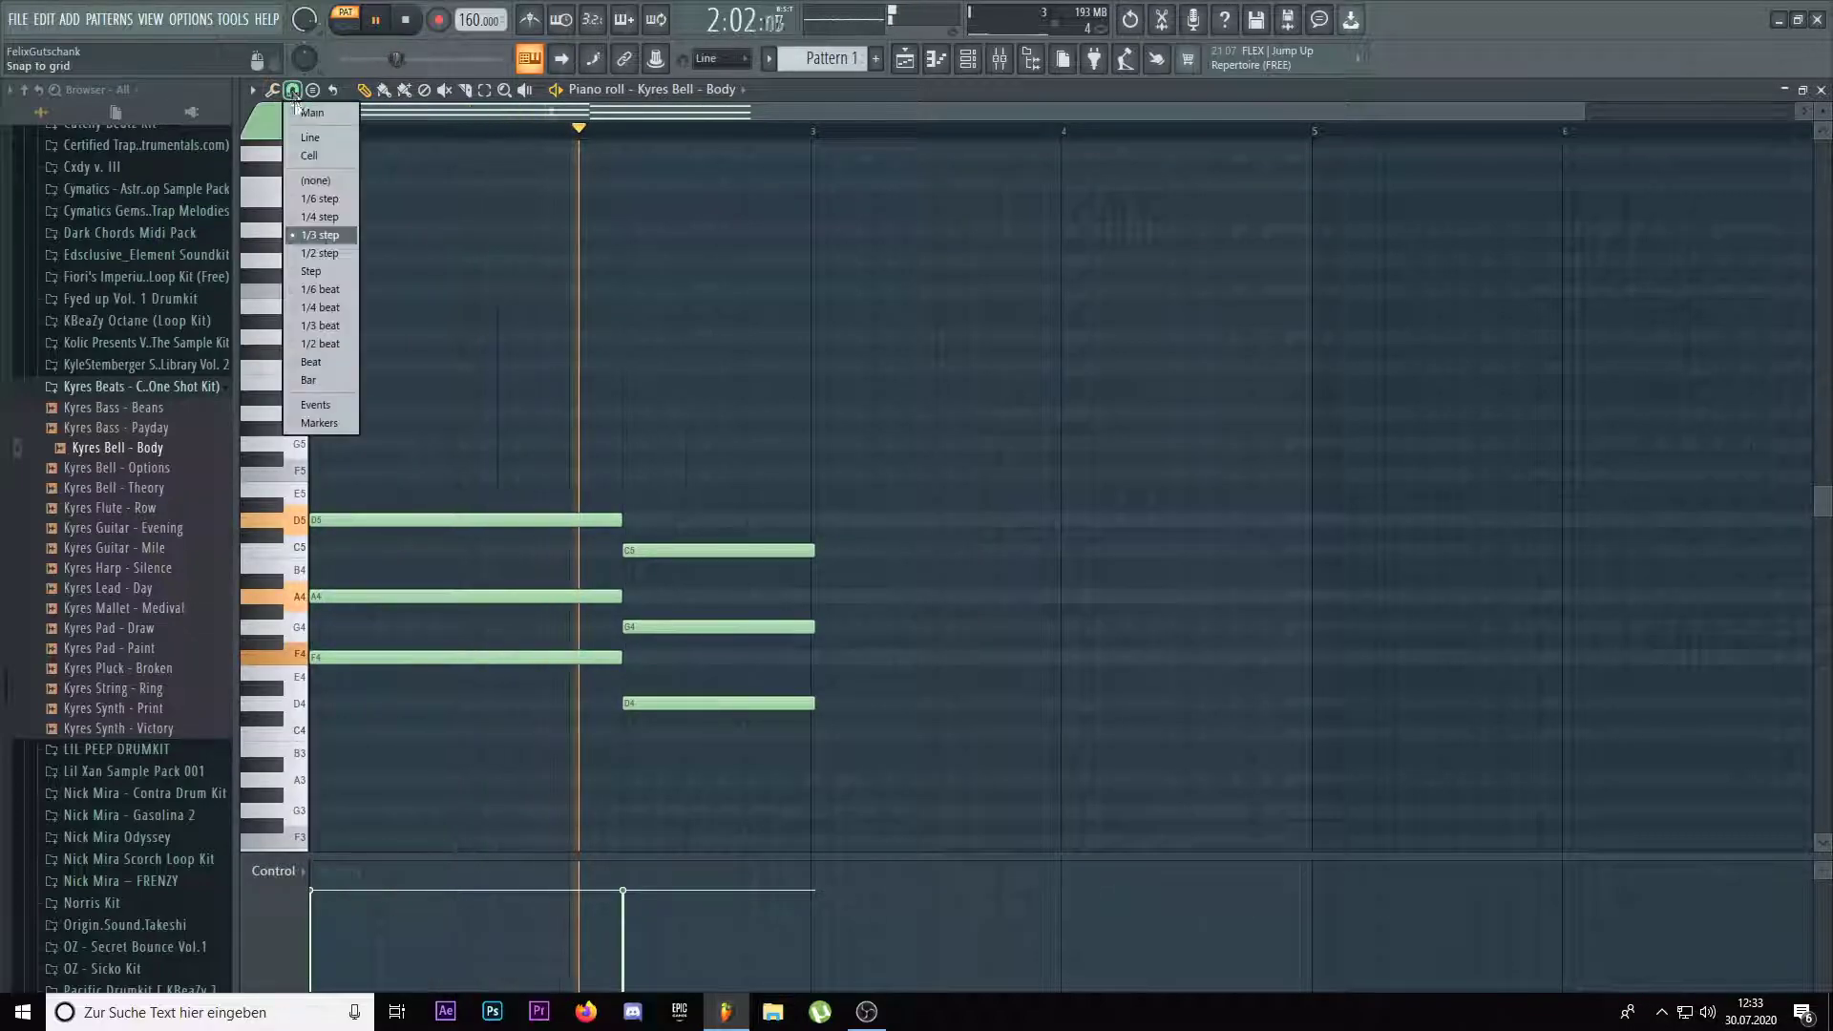
{"action": "left_click", "coordinate": [312, 137]}
{"action": "key", "text": "space"}
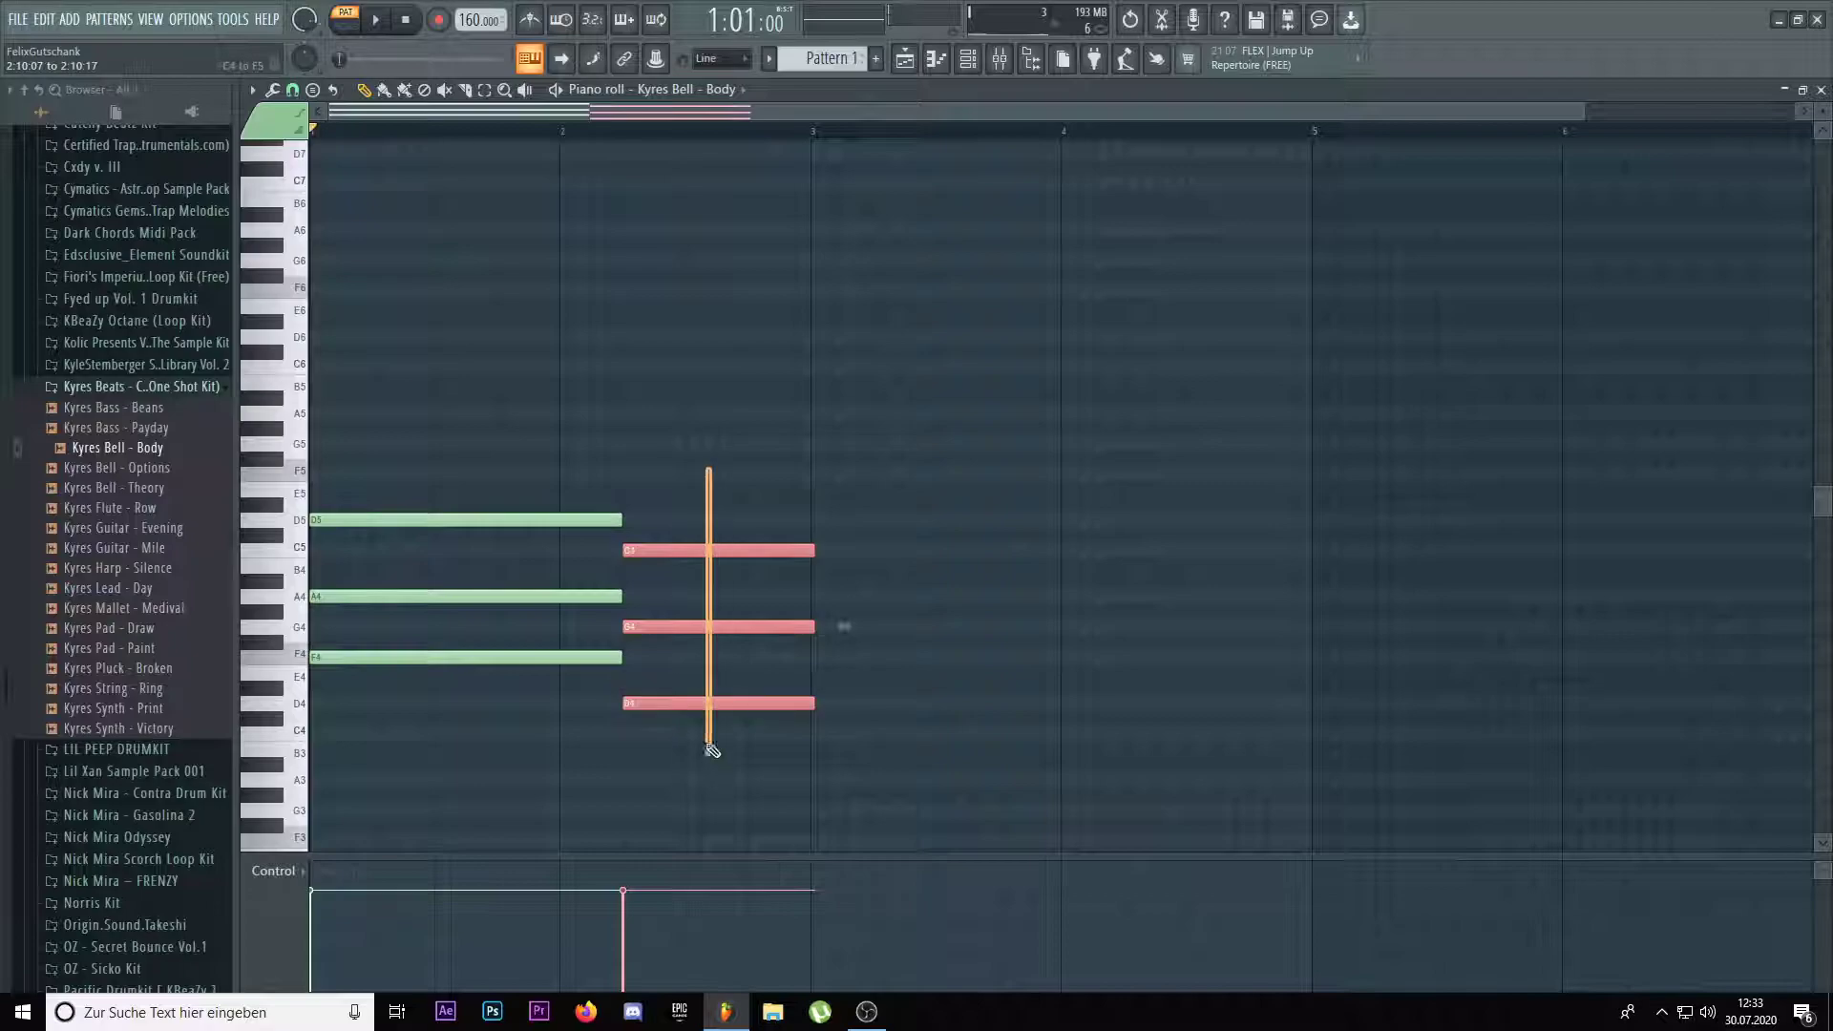
{"action": "left_click", "coordinate": [828, 475]}
{"action": "left_click", "coordinate": [818, 474]}
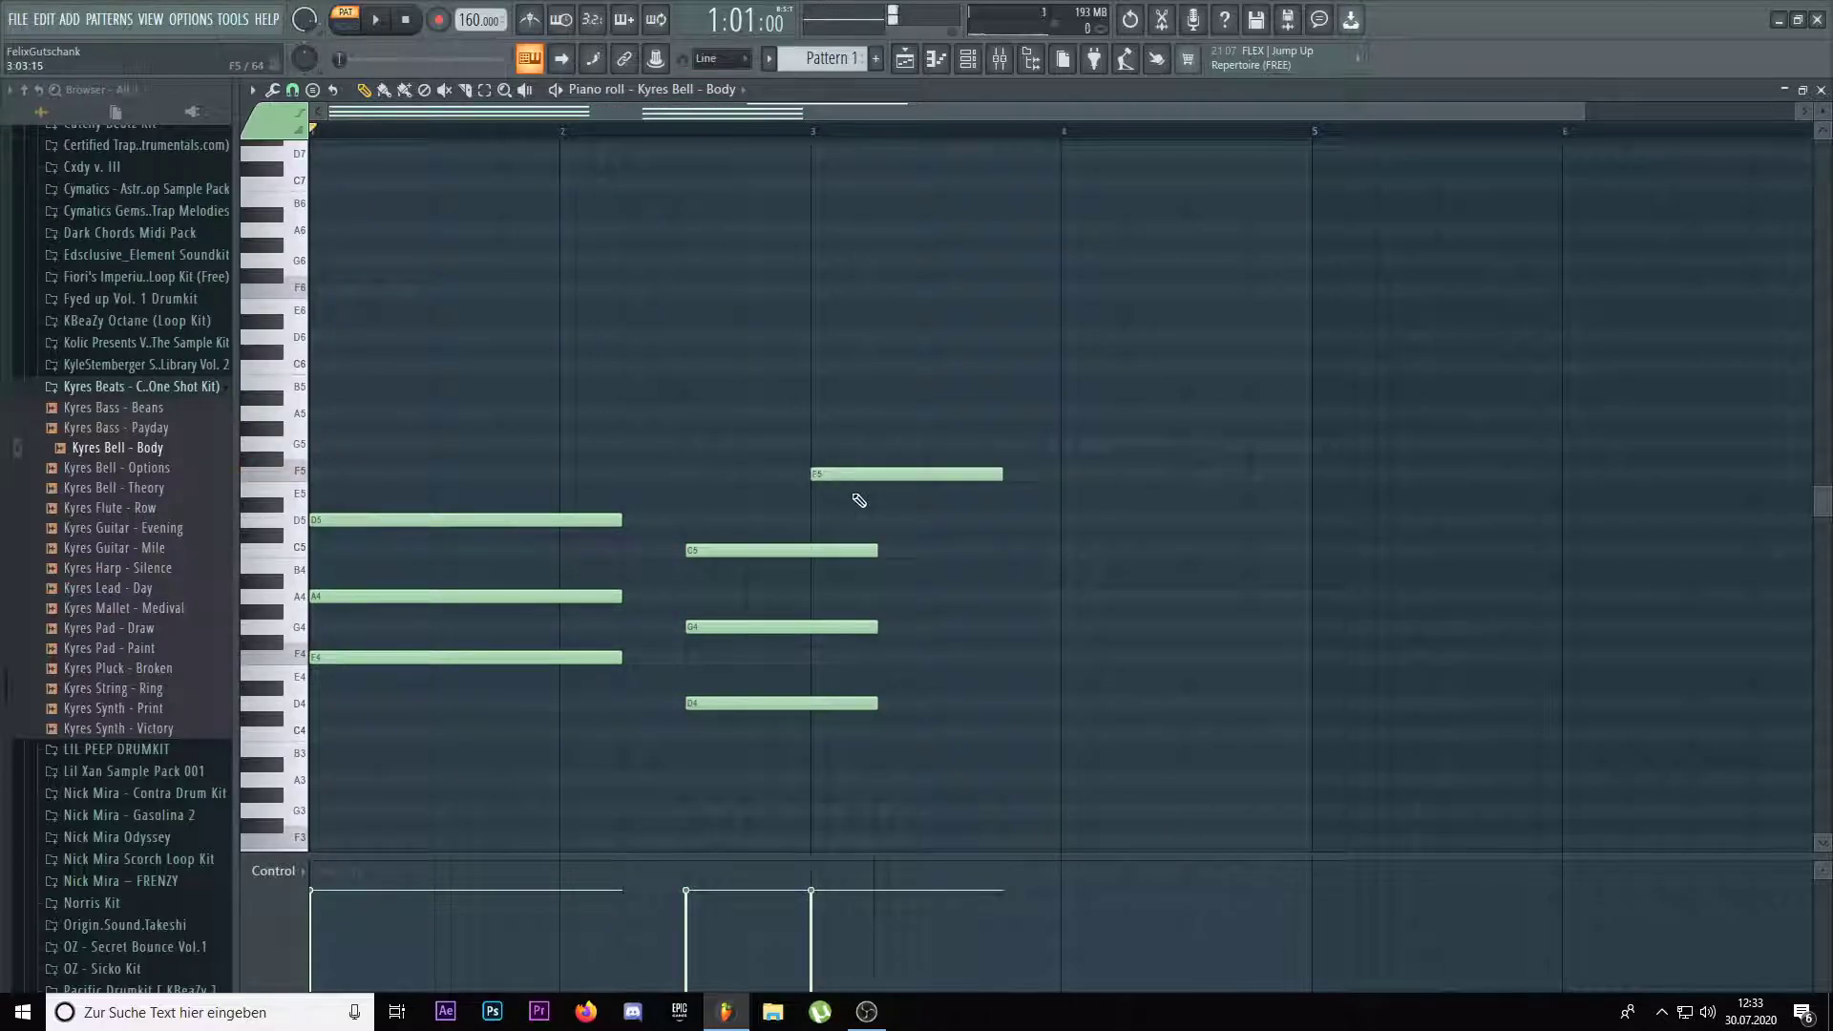
{"action": "key", "text": "ctrl+l"}
{"action": "key", "text": "space"}
{"action": "right_click", "coordinate": [840, 475]}
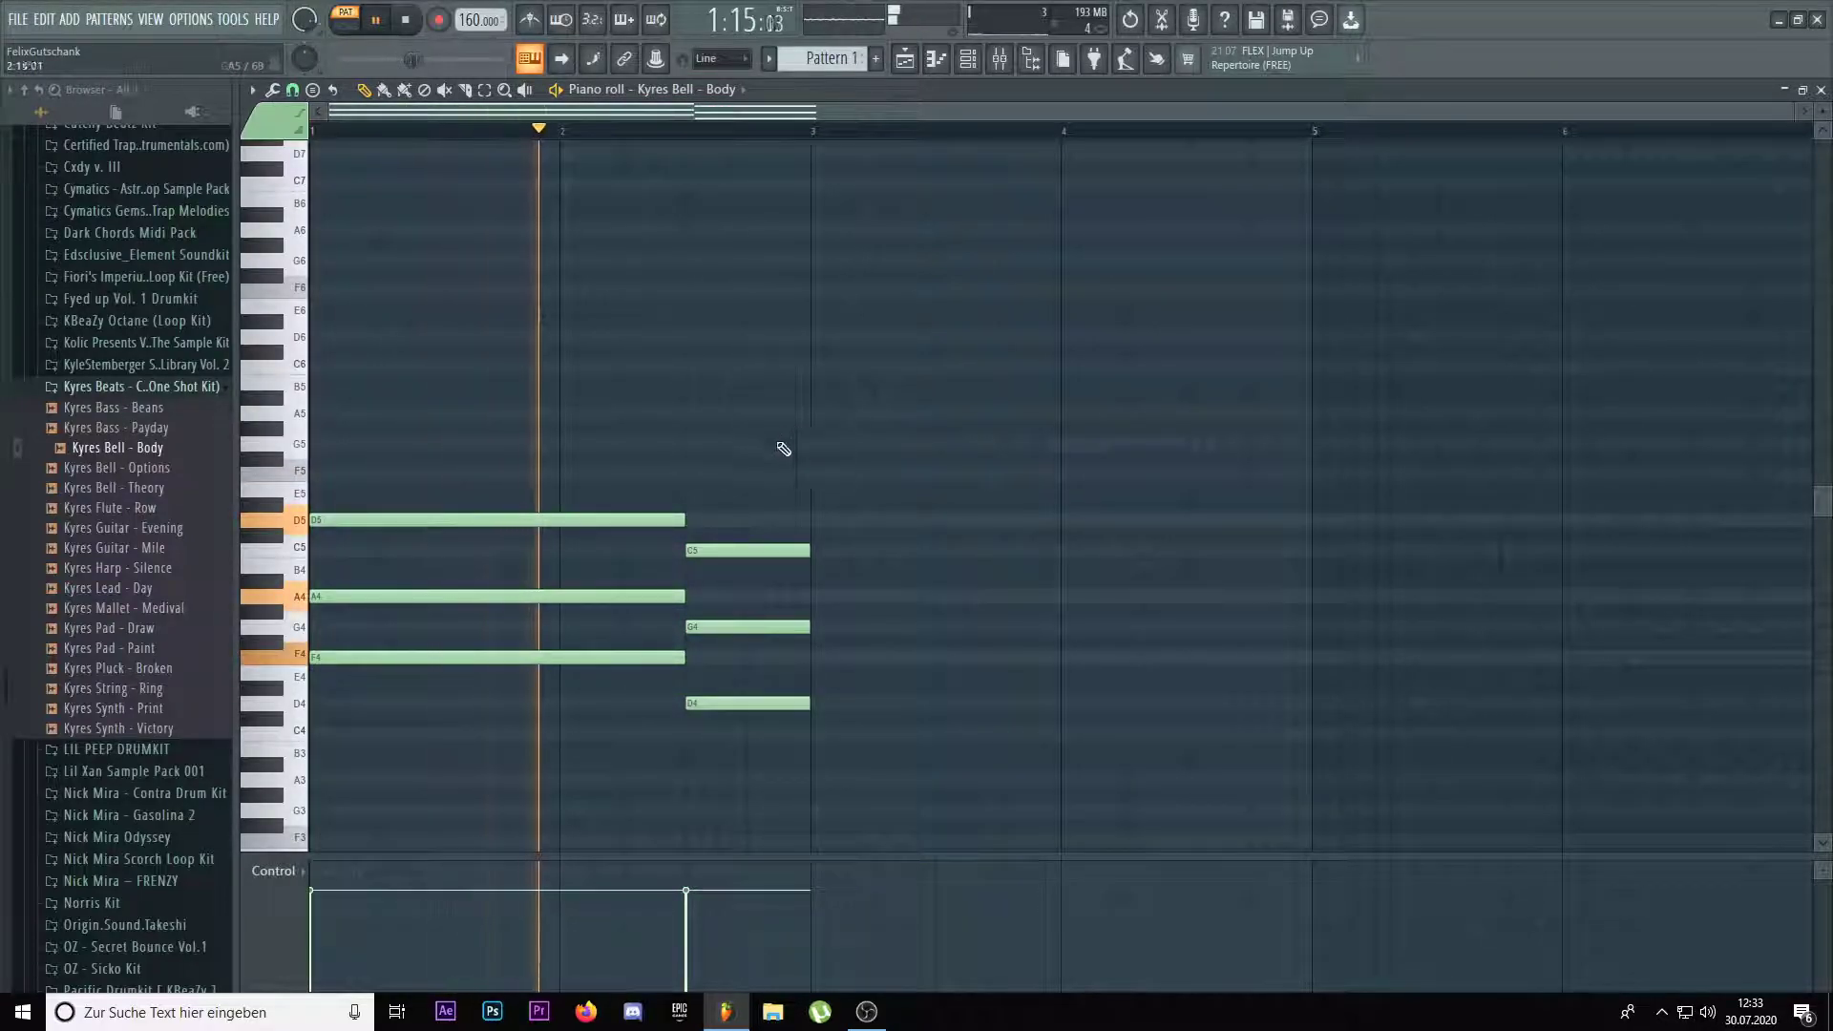
{"action": "key", "text": "space"}
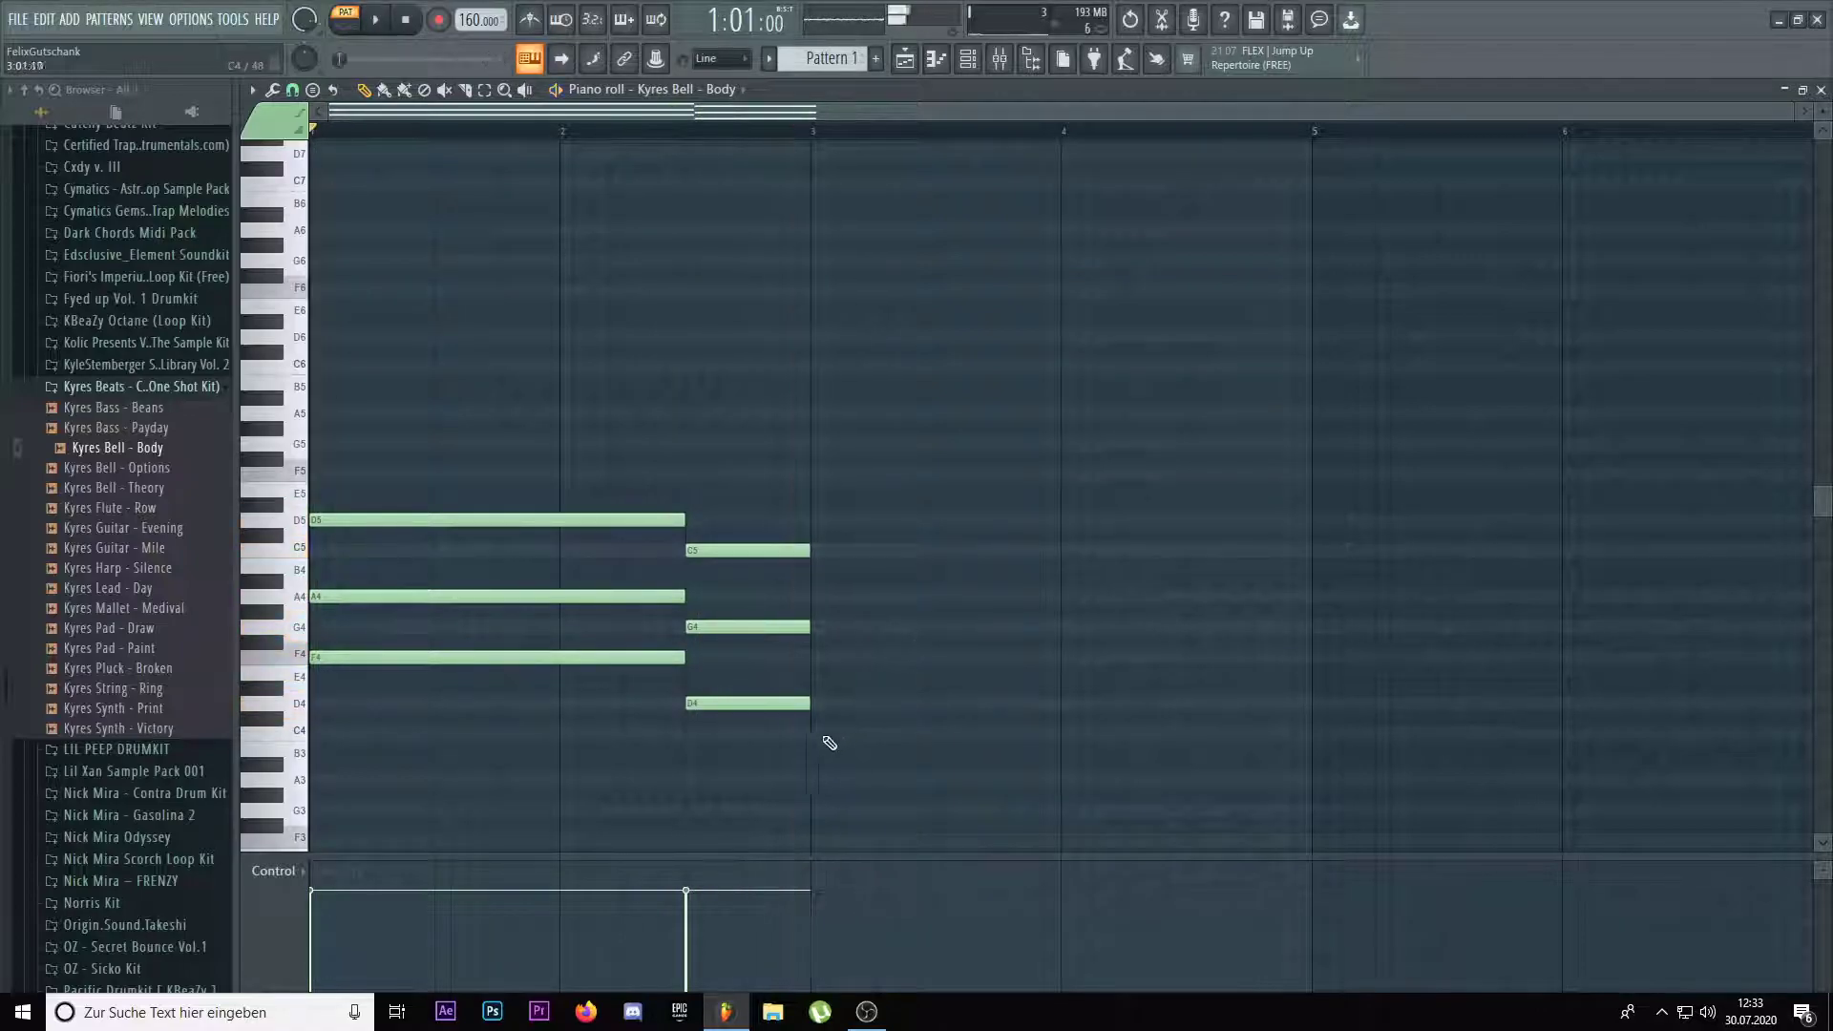
Add a third chord of C4, F4 and A4 starting at bar 3 and lengthen it to one and a half bars
{"action": "left_click", "coordinate": [812, 735]}
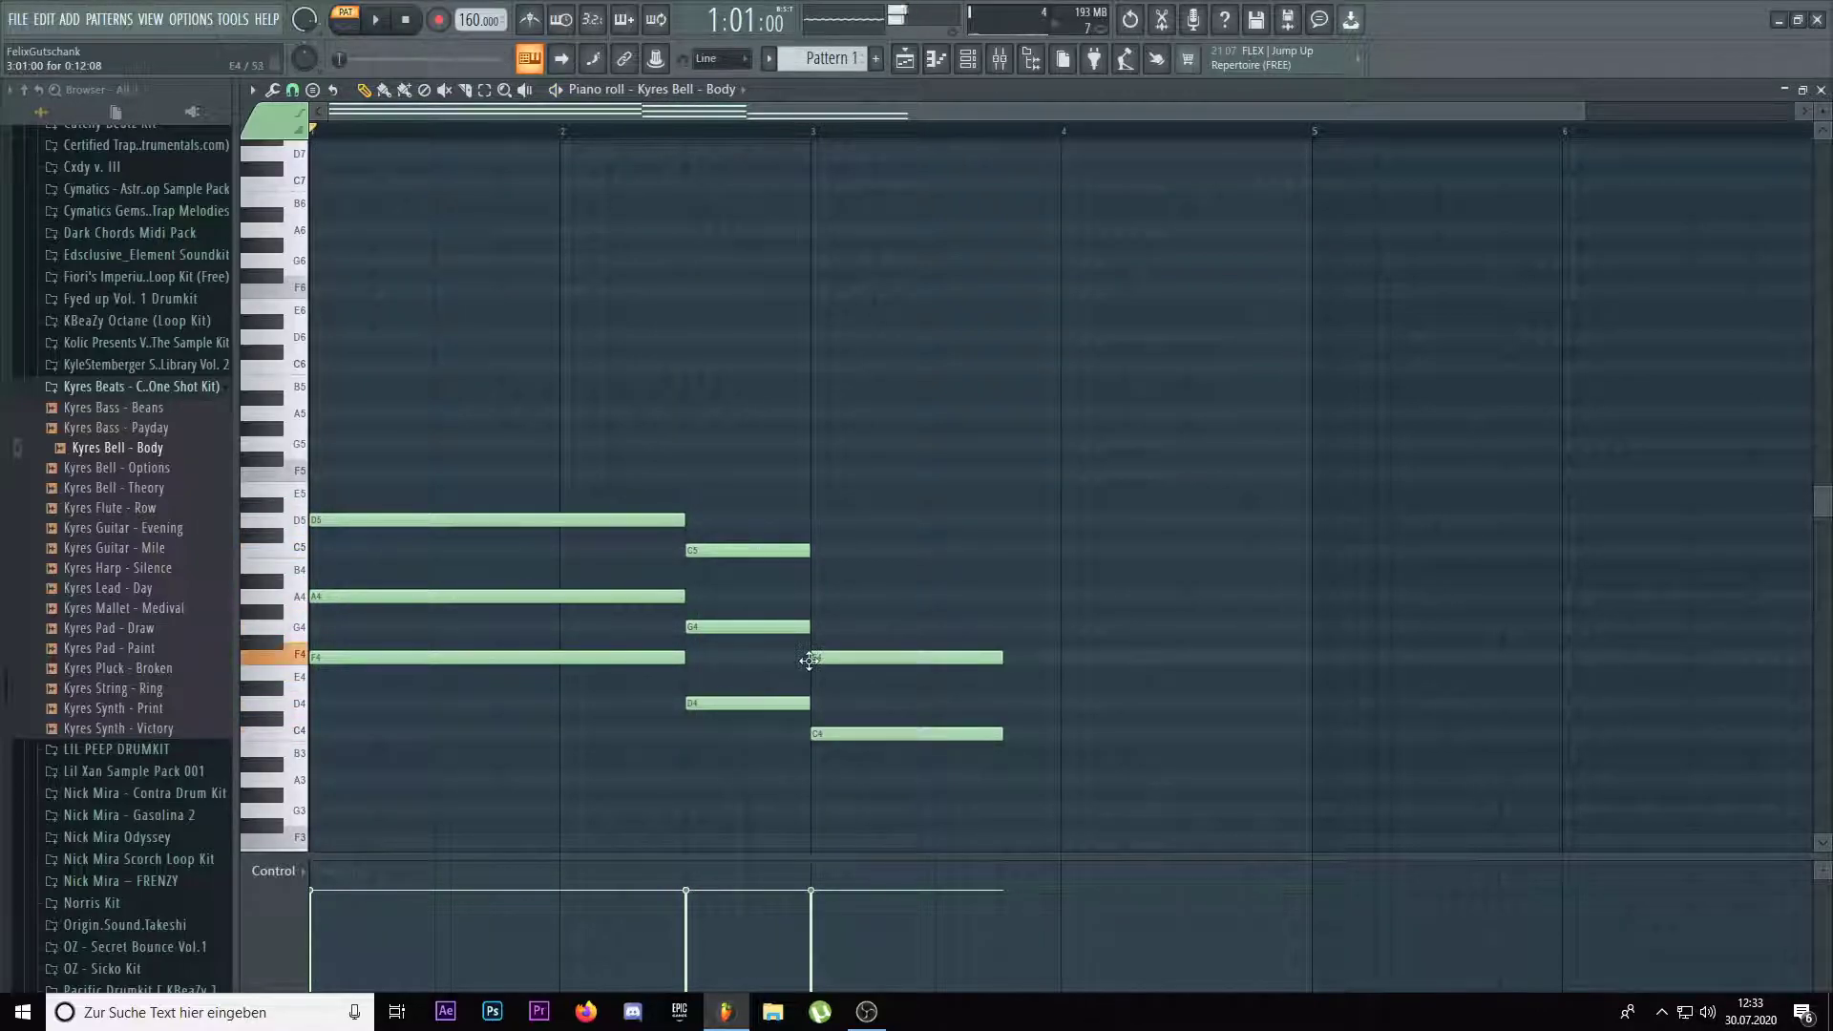
{"action": "key", "text": "space"}
{"action": "left_click_drag", "start_coordinate": [823, 564], "coordinate": [962, 827], "text": "ctrl"}
{"action": "left_click_drag", "start_coordinate": [1001, 733], "coordinate": [1192, 732]}
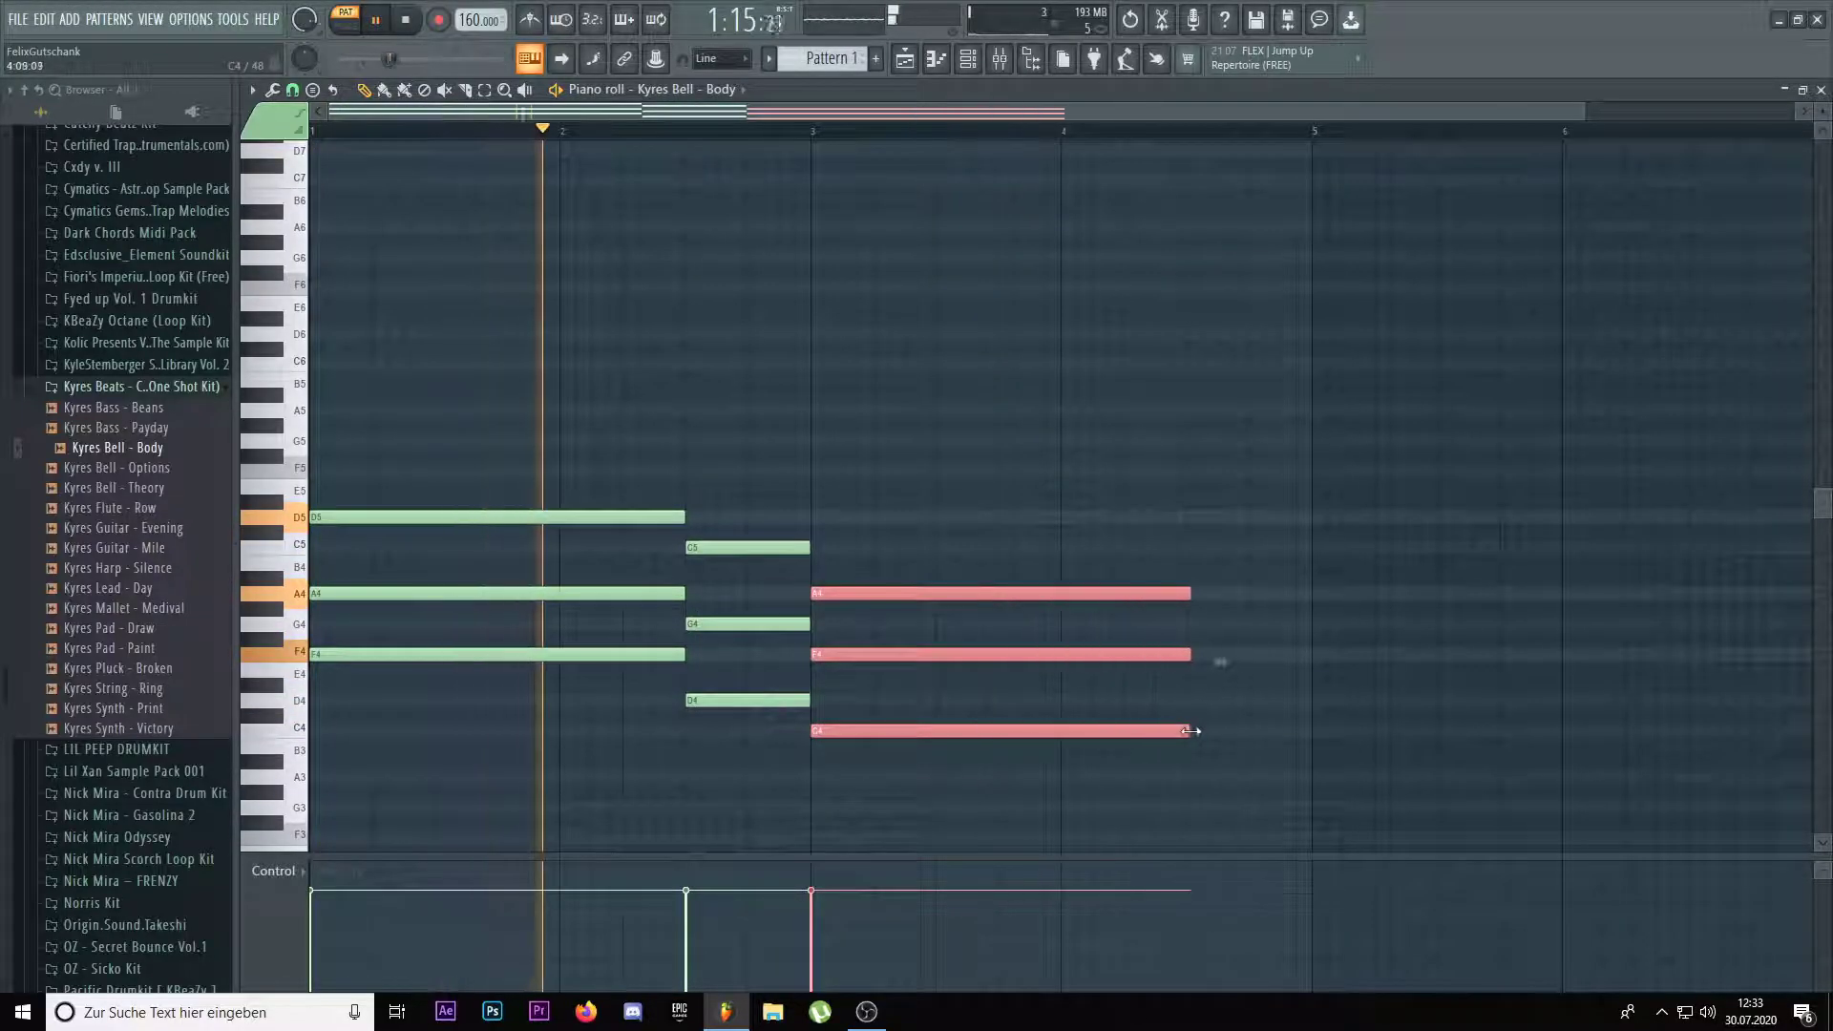
{"action": "key", "text": "ctrl+d"}
{"action": "scroll", "coordinate": [1184, 506], "scroll_direction": "down", "scroll_amount": 2}
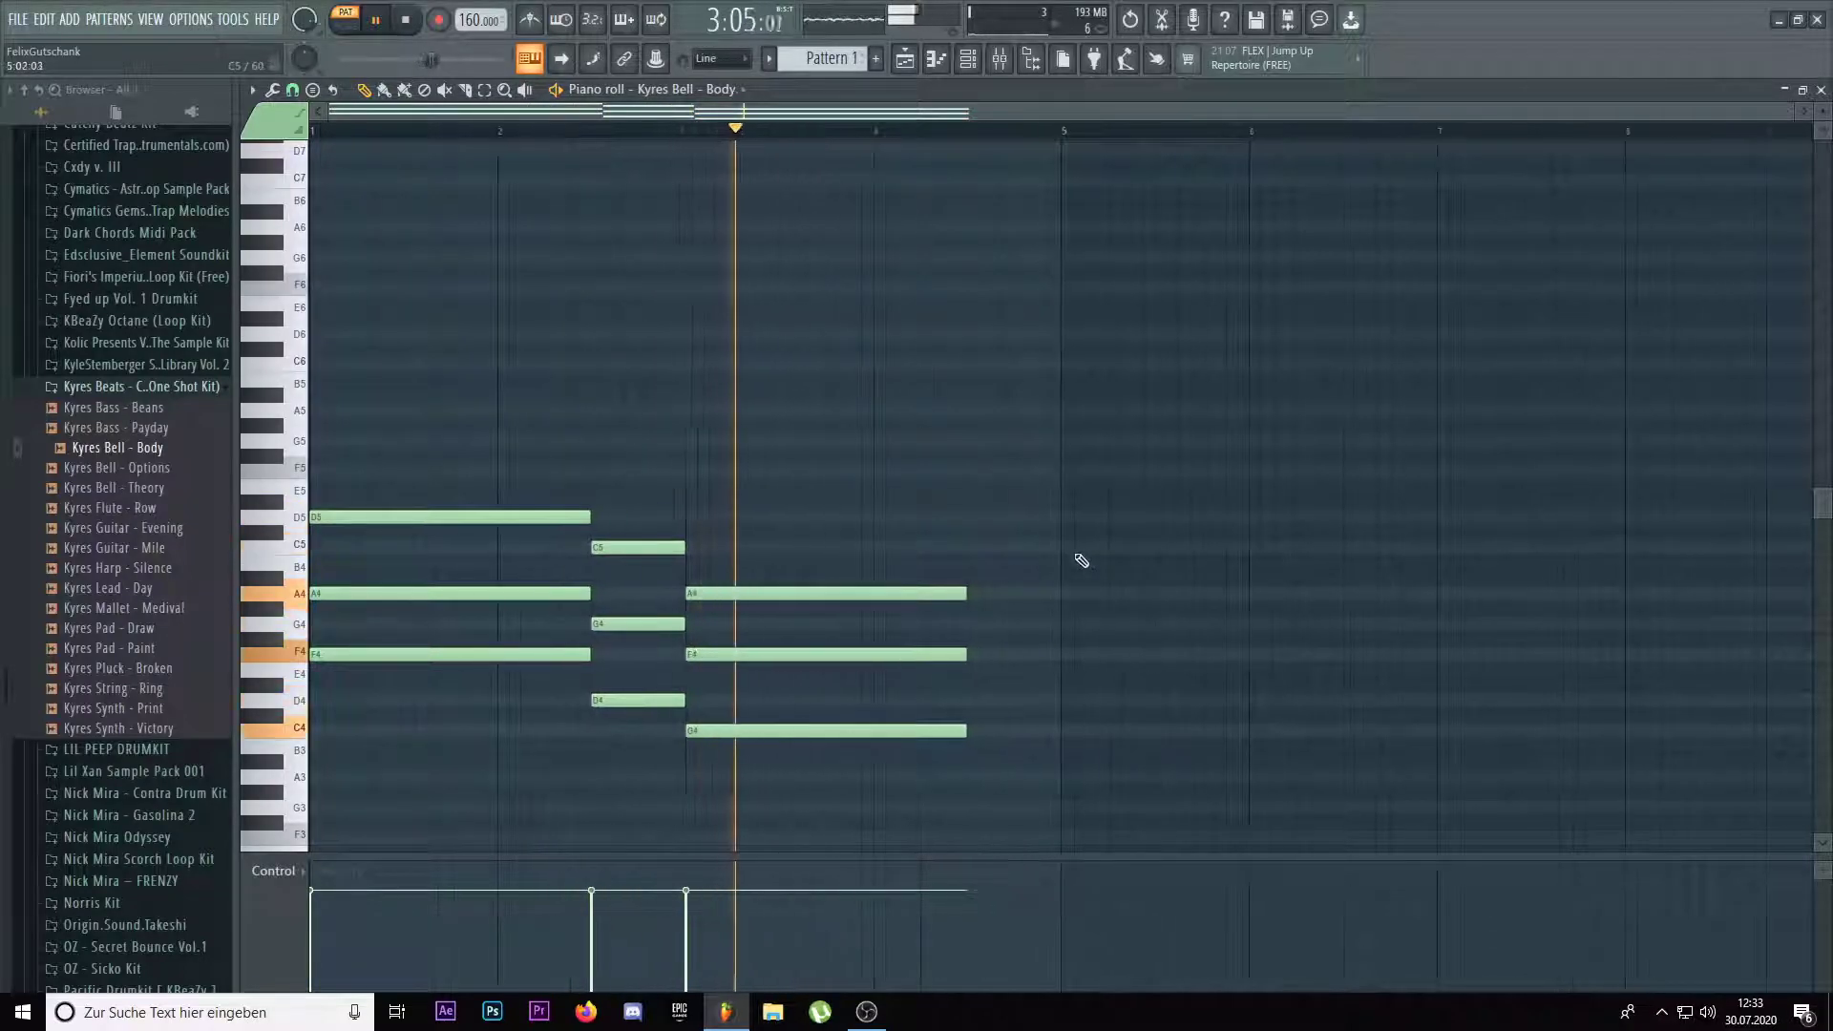
Move the third chord one beat later and extend the second chord to meet it
{"action": "key", "text": "space"}
{"action": "left_click_drag", "start_coordinate": [731, 783], "coordinate": [811, 591], "text": "ctrl"}
{"action": "key", "text": "space"}
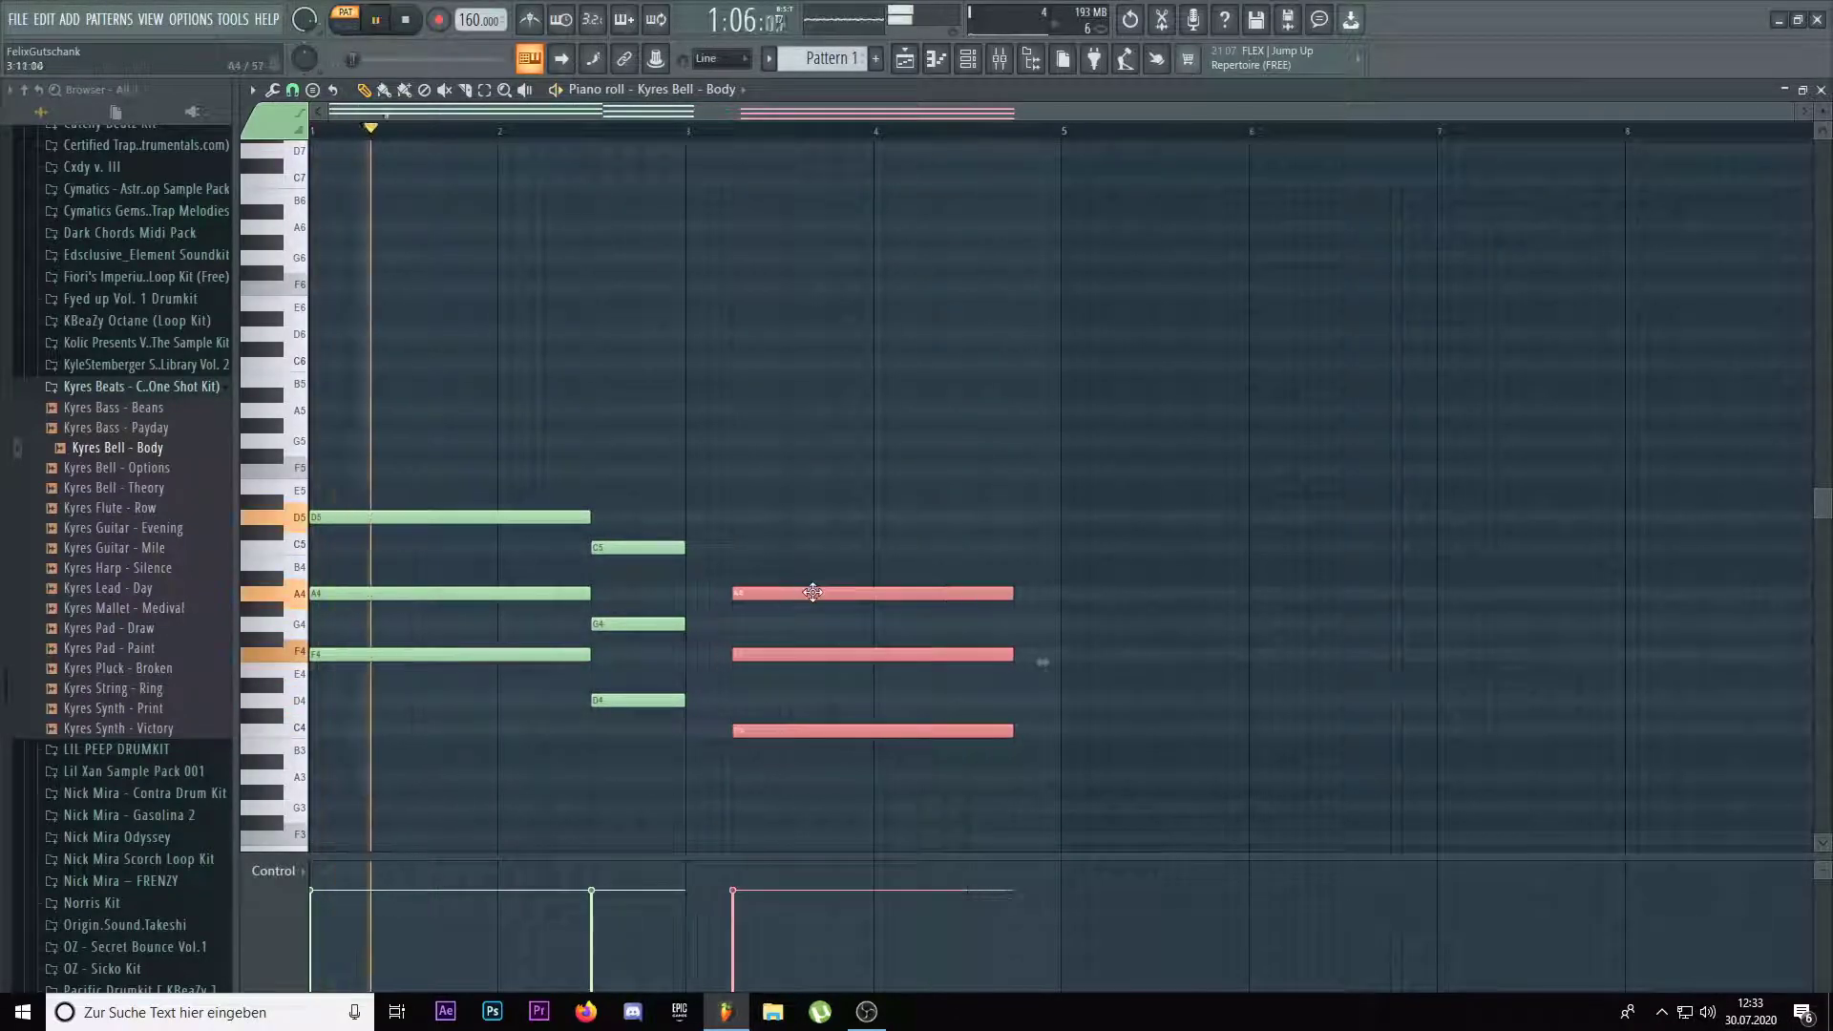
{"action": "right_click", "coordinate": [818, 537]}
{"action": "key", "text": "ctrl+l"}
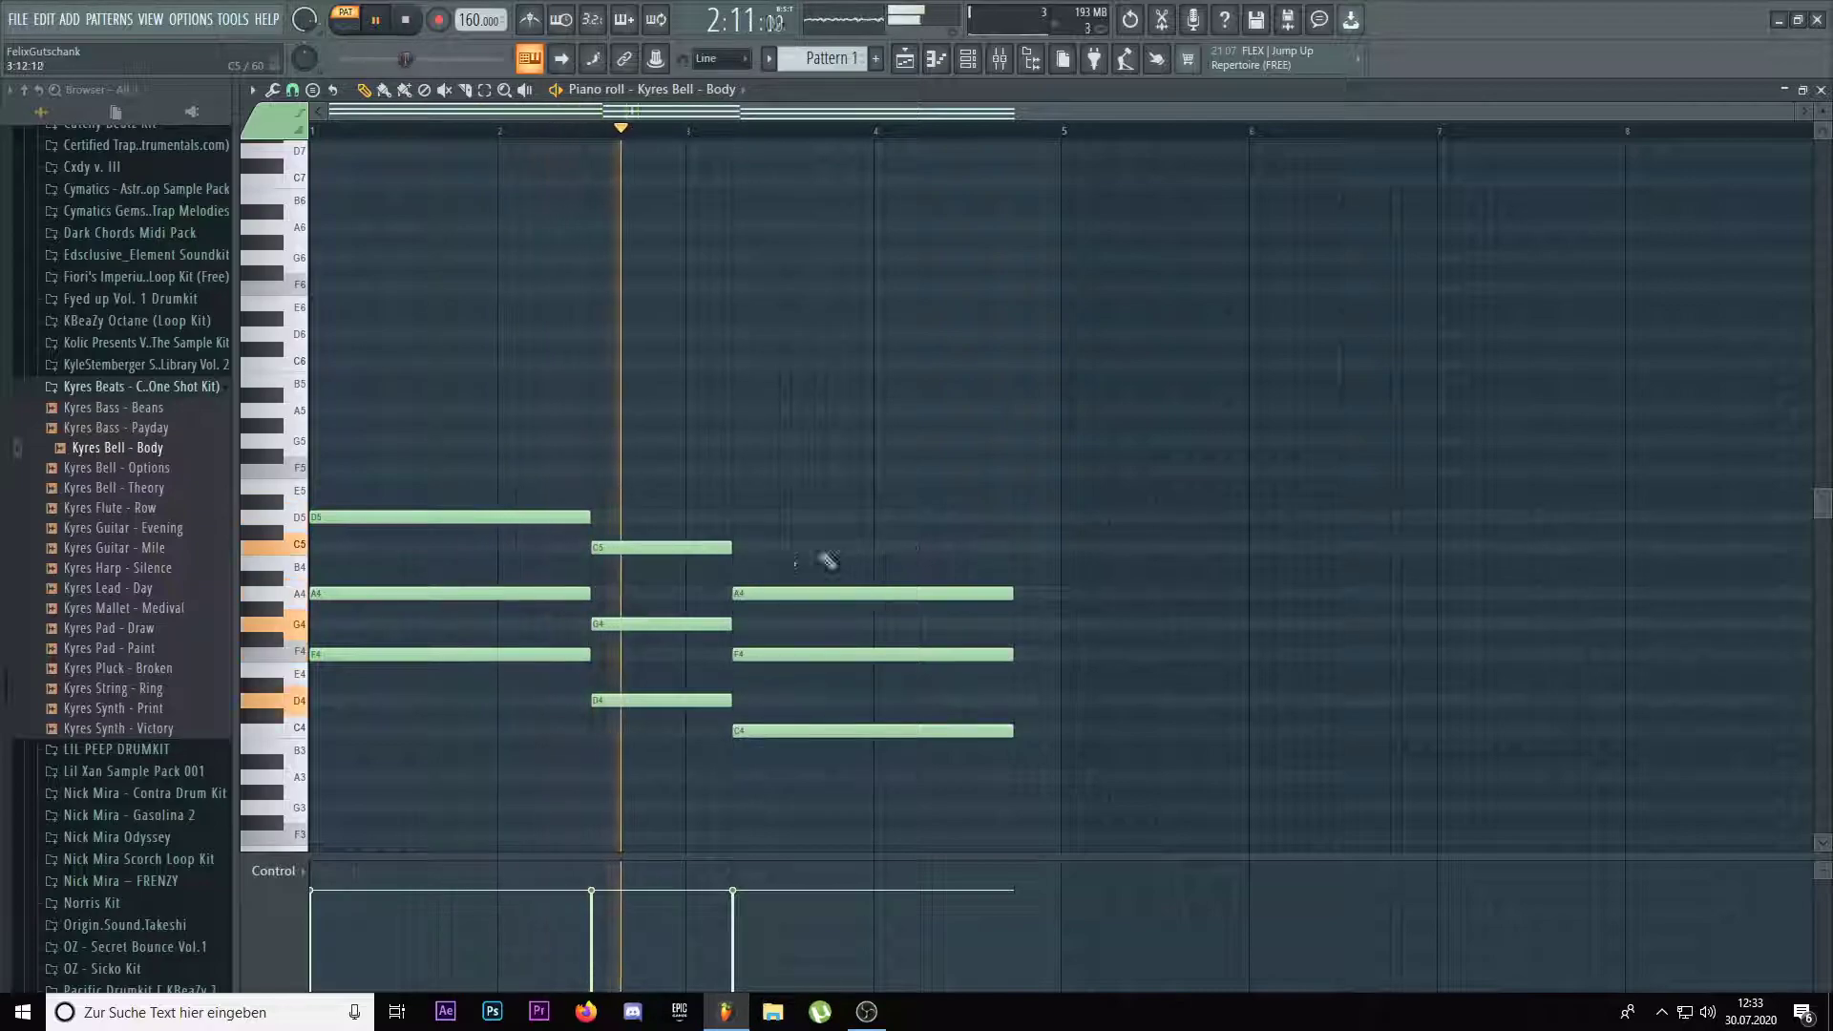
Shorten the third chord so it ends in the middle of bar 4
{"action": "left_click_drag", "start_coordinate": [1091, 527], "coordinate": [964, 736], "text": "ctrl"}
{"action": "key", "text": "space"}
{"action": "key", "text": "ctrl+d"}
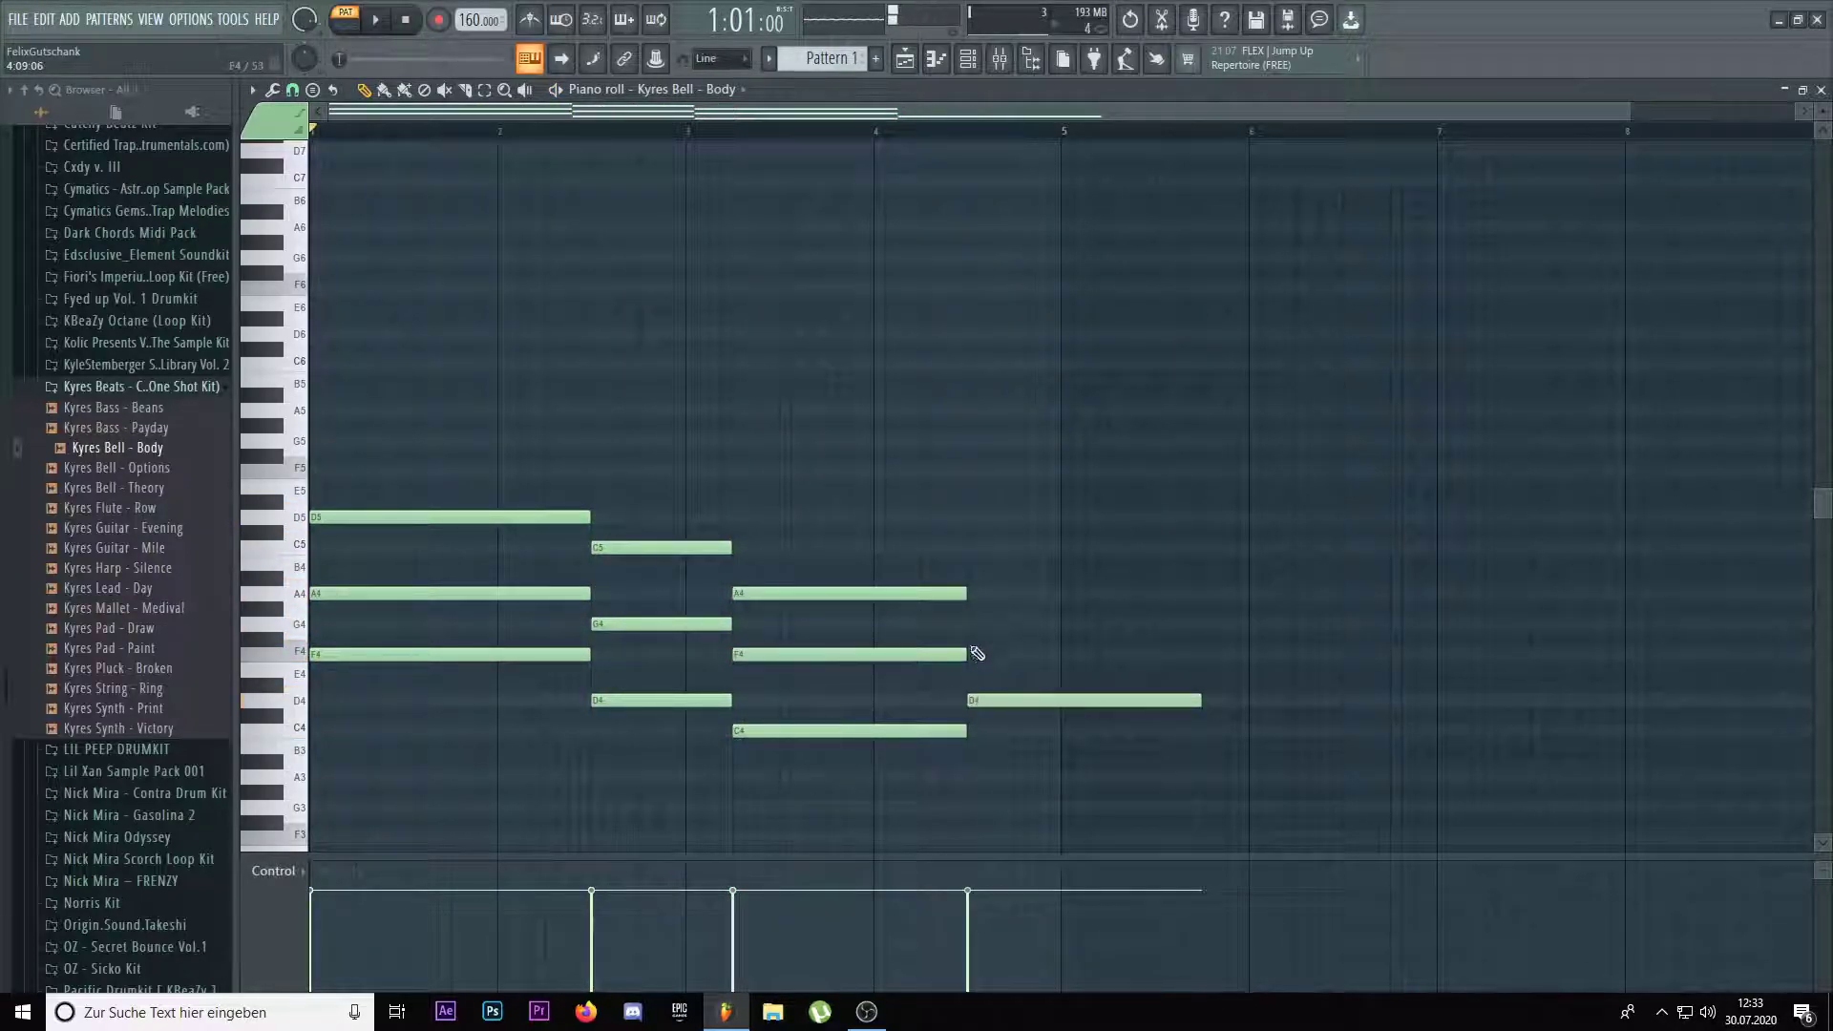
Fill the second half of bar 4 with a chord of D4, G4 and C5, and play back the ending
{"action": "key", "text": "space"}
{"action": "left_click_drag", "start_coordinate": [1026, 501], "coordinate": [1058, 678], "text": "ctrl"}
{"action": "key", "text": "ctrl+d"}
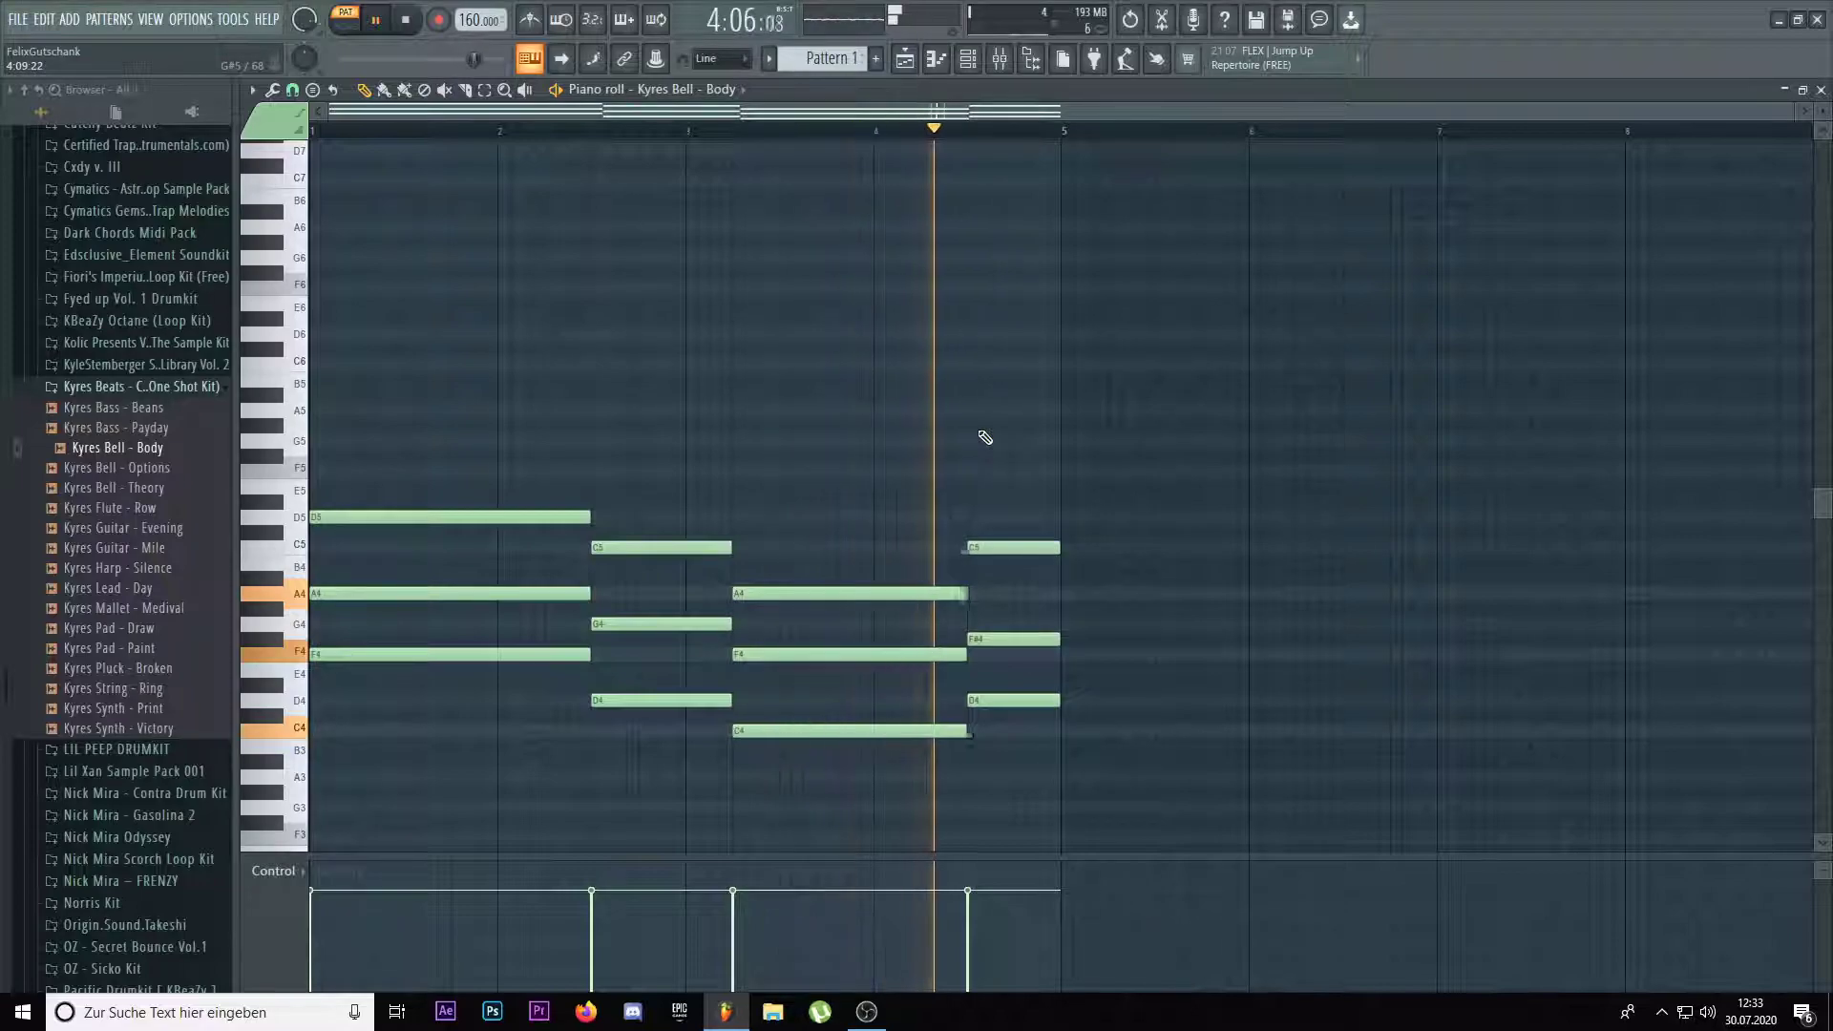
{"action": "left_click_drag", "start_coordinate": [994, 636], "coordinate": [998, 622]}
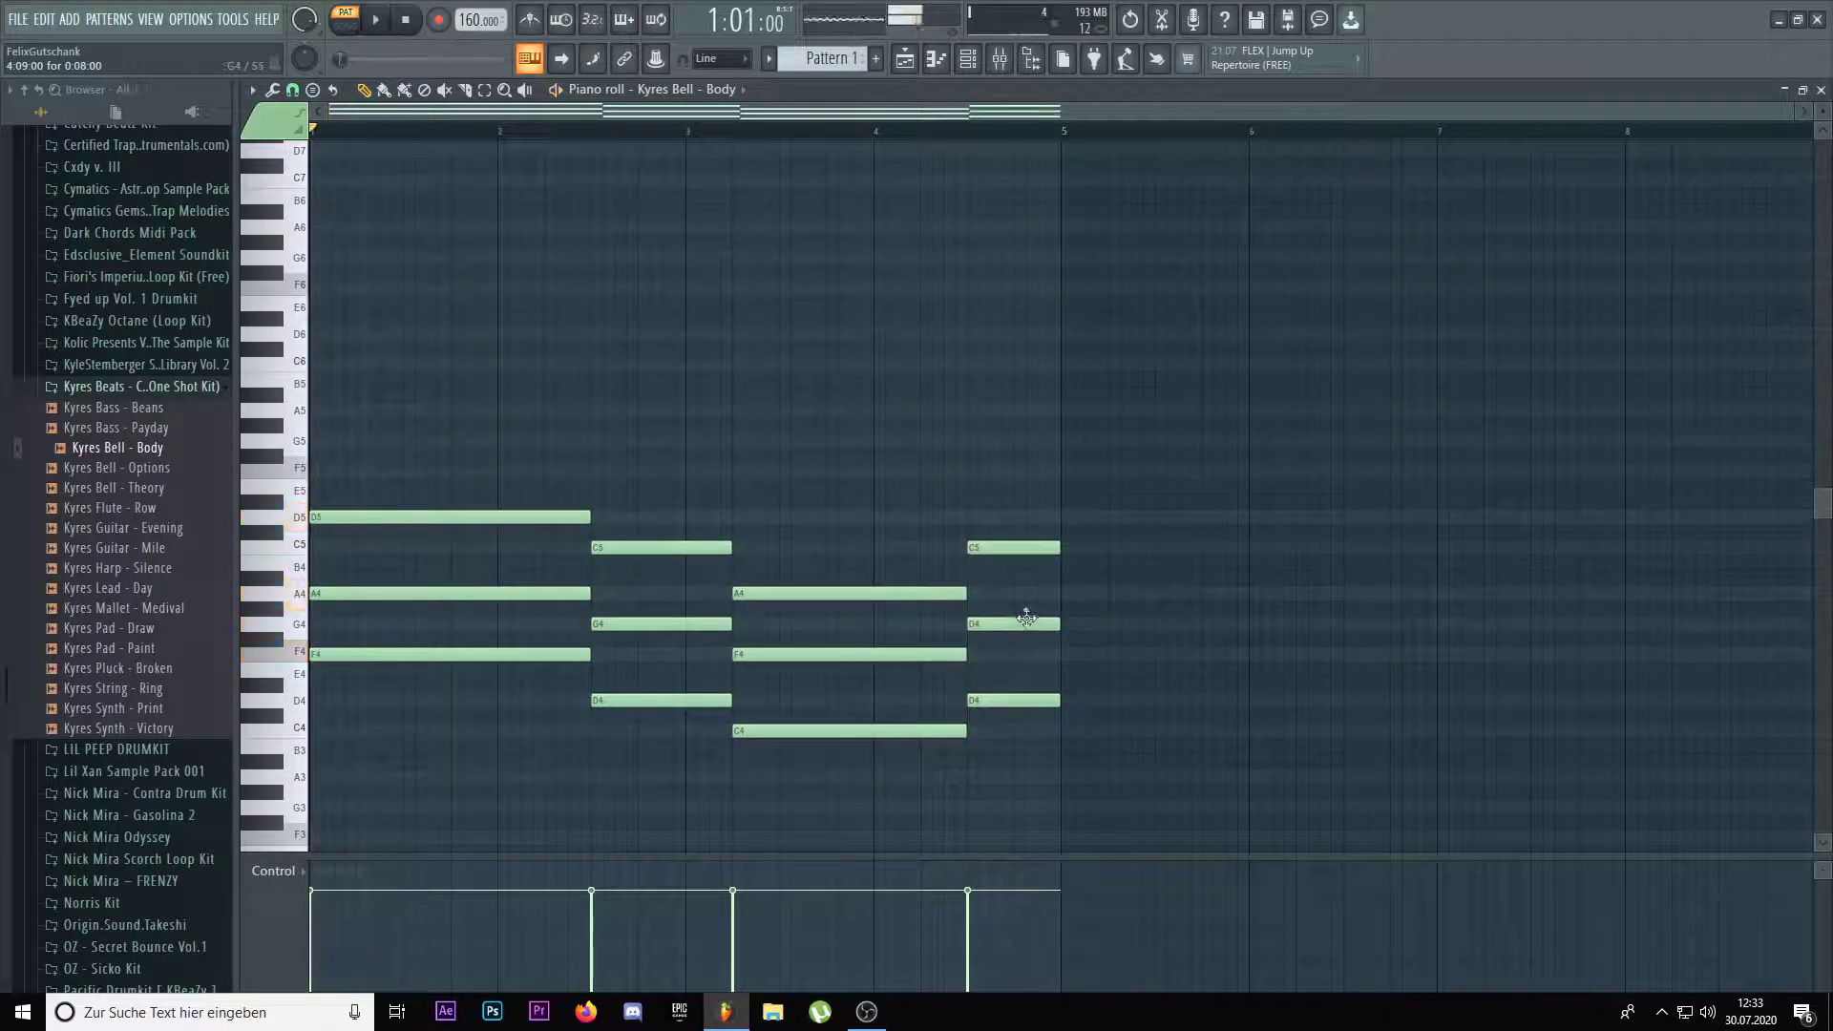
{"action": "left_click", "coordinate": [880, 132]}
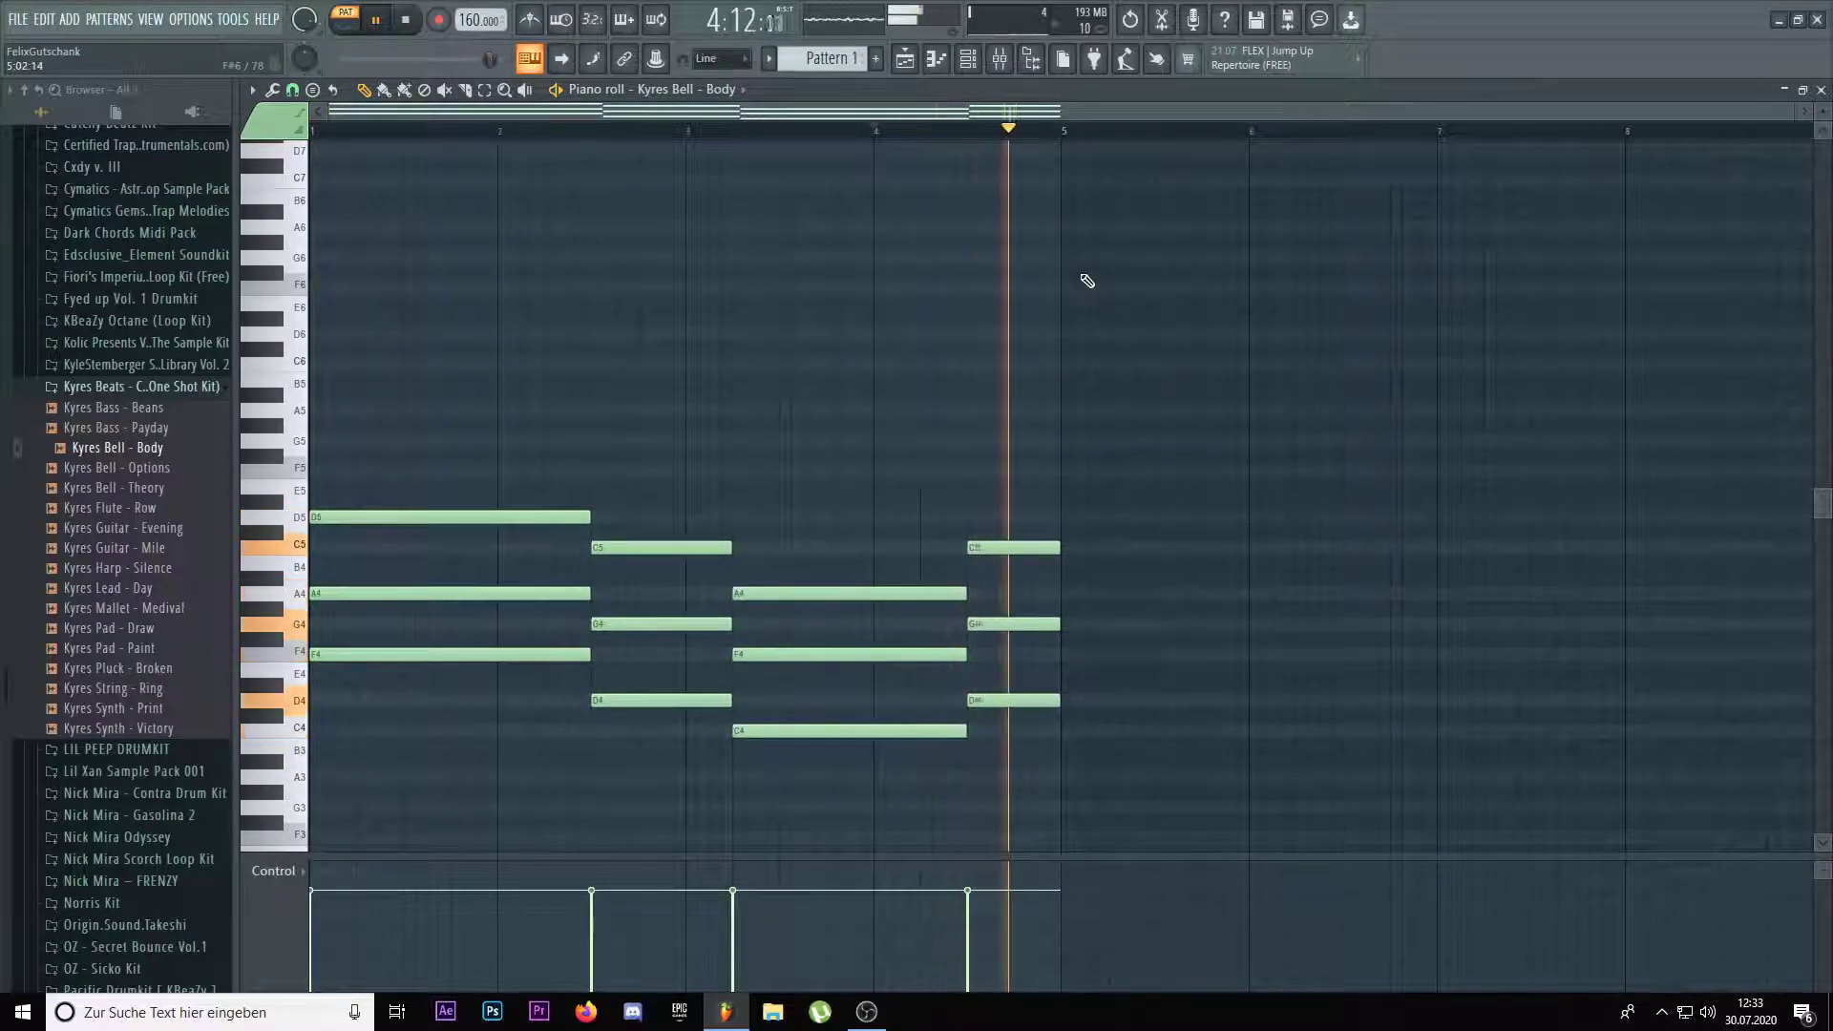
{"action": "key", "text": "space"}
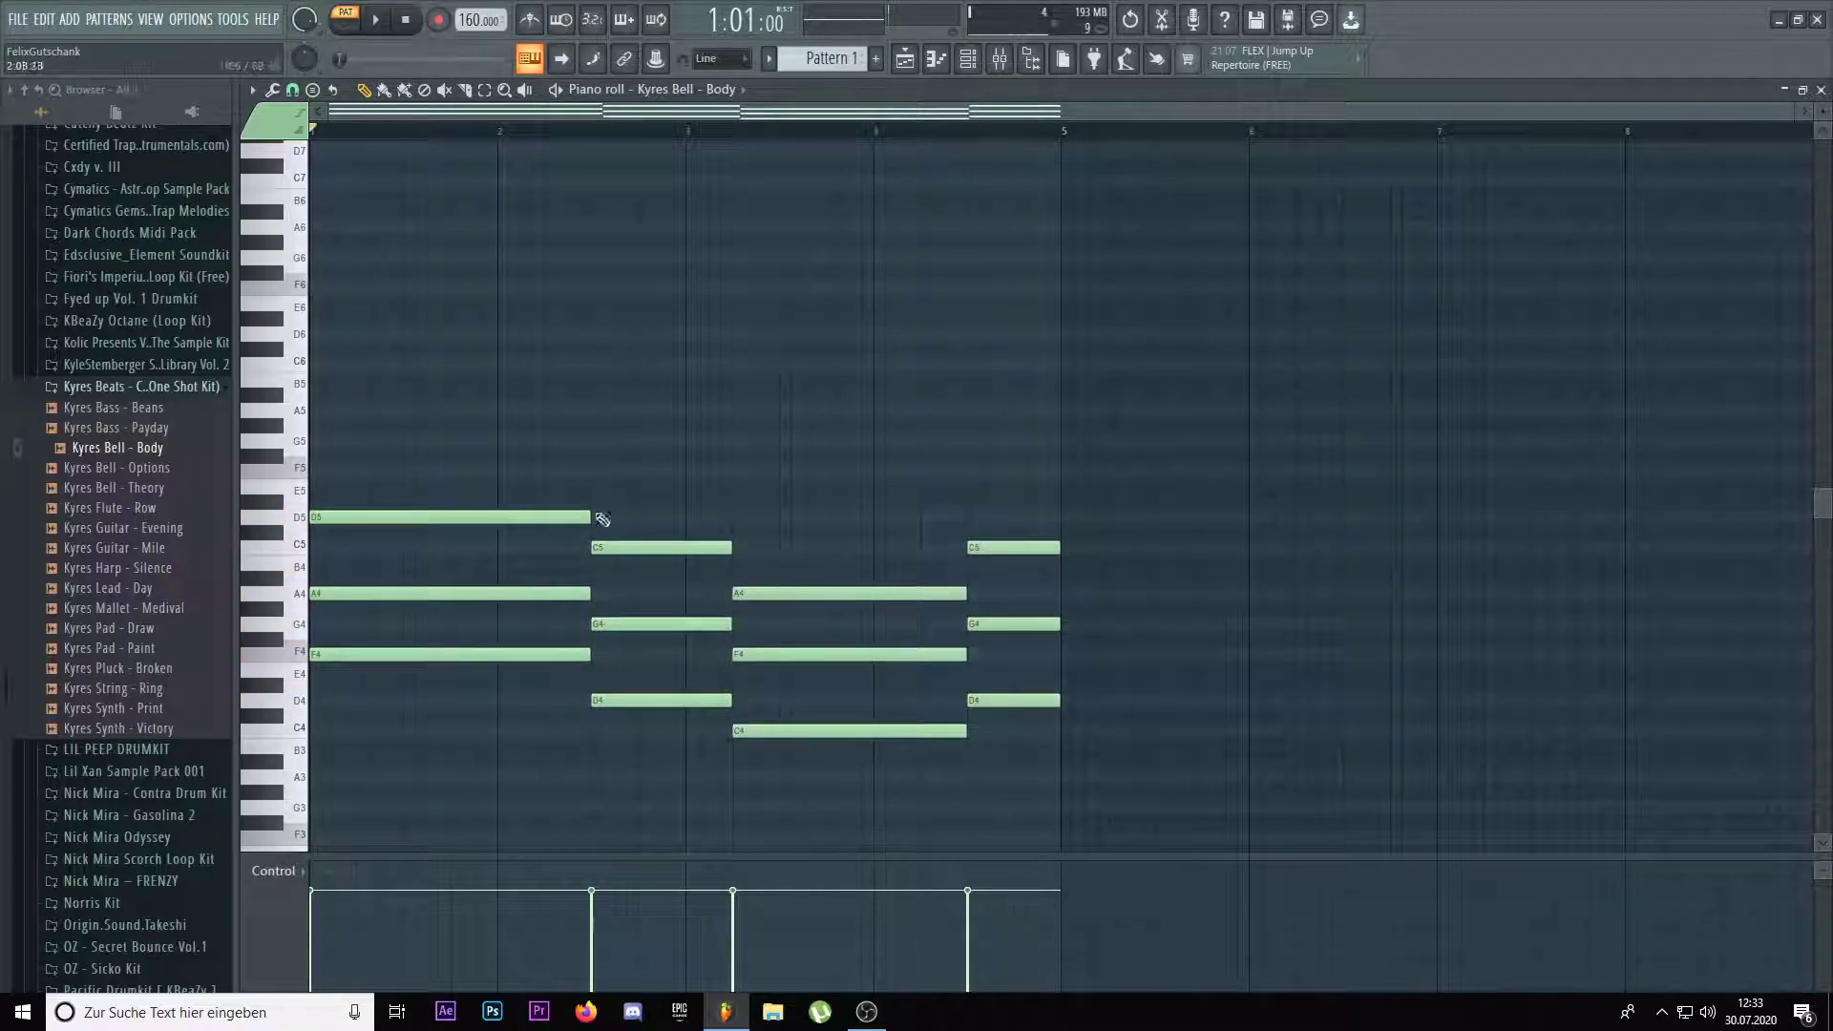
Retime the chords without gaps, starting the second at 2:07:00, the third at 3:01:00 and the fourth half a beat earlier, ending at bar 5
{"action": "left_click_drag", "start_coordinate": [560, 447], "coordinate": [578, 652]}
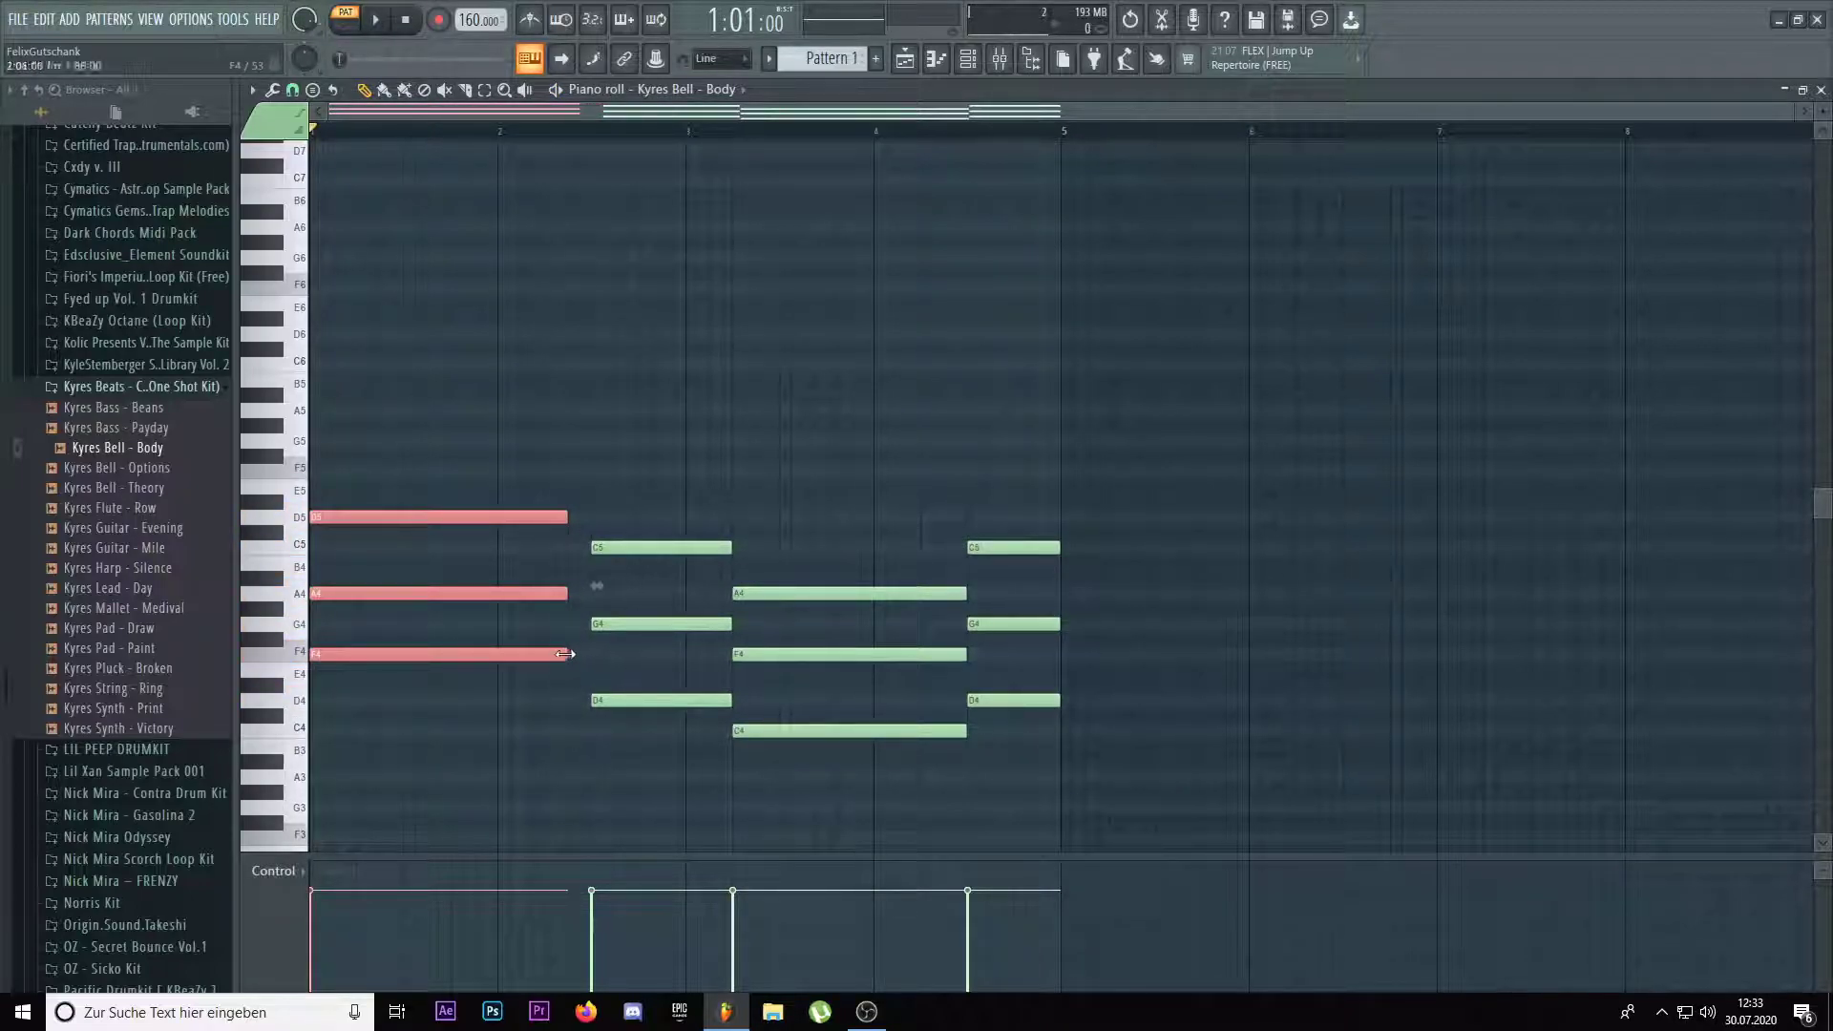
{"action": "left_click_drag", "start_coordinate": [601, 515], "coordinate": [638, 716]}
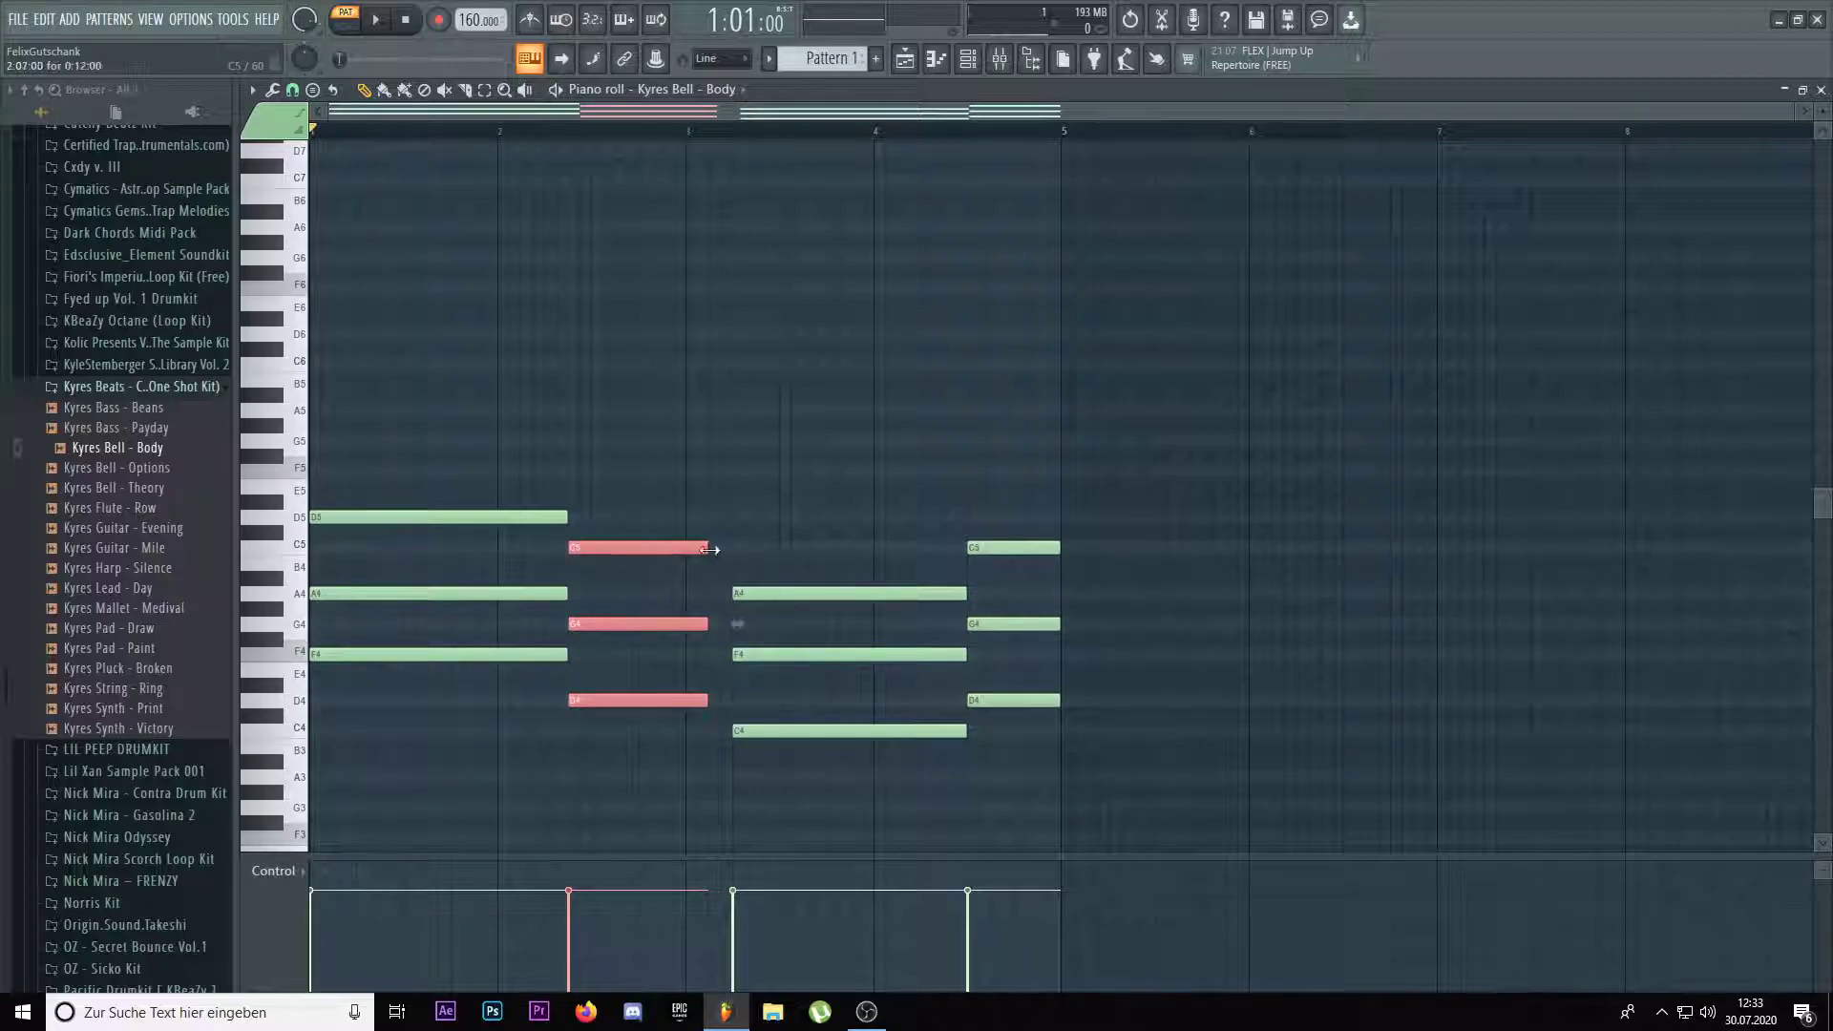
{"action": "left_click_drag", "start_coordinate": [774, 525], "coordinate": [780, 786]}
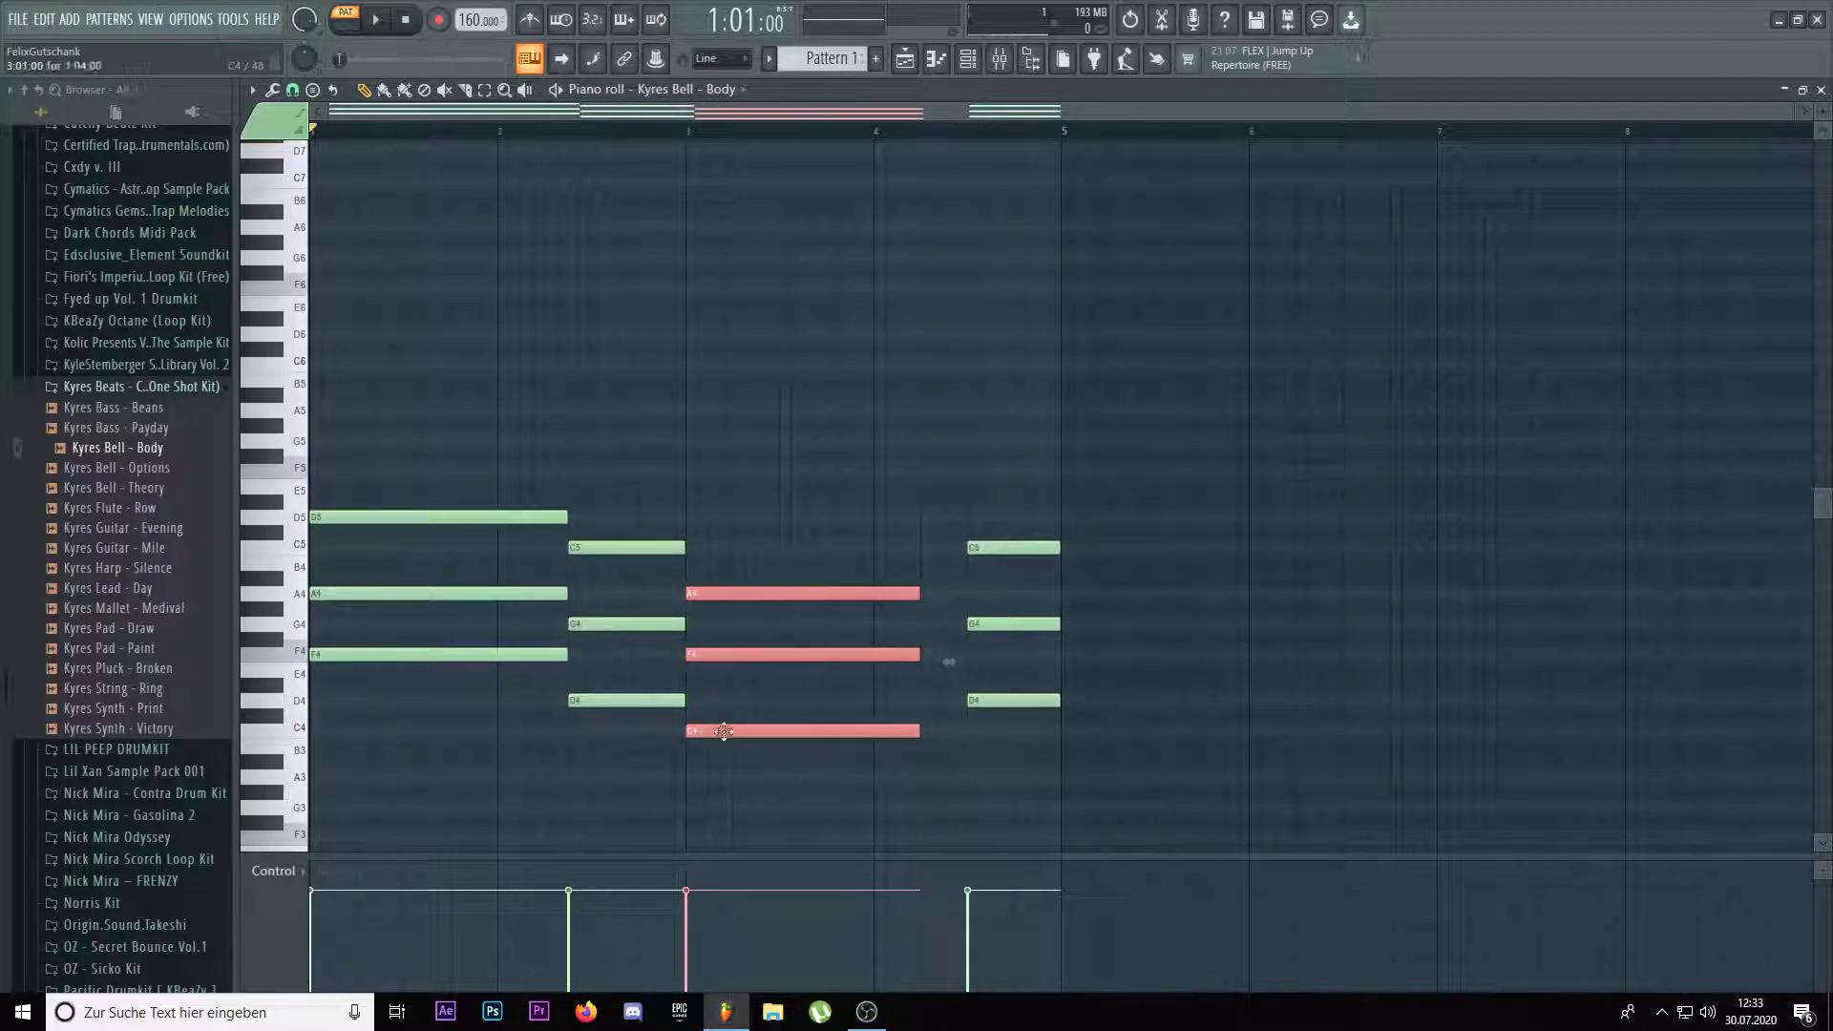
{"action": "key", "text": "ctrl+Right"}
{"action": "key", "text": "shift+Left"}
{"action": "key", "text": "space"}
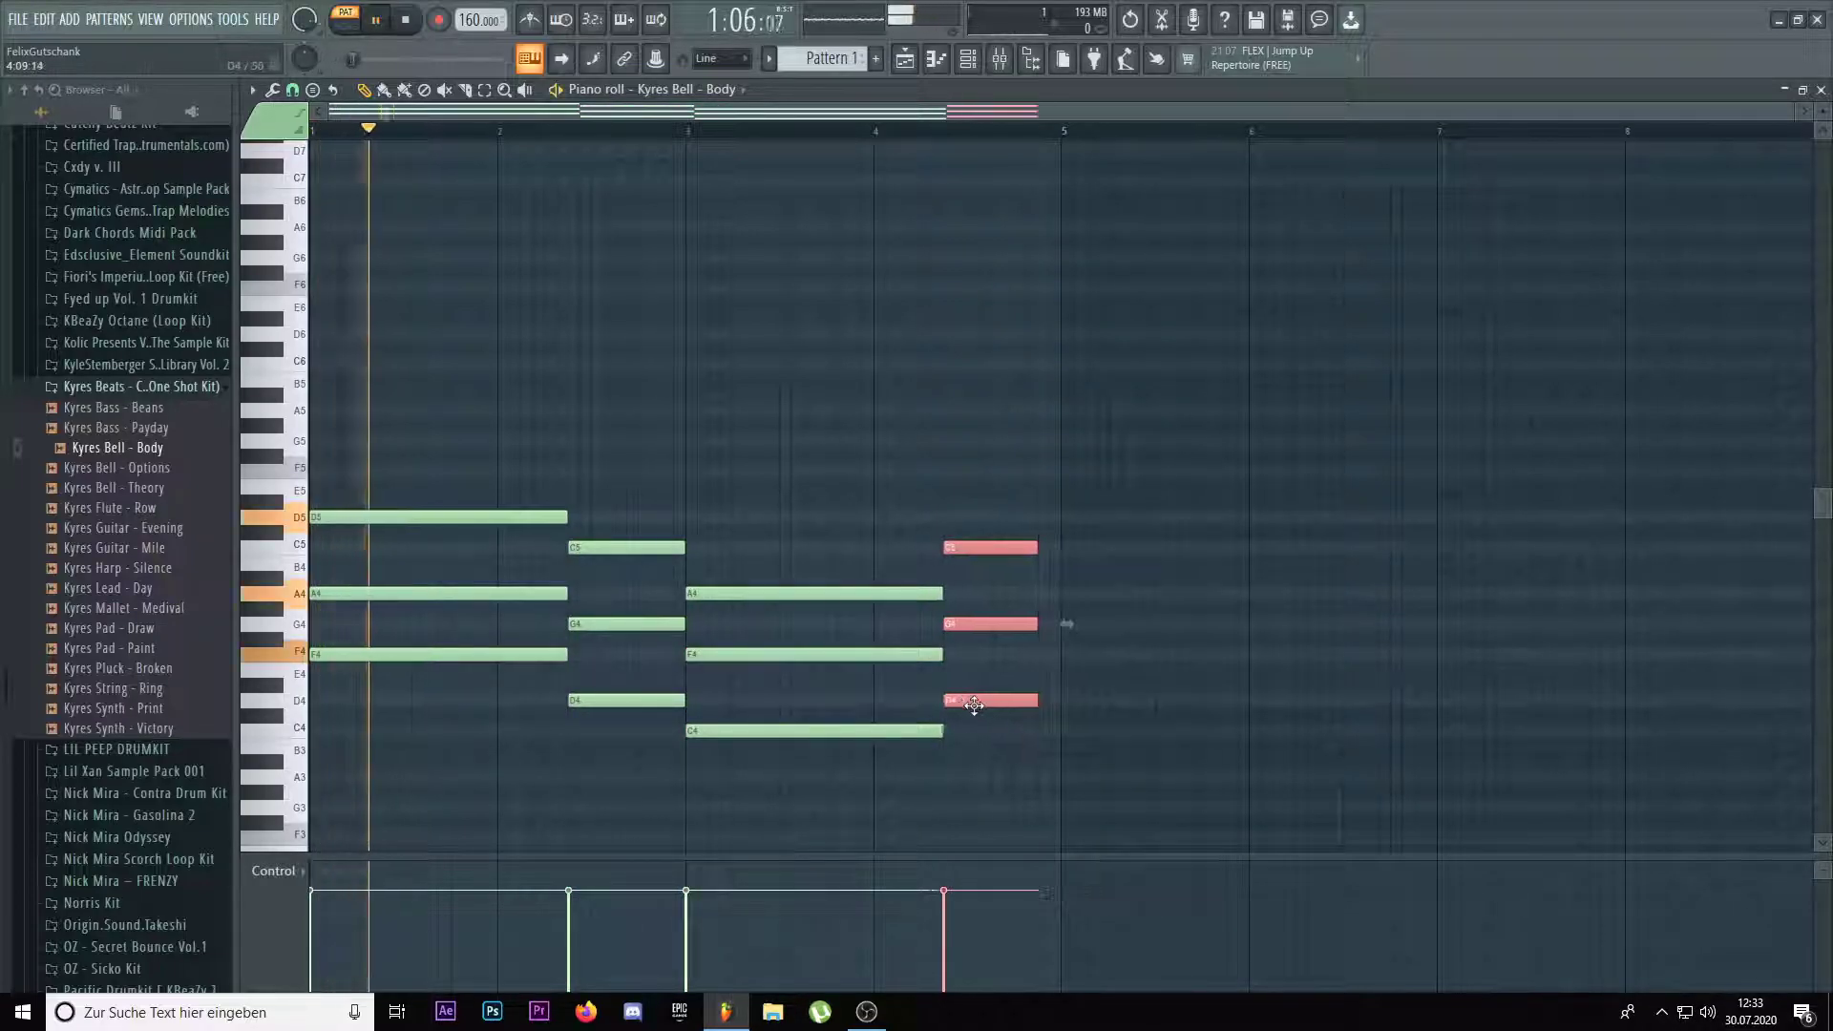
{"action": "left_click_drag", "start_coordinate": [1038, 551], "coordinate": [1059, 548]}
{"action": "left_click", "coordinate": [1022, 462]}
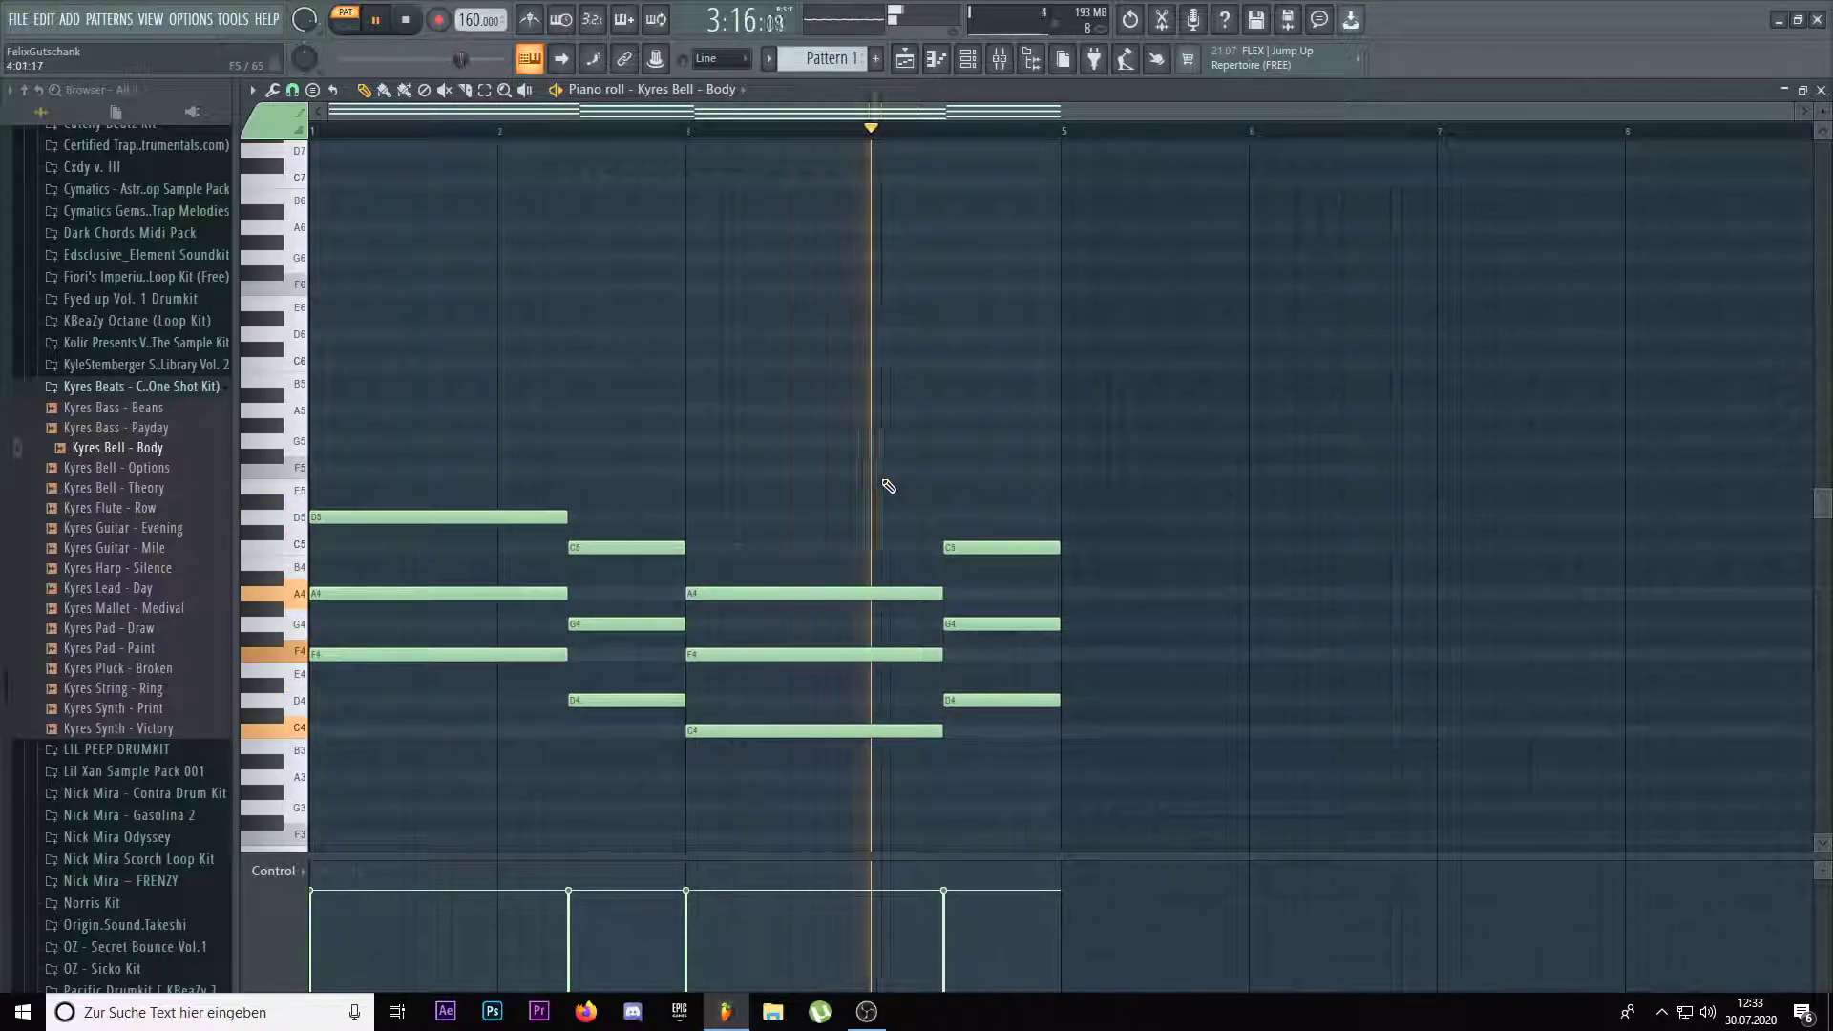
Transpose the middle note of all four chords up one octave
{"action": "left_click_drag", "start_coordinate": [487, 638], "coordinate": [515, 582]}
{"action": "left_click_drag", "start_coordinate": [595, 602], "coordinate": [744, 675]}
{"action": "left_click_drag", "start_coordinate": [954, 609], "coordinate": [986, 672]}
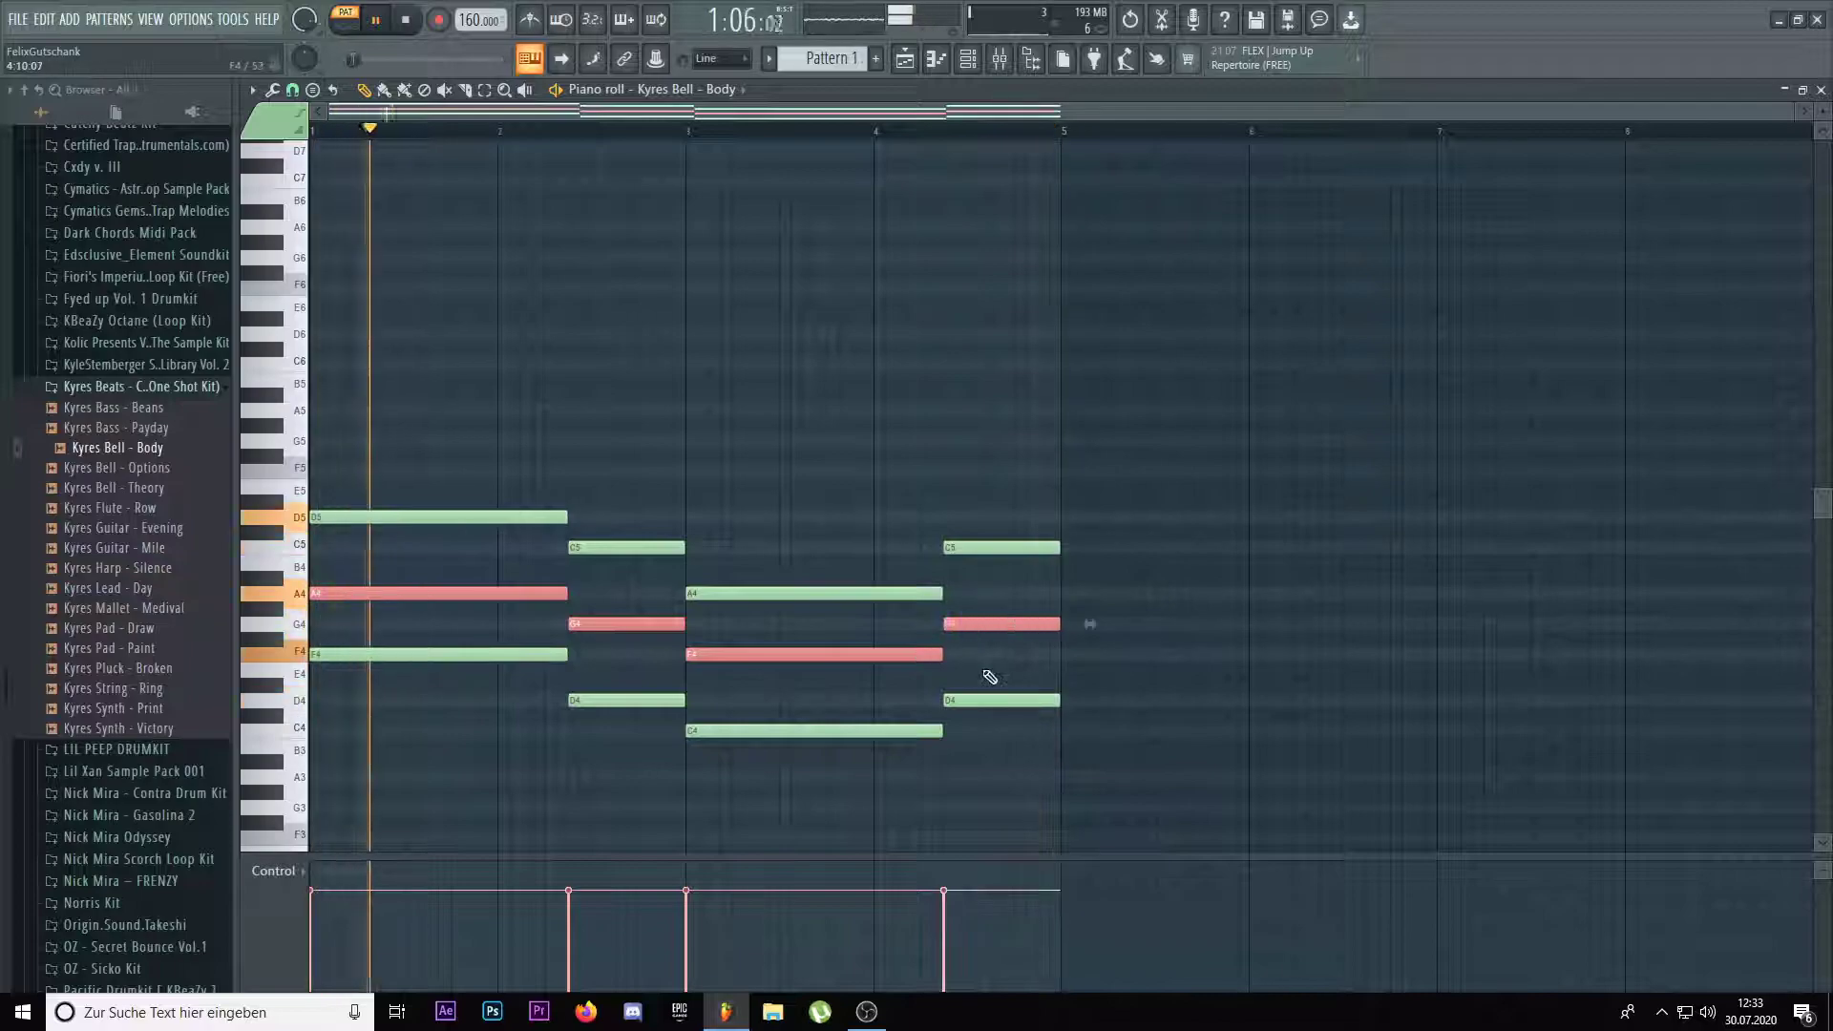
{"action": "key", "text": "ctrl+Up"}
{"action": "key", "text": "space"}
{"action": "left_click", "coordinate": [741, 502], "text": "ctrl"}
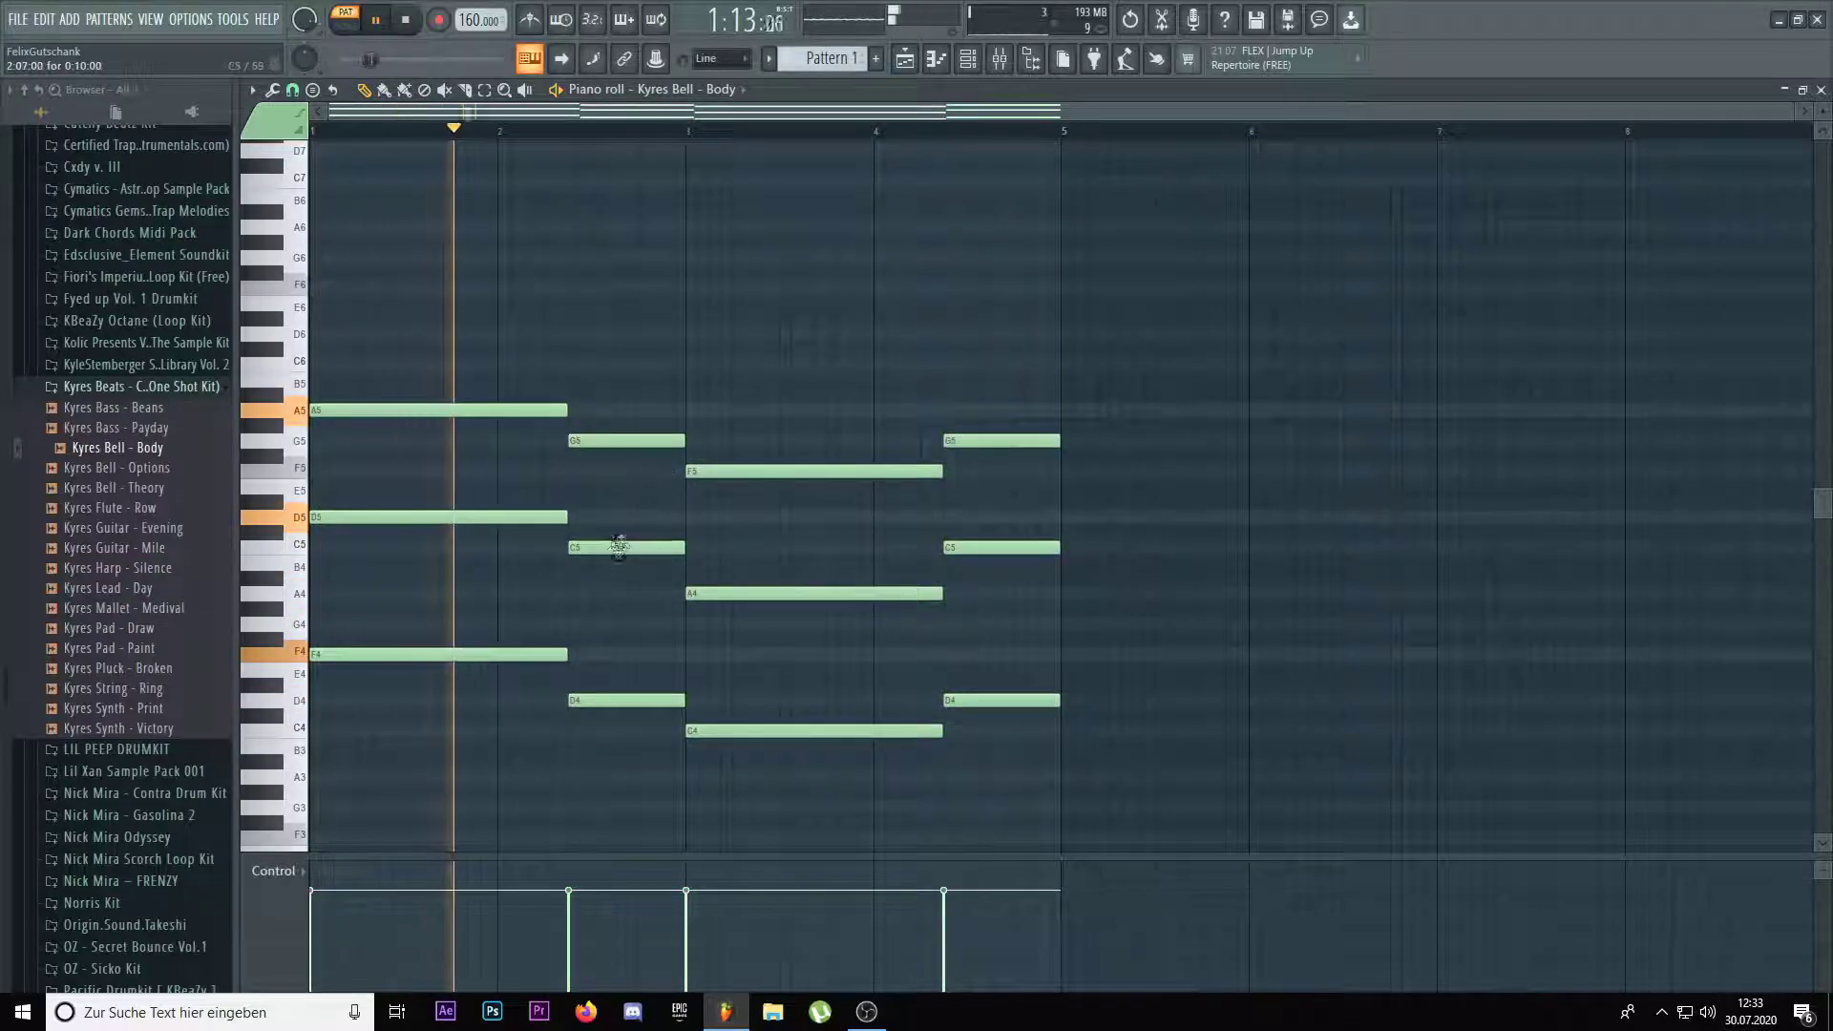
Duplicate the lowest note of each chord one octave down and reduce the velocity of the copies
{"action": "scroll", "coordinate": [622, 544], "scroll_direction": "down", "scroll_amount": 3}
{"action": "left_click_drag", "start_coordinate": [500, 462], "coordinate": [1084, 553]}
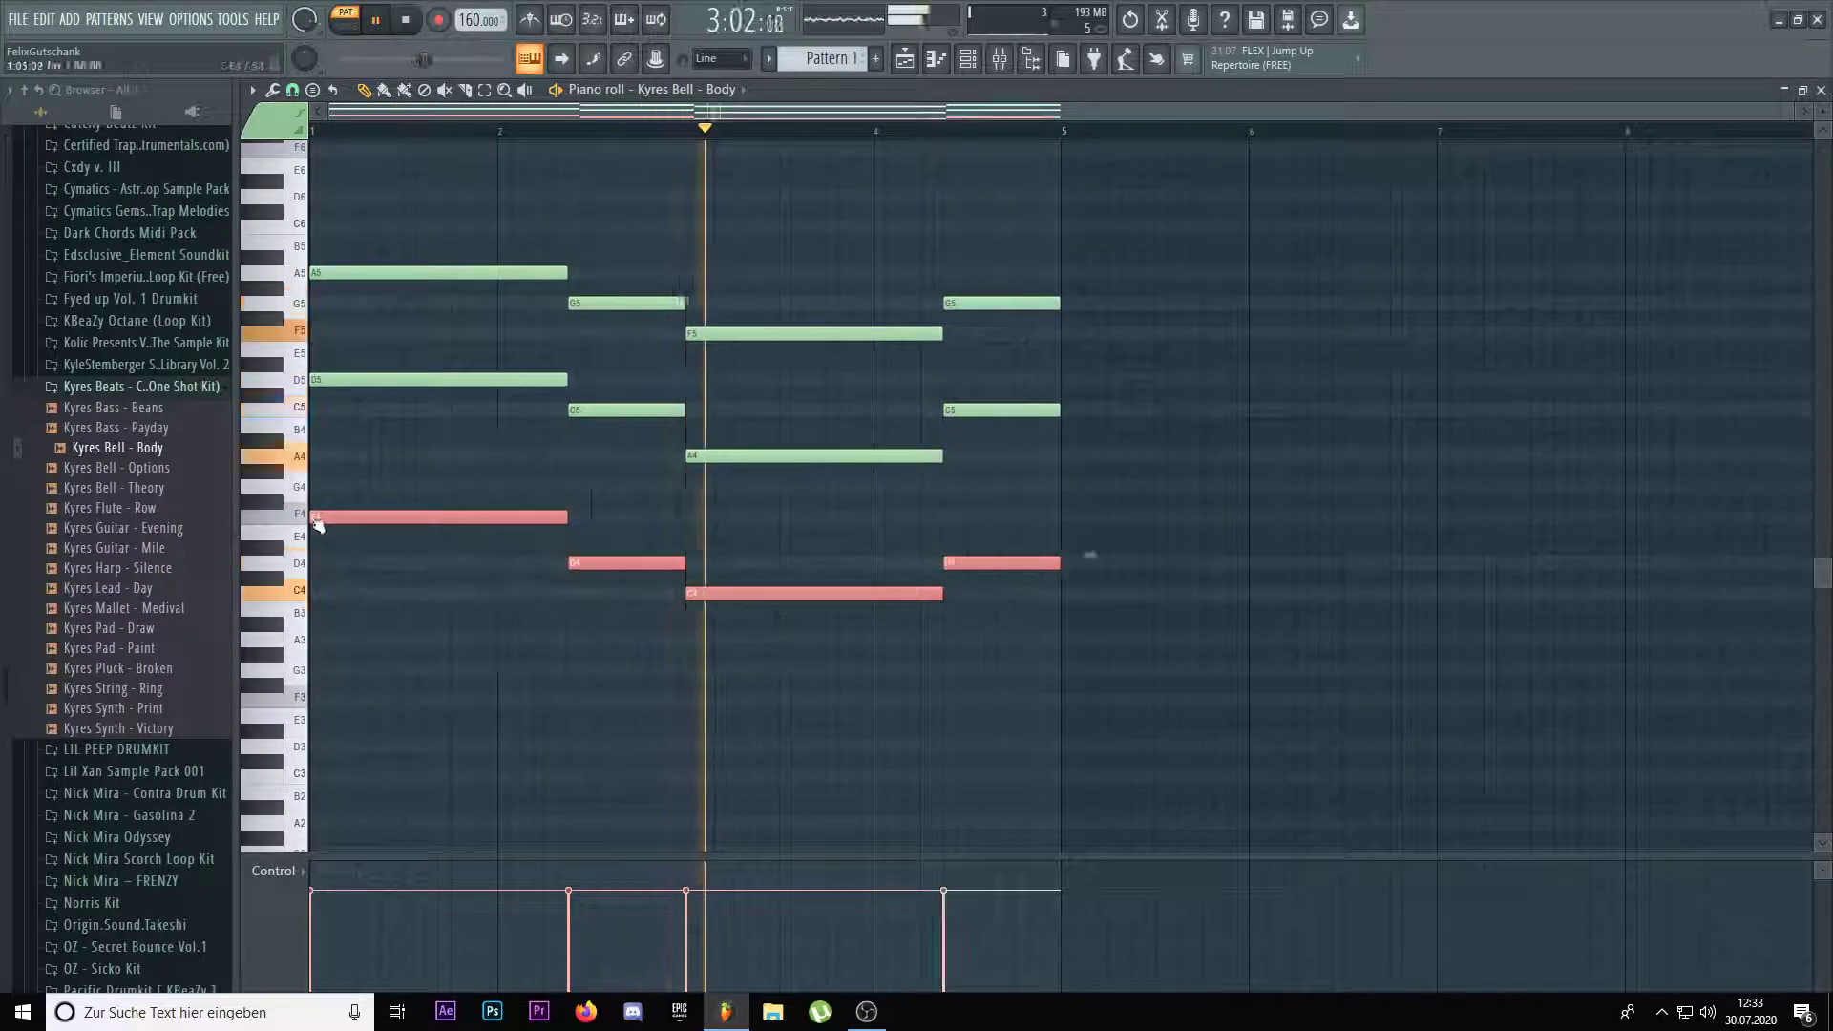
{"action": "key", "text": "space"}
{"action": "key", "text": "ctrl+c"}
{"action": "key", "text": "ctrl+v"}
{"action": "key", "text": "ctrl+Down"}
{"action": "key", "text": "space"}
{"action": "scroll", "coordinate": [503, 610], "scroll_direction": "down", "scroll_amount": 5}
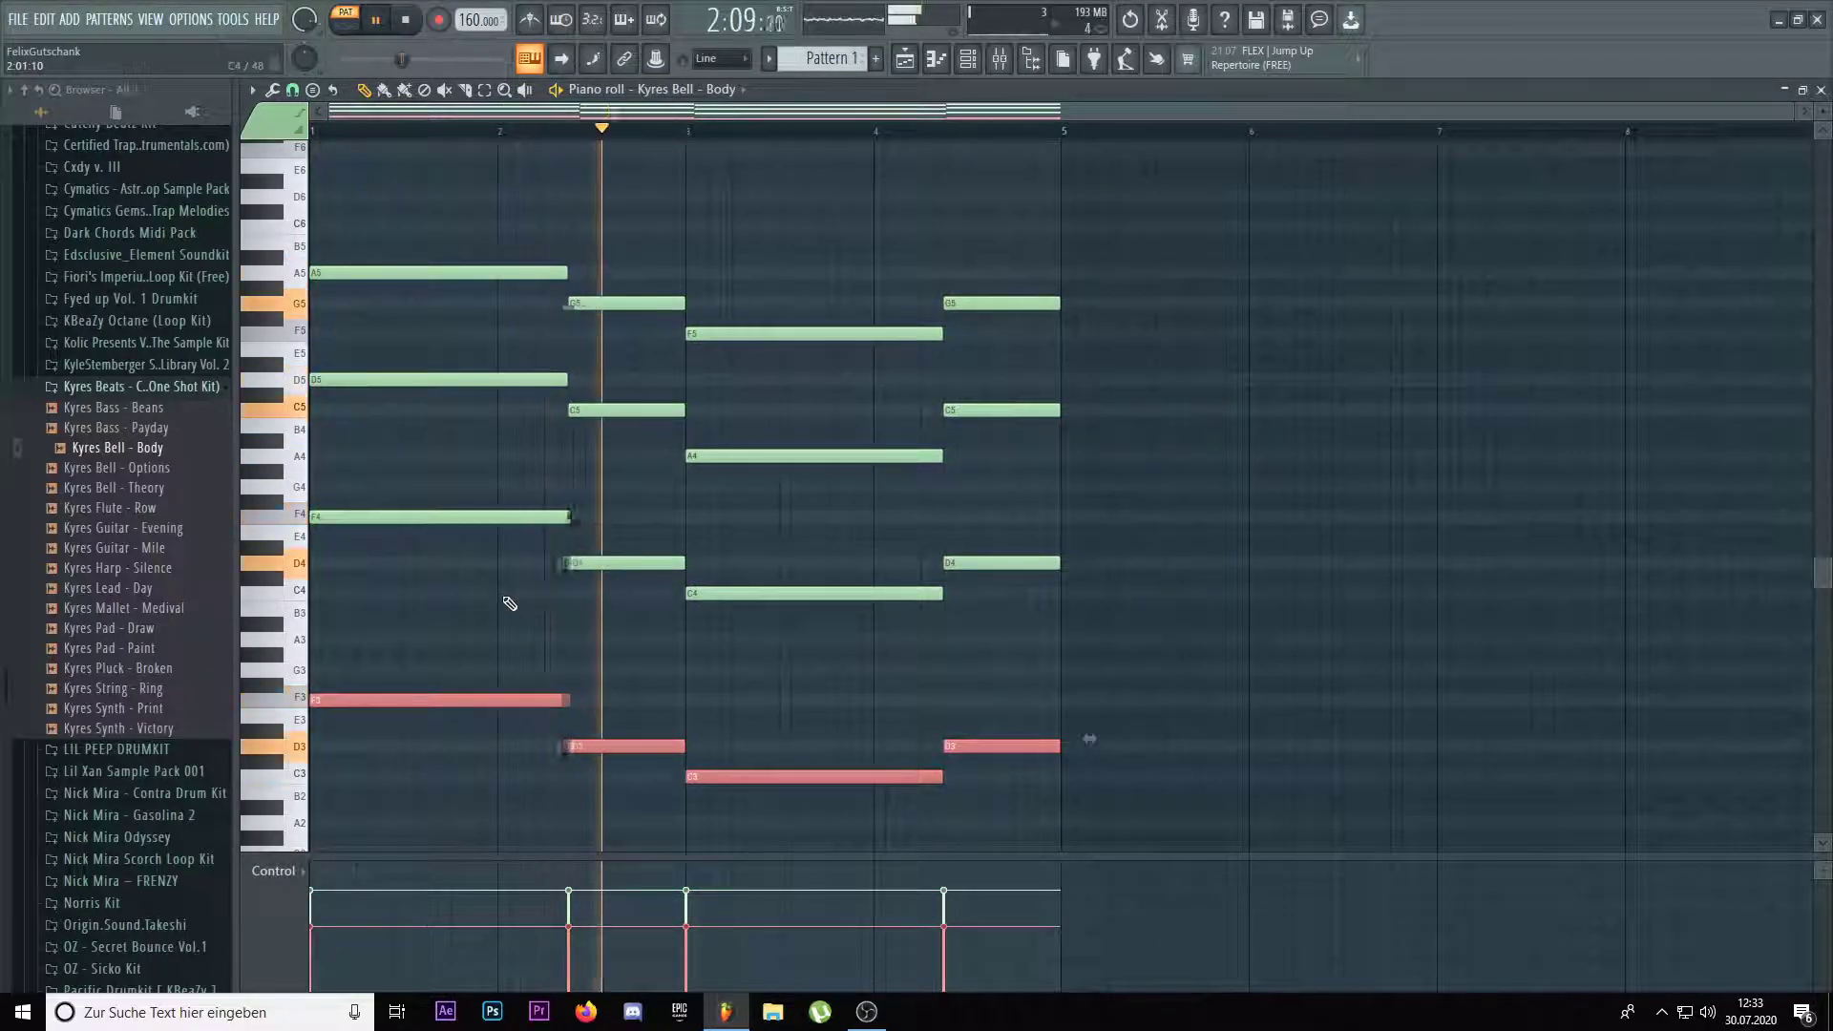
{"action": "left_click", "coordinate": [508, 603]}
Close the piano roll and add the Kyres Pluck - Broken sample as a new channel in the channel rack
{"action": "scroll", "coordinate": [511, 602], "scroll_direction": "up", "scroll_amount": 3}
{"action": "key", "text": "Escape"}
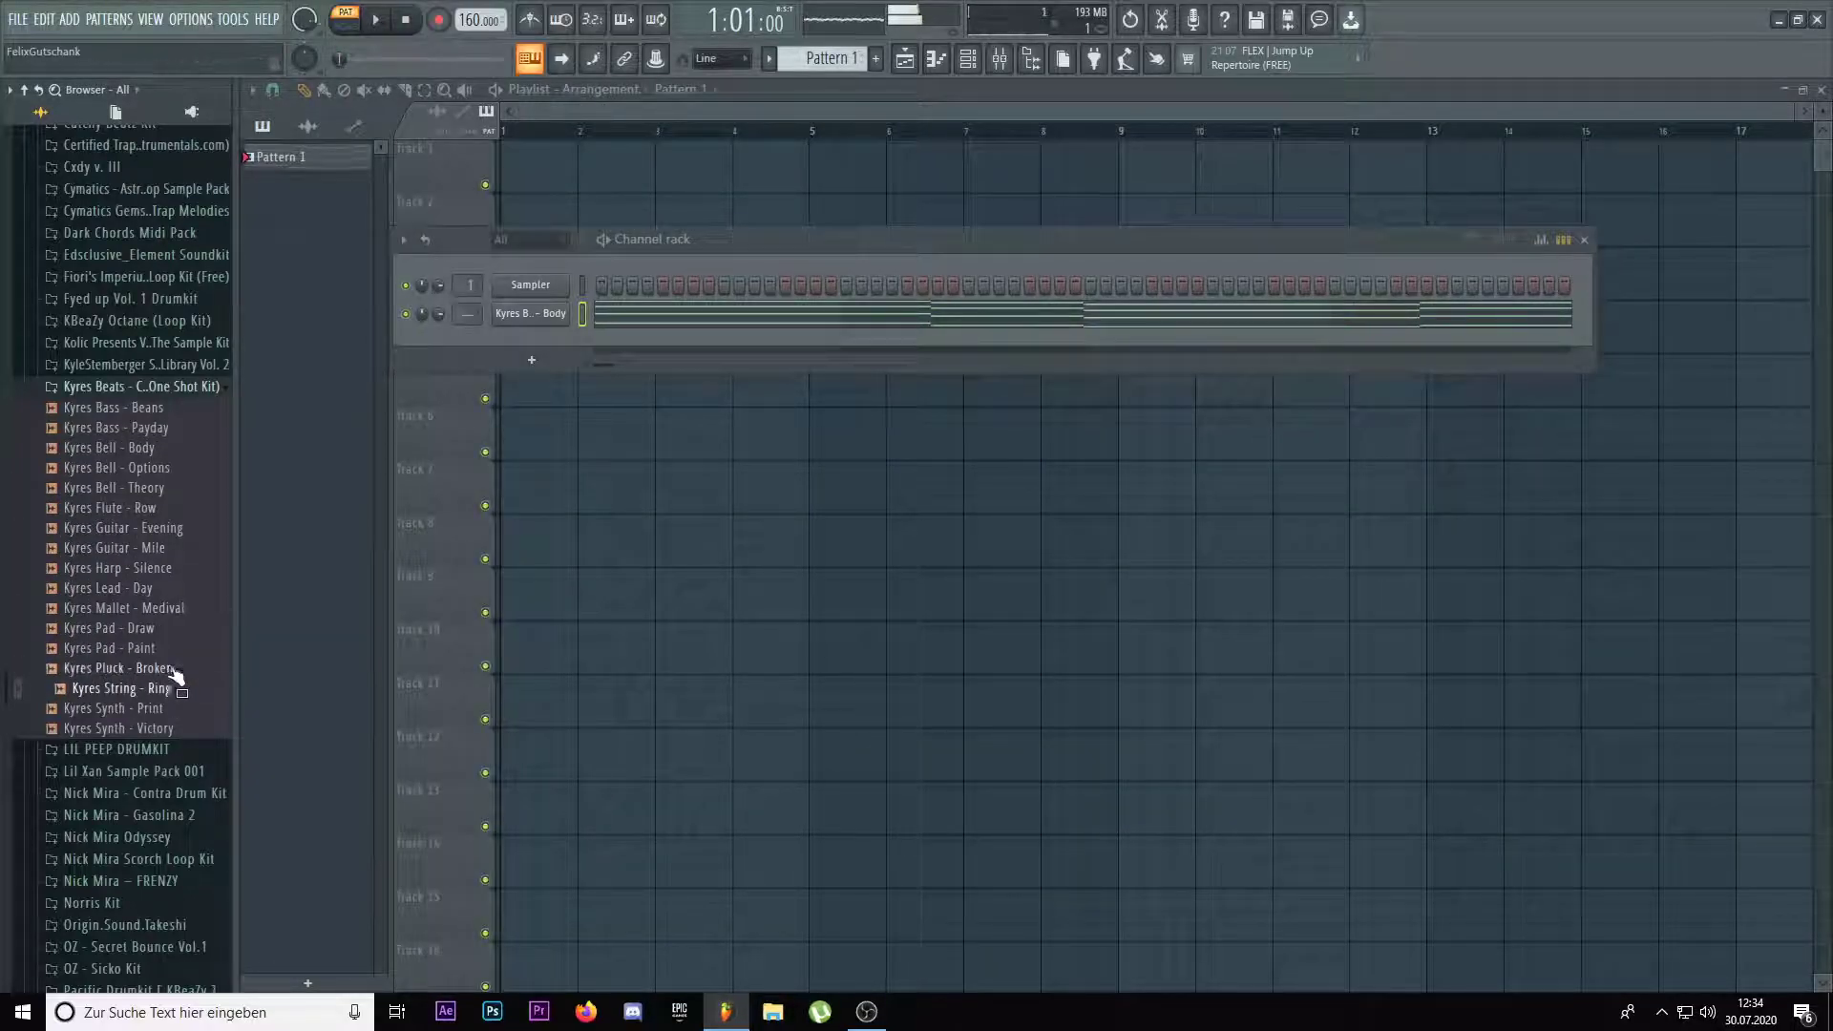
{"action": "left_click_drag", "start_coordinate": [555, 310], "coordinate": [555, 313]}
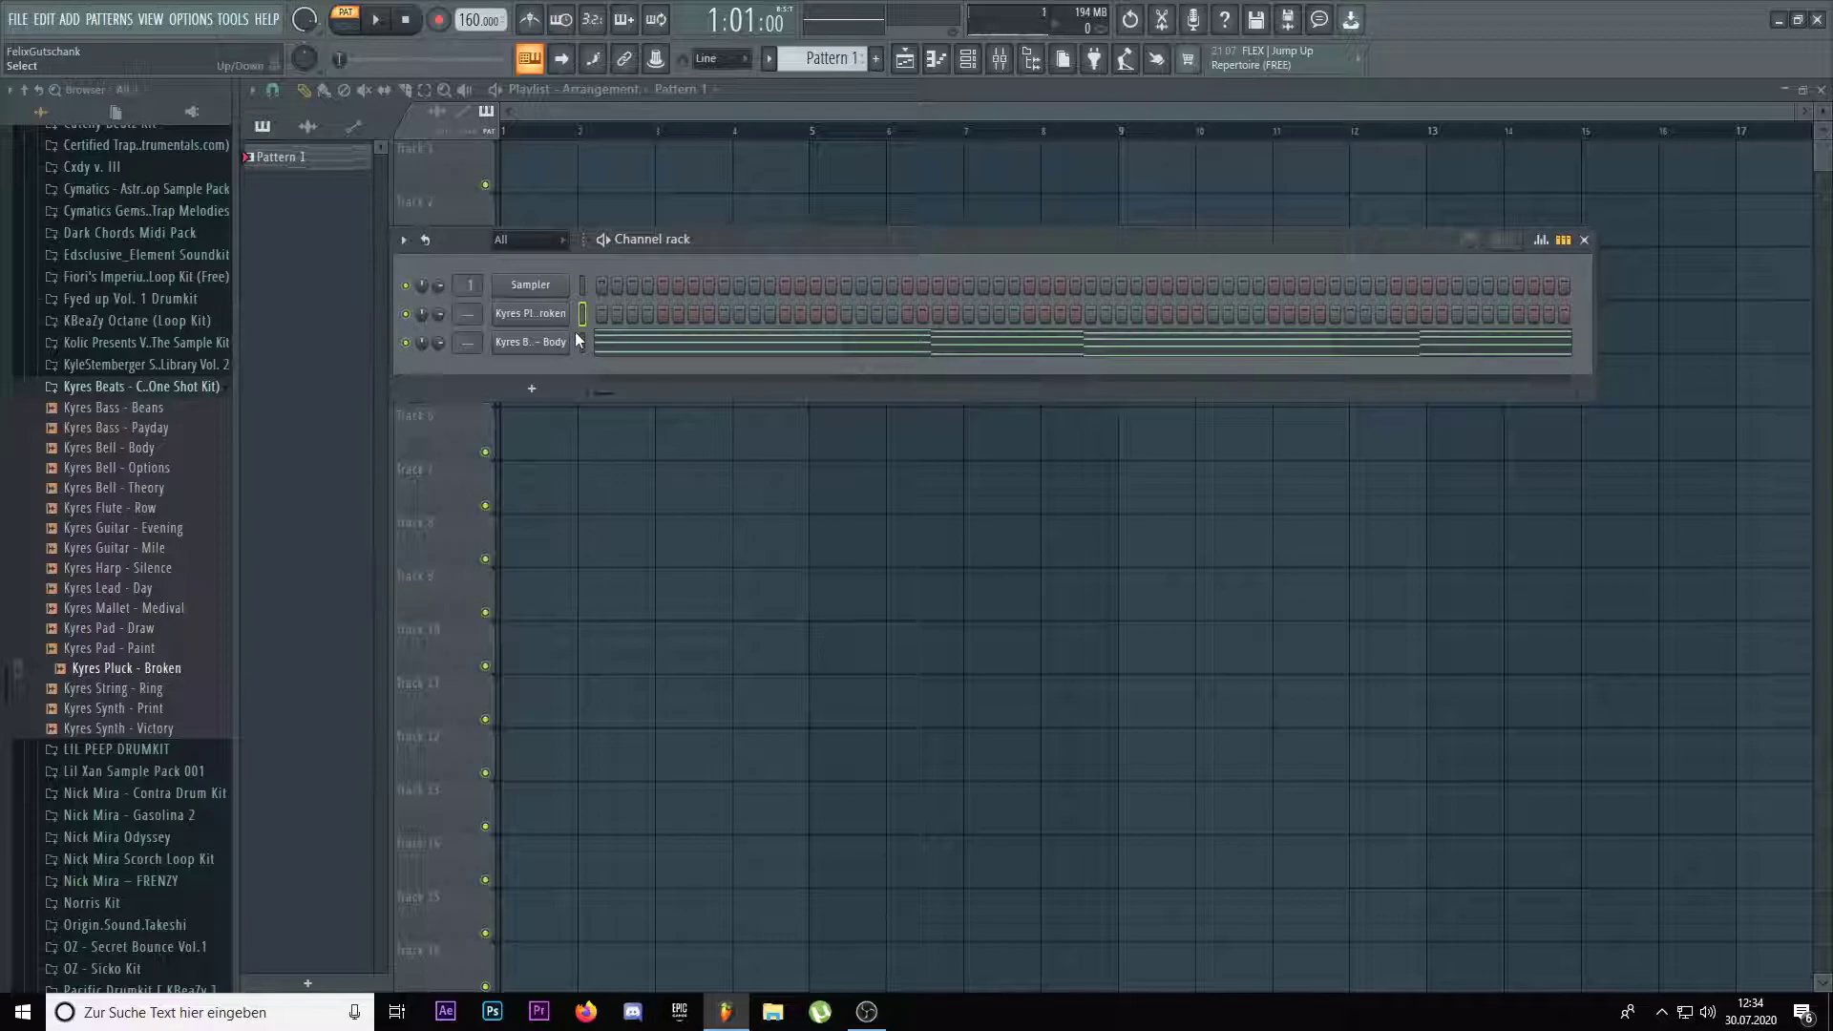
Move the chord notes from the Kyres Bell - Body channel to Kyres Pluck - Broken and open that channel's piano roll
{"action": "left_click", "coordinate": [583, 344]}
{"action": "left_click", "coordinate": [582, 313]}
{"action": "key", "text": "space"}
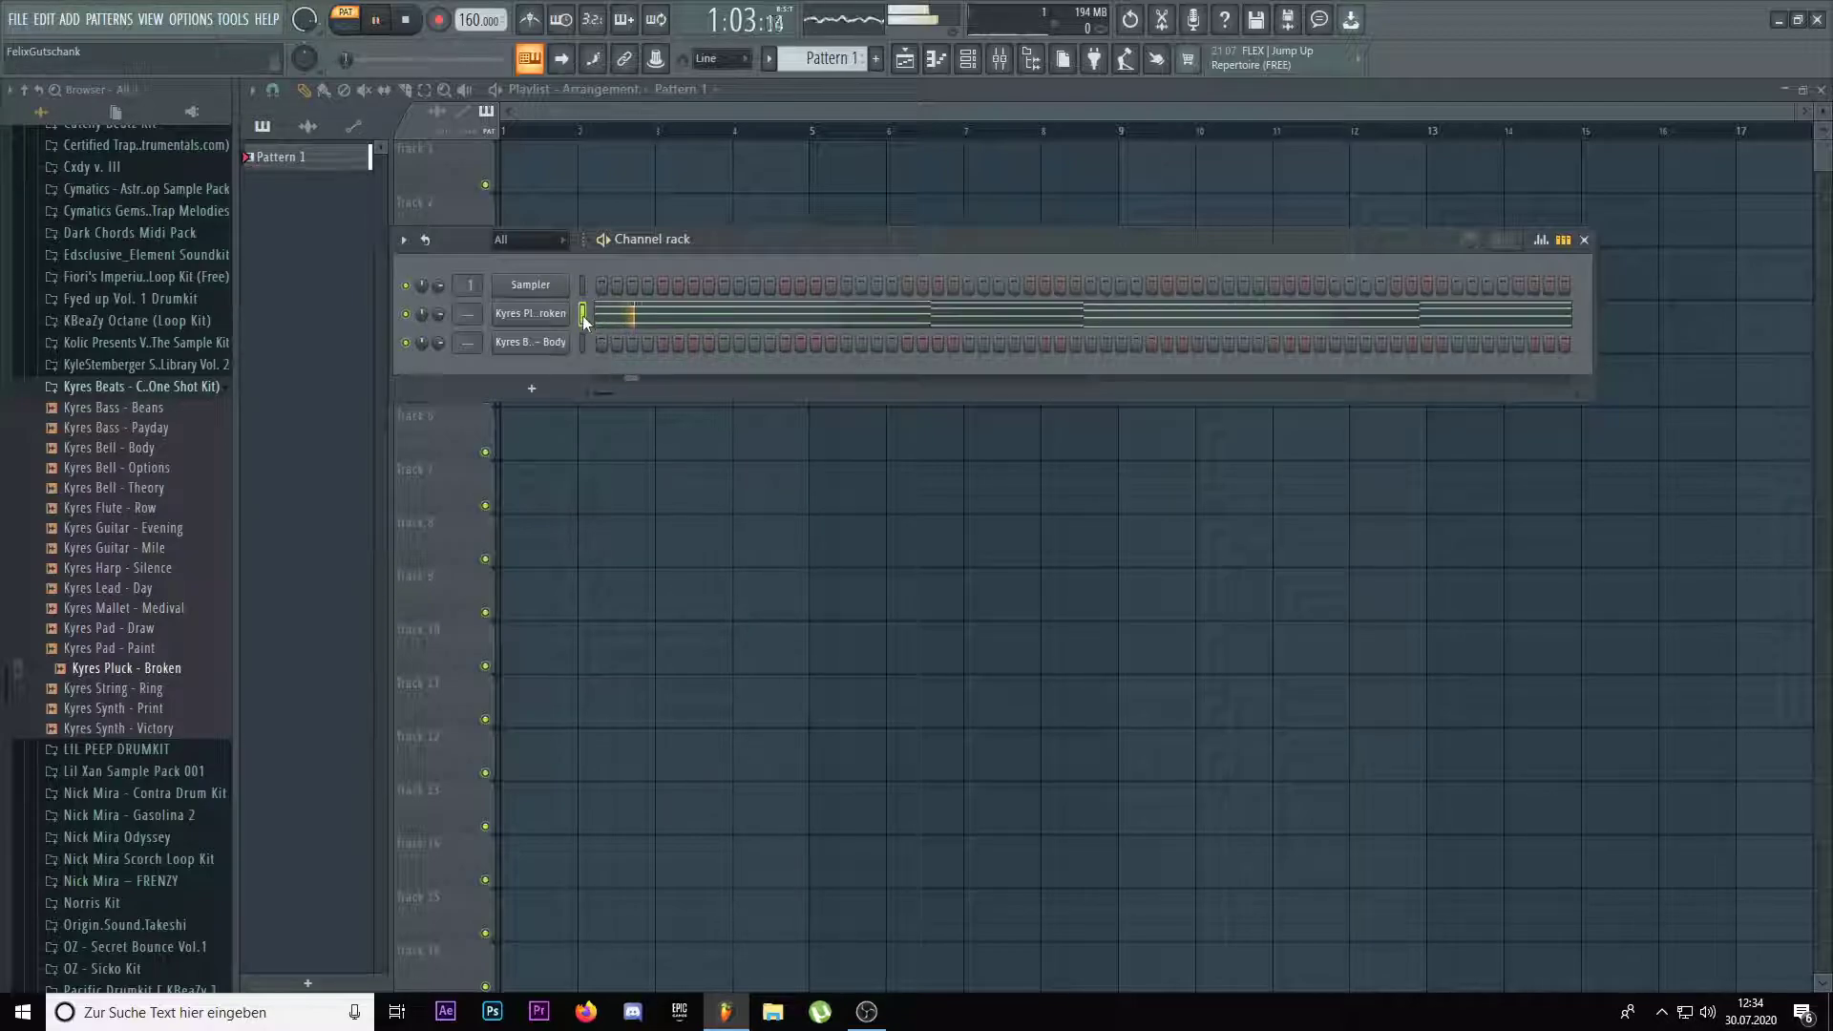
{"action": "left_click", "coordinate": [546, 315]}
{"action": "left_click", "coordinate": [460, 310]}
{"action": "key", "text": "Escape"}
{"action": "left_click", "coordinate": [630, 310]}
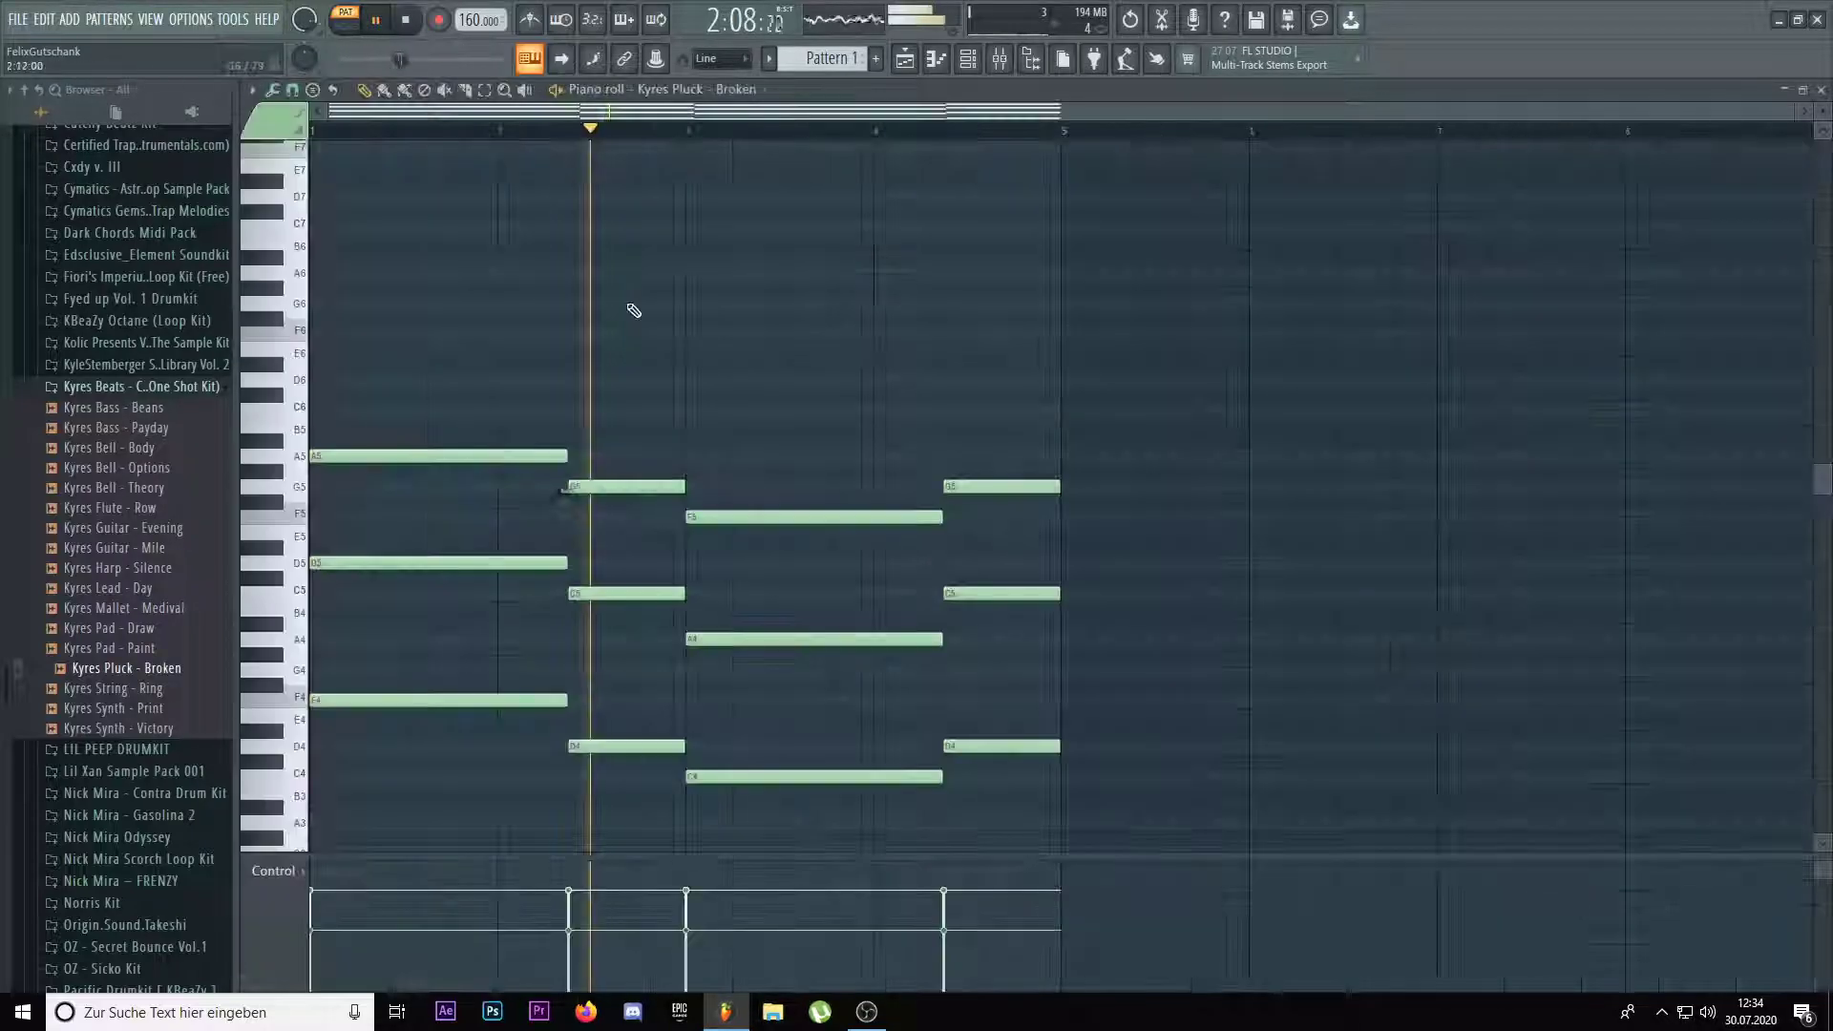
{"action": "scroll", "coordinate": [468, 411], "scroll_direction": "up", "scroll_amount": 1}
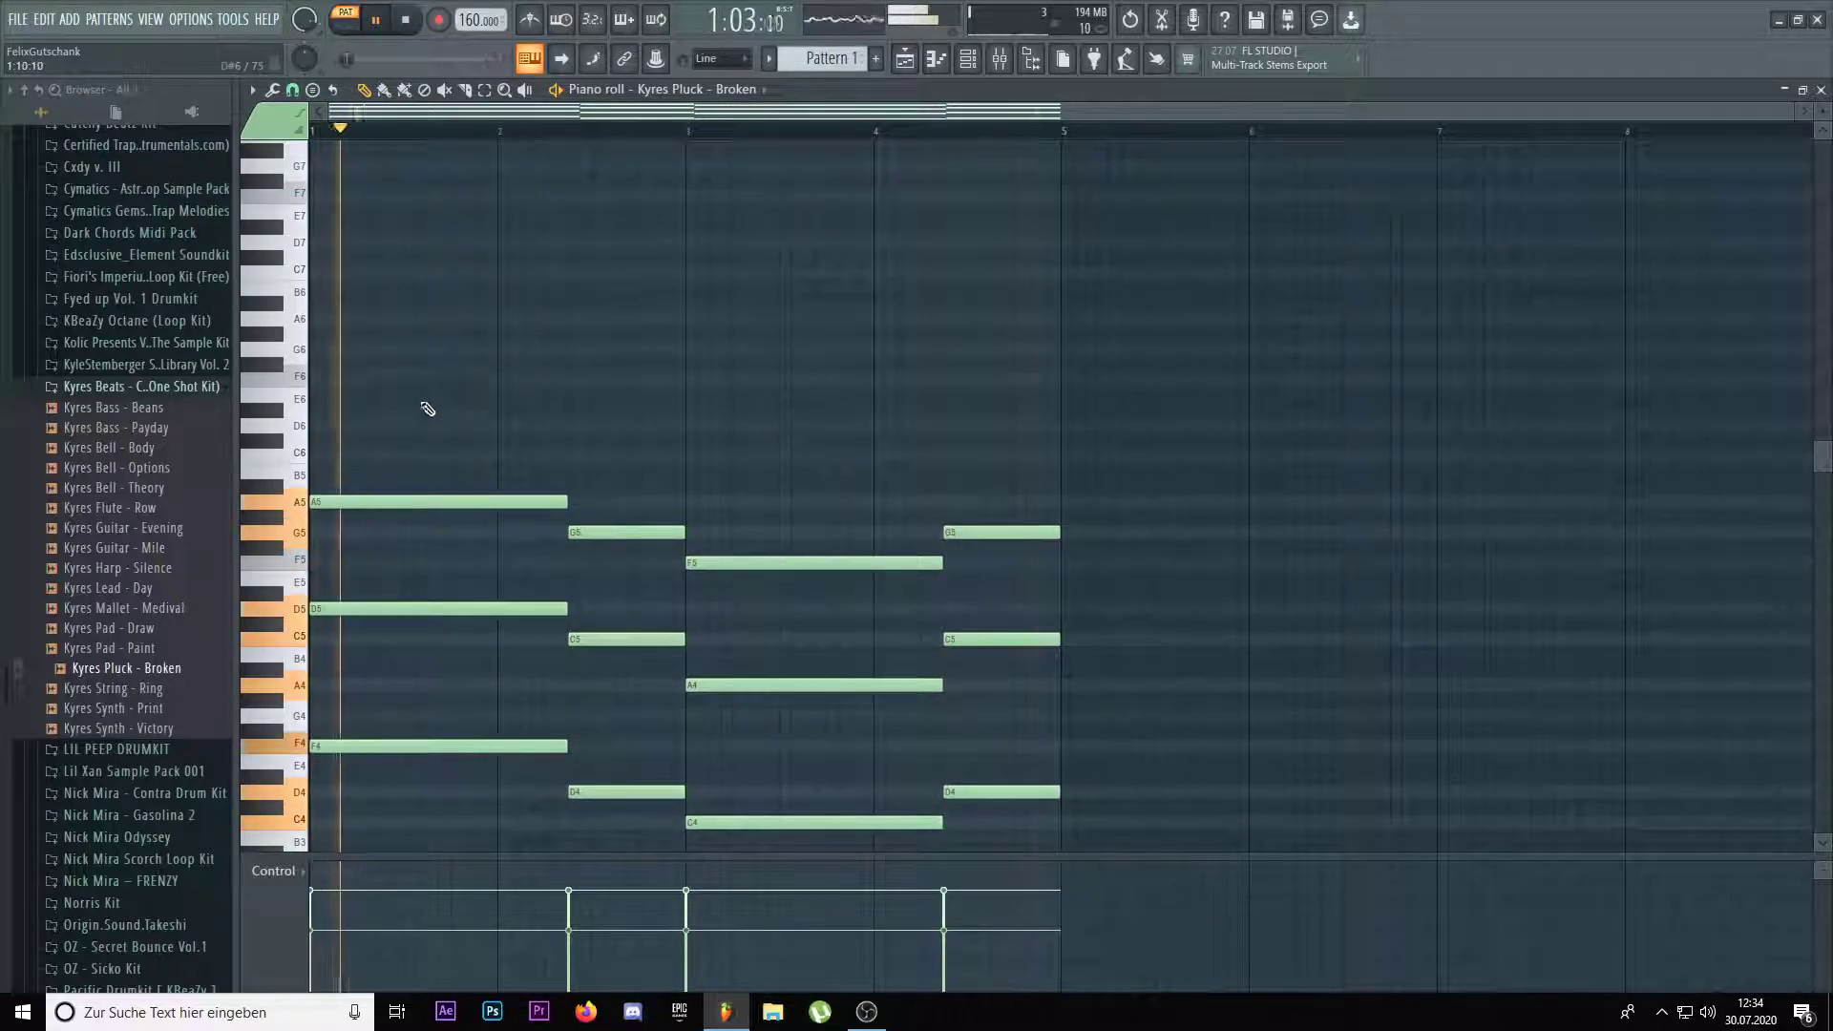
{"action": "key", "text": "space"}
{"action": "left_click", "coordinate": [402, 348]}
{"action": "key", "text": "space"}
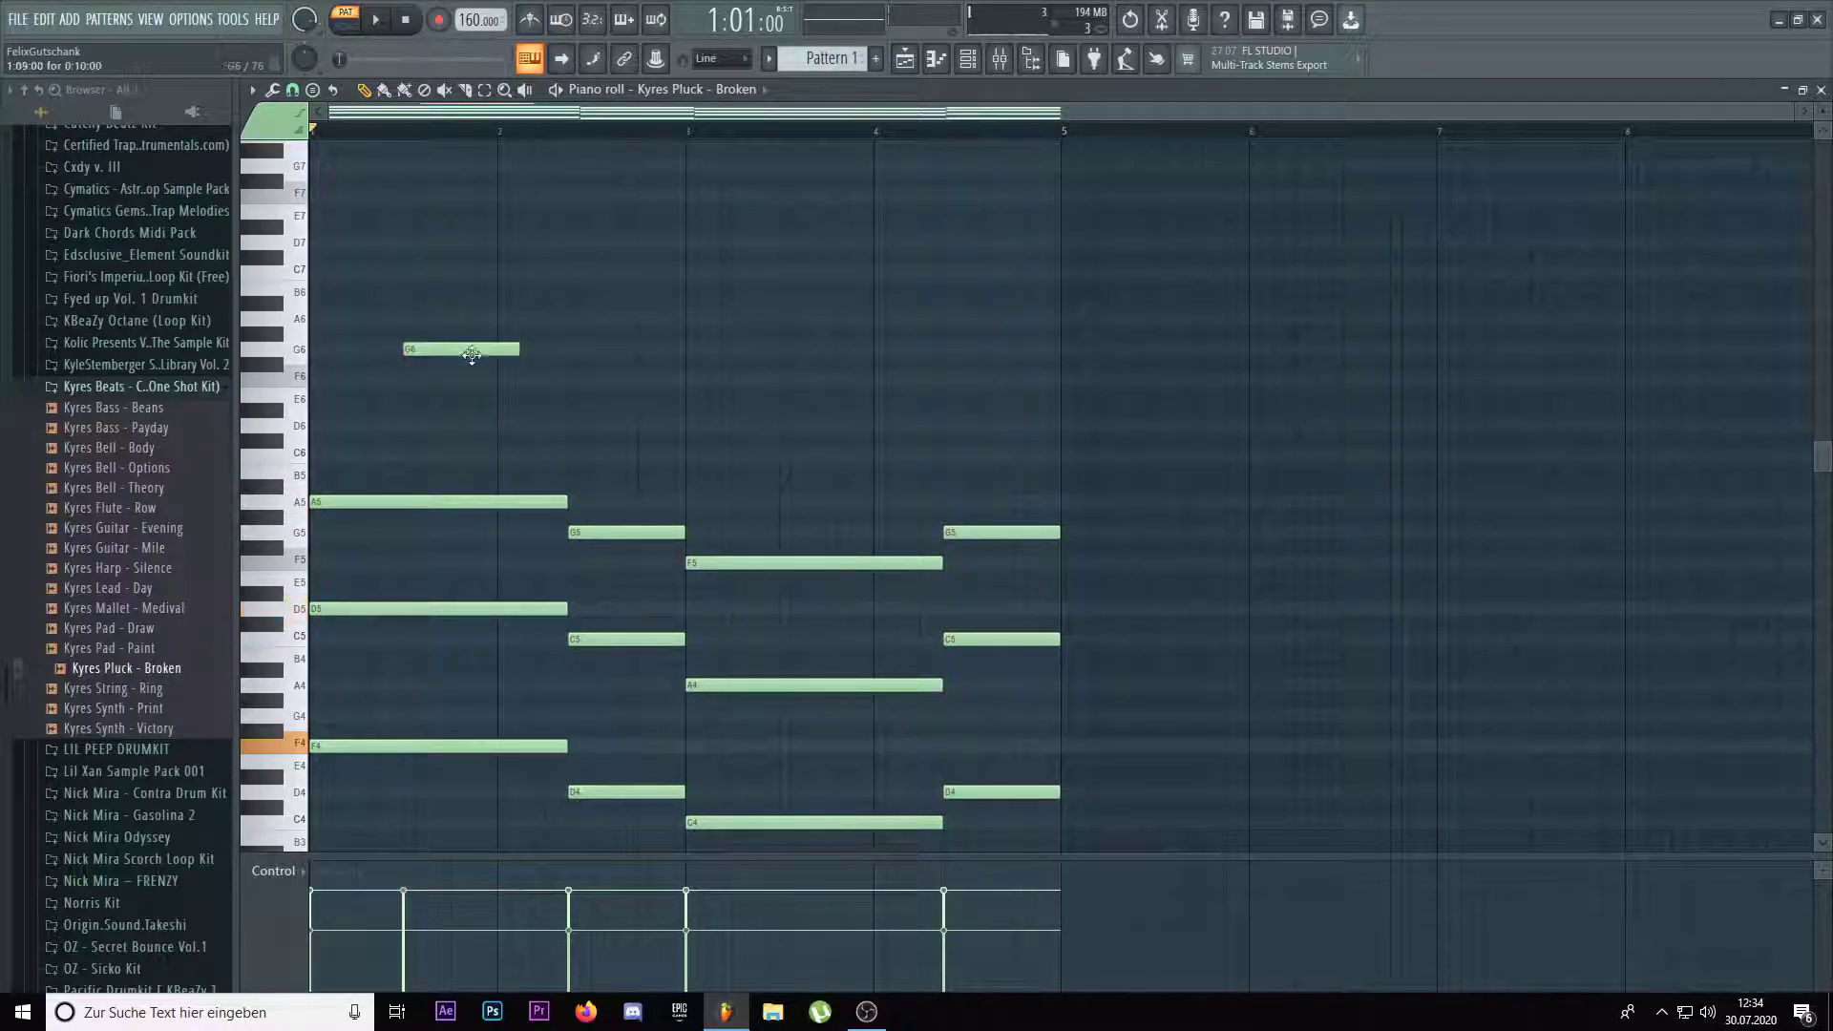
{"action": "key", "text": "space"}
{"action": "key", "text": "space"}
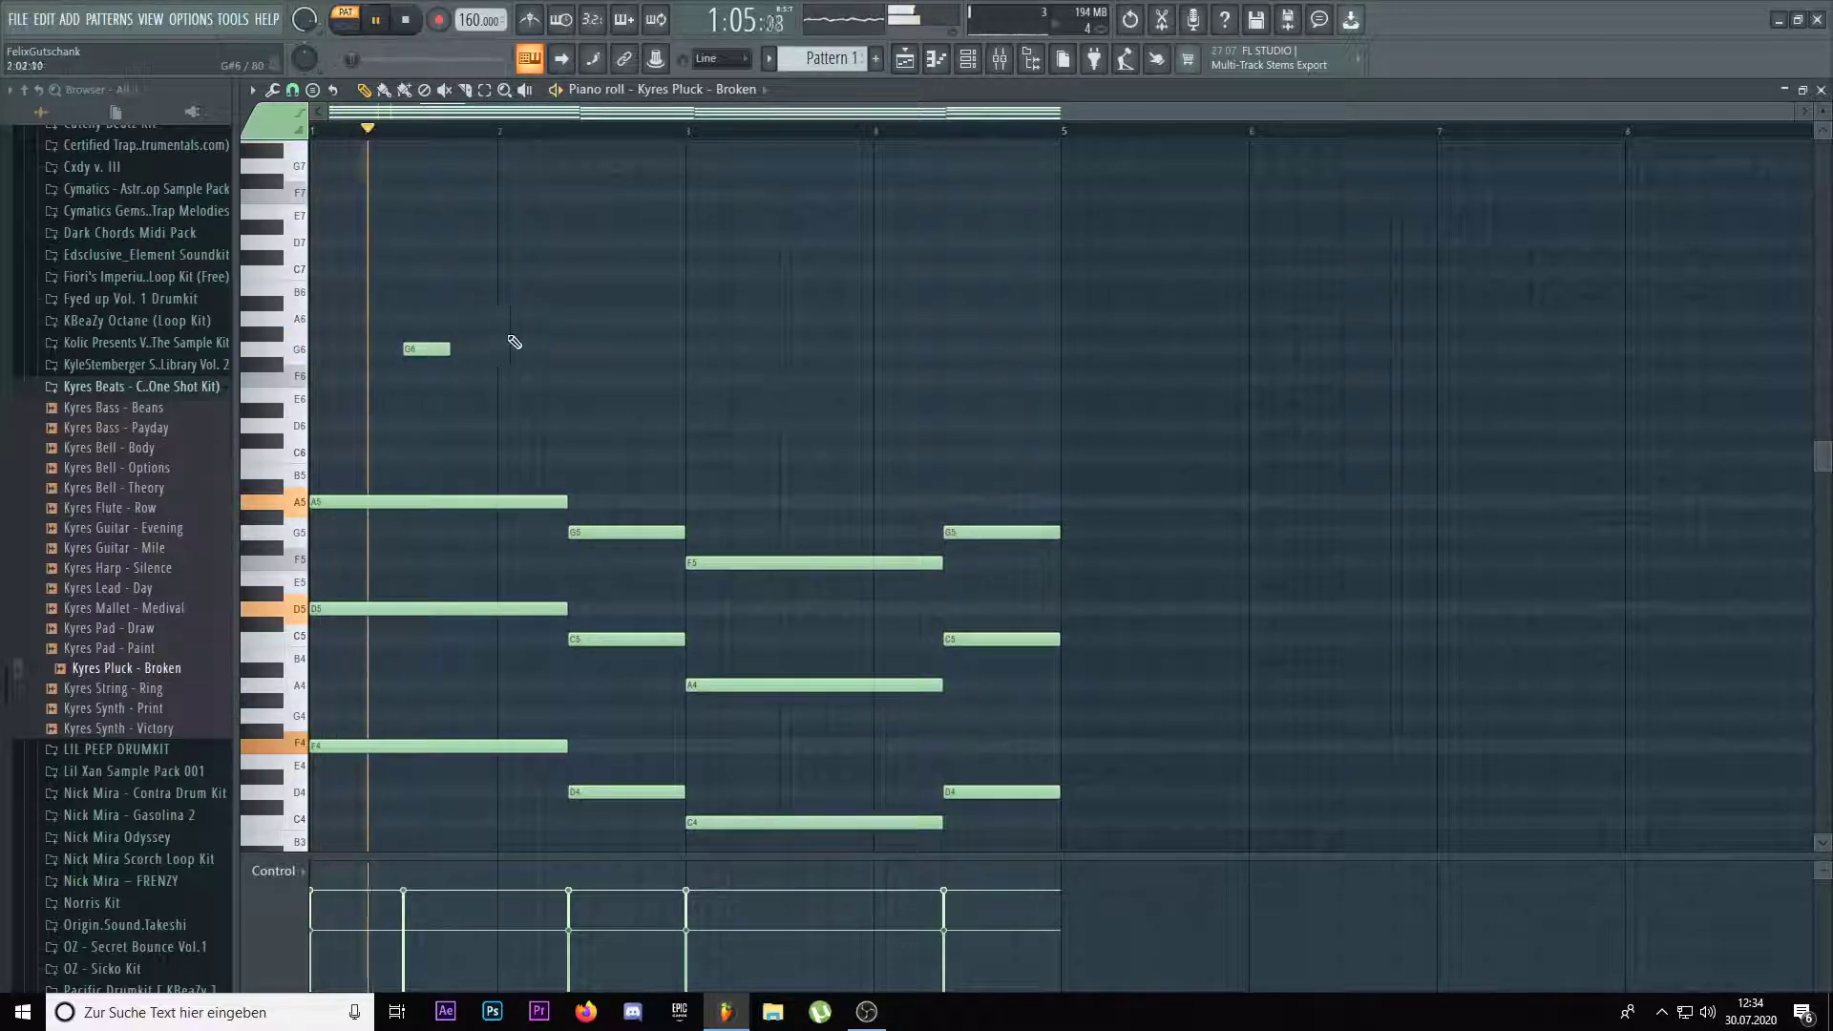
{"action": "right_click", "coordinate": [445, 349]}
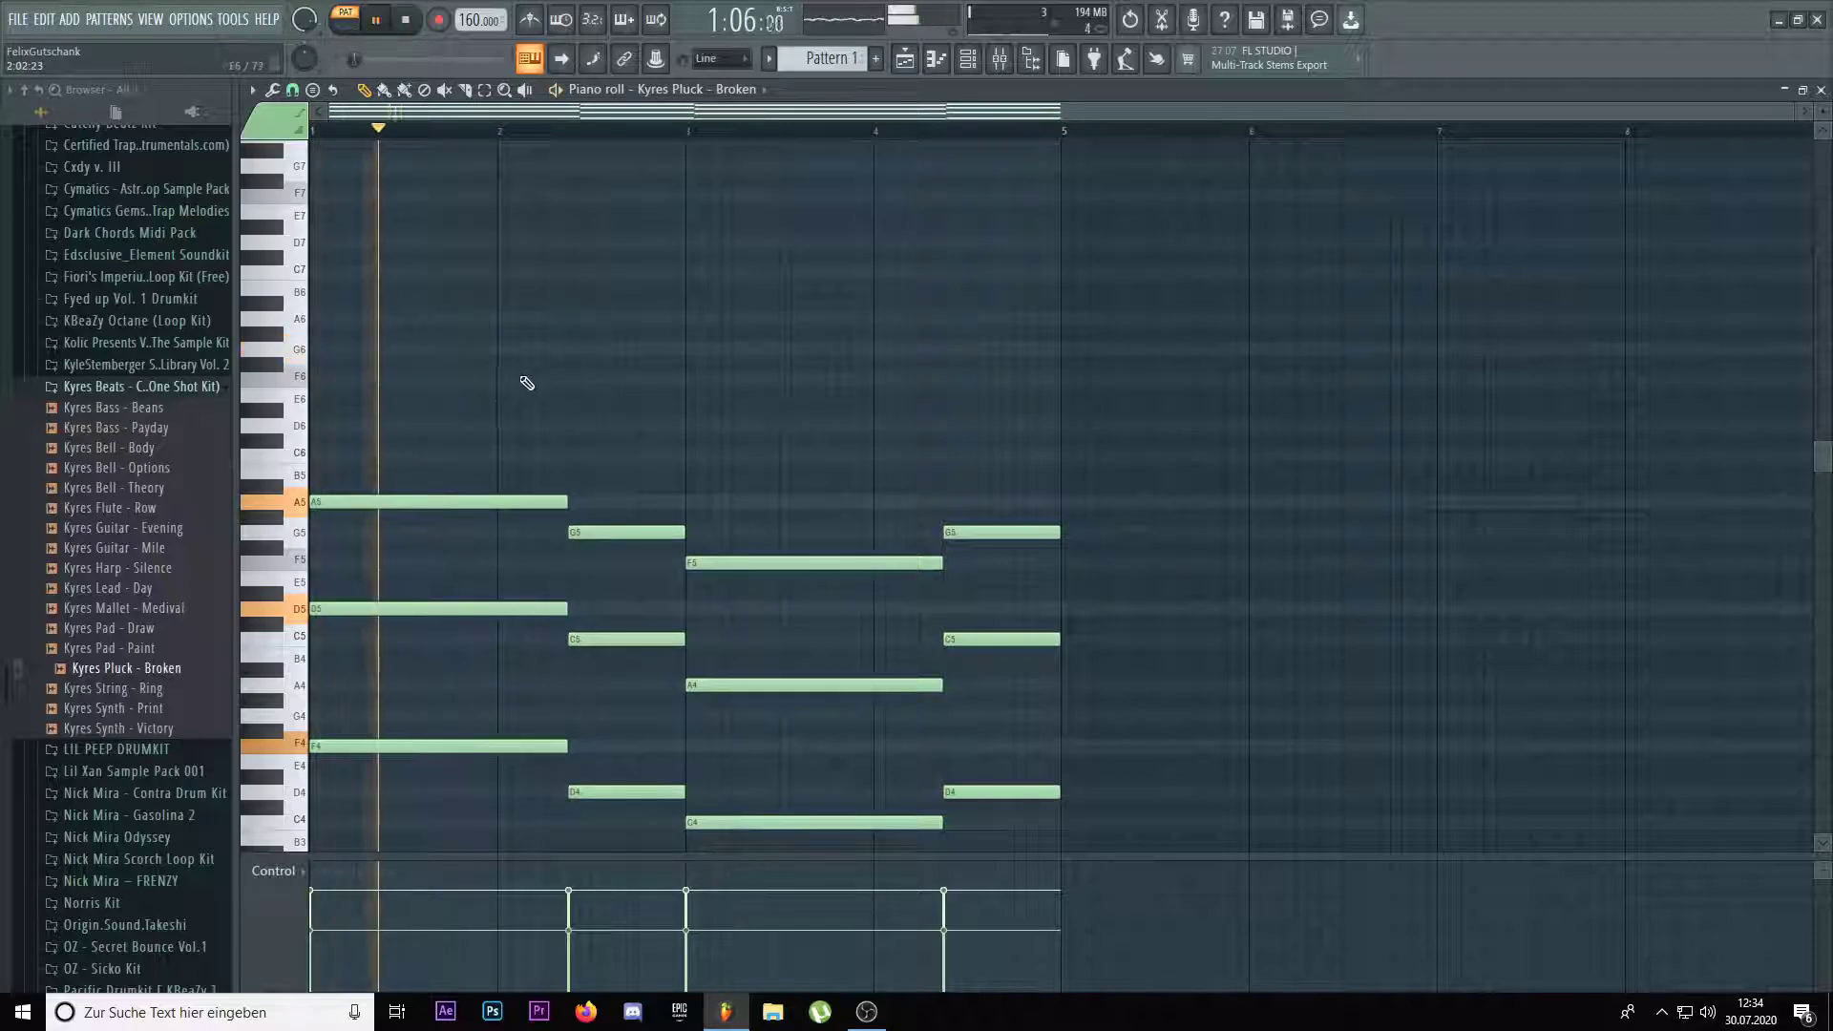
Draw a run of two-step notes G6, A6, F6, D6 and C6 above the chords, starting one beat before bar 2
{"action": "scroll", "coordinate": [524, 381], "scroll_direction": "up", "scroll_amount": 2}
{"action": "key", "text": "space"}
{"action": "left_click", "coordinate": [476, 349]}
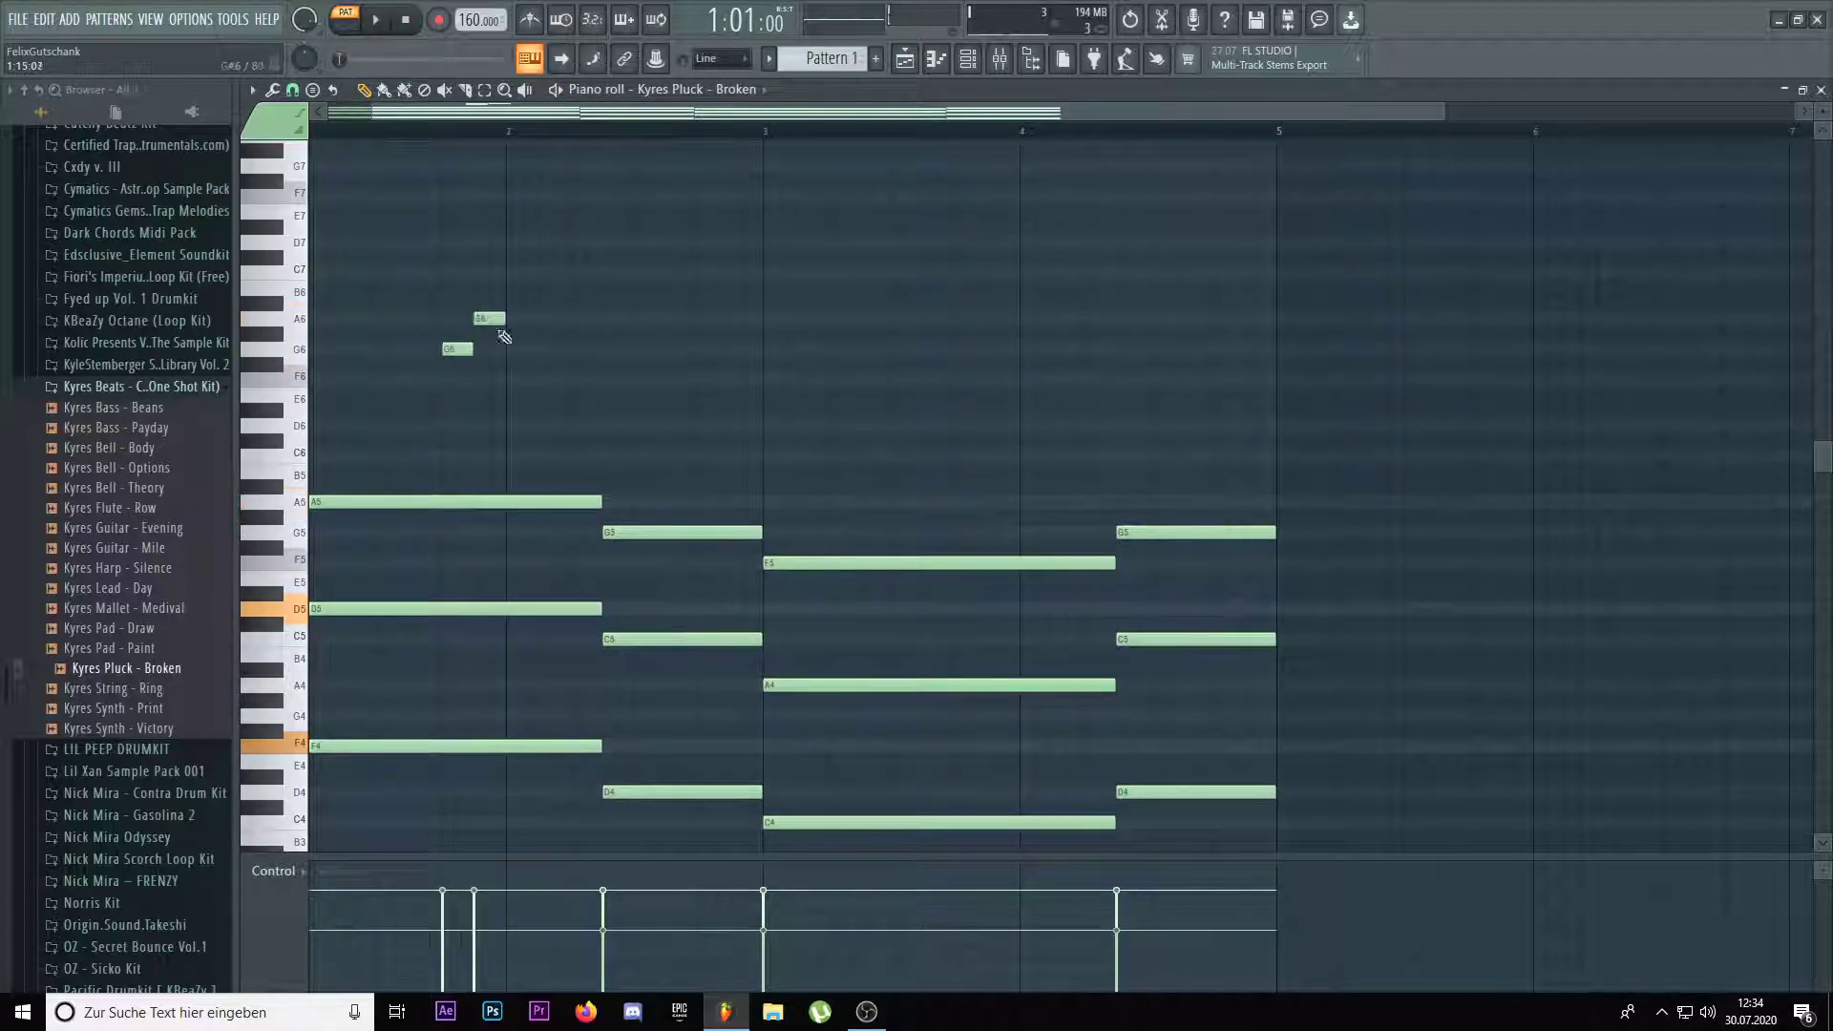
{"action": "key", "text": "space"}
{"action": "left_click", "coordinate": [525, 379]}
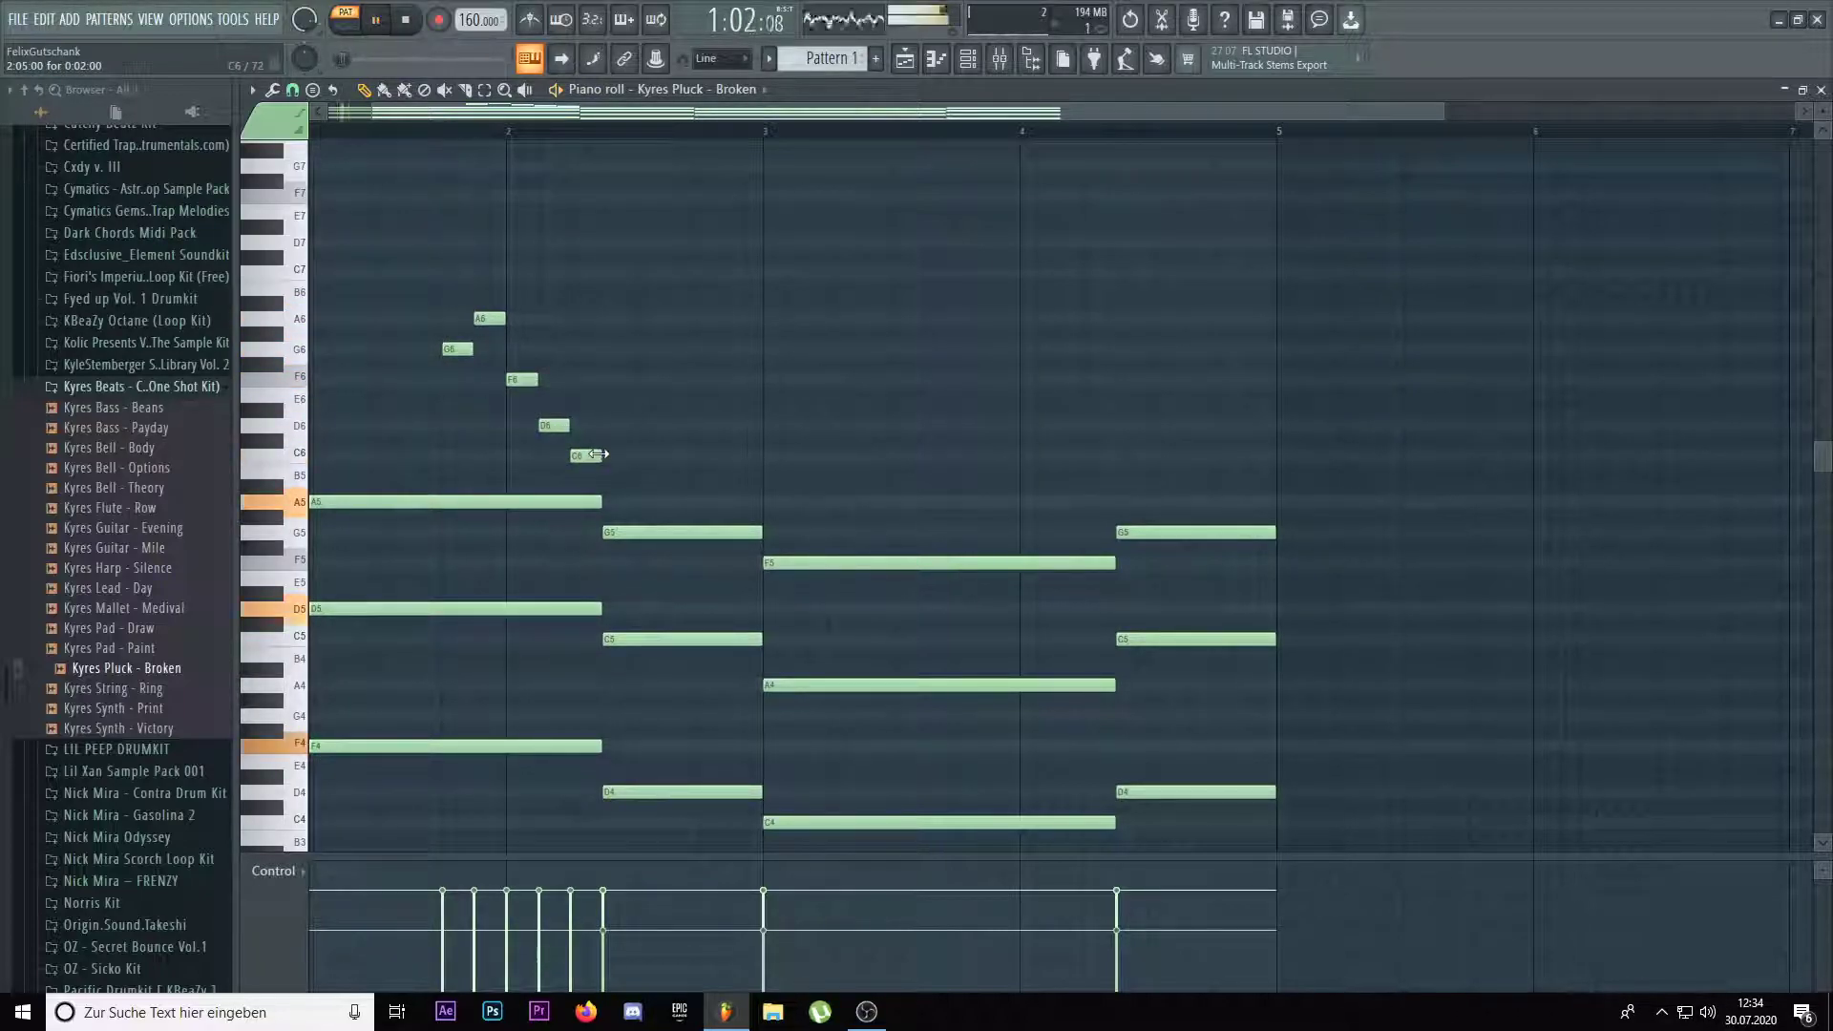
Lengthen the melody's F6 and D6 to four steps and C6 to six, without gaps, and add a two-step D6 ending at bar 3
{"action": "key", "text": "space"}
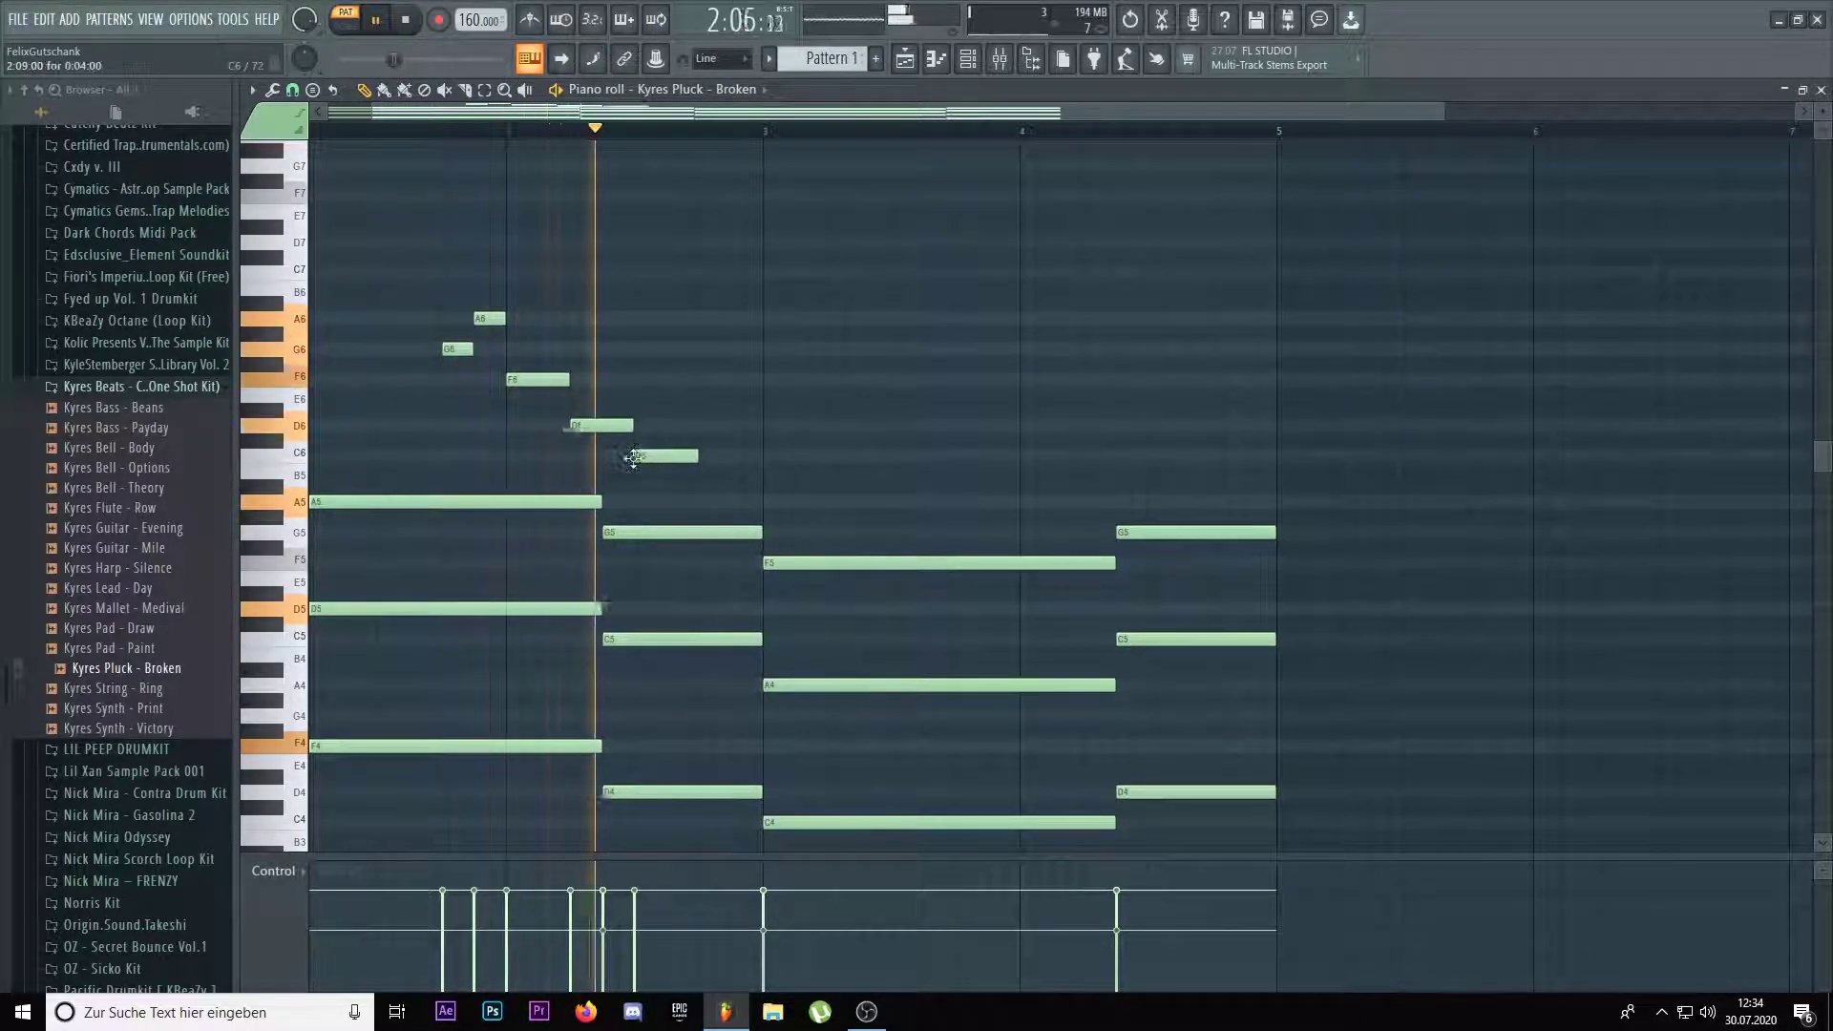
{"action": "left_click", "coordinate": [649, 455]}
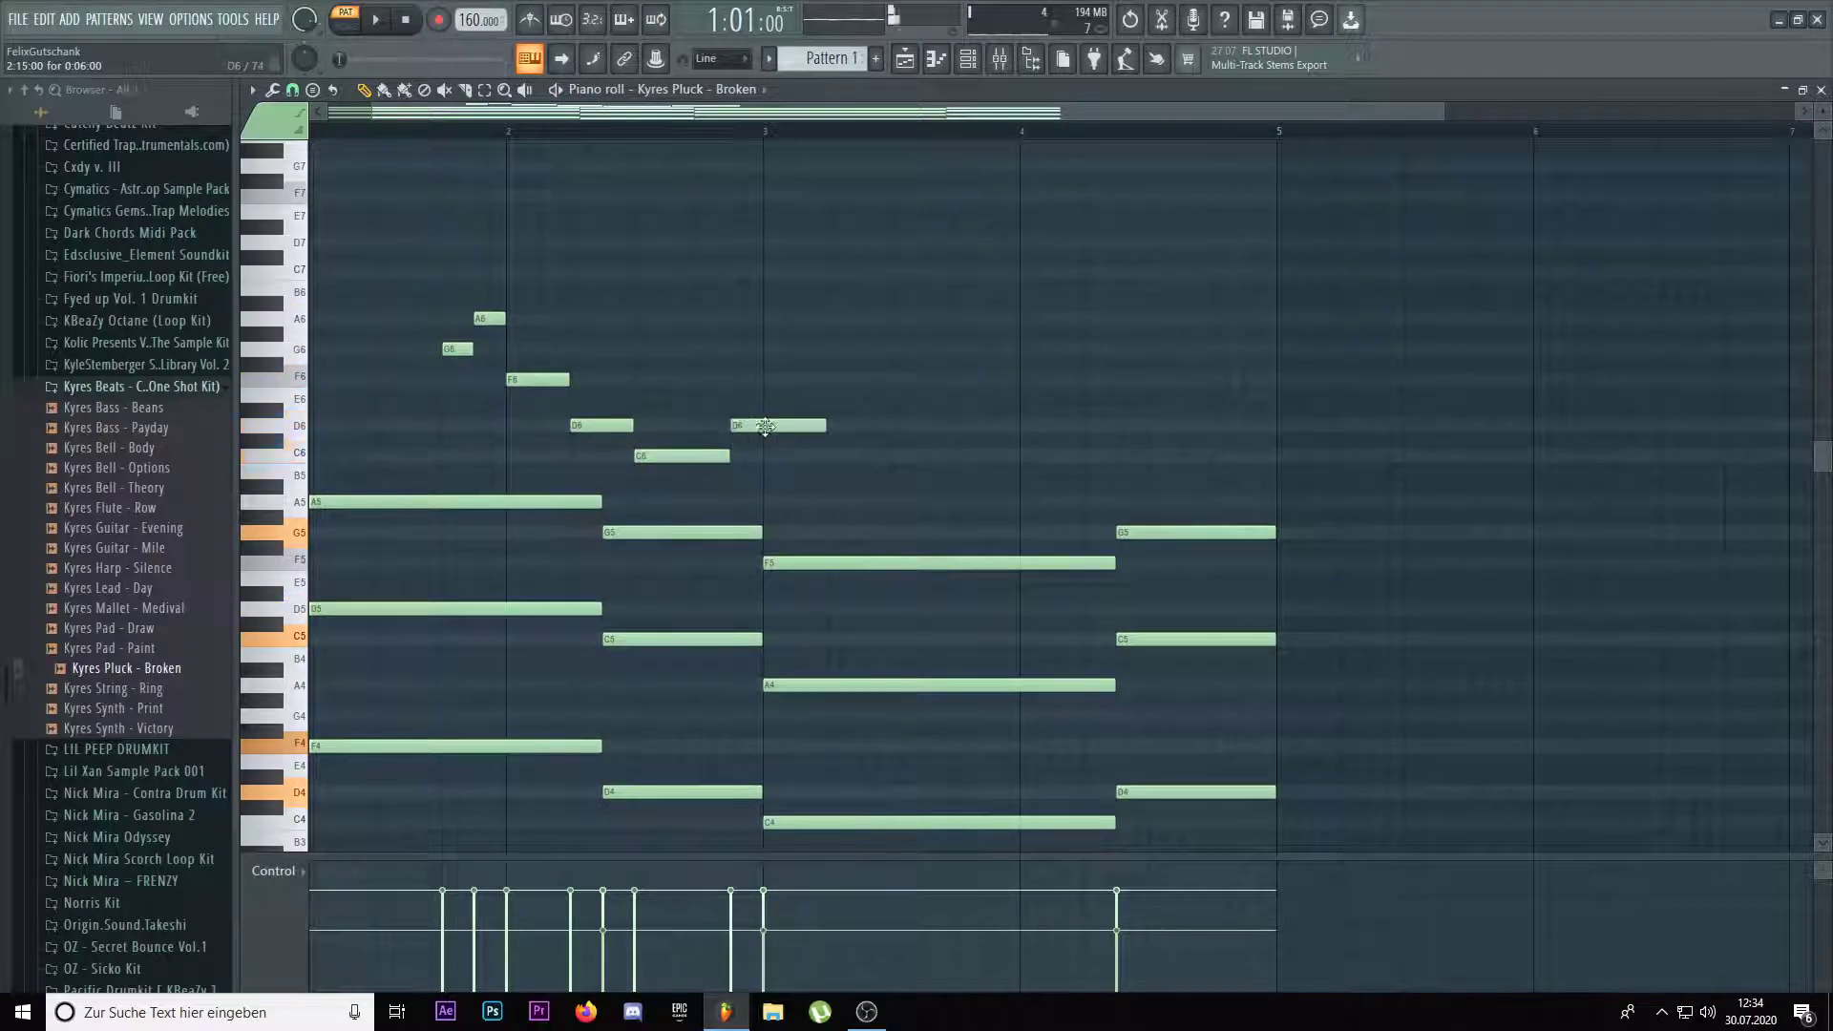
{"action": "left_click_drag", "start_coordinate": [827, 429], "coordinate": [762, 420]}
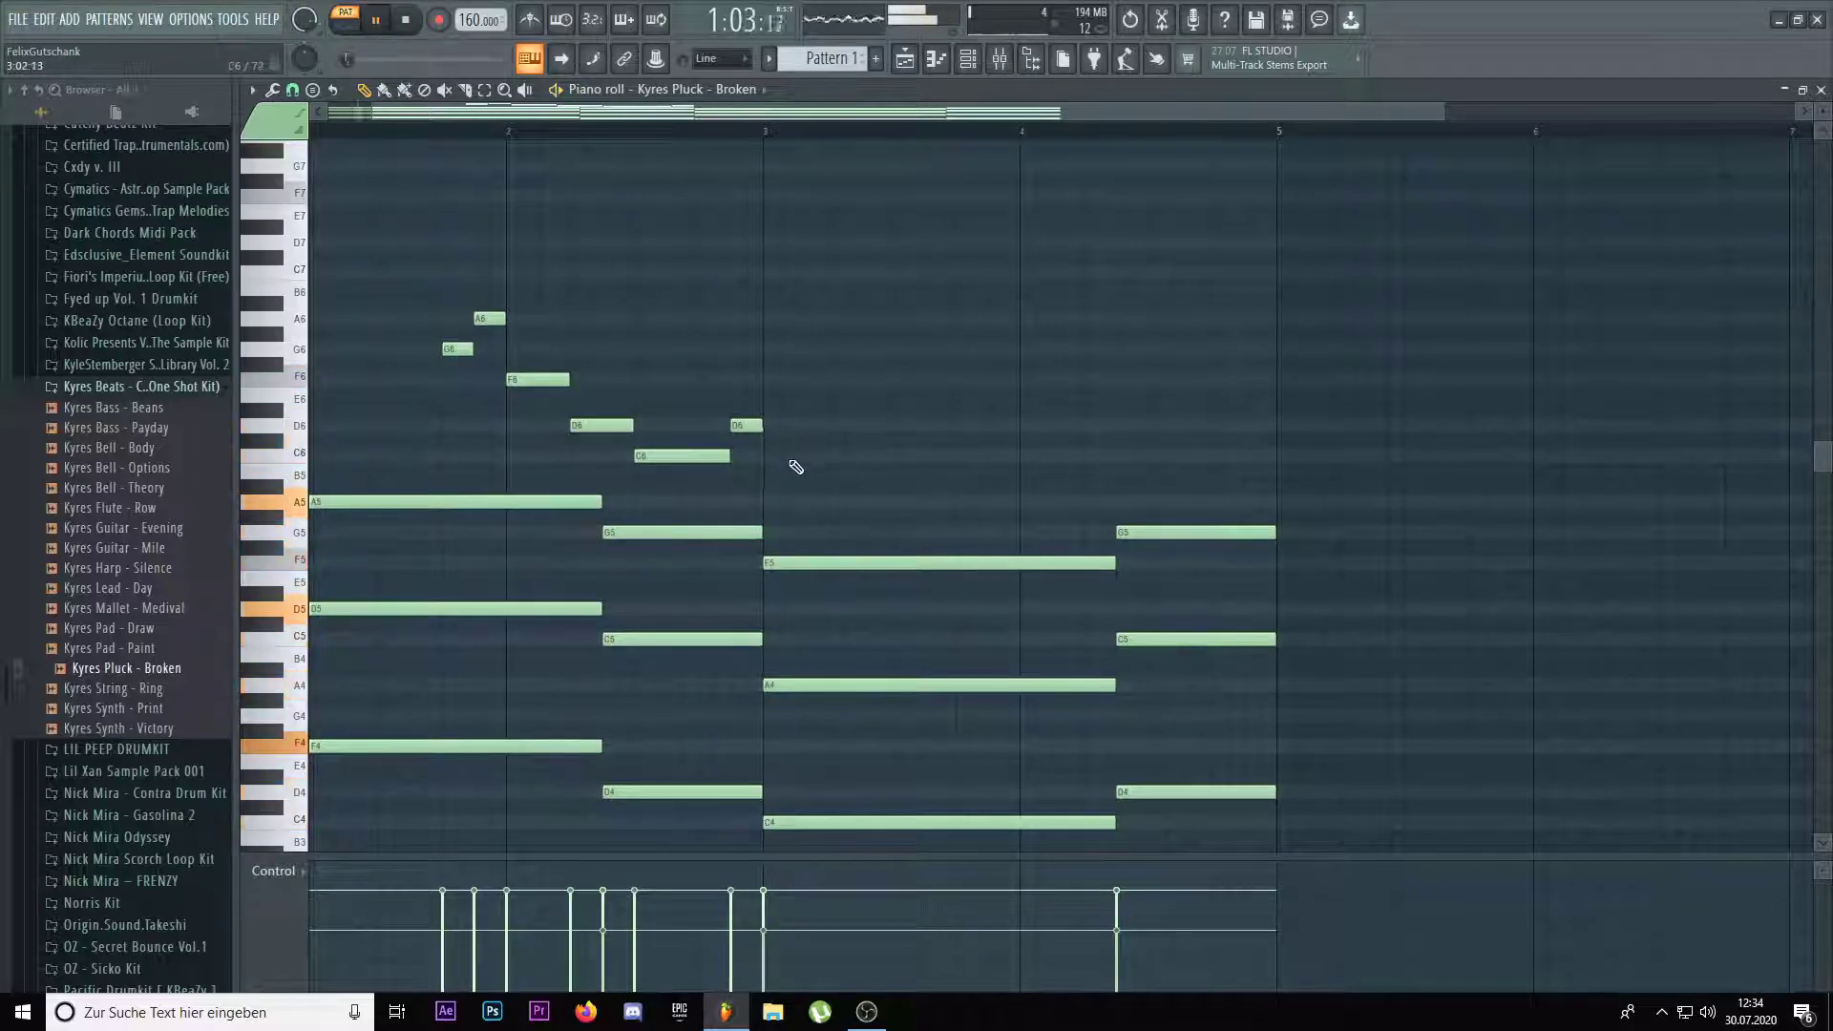
Transpose the six-note melody phrase up one octave
{"action": "scroll", "coordinate": [802, 432], "scroll_direction": "down", "scroll_amount": 1}
{"action": "left_click_drag", "start_coordinate": [734, 493], "coordinate": [439, 277]}
{"action": "key", "text": "space"}
{"action": "key", "text": "ctrl+Up"}
{"action": "key", "text": "space"}
{"action": "scroll", "coordinate": [993, 467], "scroll_direction": "up", "scroll_amount": 1}
{"action": "key", "text": "ctrl+d"}
{"action": "scroll", "coordinate": [736, 380], "scroll_direction": "up", "scroll_amount": 1}
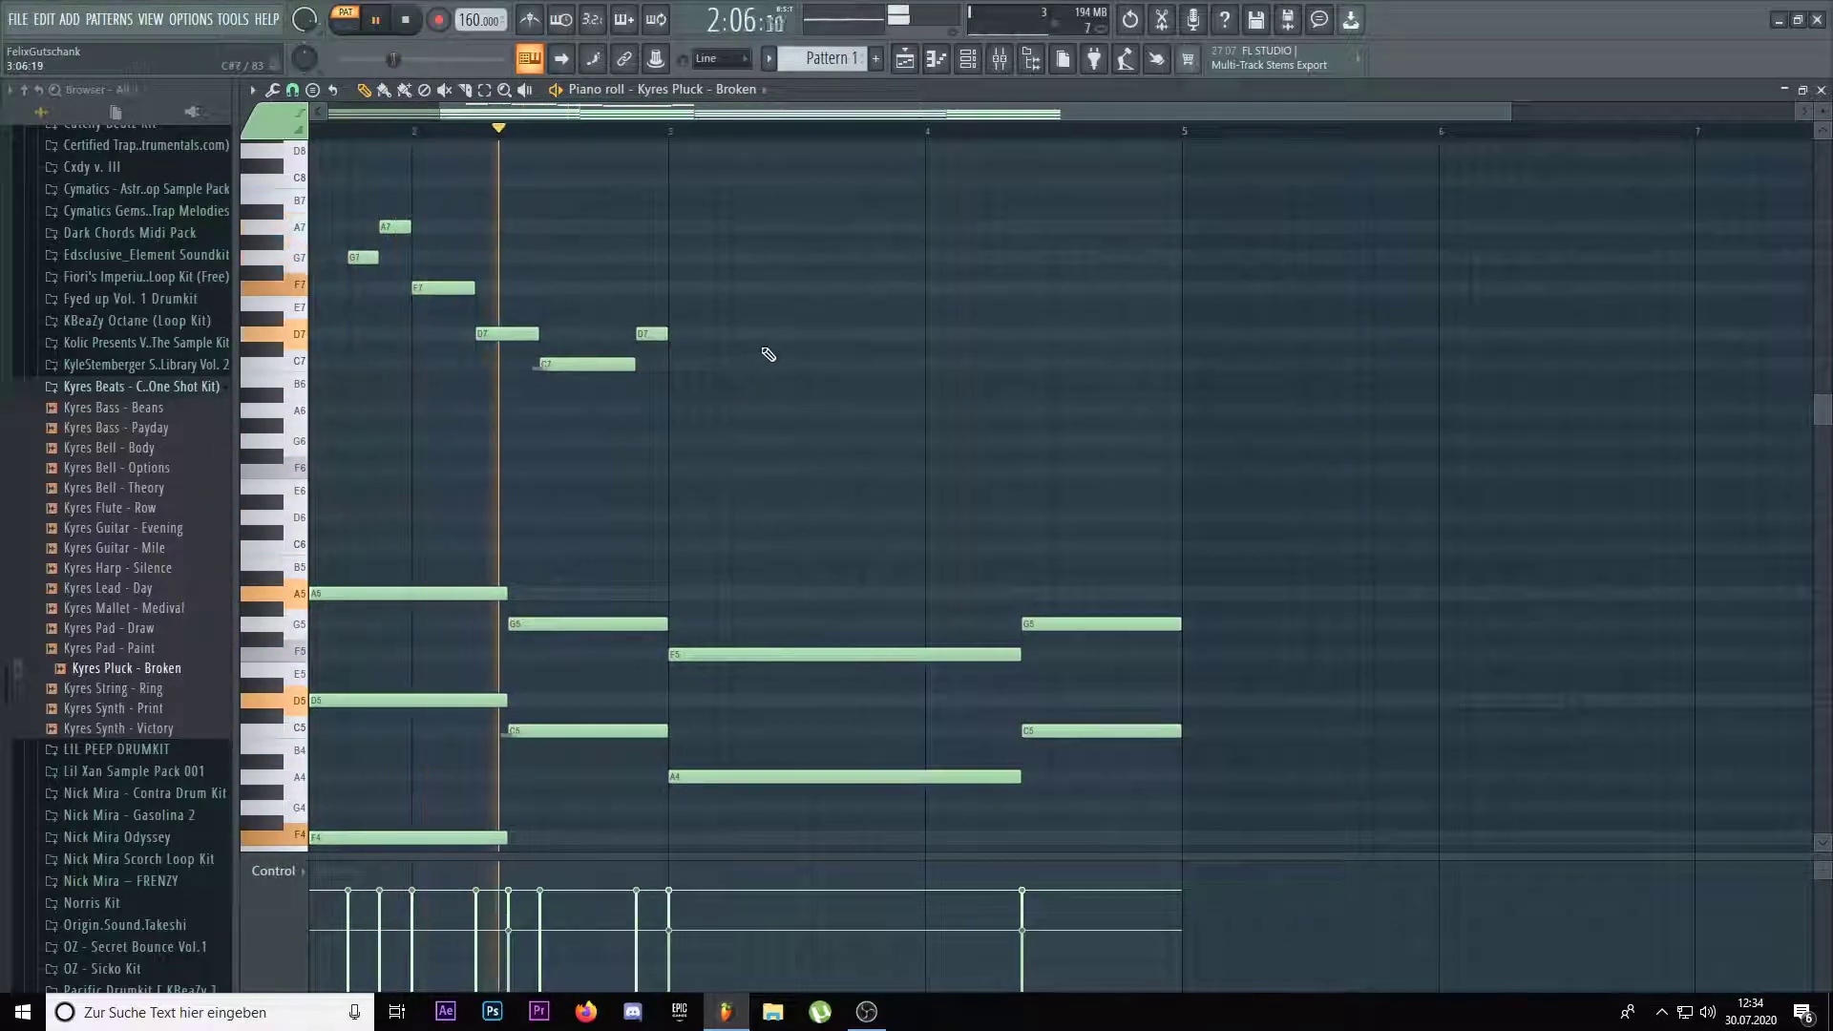
Try repeating the melody phrase over the second half of the loop so that the copy ends at bar 5
{"action": "key", "text": "space"}
{"action": "left_click_drag", "start_coordinate": [840, 476], "coordinate": [277, 206]}
{"action": "key", "text": "ctrl+b"}
{"action": "key", "text": "space"}
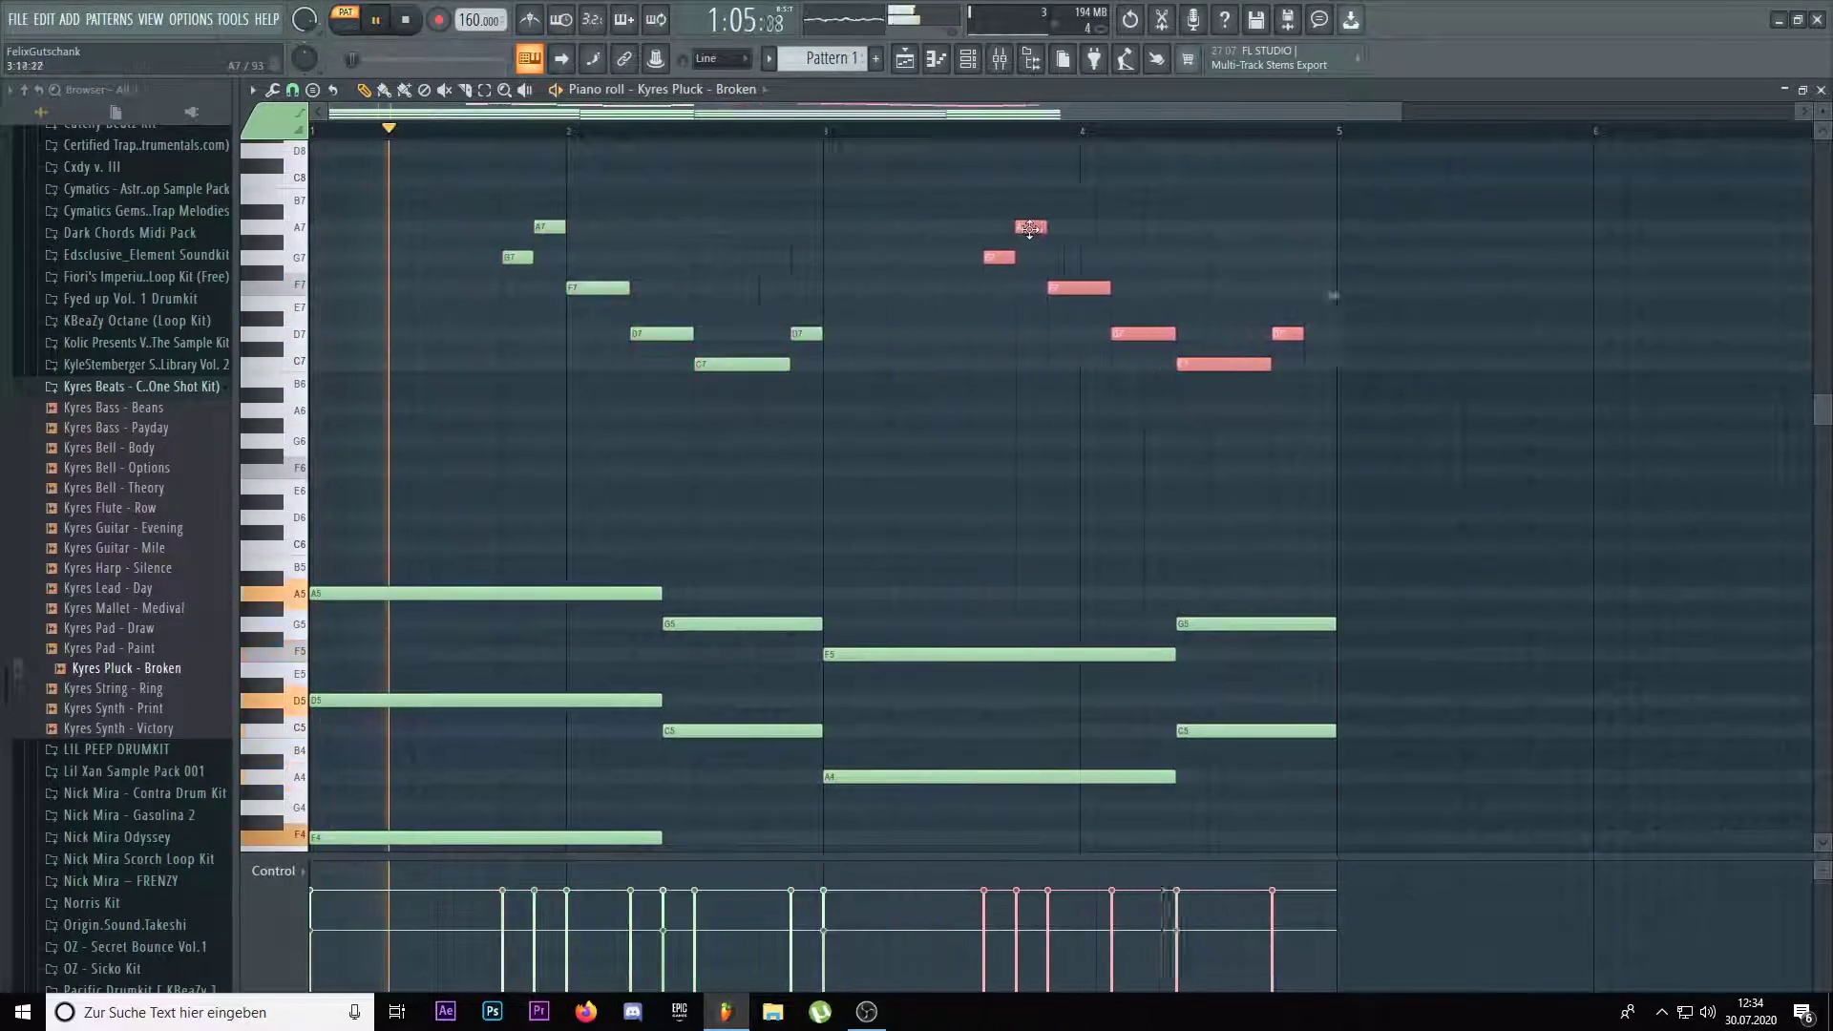
{"action": "scroll", "coordinate": [1142, 314], "scroll_direction": "down", "scroll_amount": 2}
{"action": "key", "text": "ctrl+d"}
{"action": "scroll", "coordinate": [1142, 314], "scroll_direction": "up", "scroll_amount": 2}
{"action": "scroll", "coordinate": [875, 311], "scroll_direction": "up", "scroll_amount": 1}
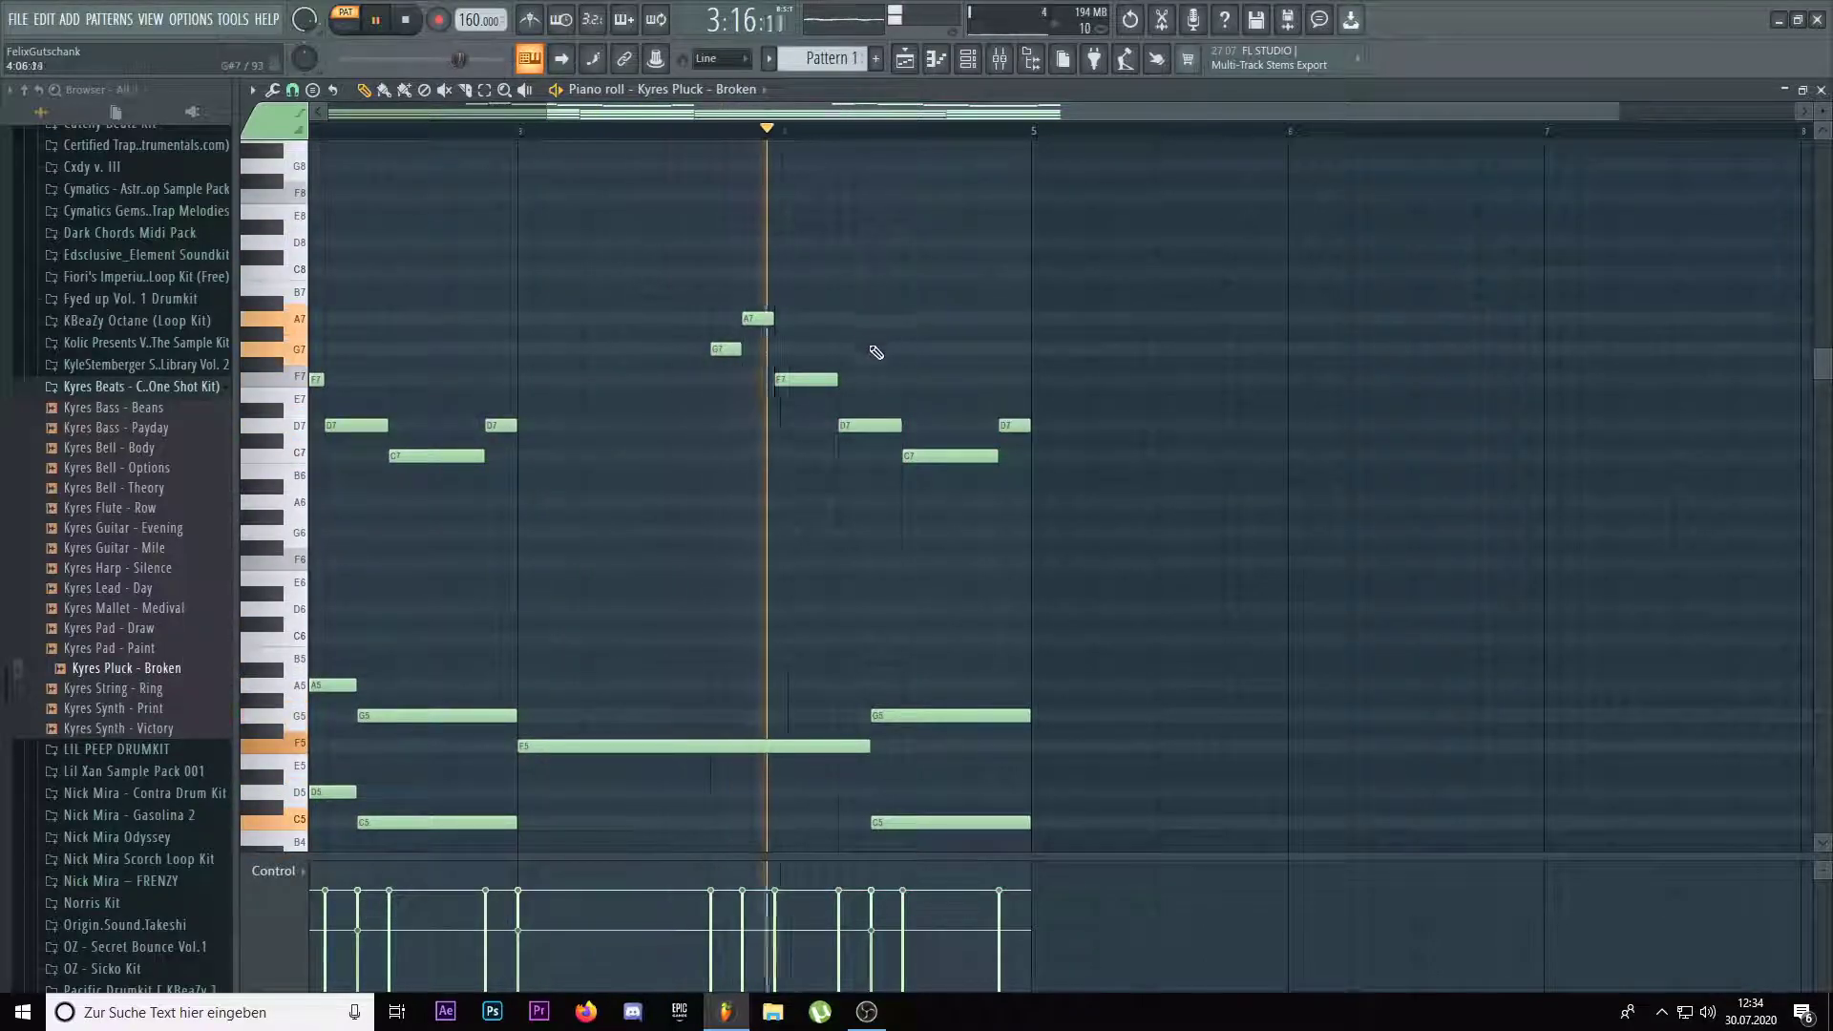
{"action": "key", "text": "space"}
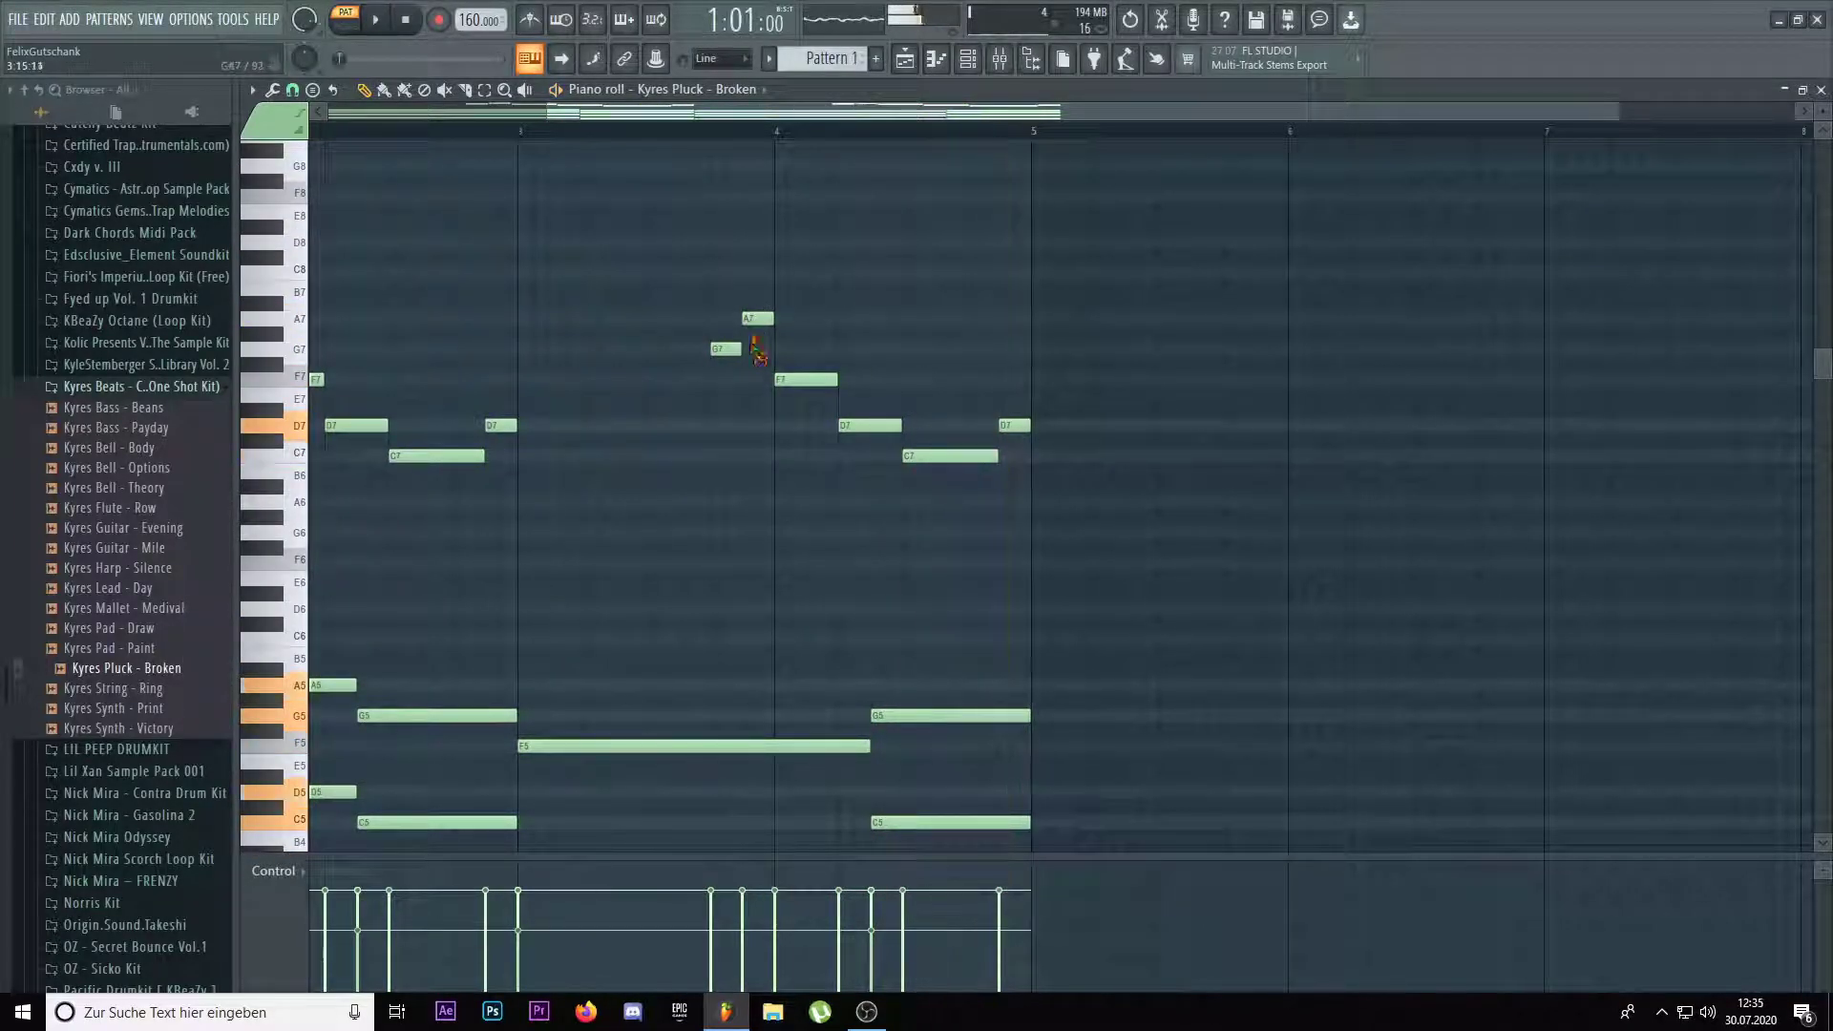
{"action": "scroll", "coordinate": [993, 431], "scroll_direction": "down", "scroll_amount": 1}
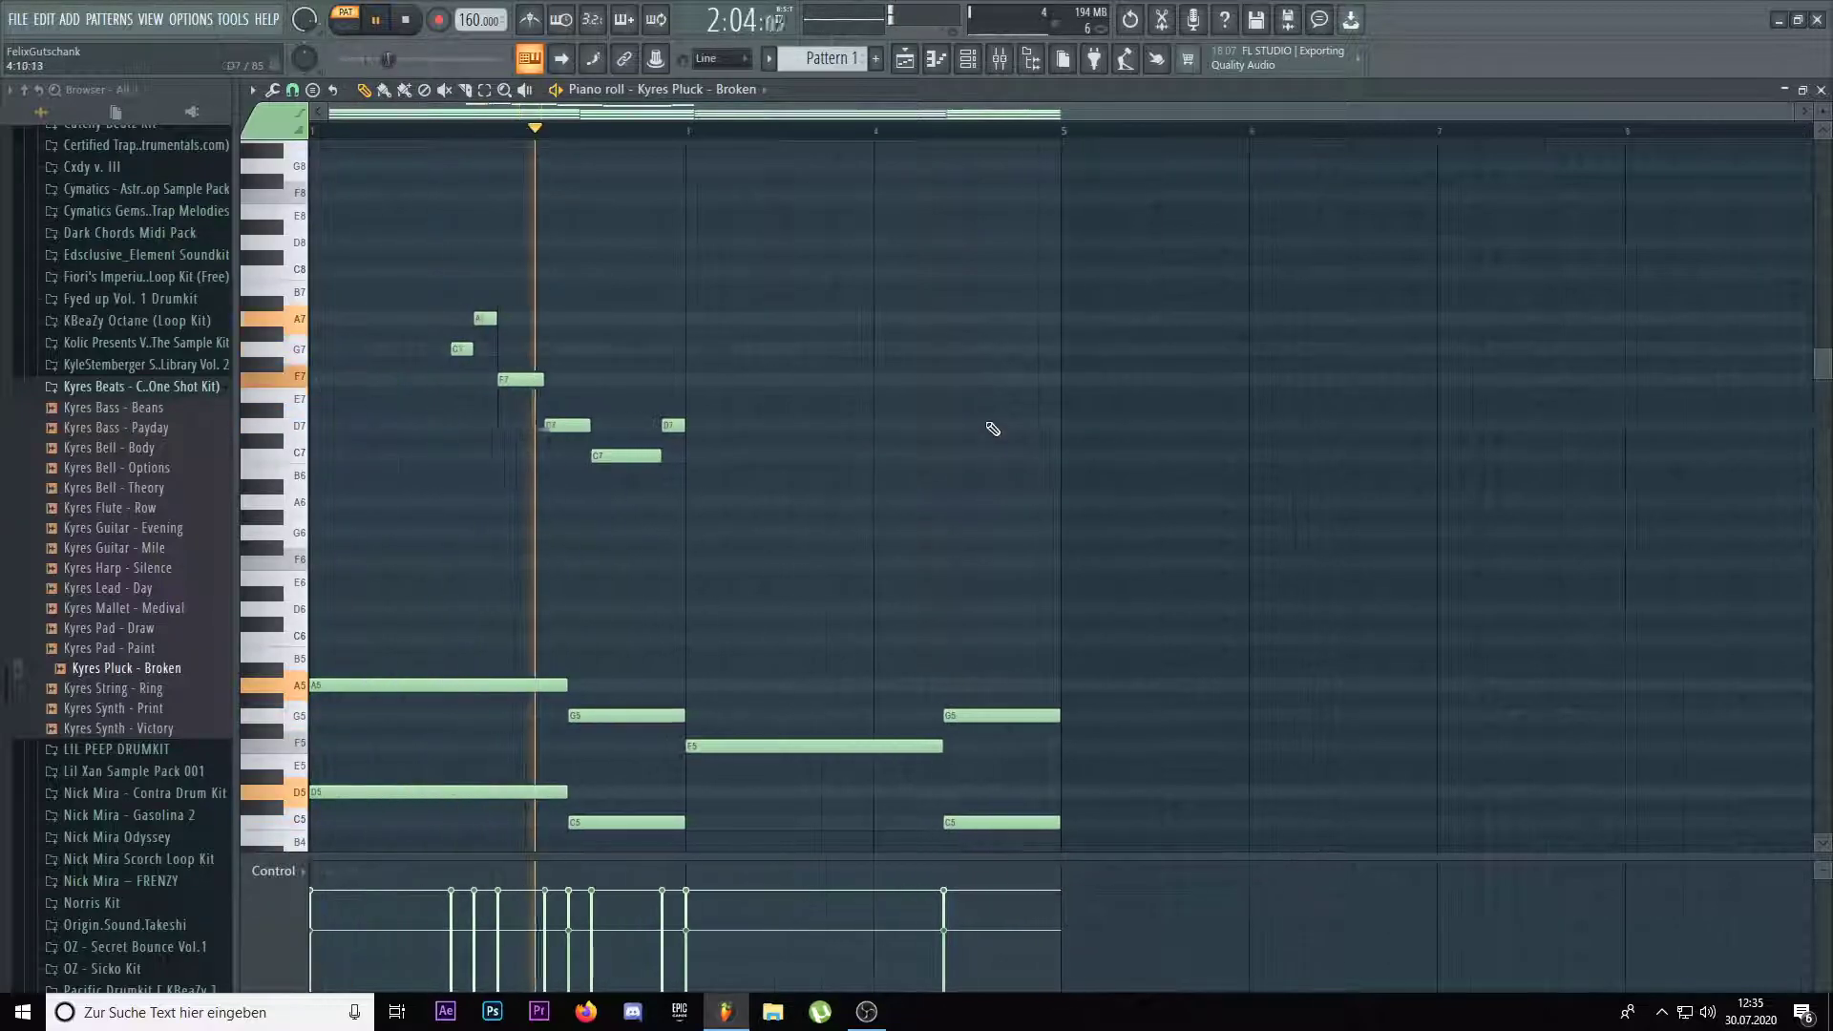
Draw a closing phrase from 4:05 to bar 5 with four-step F7 and D7 notes followed by two-step A6 and C7 notes
{"action": "scroll", "coordinate": [891, 443], "scroll_direction": "up", "scroll_amount": 1}
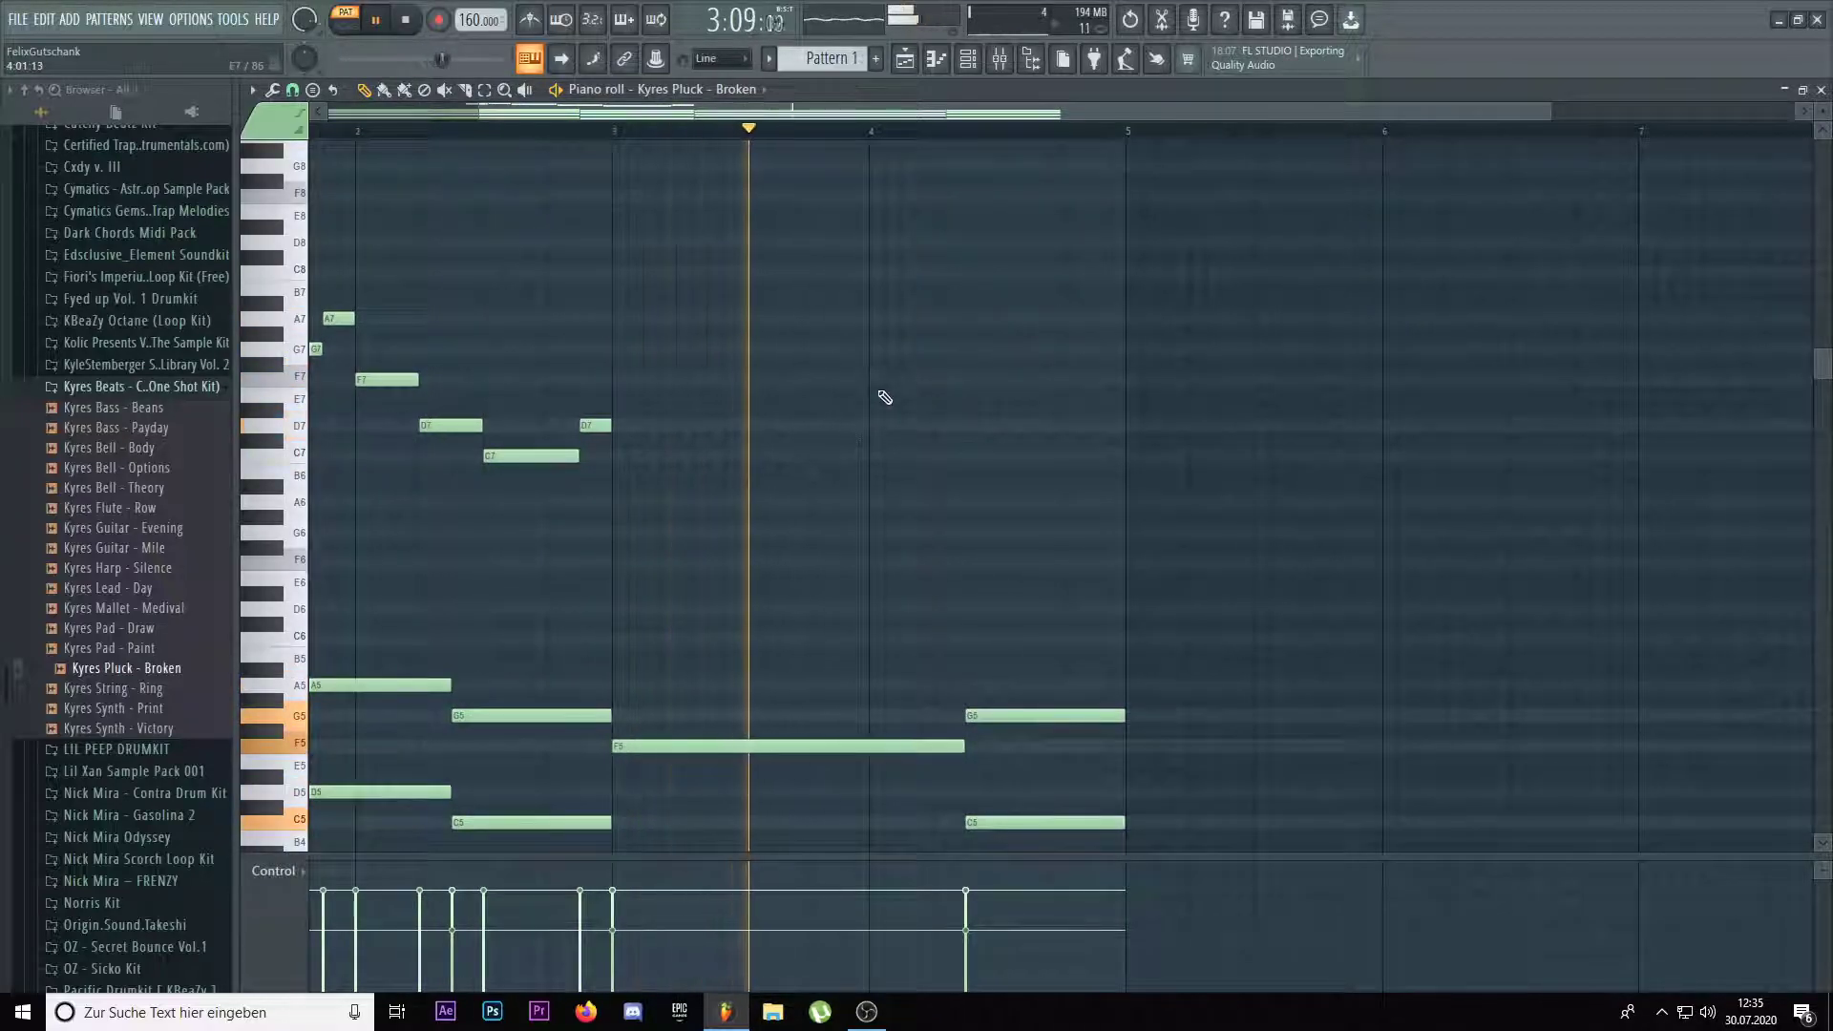
{"action": "left_click", "coordinate": [937, 379]}
{"action": "left_click", "coordinate": [1001, 425]}
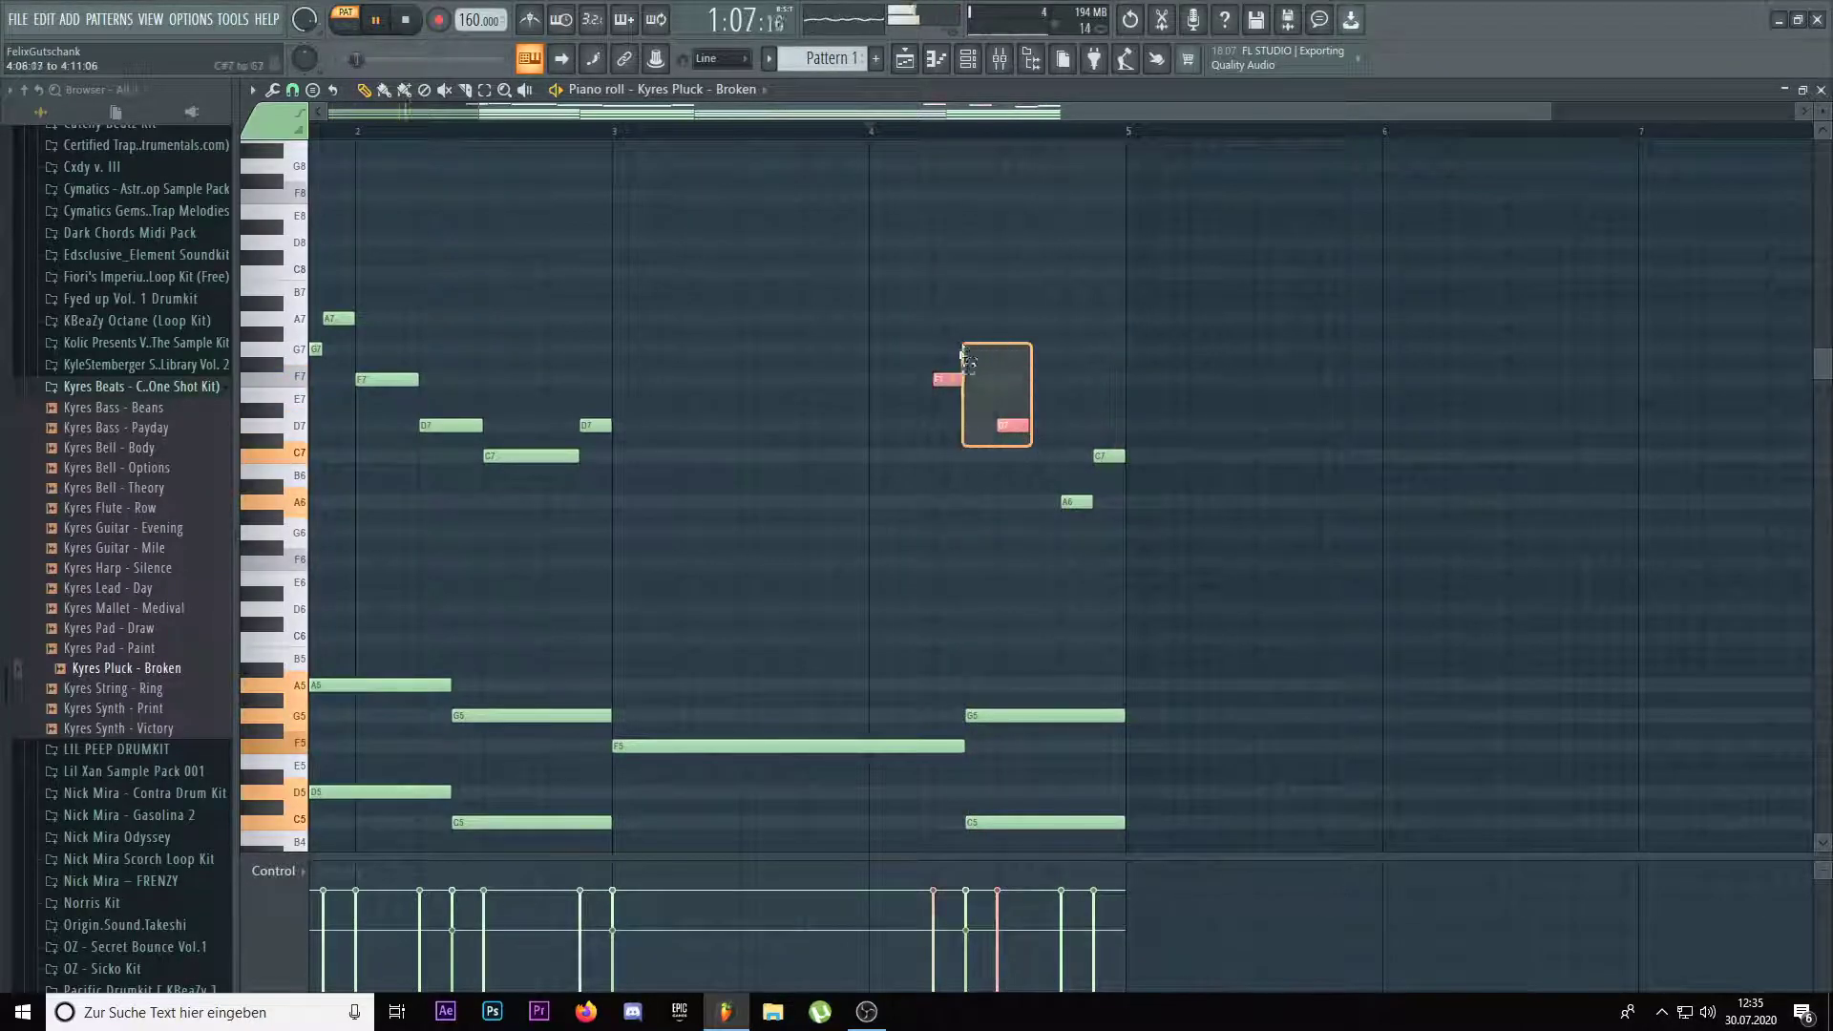
{"action": "left_click_drag", "start_coordinate": [964, 373], "coordinate": [995, 381]}
{"action": "key", "text": "ctrl+d"}
{"action": "scroll", "coordinate": [936, 380], "scroll_direction": "down", "scroll_amount": 2}
{"action": "scroll", "coordinate": [939, 378], "scroll_direction": "down", "scroll_amount": 3}
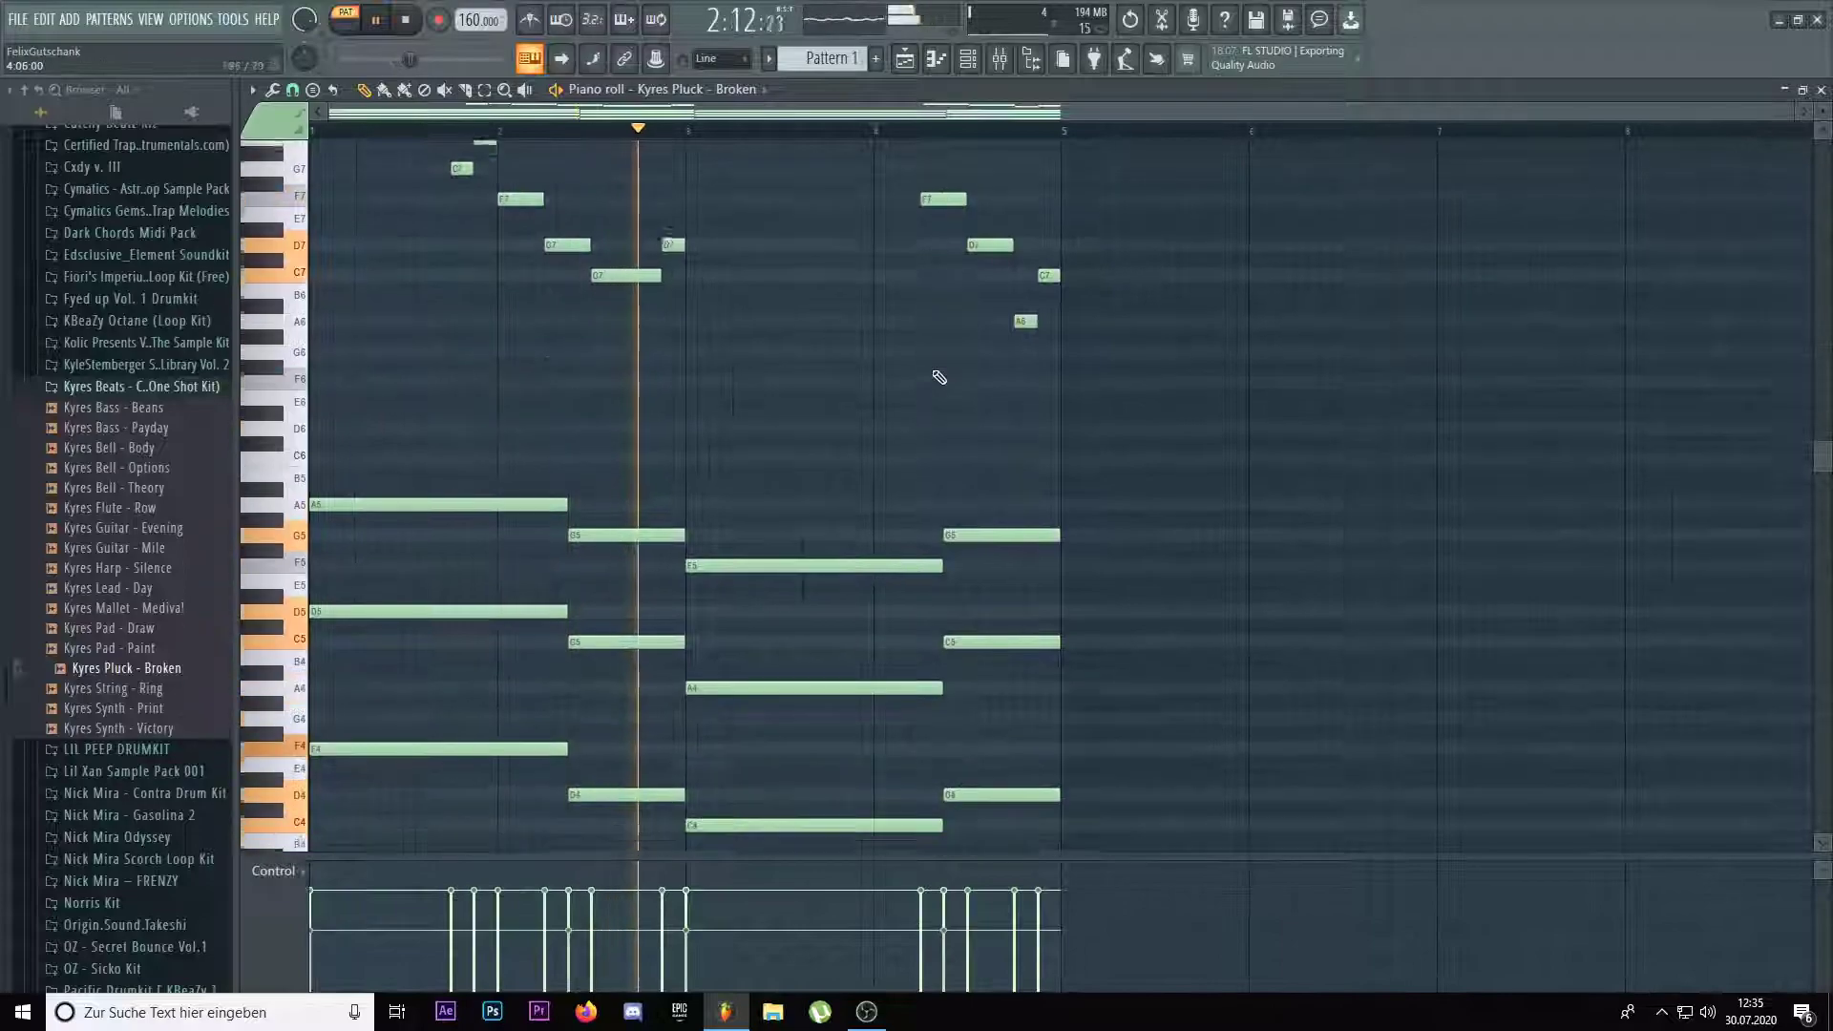
{"action": "scroll", "coordinate": [1016, 374], "scroll_direction": "up", "scroll_amount": 2}
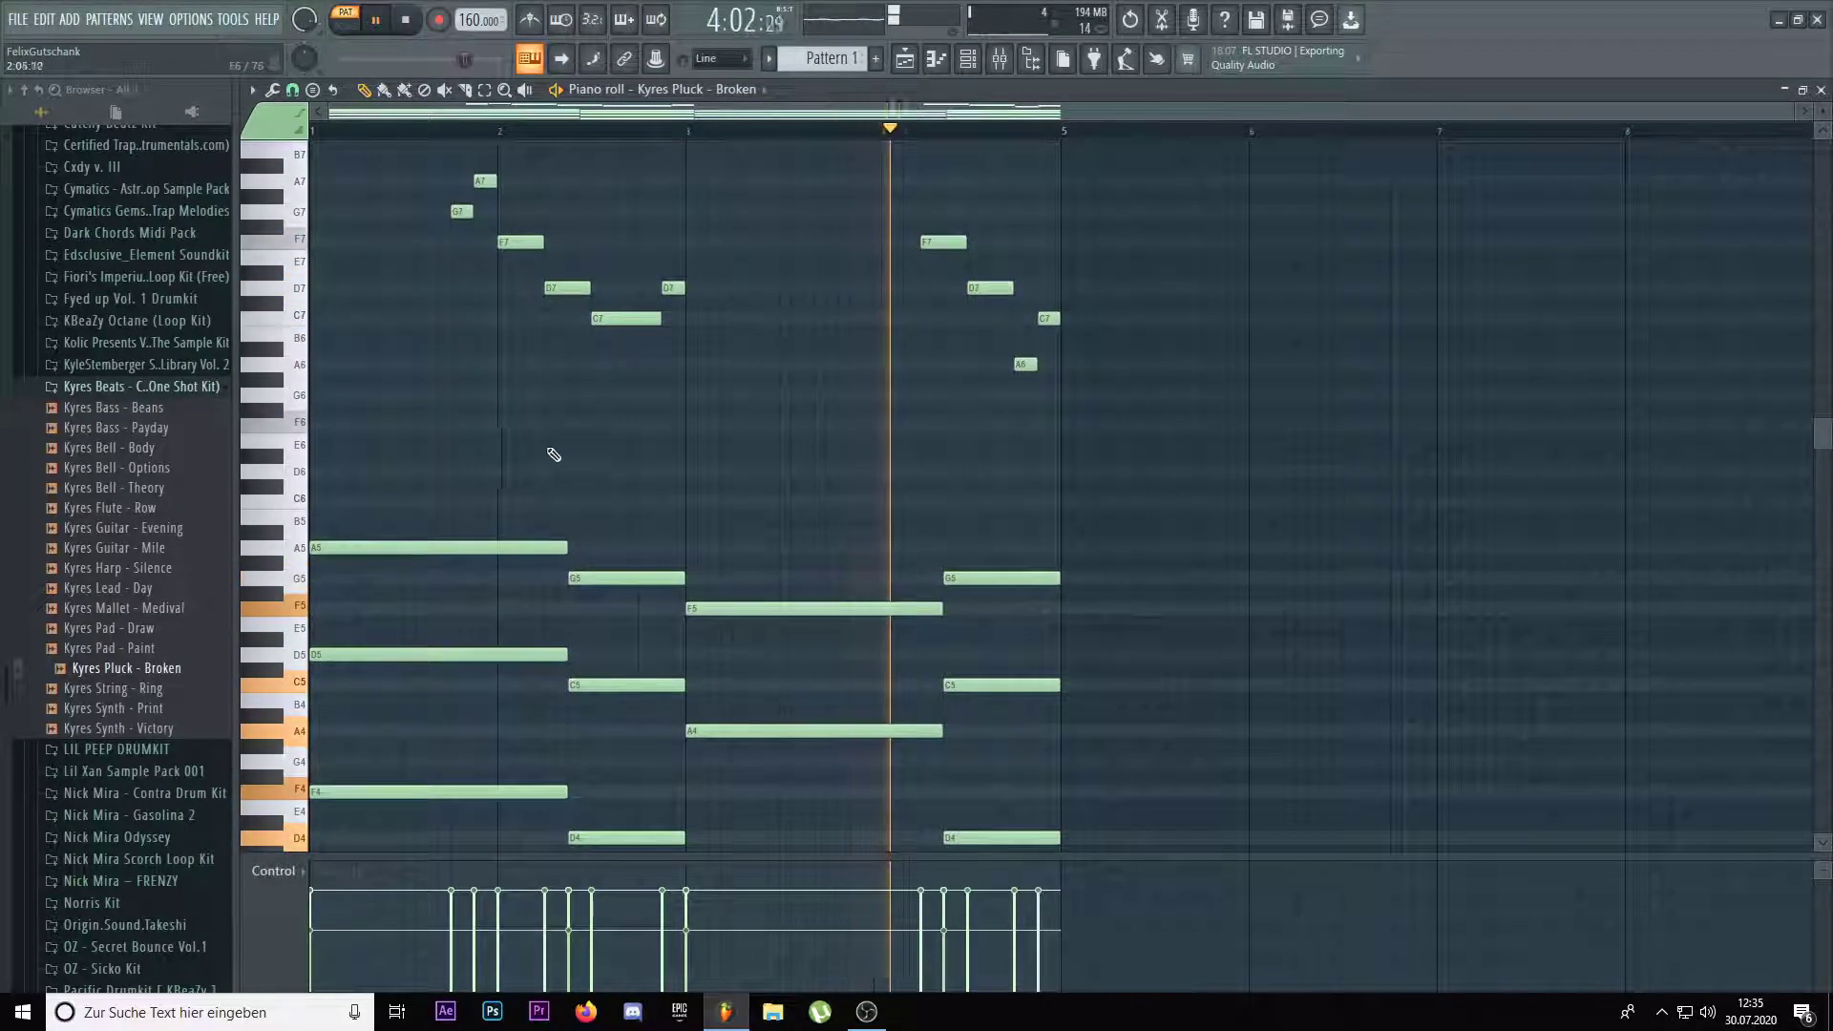
Add the [KBeaZy] belltone - handle sample from the Fyed Up one-shot kit's bells folder as a new channel with its volume envelope enabled
{"action": "key", "text": "F7"}
{"action": "scroll", "coordinate": [134, 466], "scroll_direction": "up", "scroll_amount": 9}
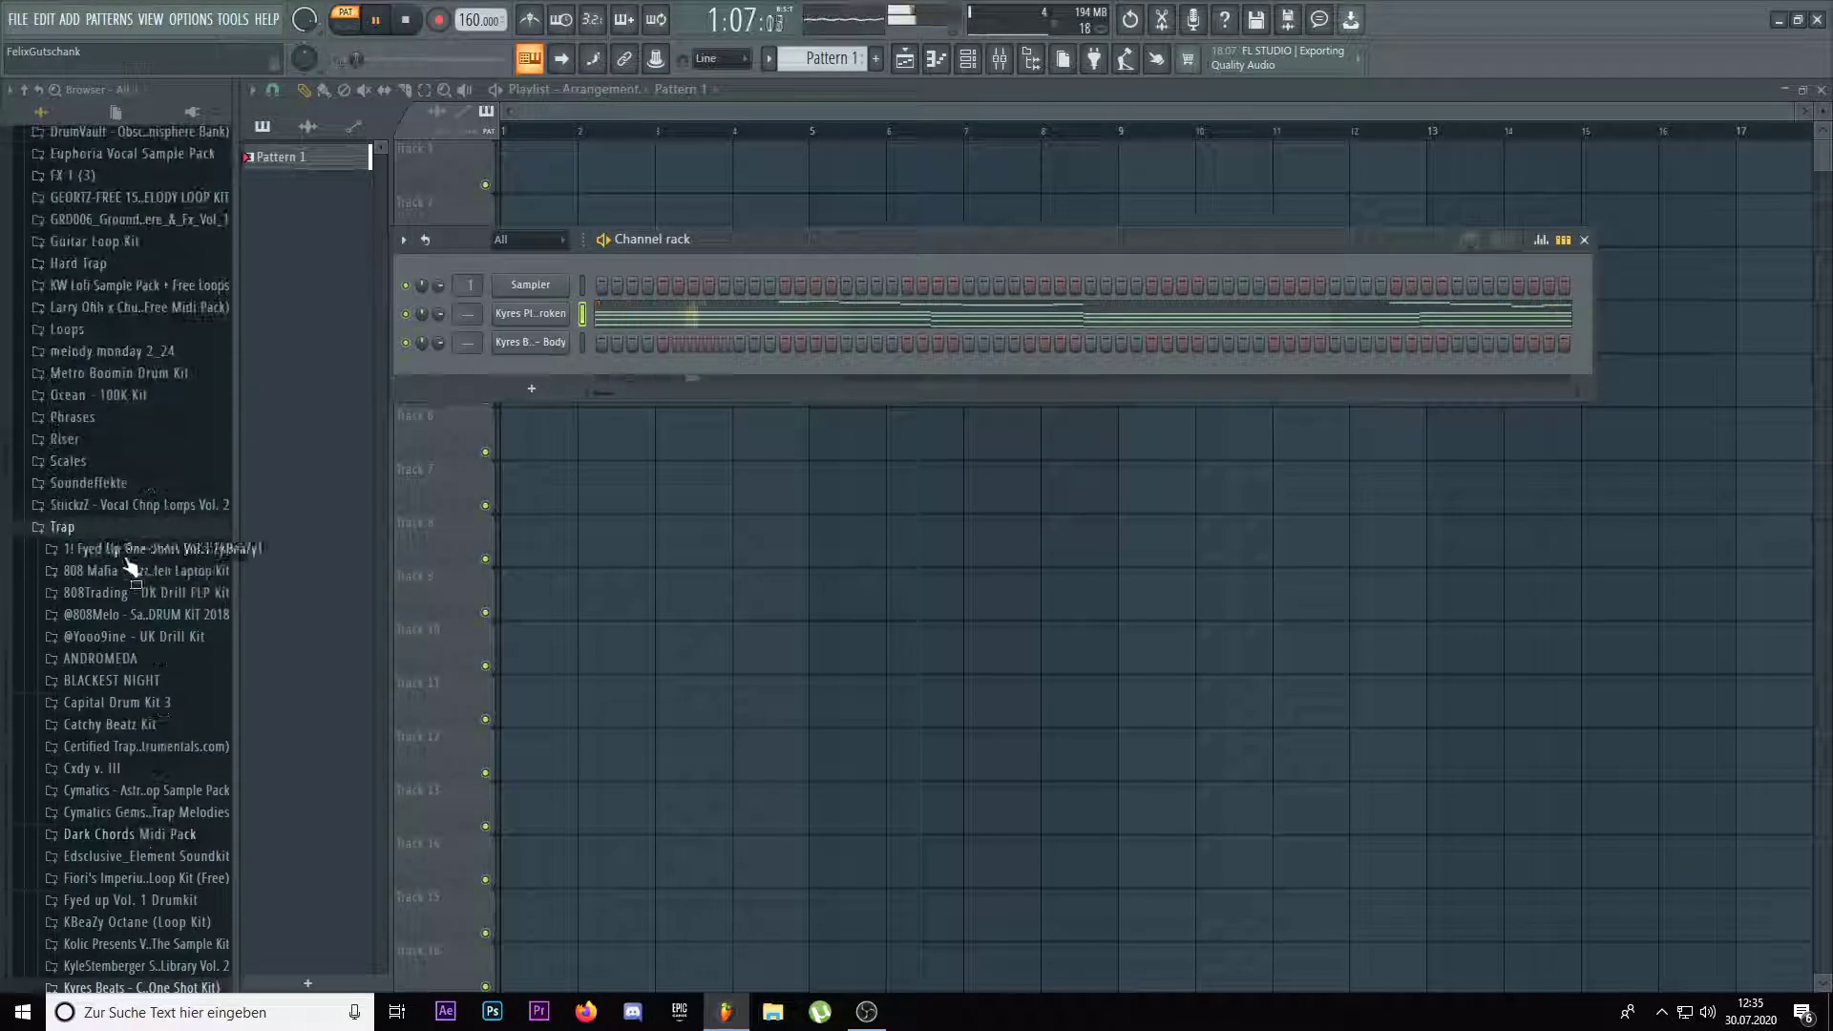
{"action": "left_click", "coordinate": [112, 551]}
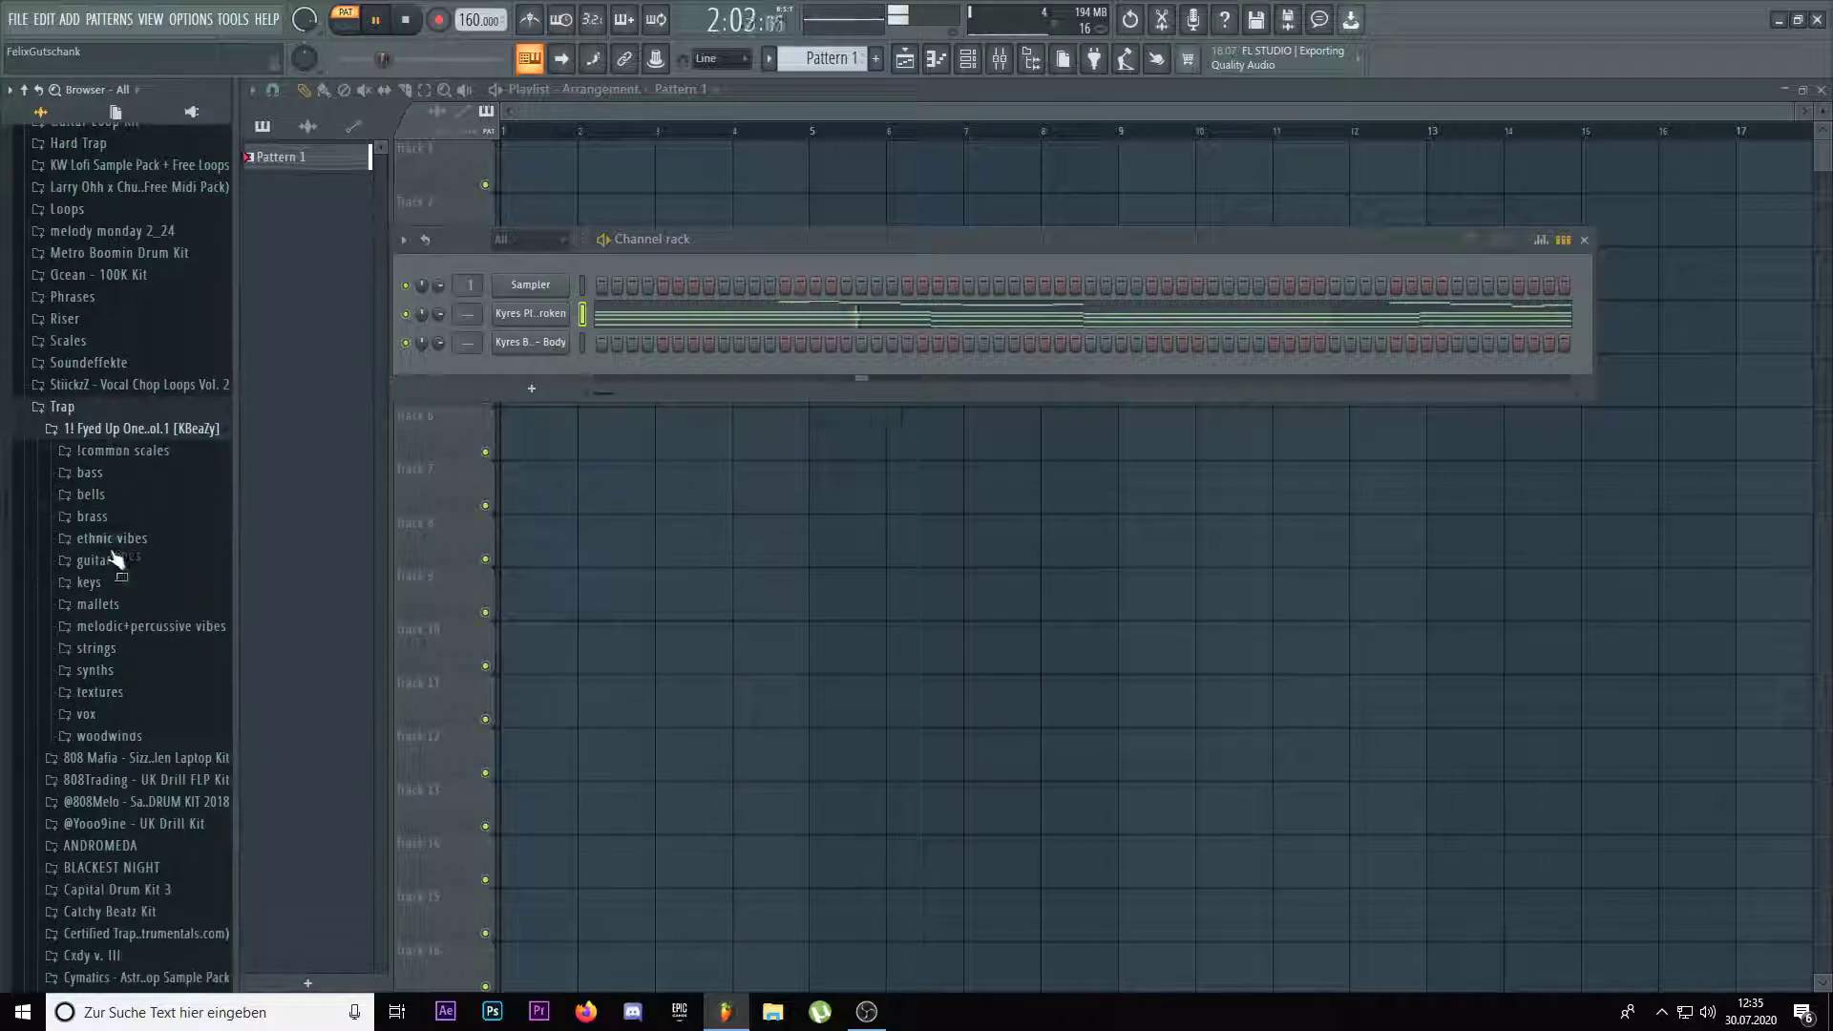
{"action": "left_click", "coordinate": [122, 495]}
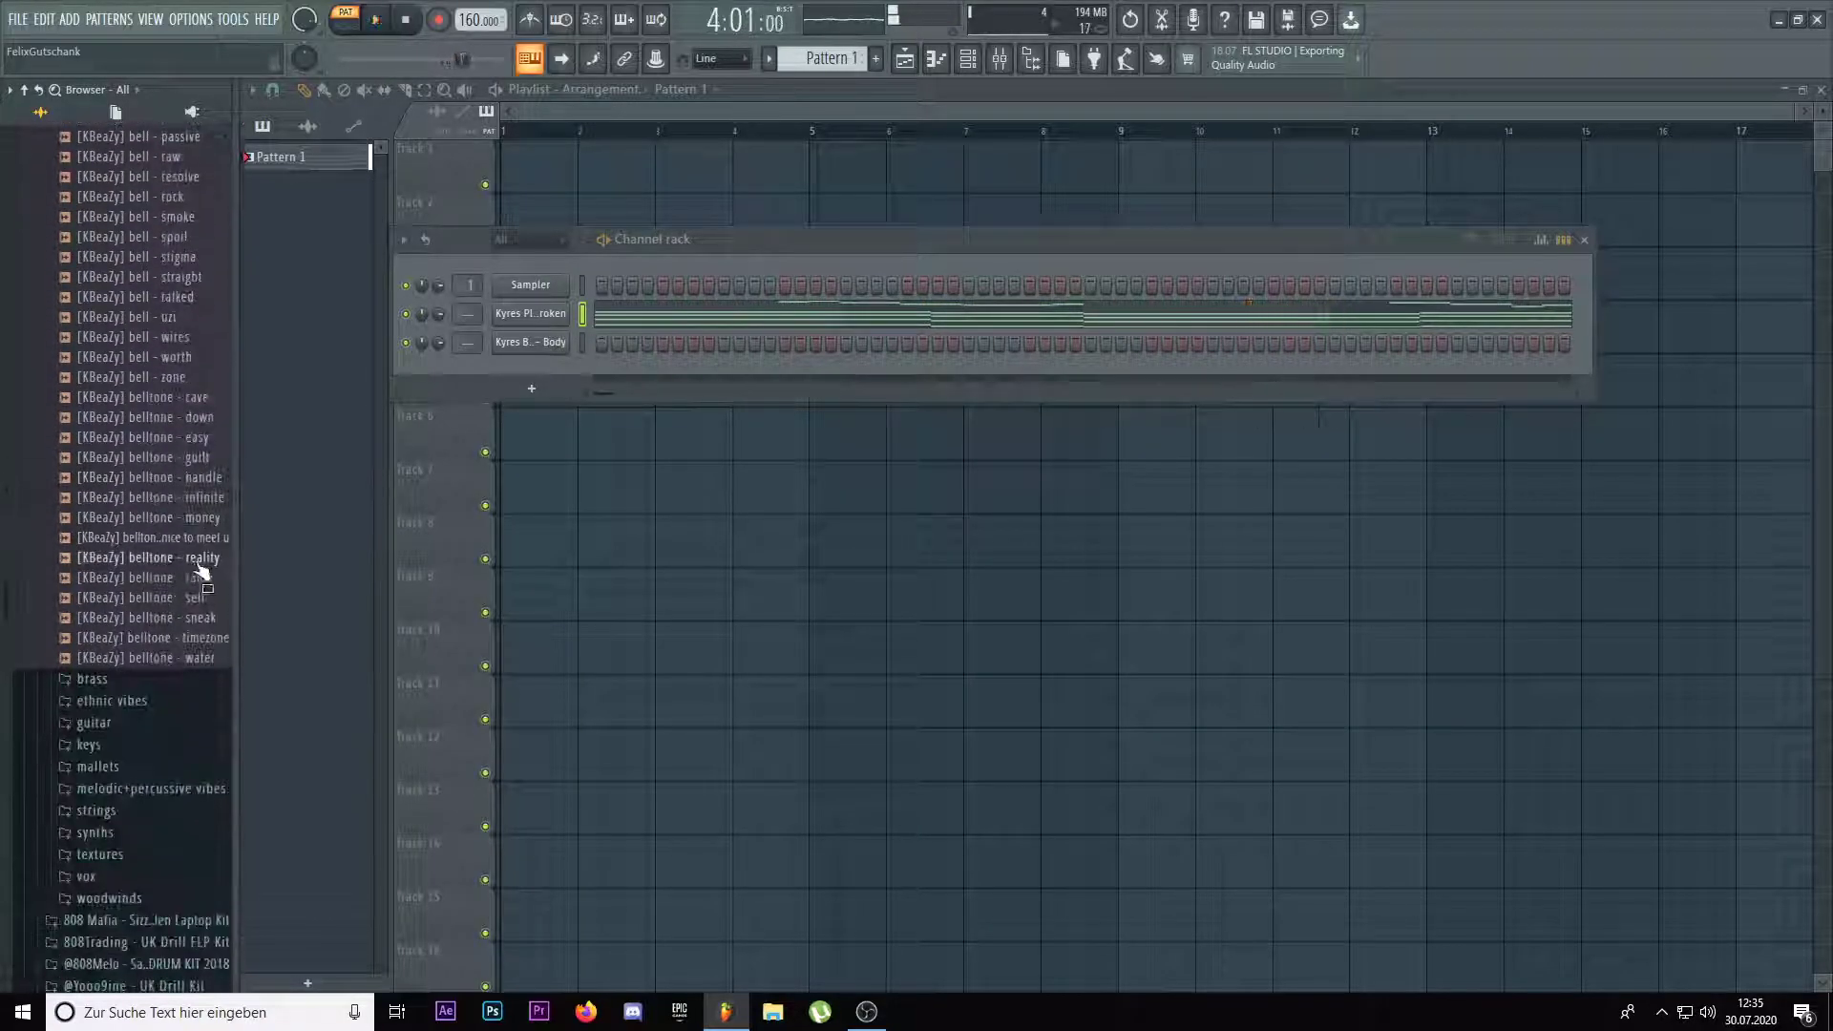
{"action": "left_click_drag", "start_coordinate": [551, 362], "coordinate": [552, 367]}
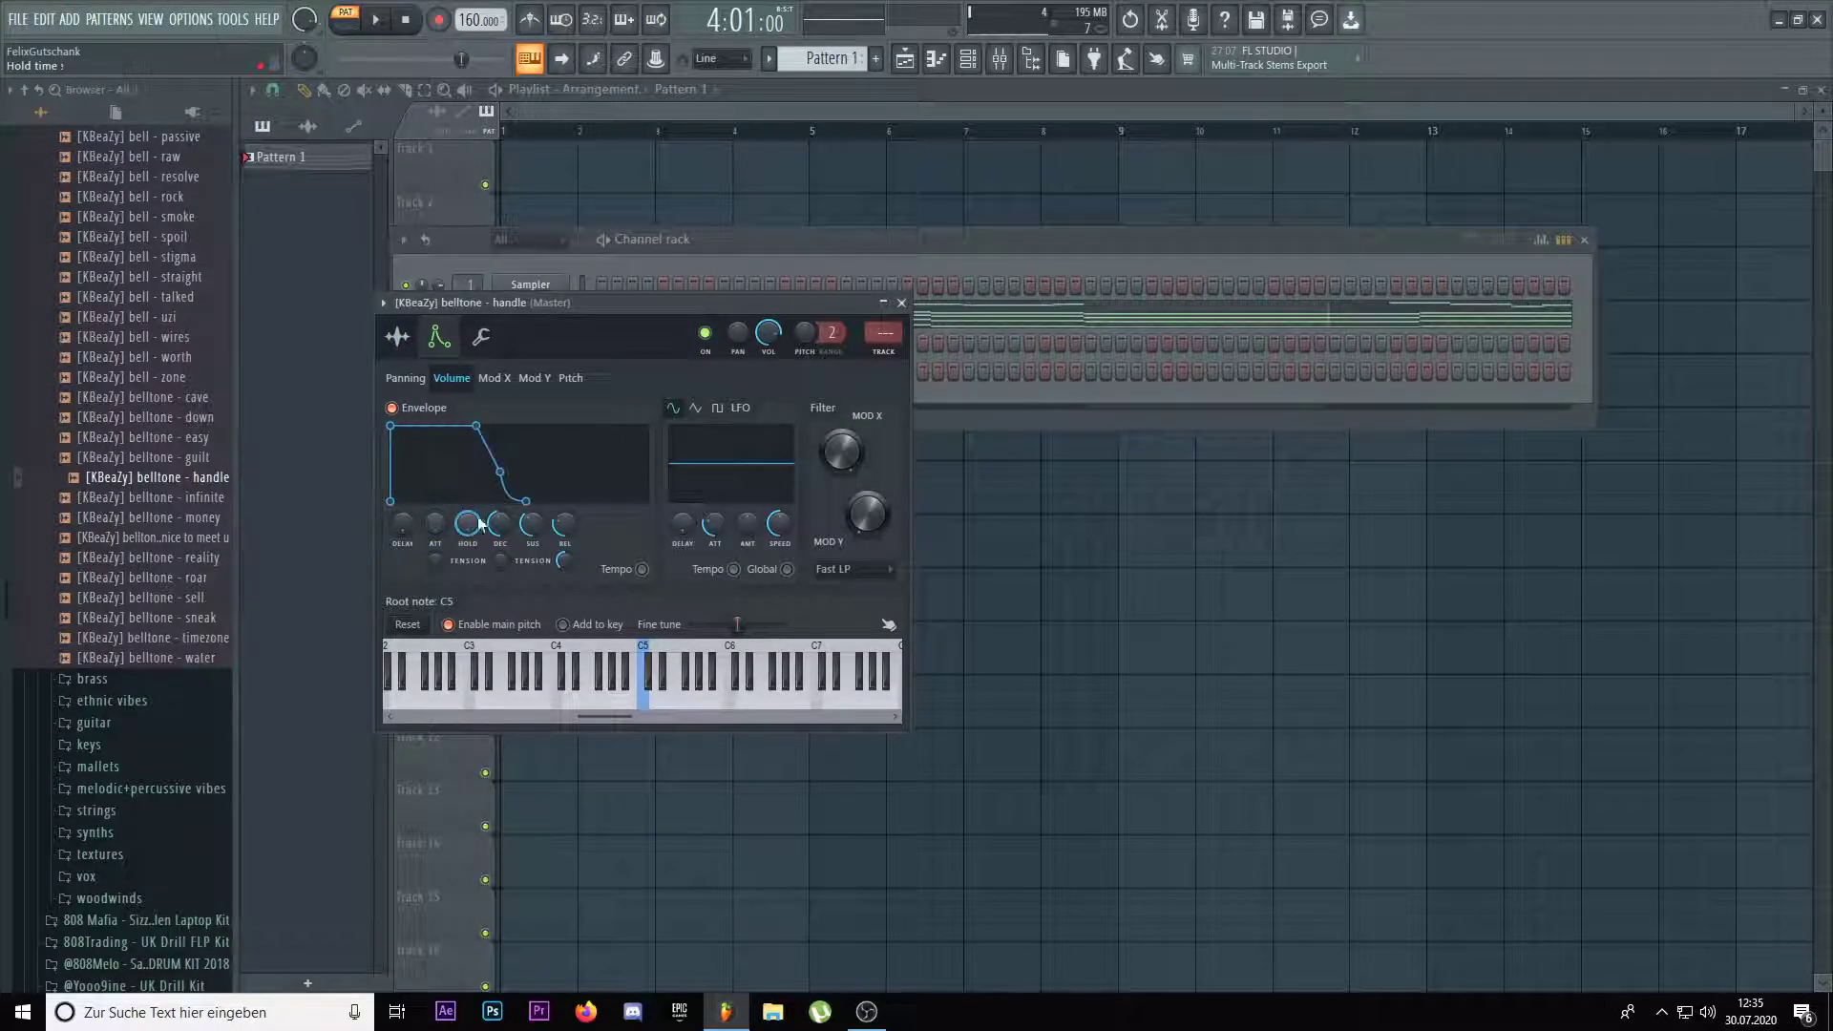
{"action": "left_click", "coordinate": [901, 303]}
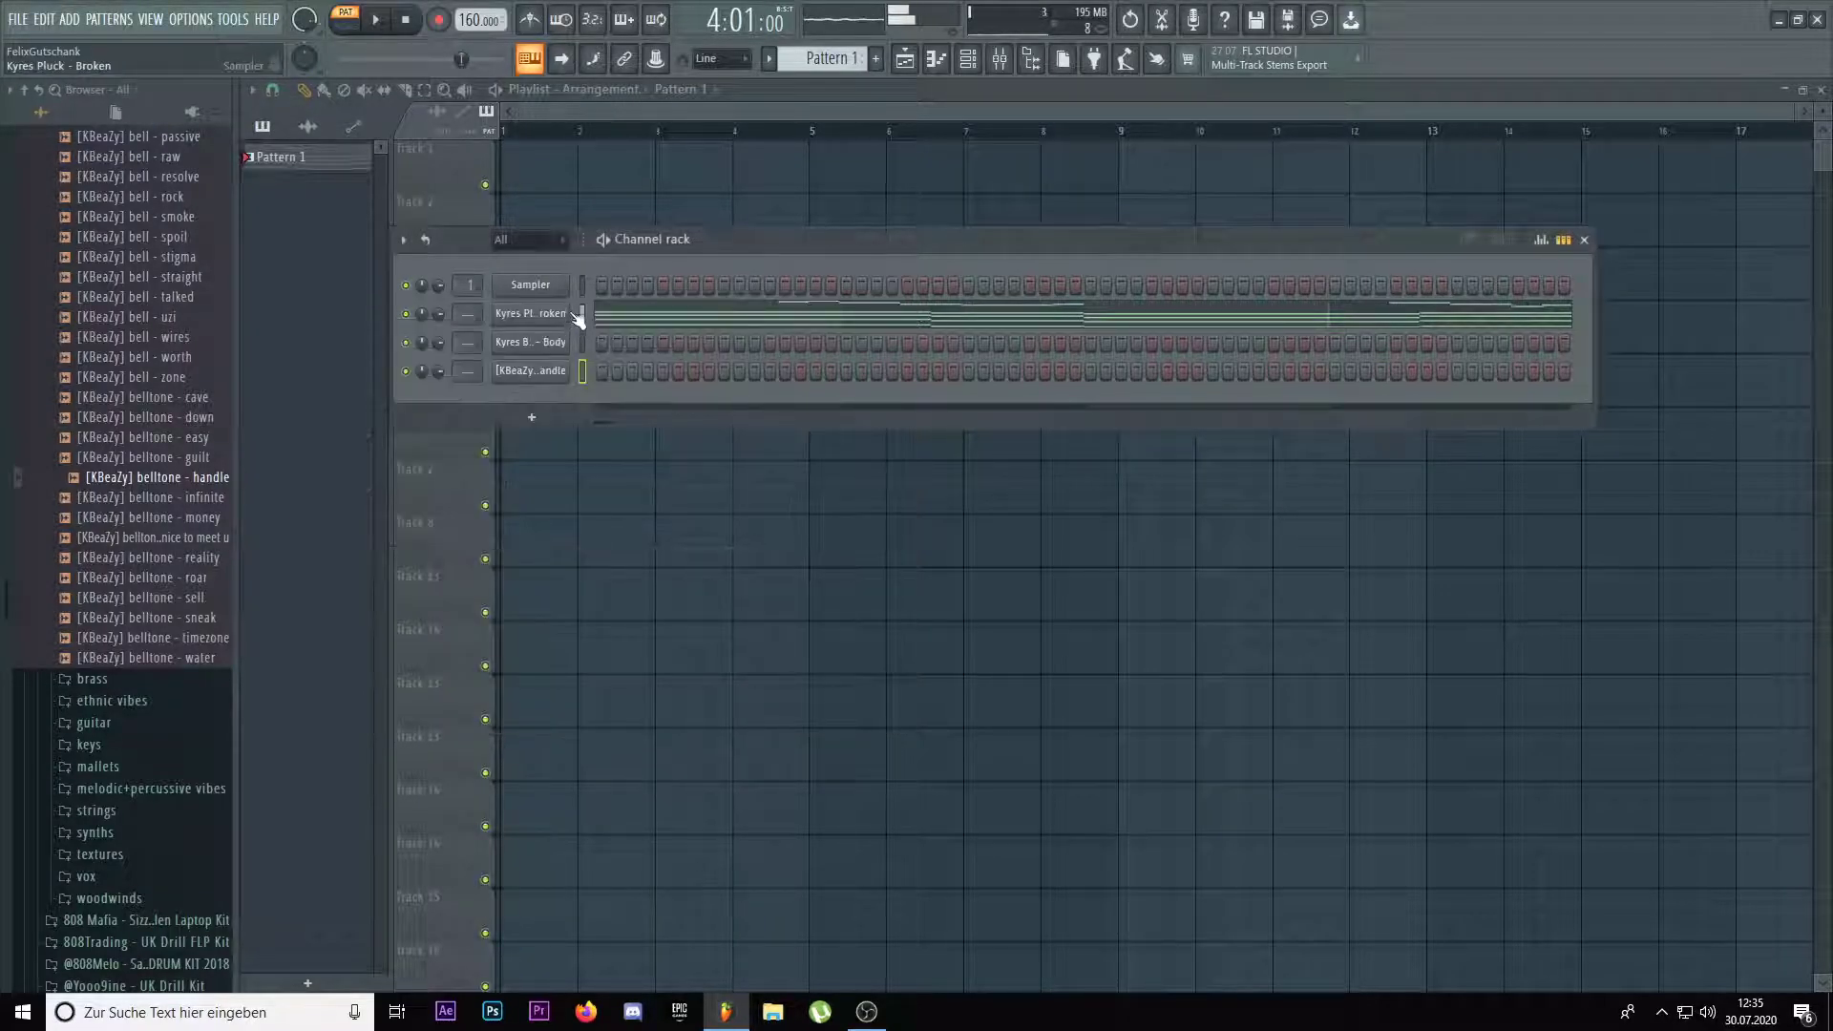
Move all notes from the Kyres Pluck - Broken channel to the belltone - handle channel and play the pattern
{"action": "key", "text": "ctrl+x"}
{"action": "left_click", "coordinate": [580, 371]}
{"action": "key", "text": "ctrl+v"}
{"action": "left_click", "coordinate": [626, 378]}
{"action": "left_click", "coordinate": [406, 21]}
{"action": "key", "text": "space"}
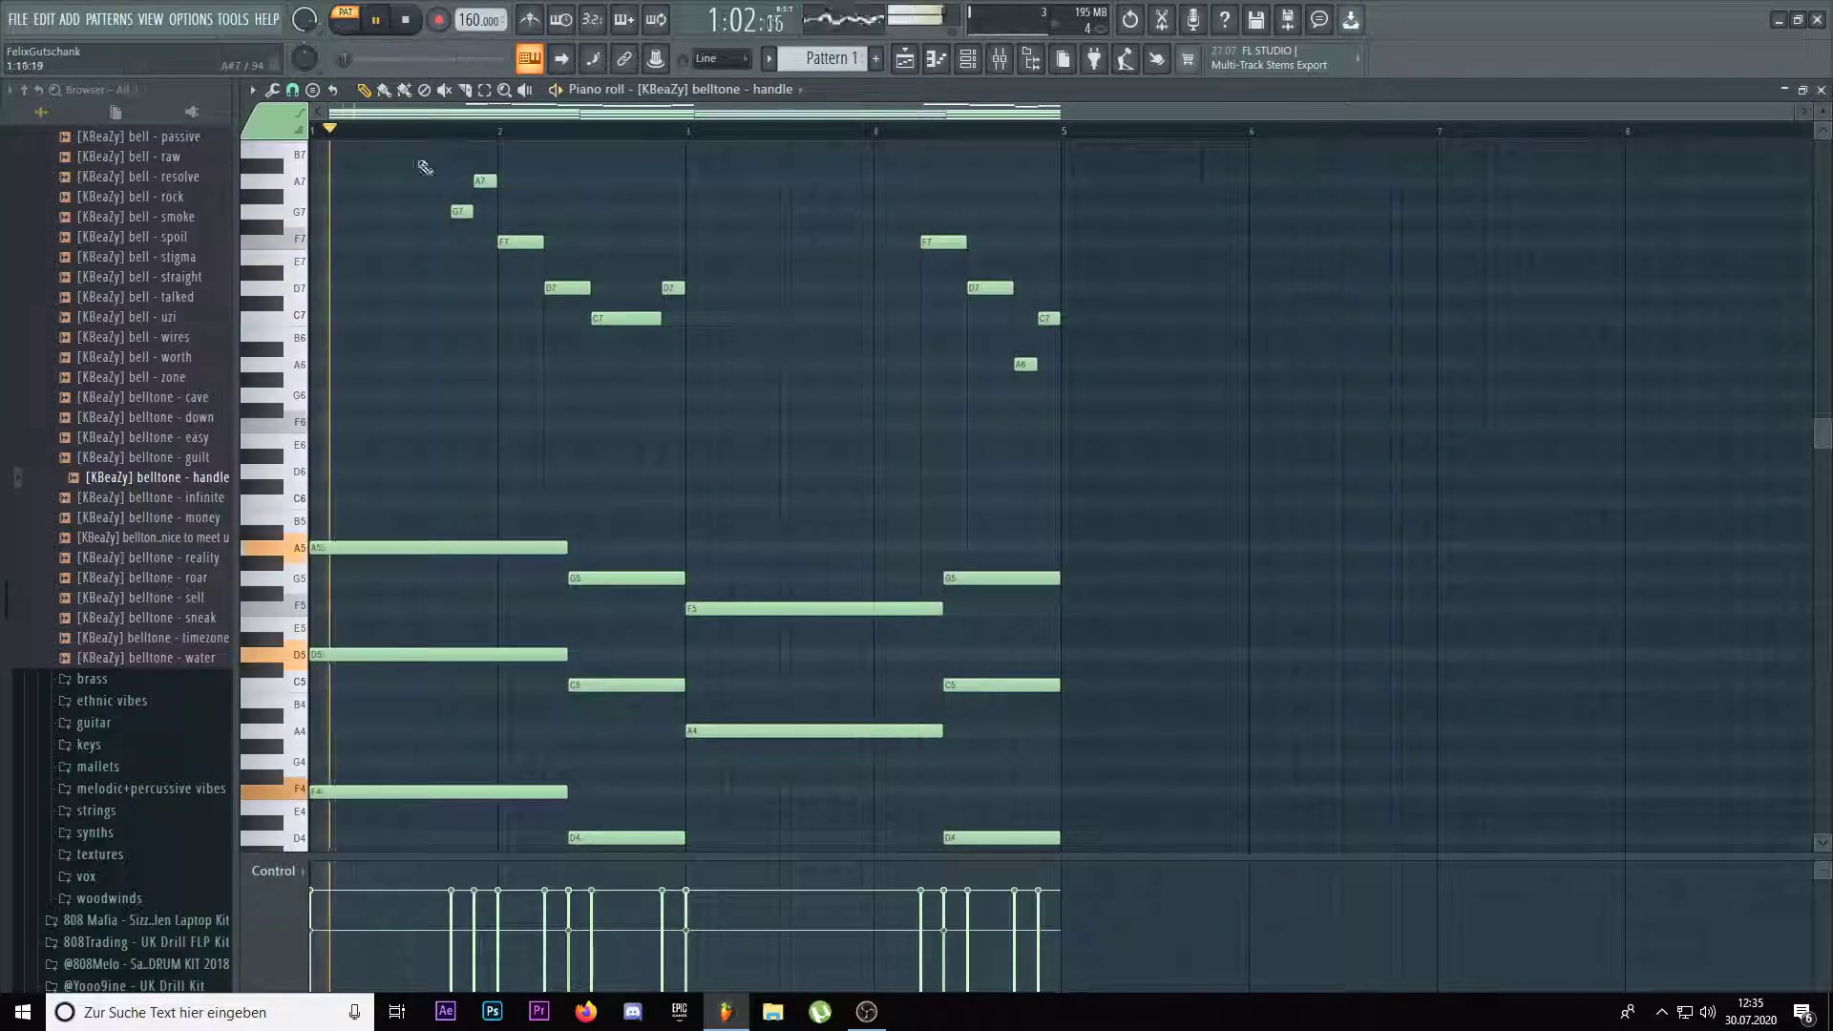
Cut the melody notes above the chords out of the belltone - handle channel
{"action": "left_click_drag", "start_coordinate": [427, 168], "coordinate": [1270, 506], "text": "ctrl"}
{"action": "key", "text": "ctrl+x"}
{"action": "key", "text": "Escape"}
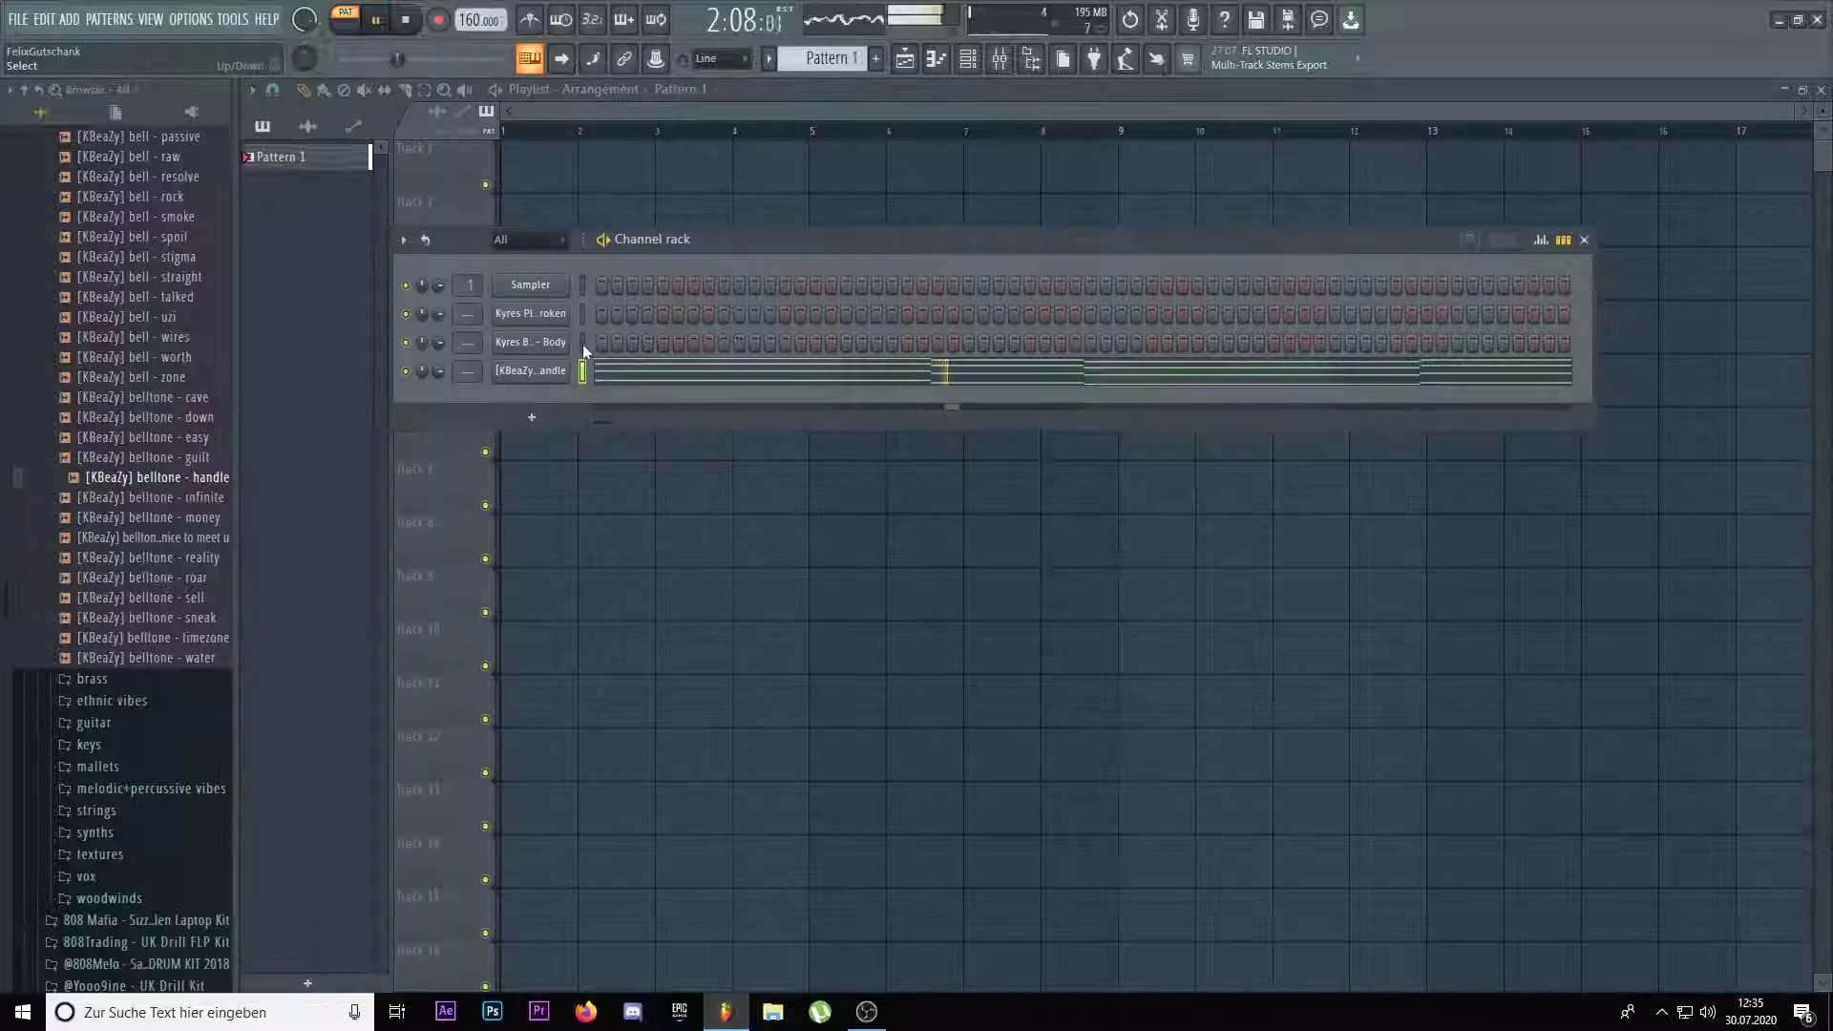
Transpose all chord notes in the belltone - handle channel up one octave
{"action": "left_click", "coordinate": [621, 372]}
{"action": "key", "text": "space"}
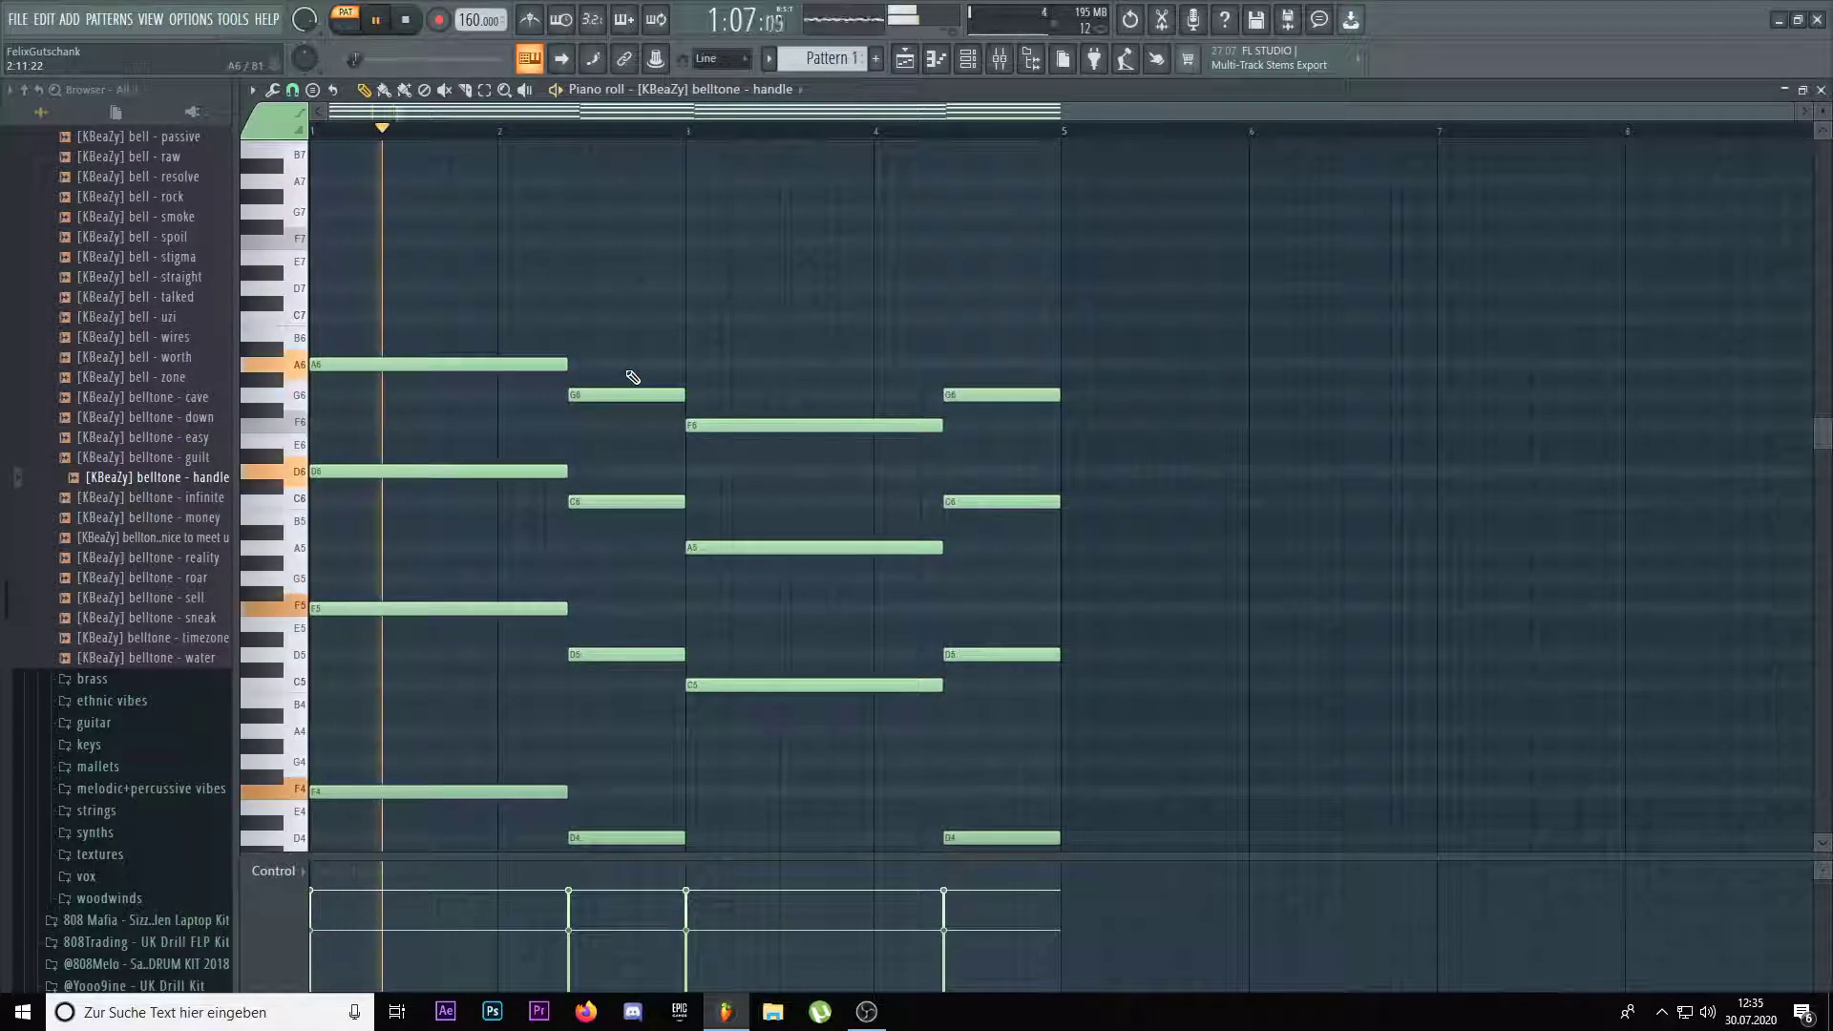
{"action": "key", "text": "F7"}
Paste the cut melody into the Kyres Bell - Body channel and transpose it down one octave
{"action": "right_click", "coordinate": [570, 339]}
{"action": "left_click", "coordinate": [615, 336]}
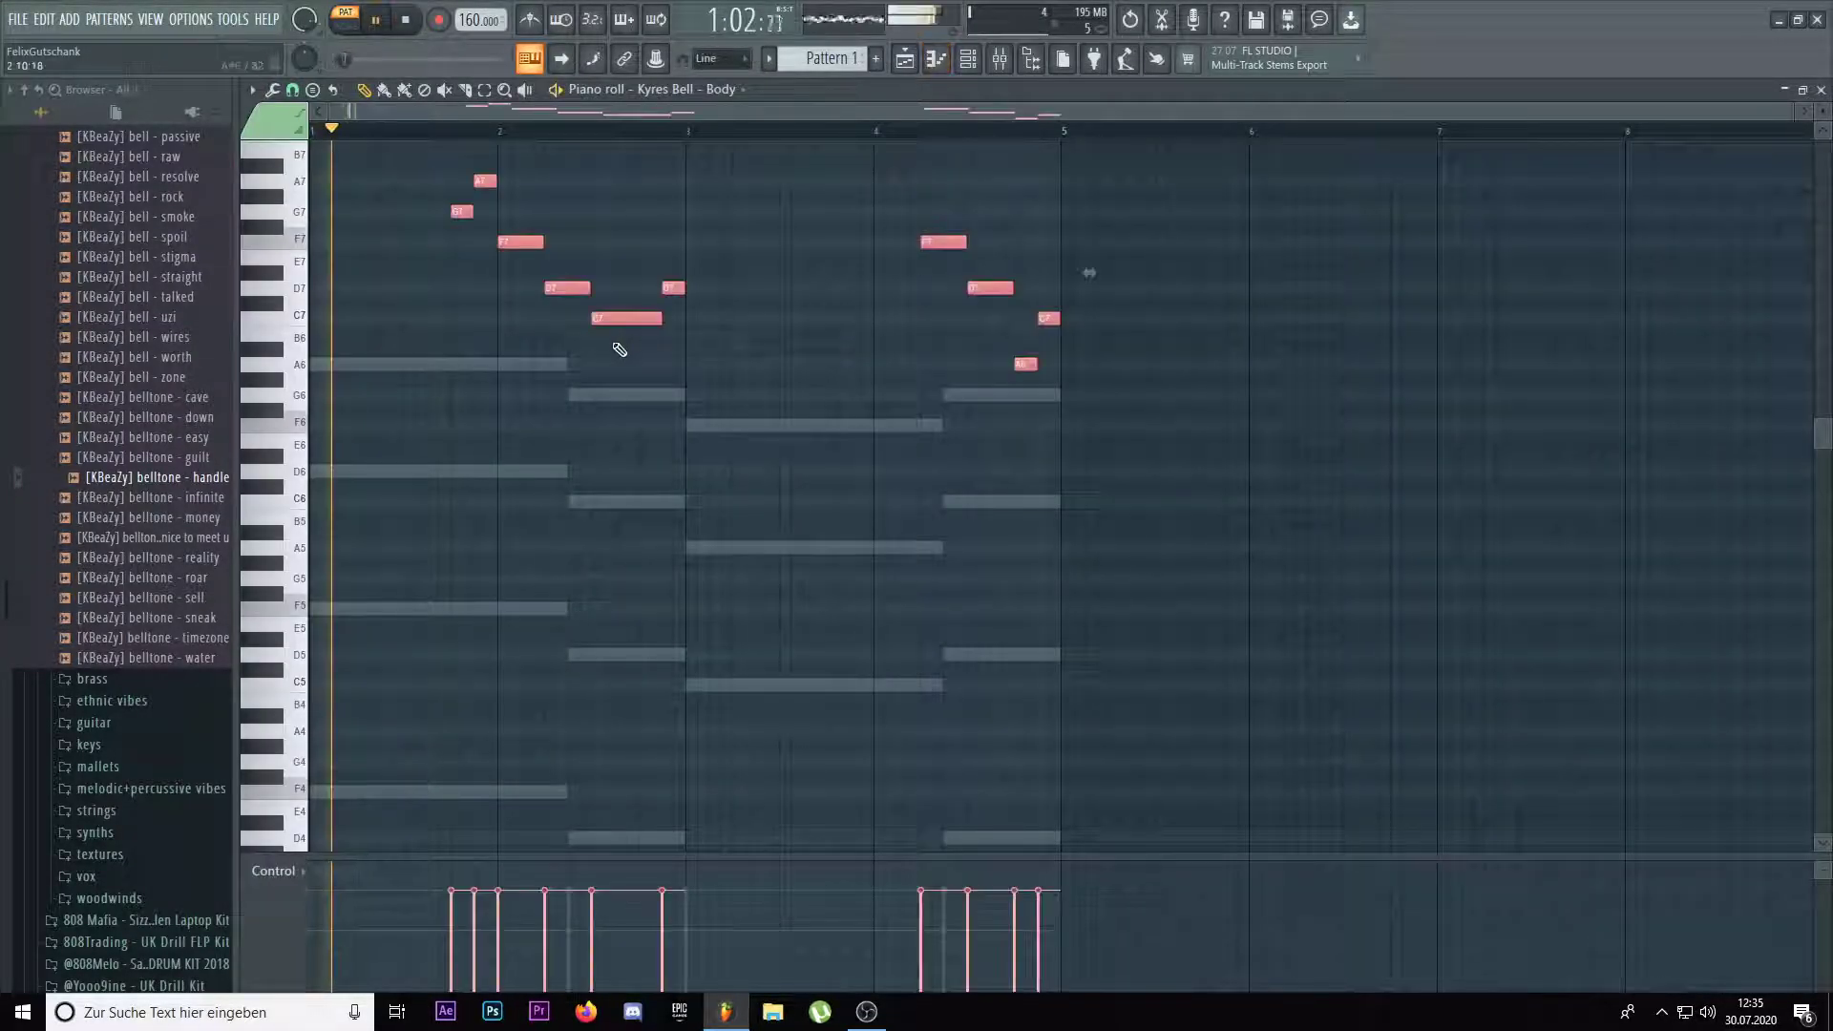
{"action": "key", "text": "ctrl+Down"}
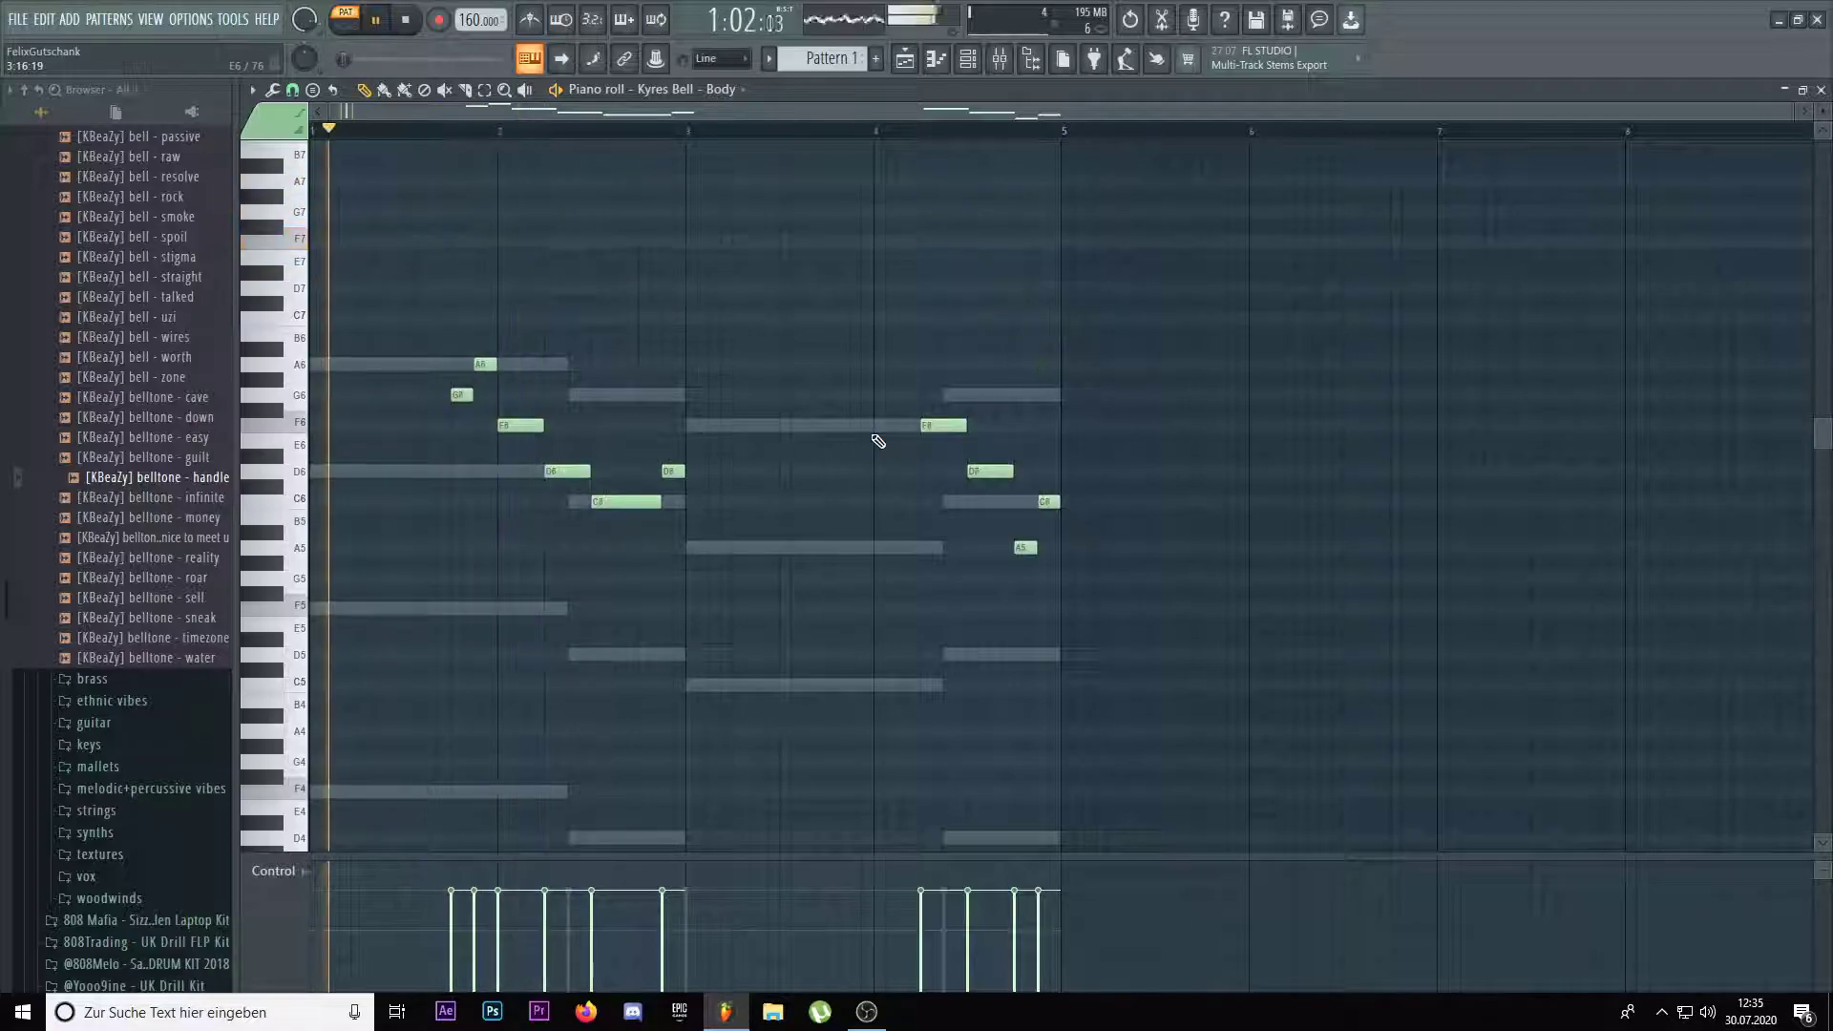
{"action": "key", "text": "F7"}
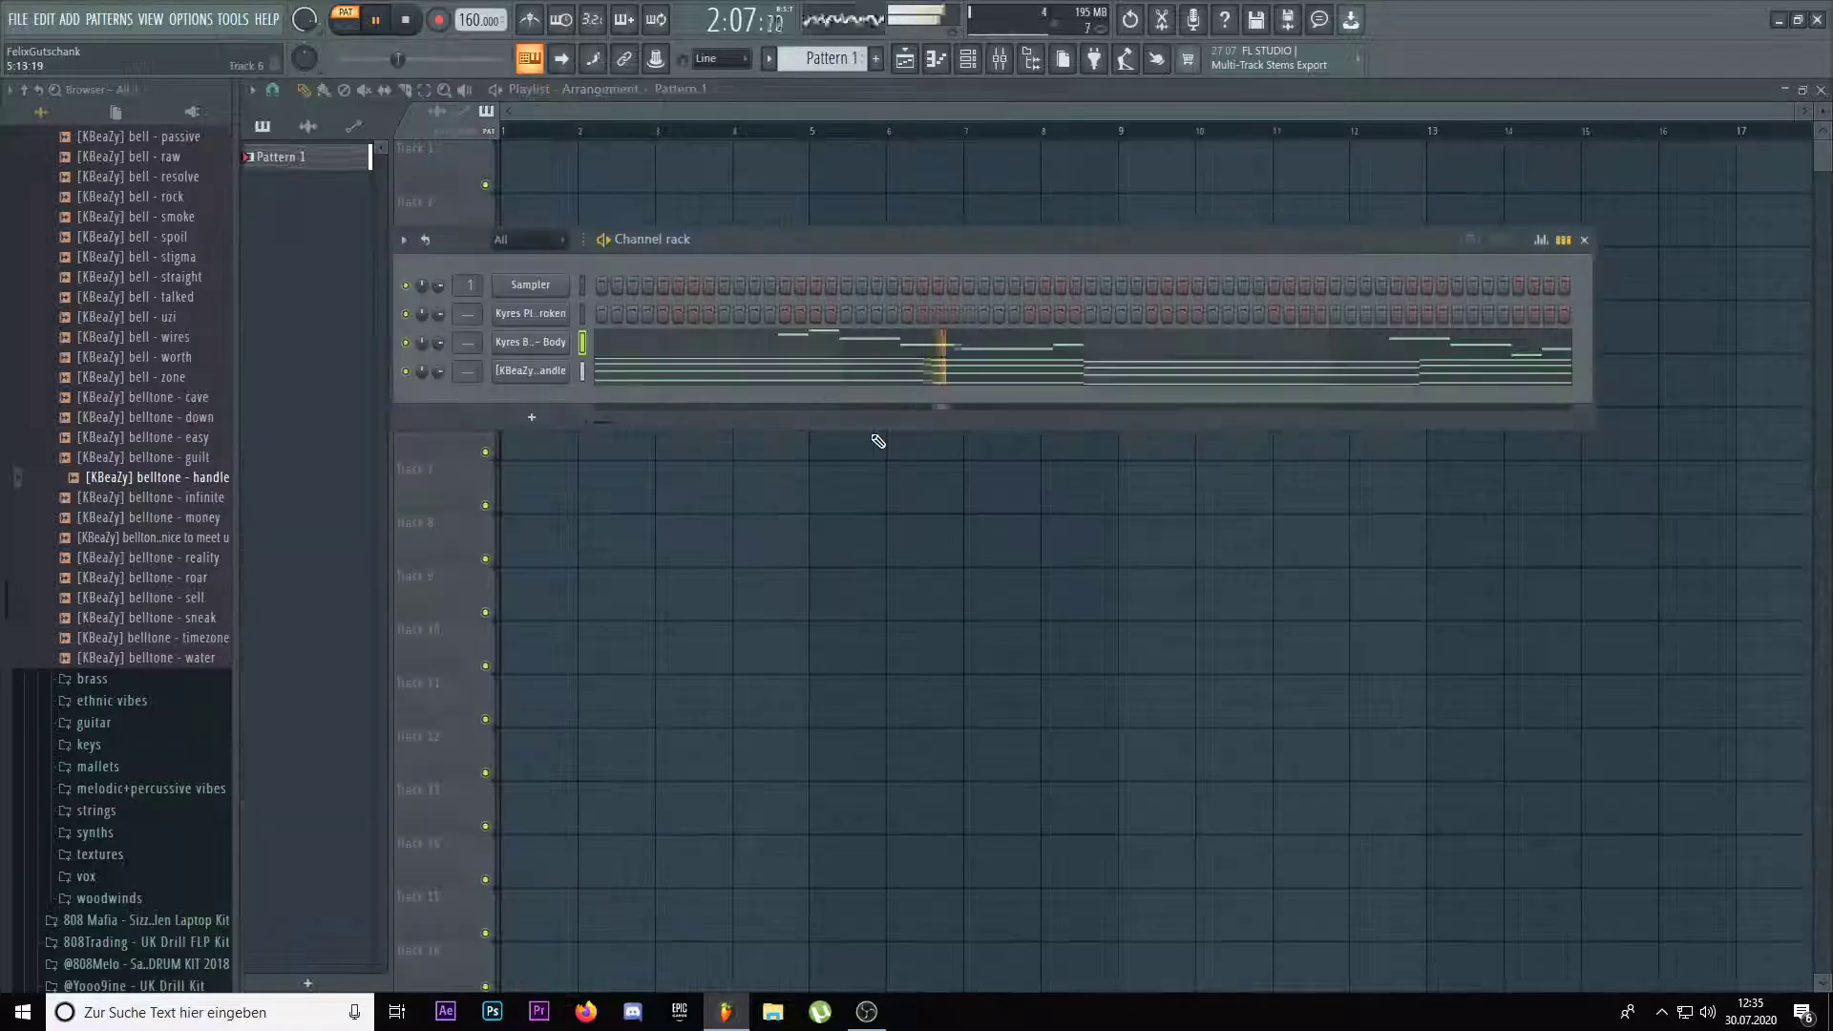
Add the Heat Up 3 generator as a new channel and load its Music Box preset from the Bells category
{"action": "left_click", "coordinate": [537, 417]}
{"action": "left_click", "coordinate": [551, 445]}
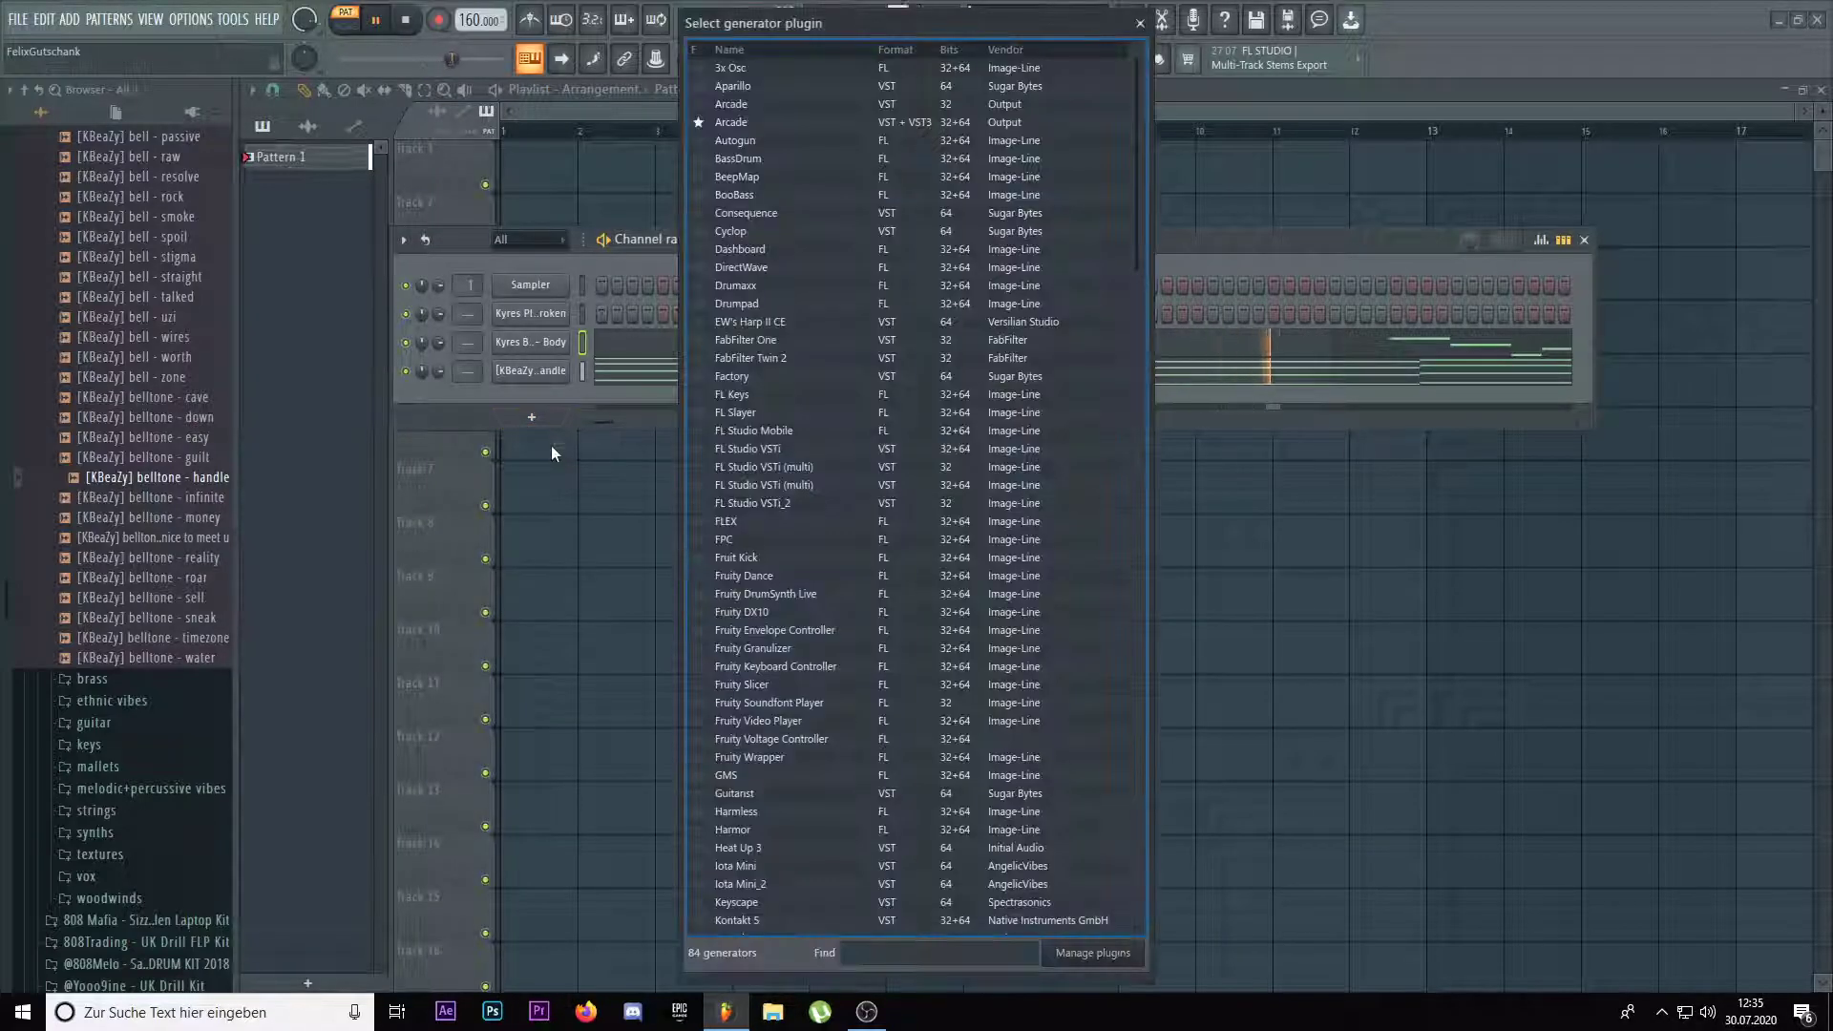
{"action": "type", "text": "heat"}
{"action": "double_click", "coordinate": [842, 68]}
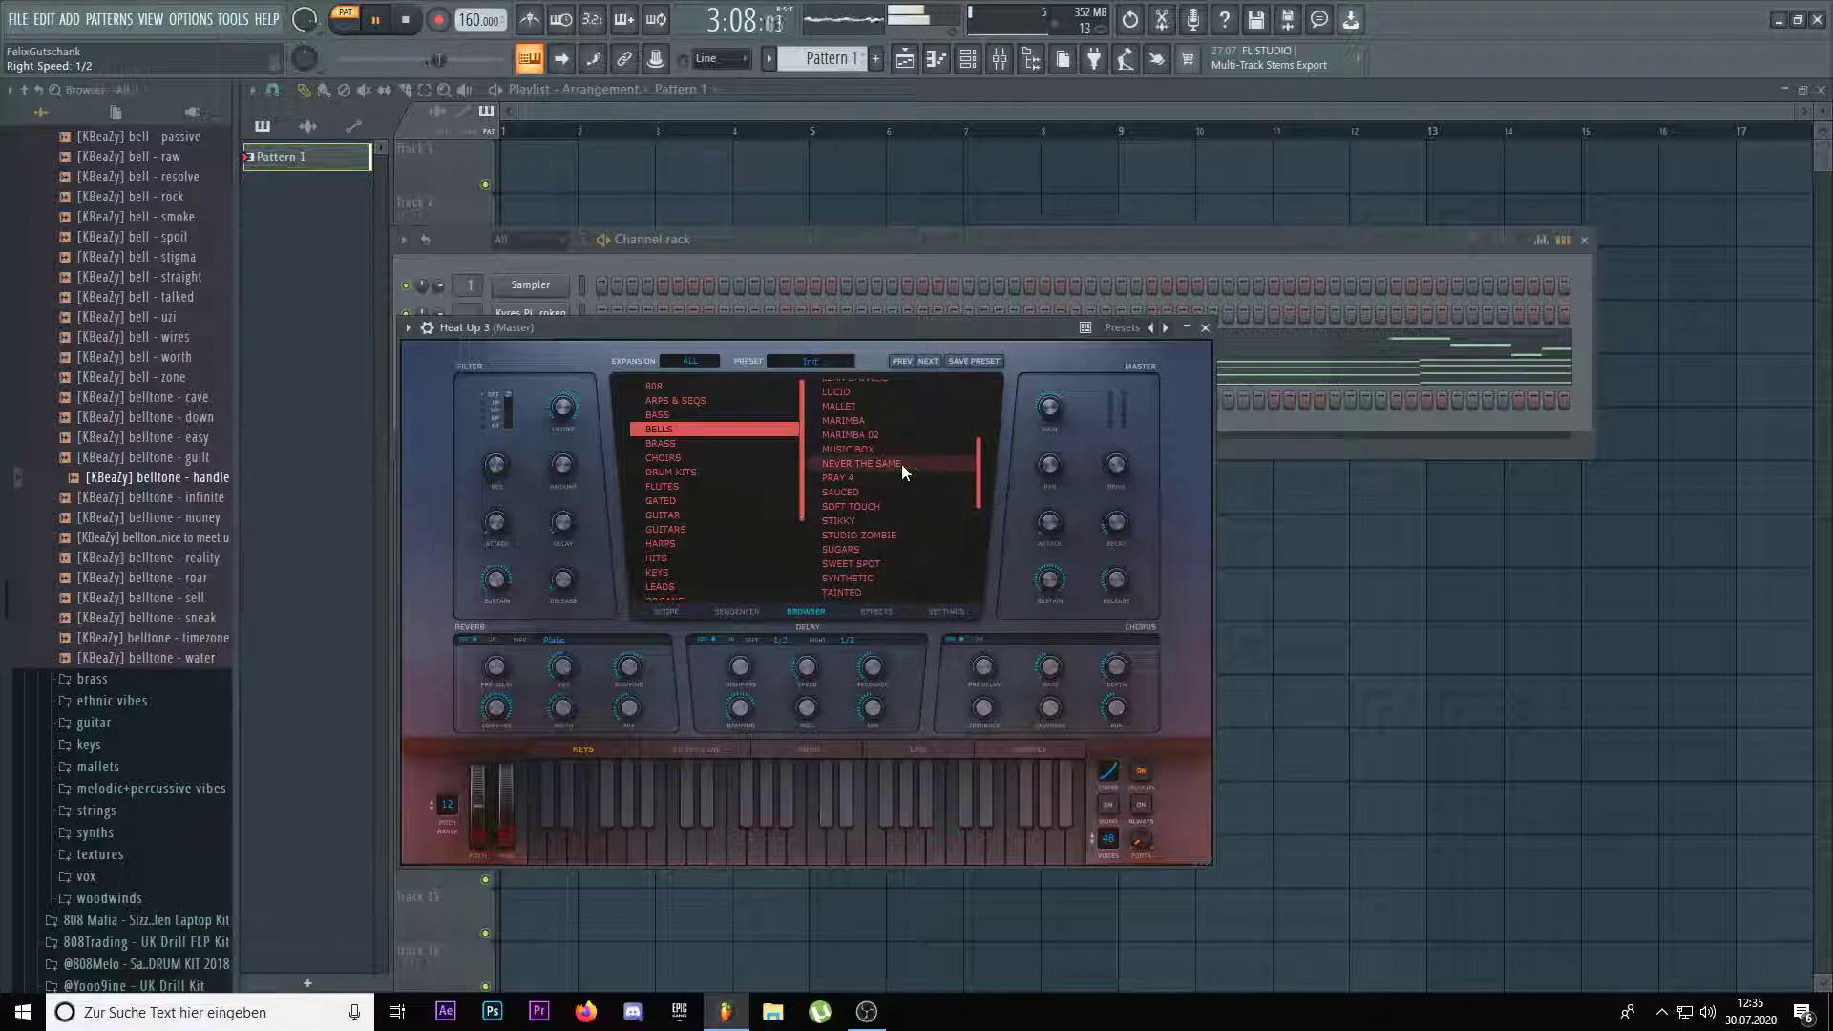
{"action": "left_click", "coordinate": [884, 449]}
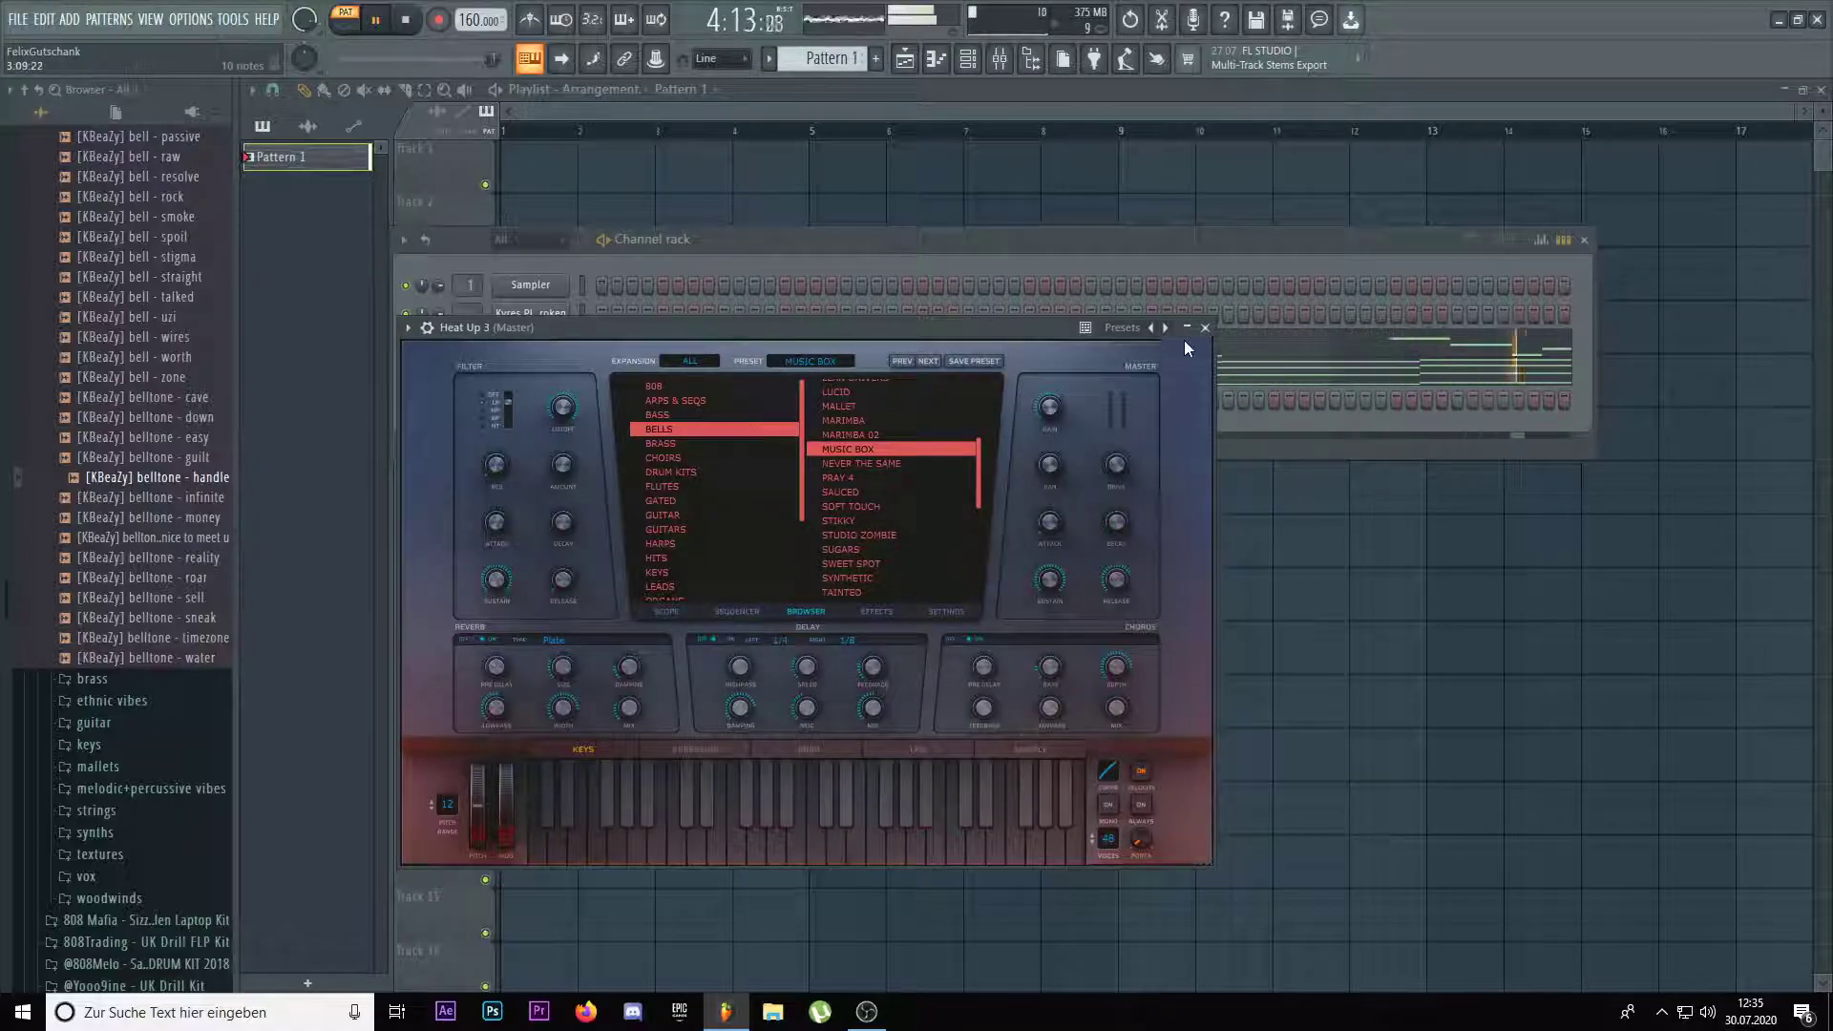
{"action": "key", "text": "Escape"}
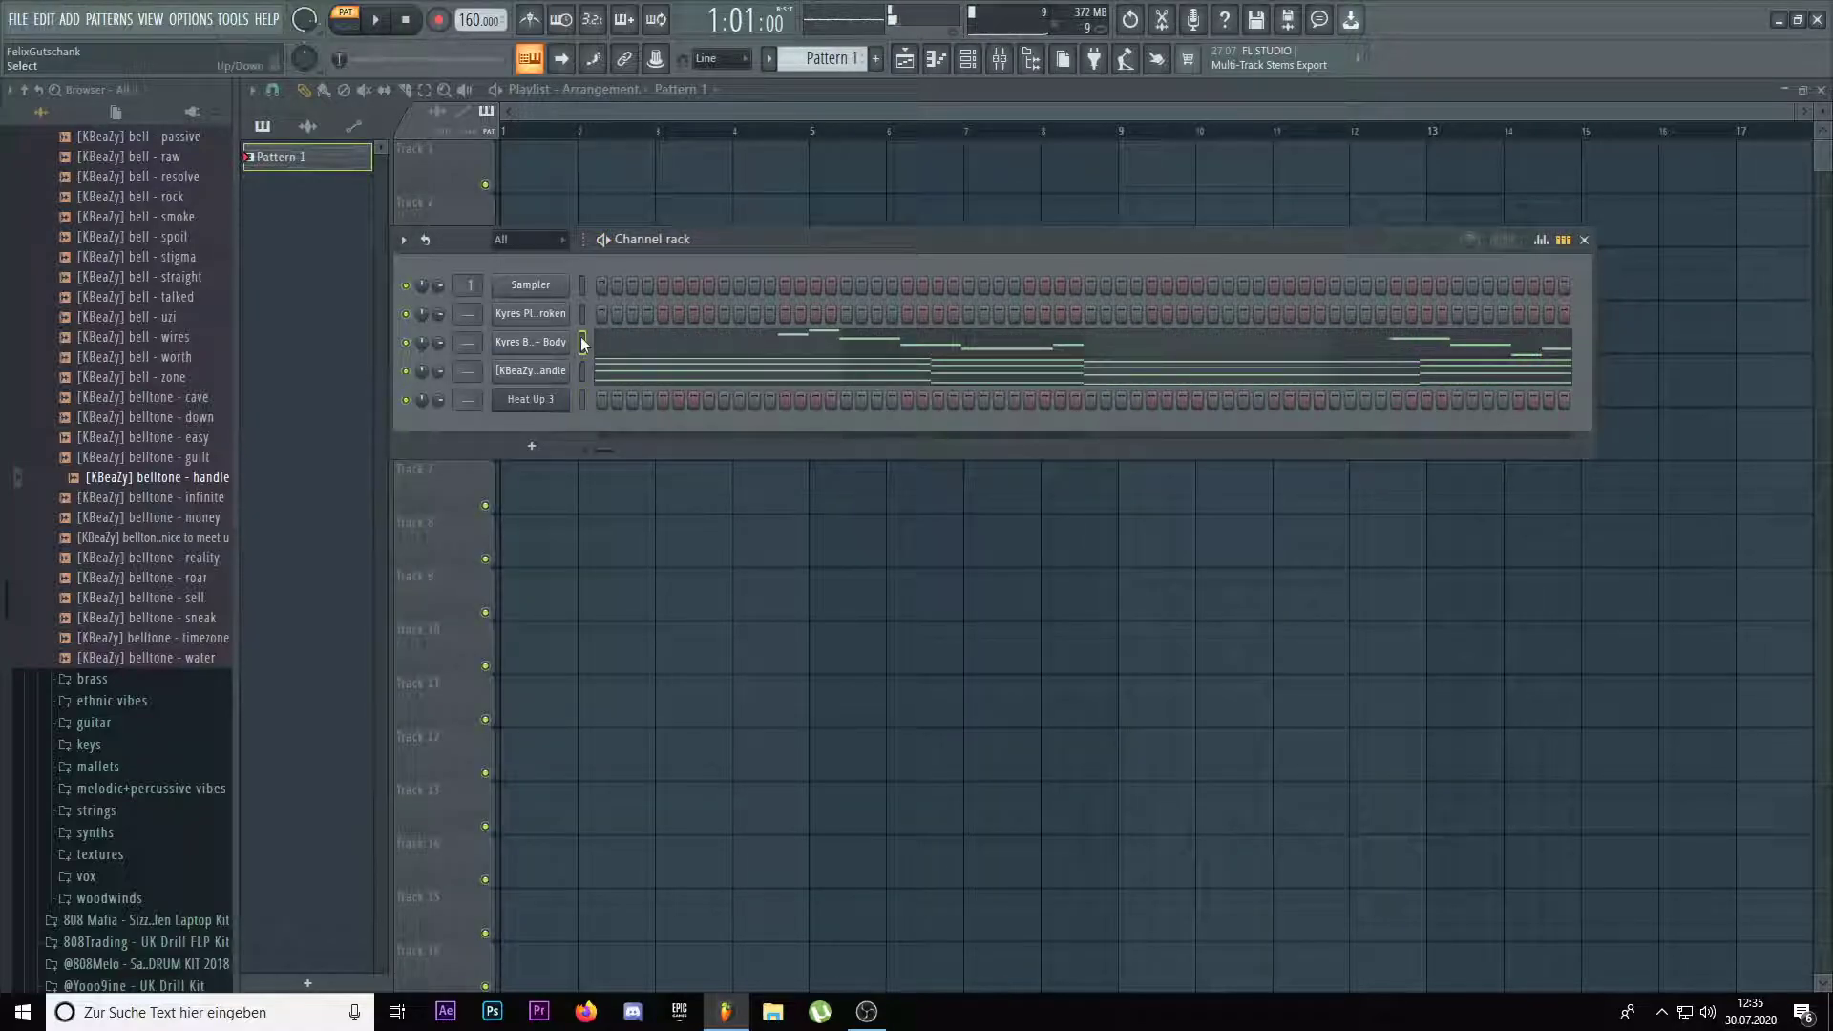
Move the melody notes from the Kyres Bell - Body channel into the Heat Up 3 channel and play the loop
{"action": "left_click", "coordinate": [582, 344]}
{"action": "key", "text": "ctrl+v"}
{"action": "key", "text": "space"}
{"action": "left_click", "coordinate": [637, 400]}
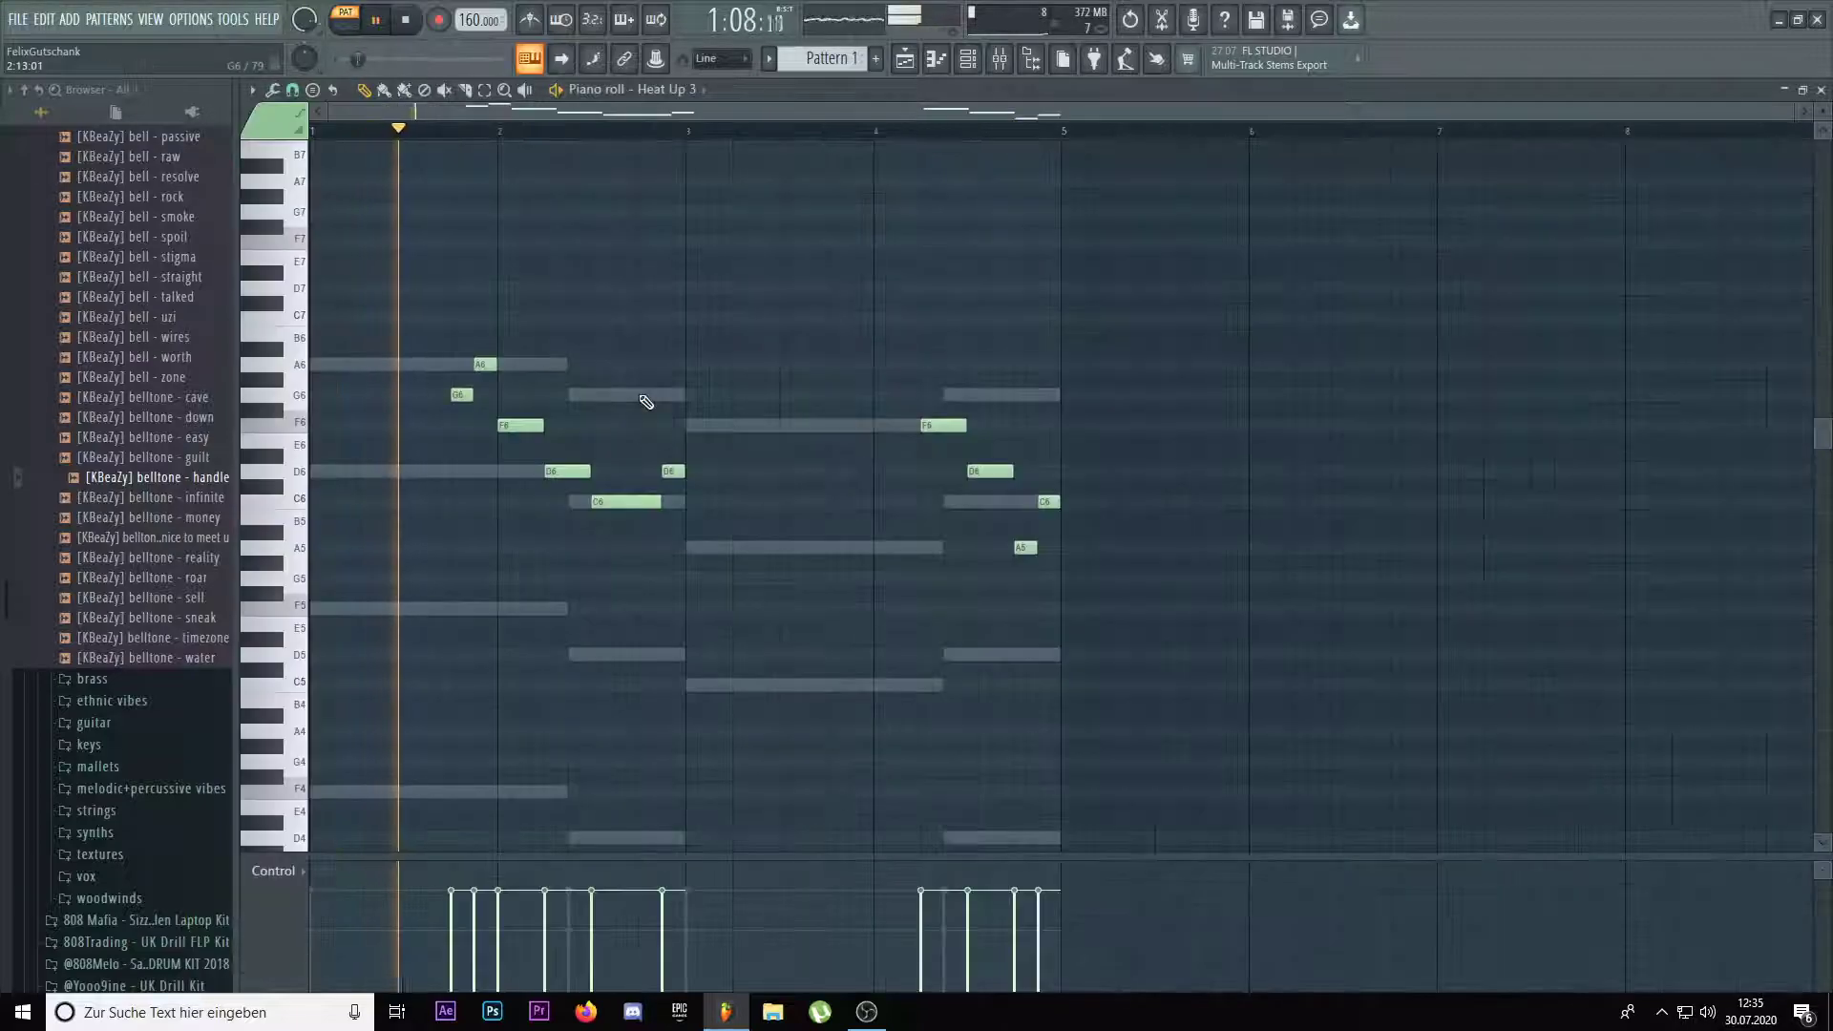
{"action": "key", "text": "Escape"}
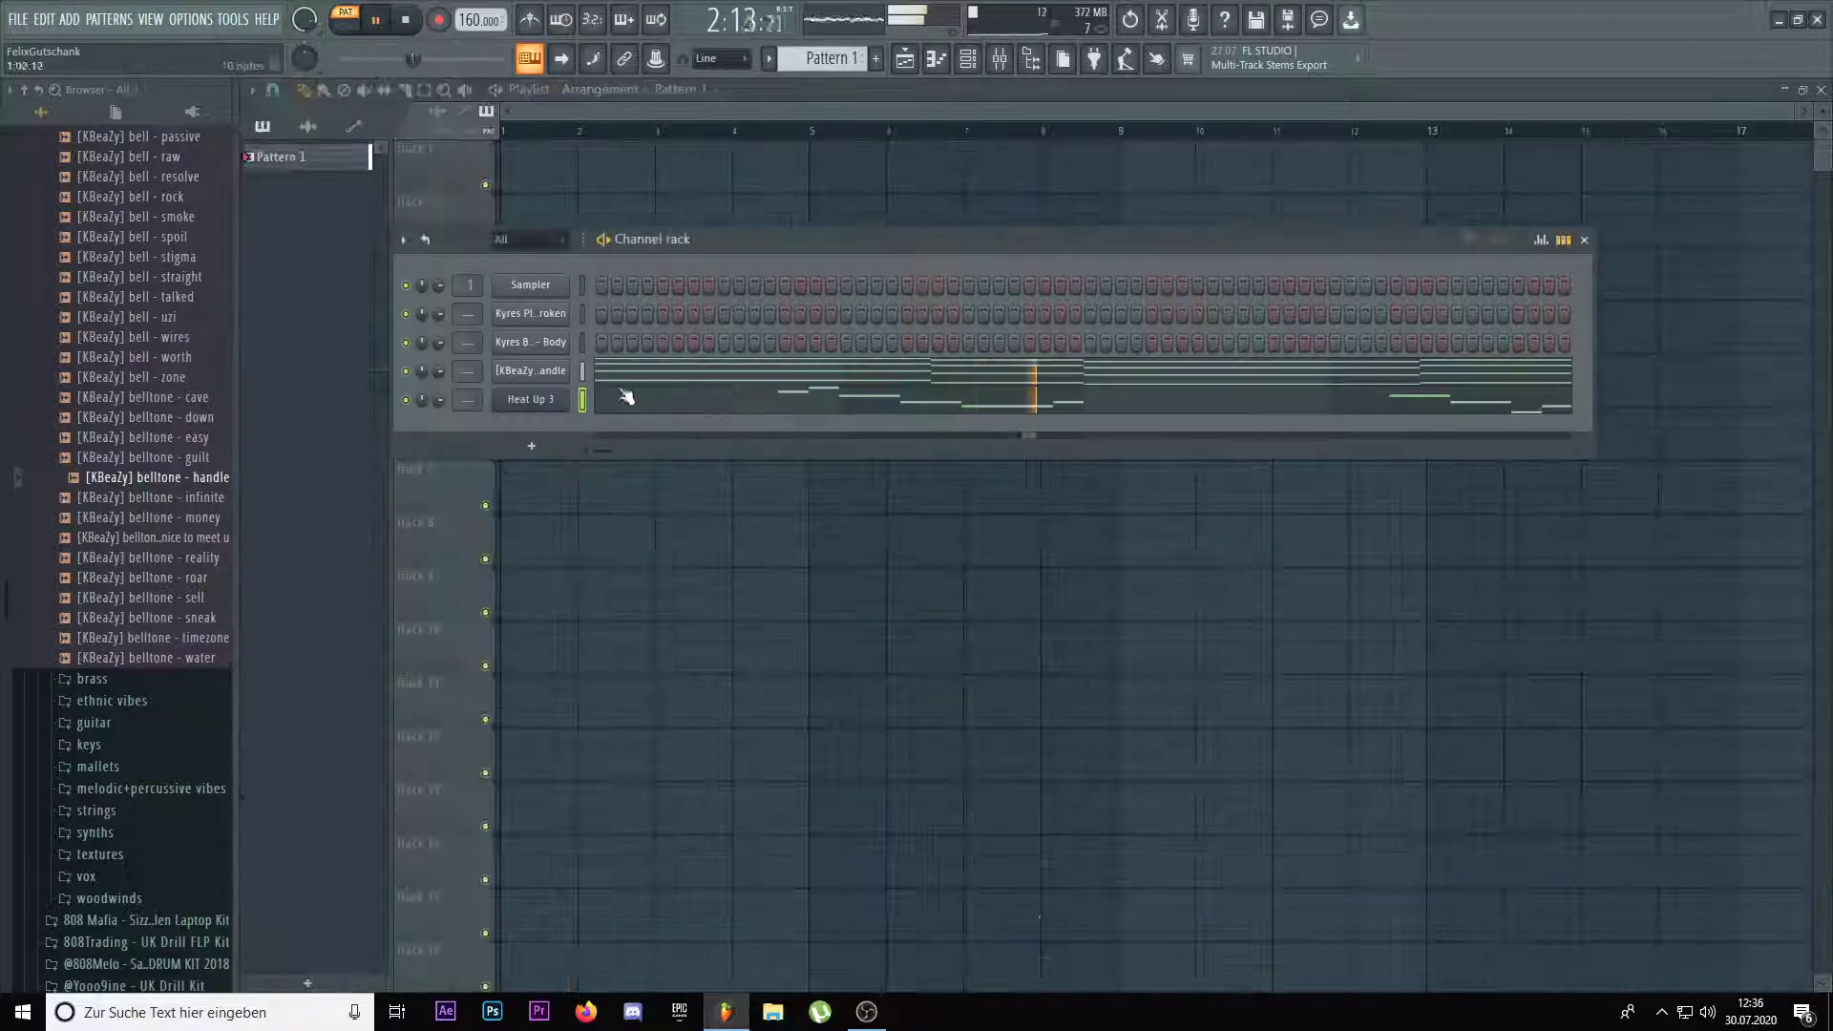
Delete the unused Kyres Bell - Body and Kyres Pluck - Broken channels
{"action": "right_click", "coordinate": [557, 343]}
{"action": "left_click", "coordinate": [603, 544]}
{"action": "left_click", "coordinate": [1006, 569]}
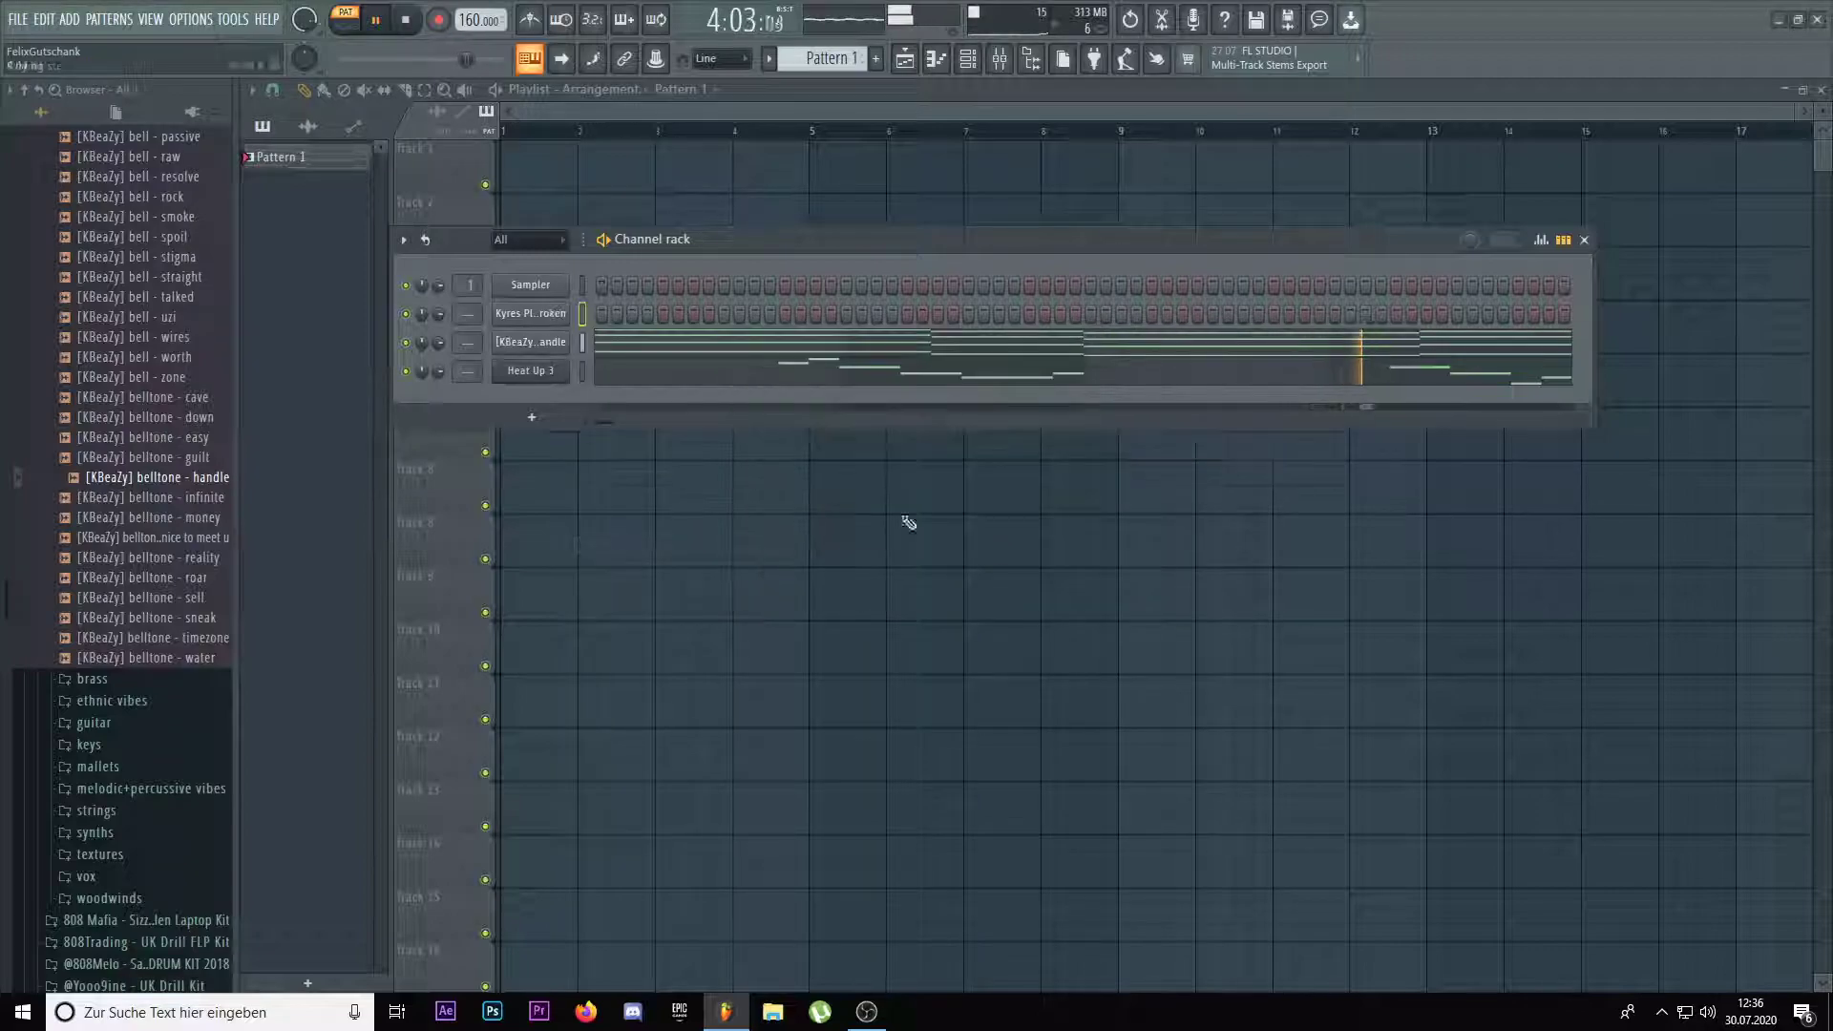
{"action": "right_click", "coordinate": [544, 314]}
{"action": "left_click", "coordinate": [673, 517]}
{"action": "left_click", "coordinate": [1002, 565]}
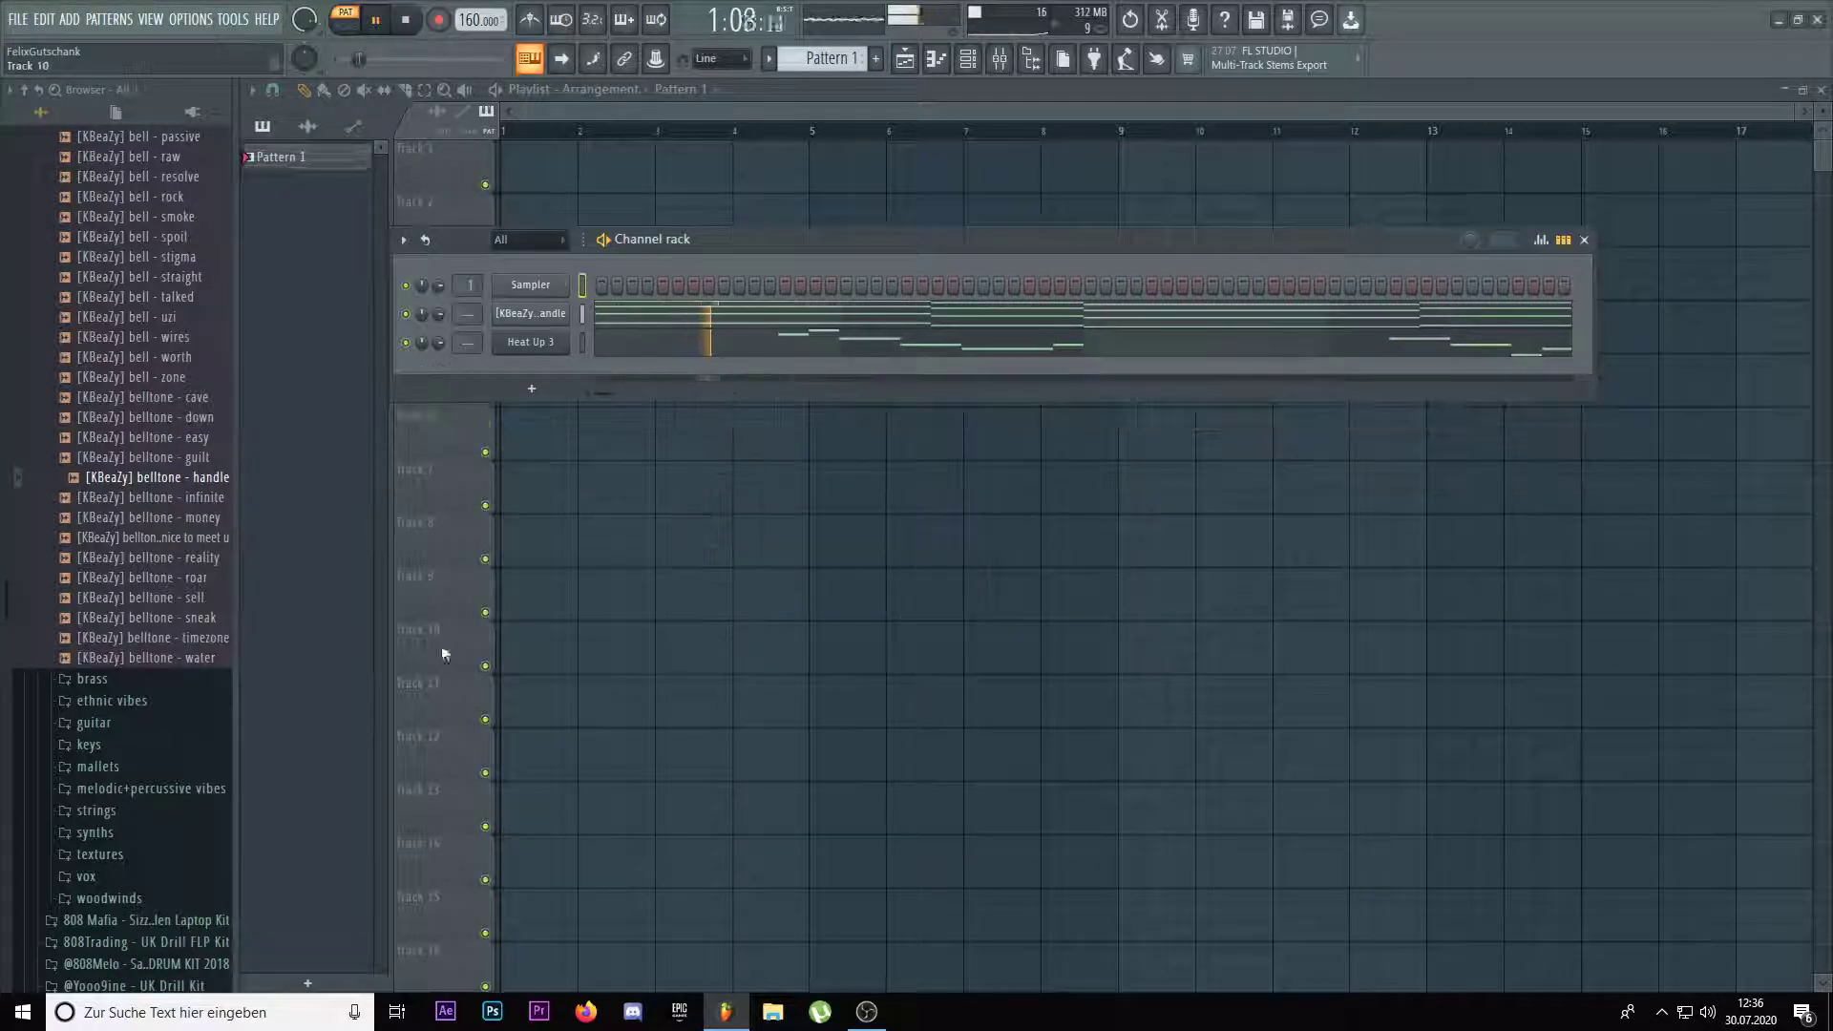
Add the Kyres Pad - Paint sample from the Kyres Beats one shot kit as a new channel
{"action": "scroll", "coordinate": [122, 630], "scroll_direction": "down", "scroll_amount": 8}
{"action": "scroll", "coordinate": [121, 630], "scroll_direction": "down", "scroll_amount": 5}
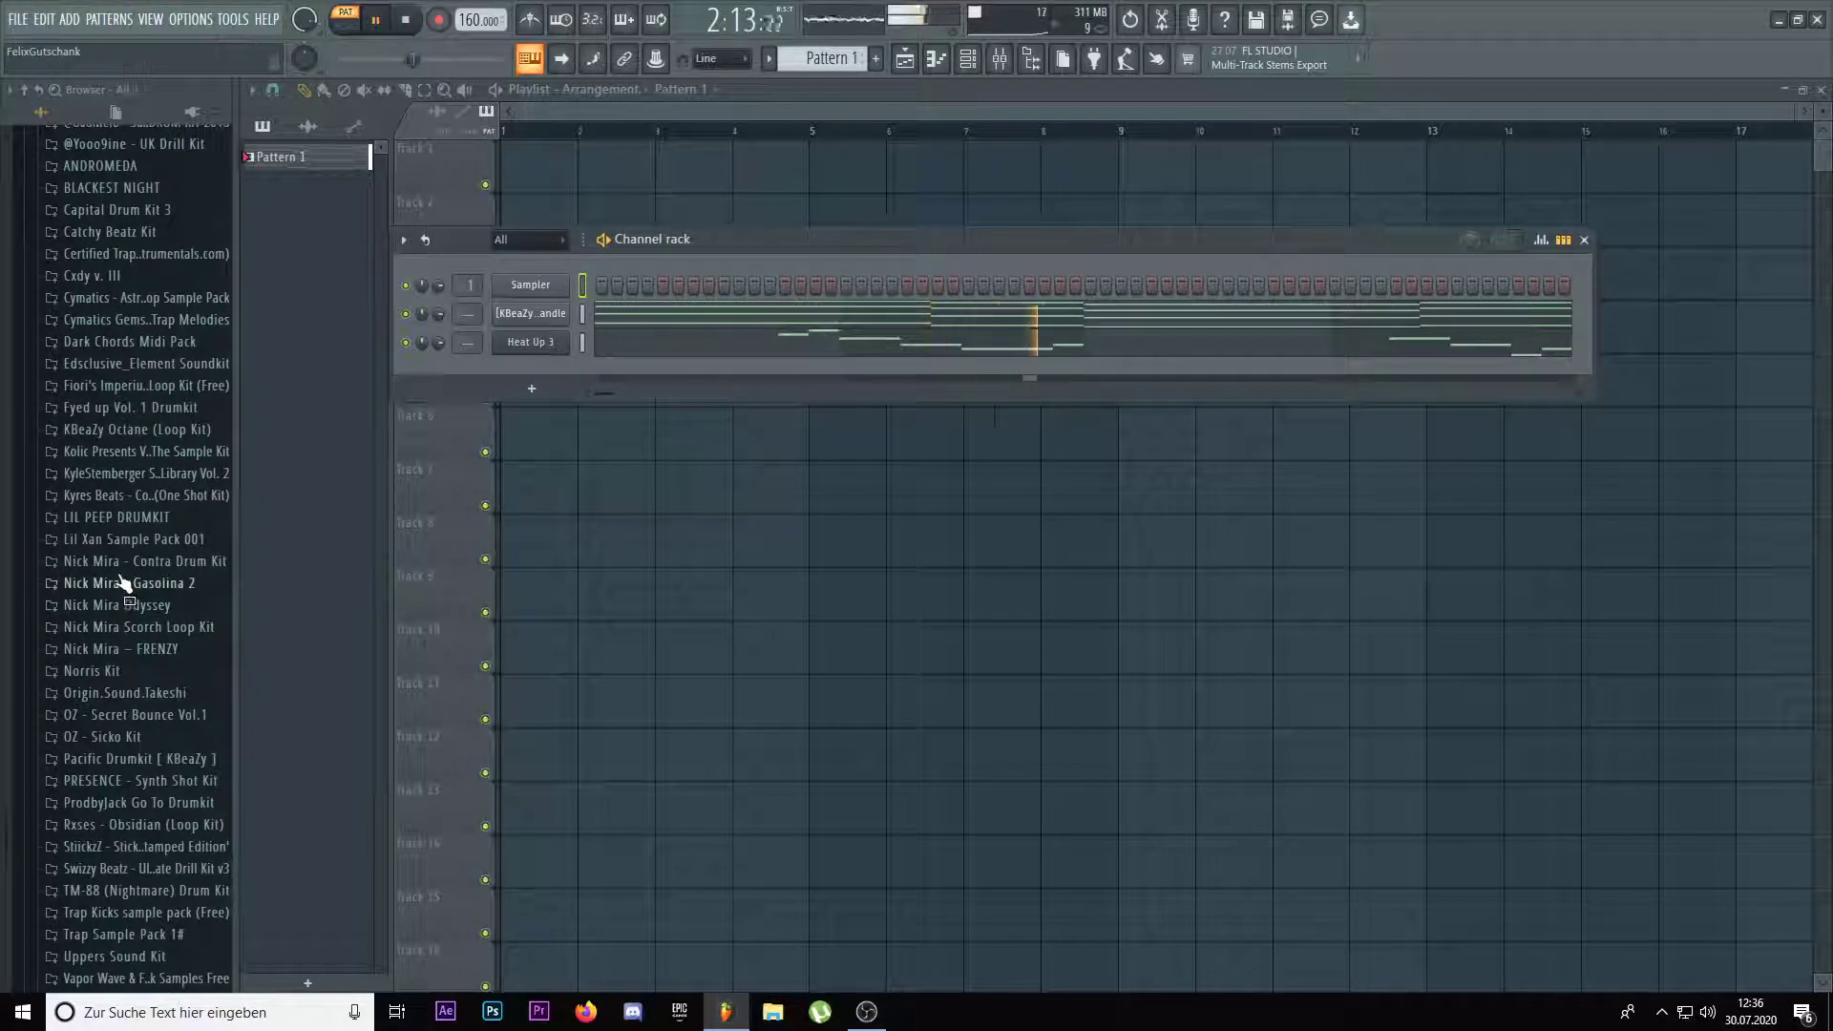
{"action": "left_click", "coordinate": [128, 495]}
{"action": "scroll", "coordinate": [138, 535], "scroll_direction": "down", "scroll_amount": 5}
{"action": "left_click_drag", "start_coordinate": [112, 522], "coordinate": [531, 368]}
Move the Heat Up 3 channel above the belltone - handle channel, select the belltone channel and stop playback
{"action": "left_click", "coordinate": [586, 341]}
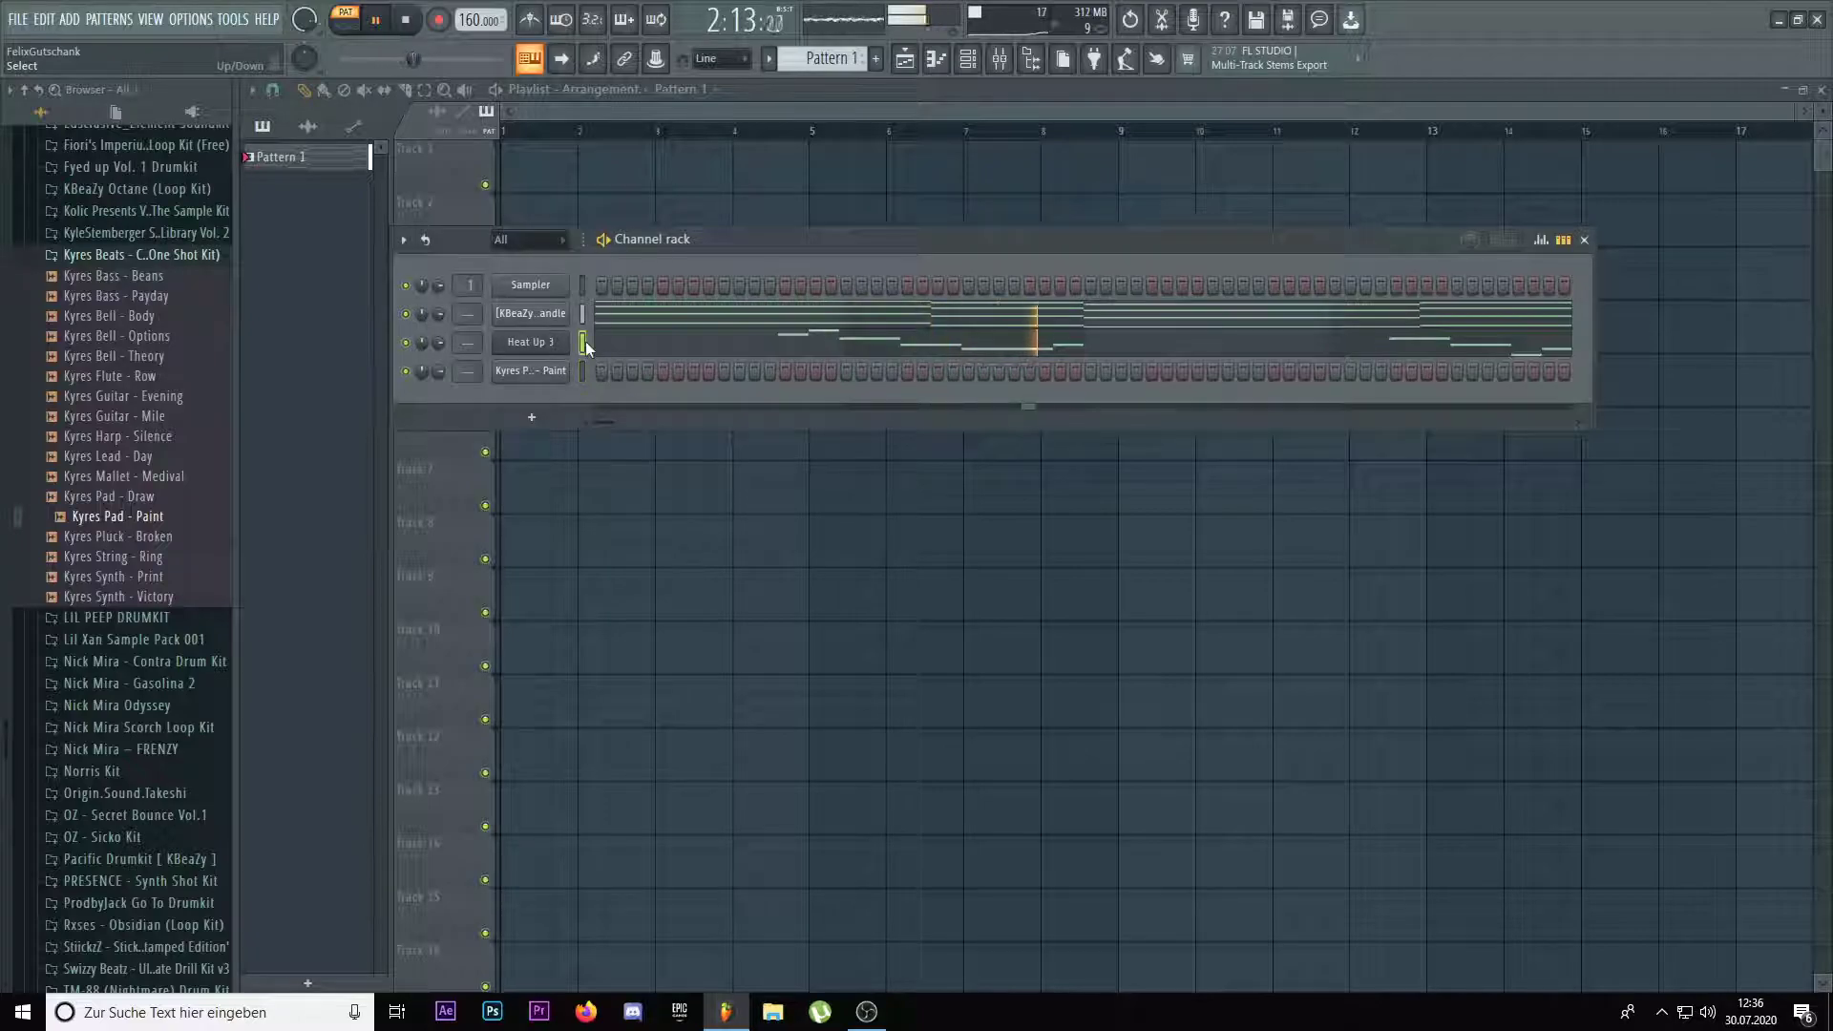
{"action": "key", "text": "alt+Up"}
{"action": "left_click", "coordinate": [584, 342]}
{"action": "key", "text": "space"}
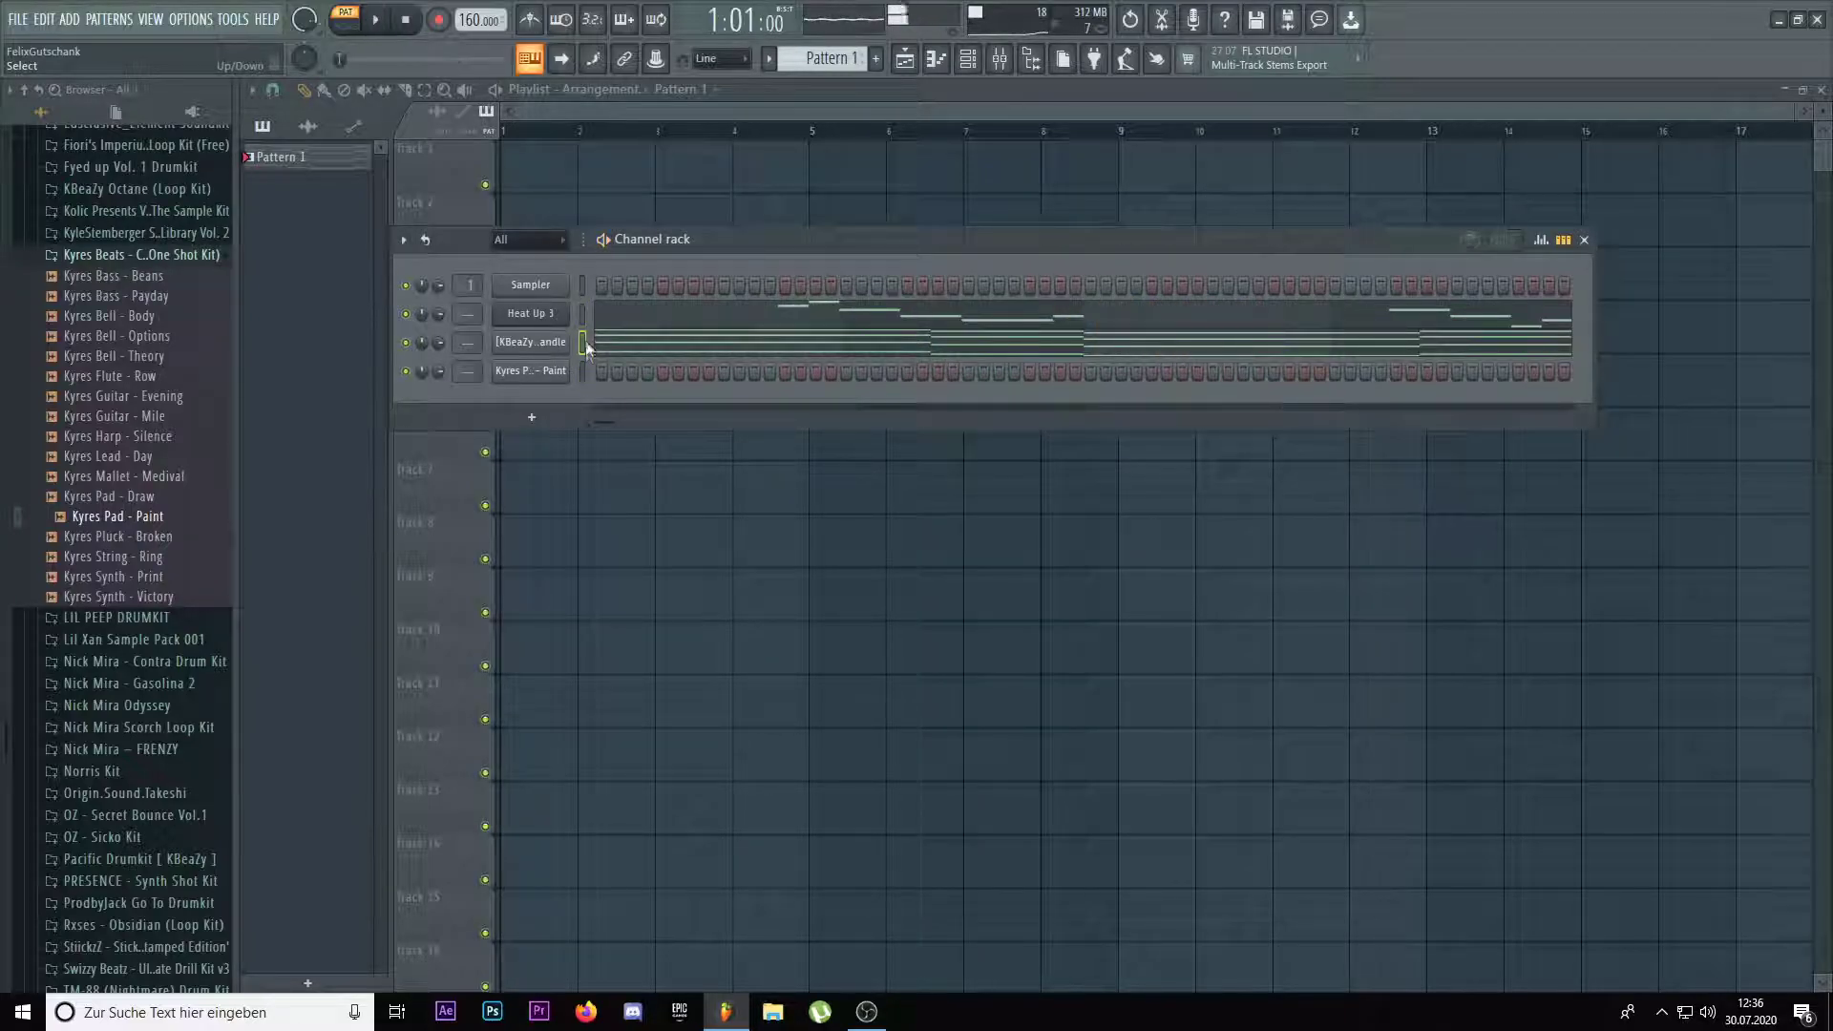
Enable the volume envelope of Kyres Pad - Paint with an instant attack and a 40% release time
{"action": "left_click", "coordinate": [529, 370]}
{"action": "left_click", "coordinate": [488, 386]}
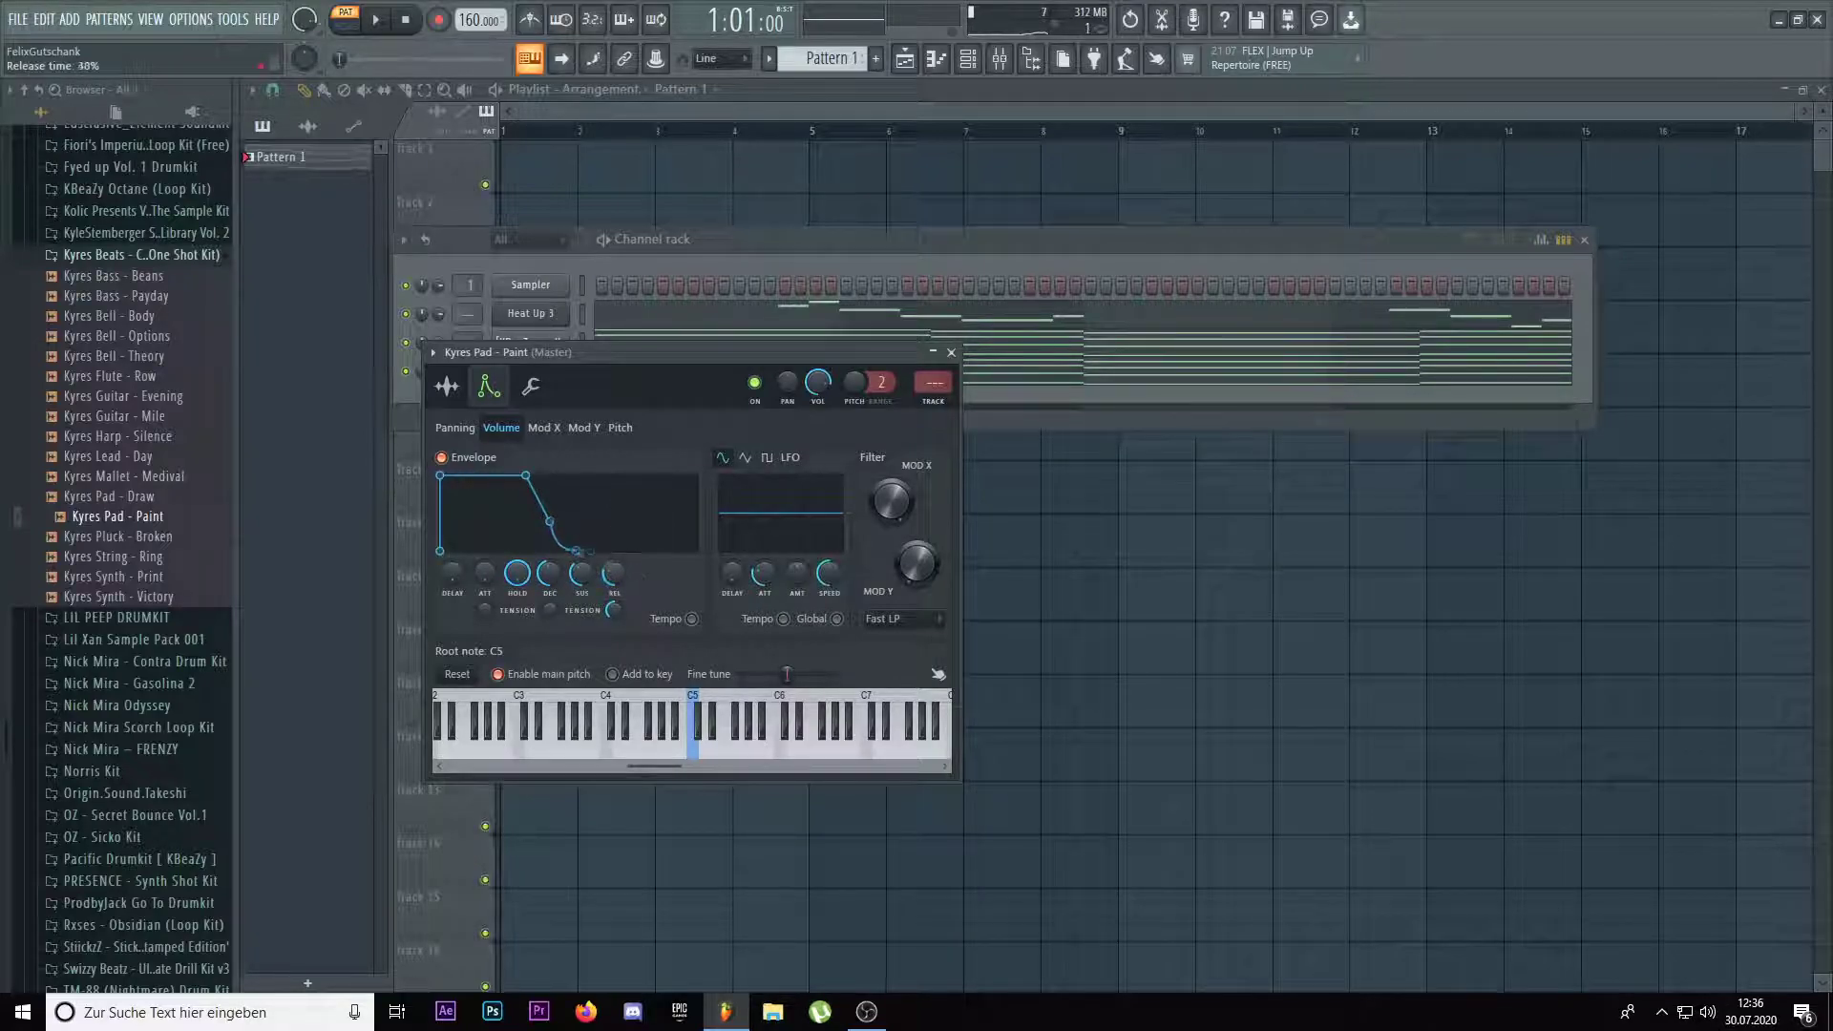
{"action": "key", "text": "Escape"}
Copy the belltone chords into the Kyres Pad - Paint channel and transpose them down one octave
{"action": "key", "text": "space"}
{"action": "left_click", "coordinate": [650, 374]}
{"action": "scroll", "coordinate": [649, 375], "scroll_direction": "down", "scroll_amount": 5}
{"action": "key", "text": "space"}
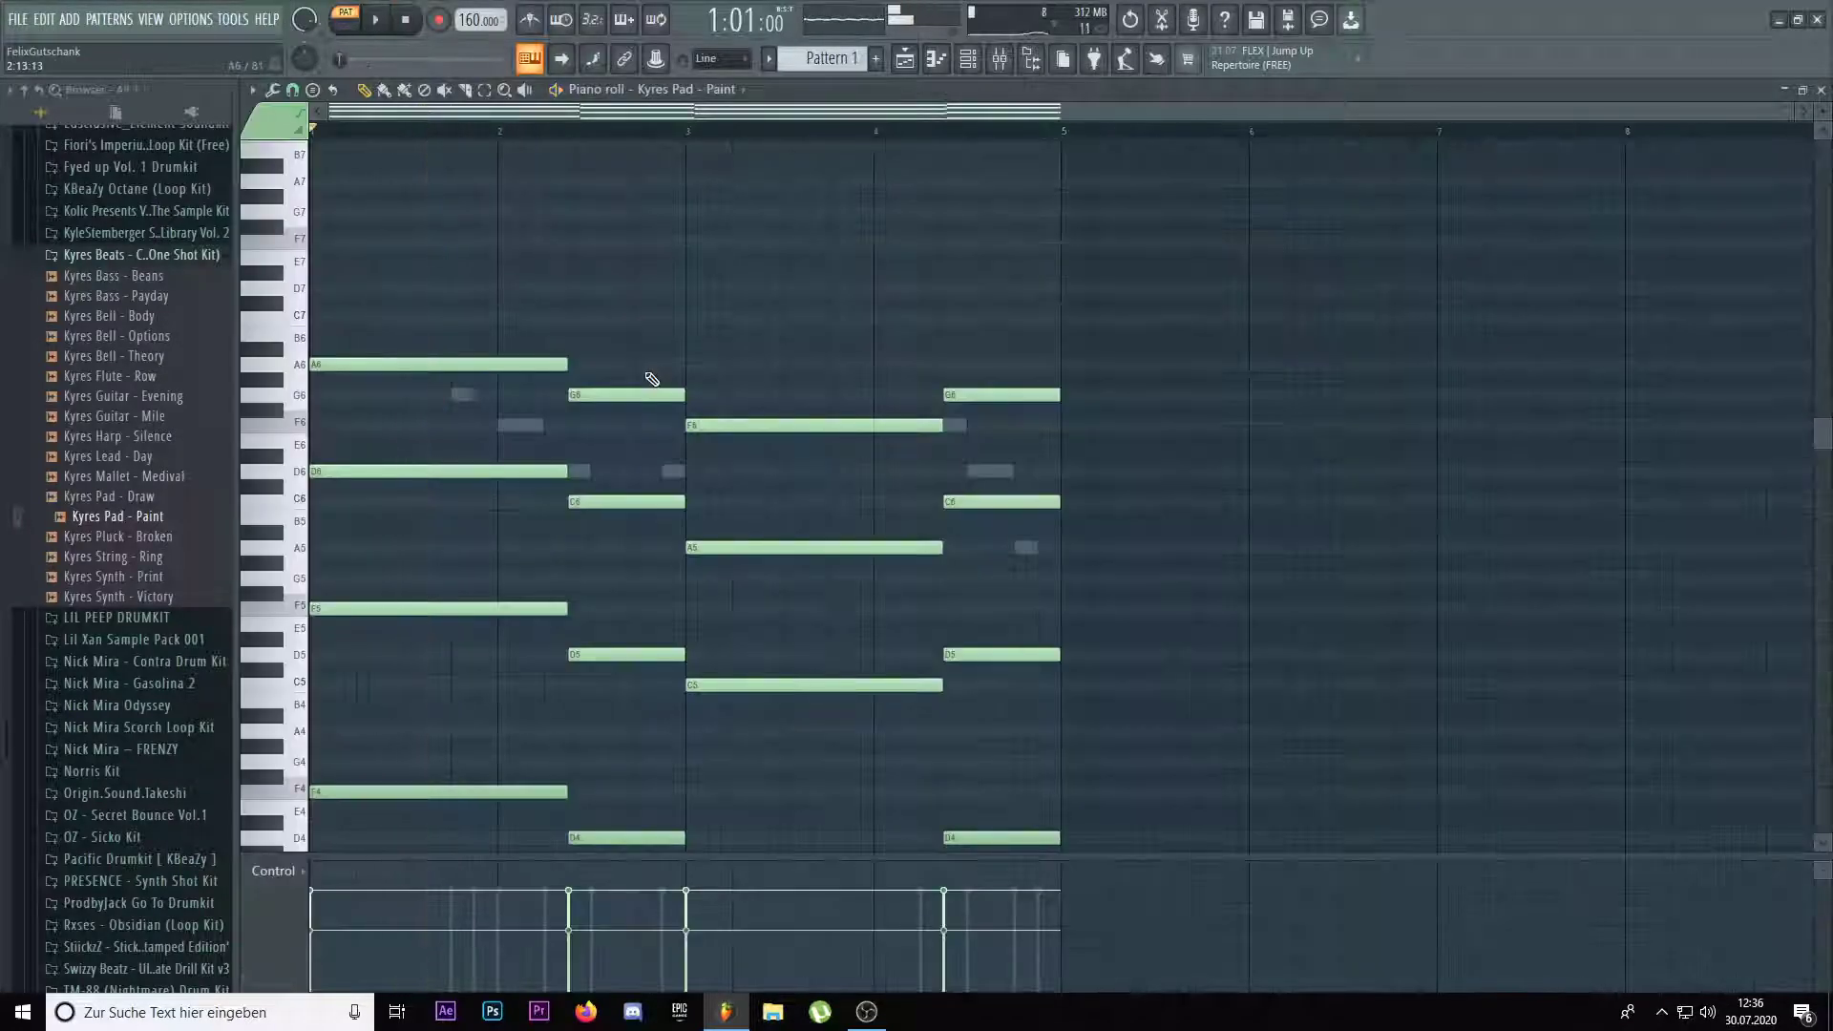
{"action": "key", "text": "ctrl+Down"}
{"action": "key", "text": "space"}
{"action": "scroll", "coordinate": [652, 379], "scroll_direction": "down", "scroll_amount": 6}
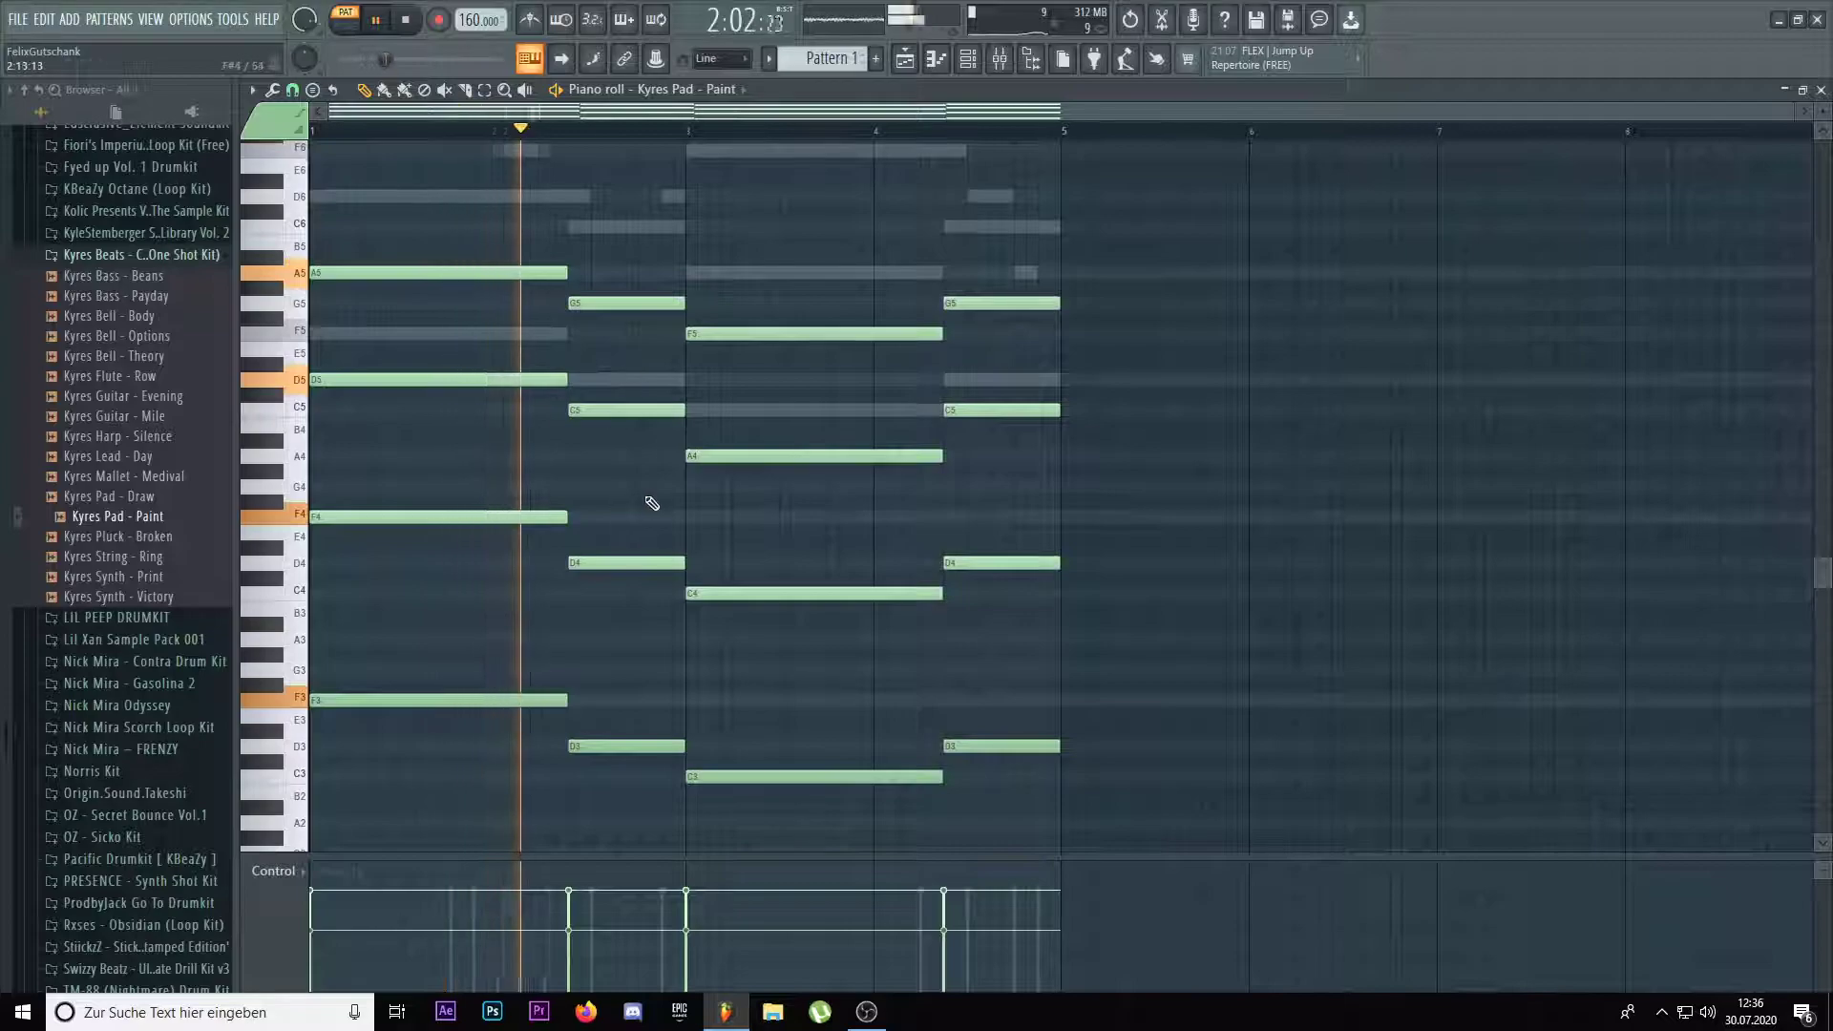
{"action": "key", "text": "F7"}
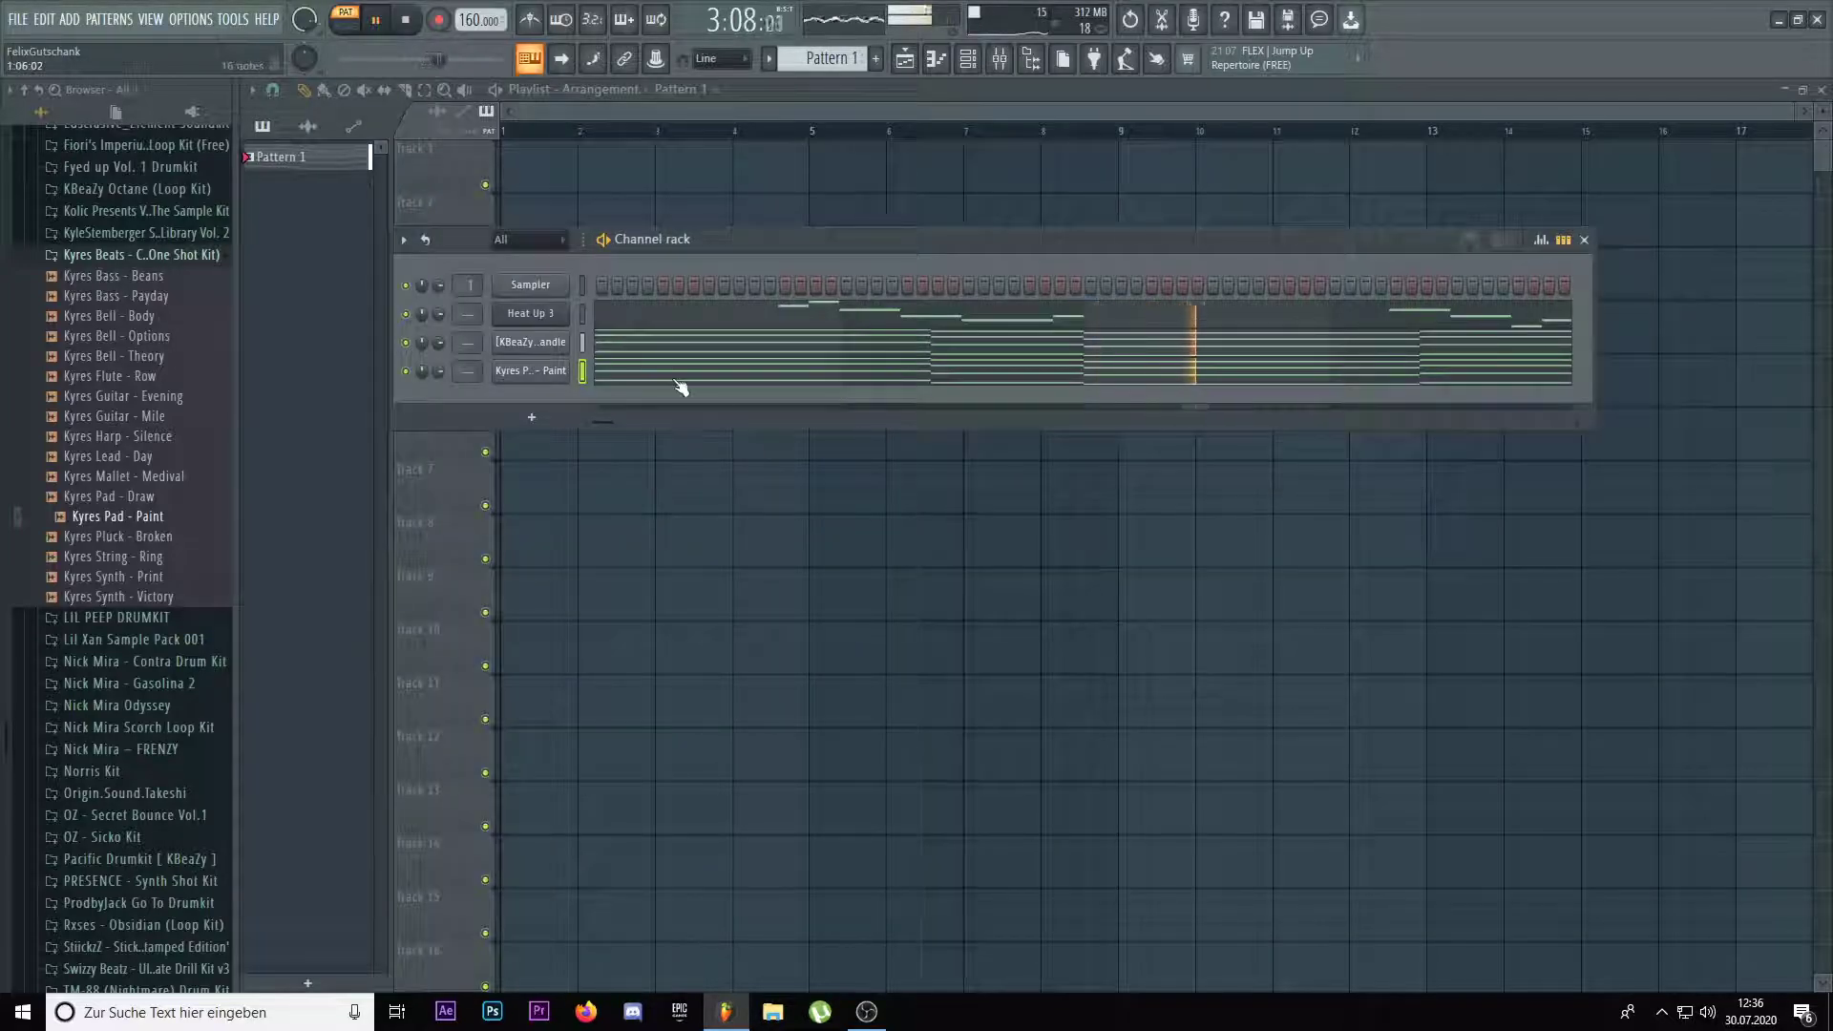
{"action": "left_click", "coordinate": [673, 321]}
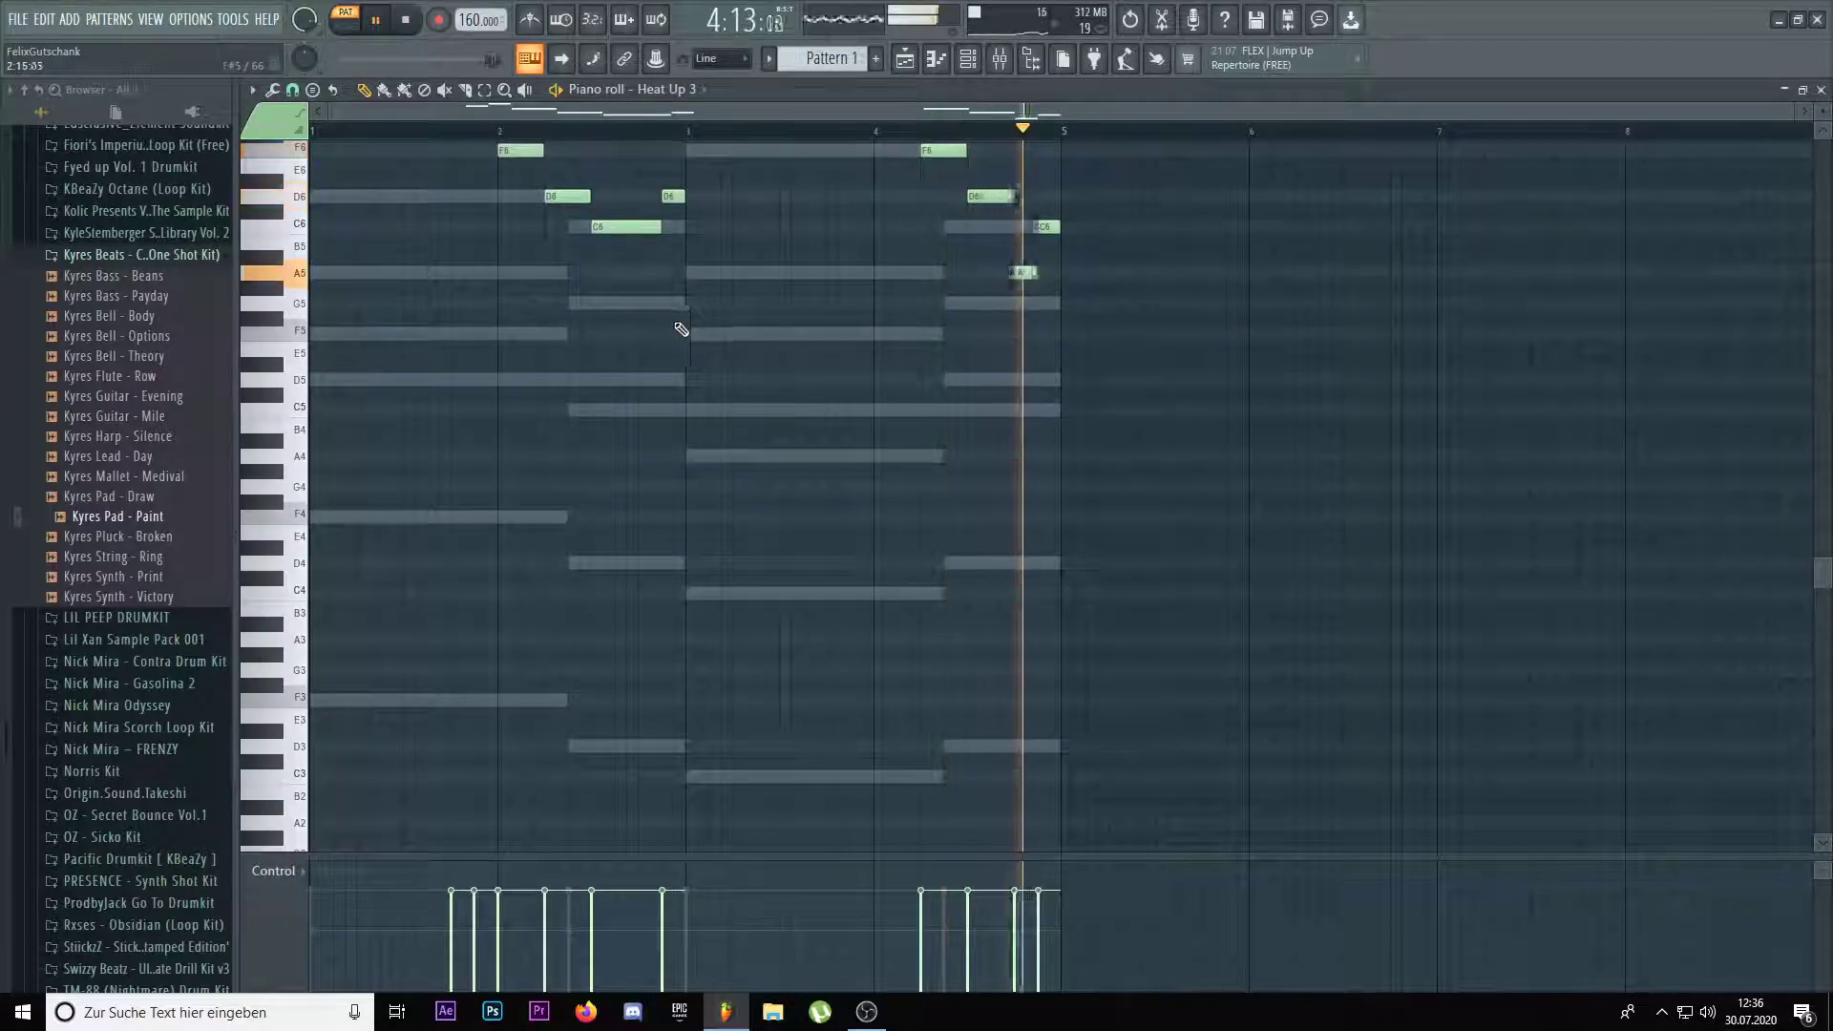
{"action": "scroll", "coordinate": [689, 322], "scroll_direction": "up", "scroll_amount": 3}
{"action": "key", "text": "F7"}
Audition the 808 samples in the ProdbyJack Go To Drumkit and add 808 [ Zay ] as a new channel
{"action": "scroll", "coordinate": [143, 315], "scroll_direction": "up", "scroll_amount": 8}
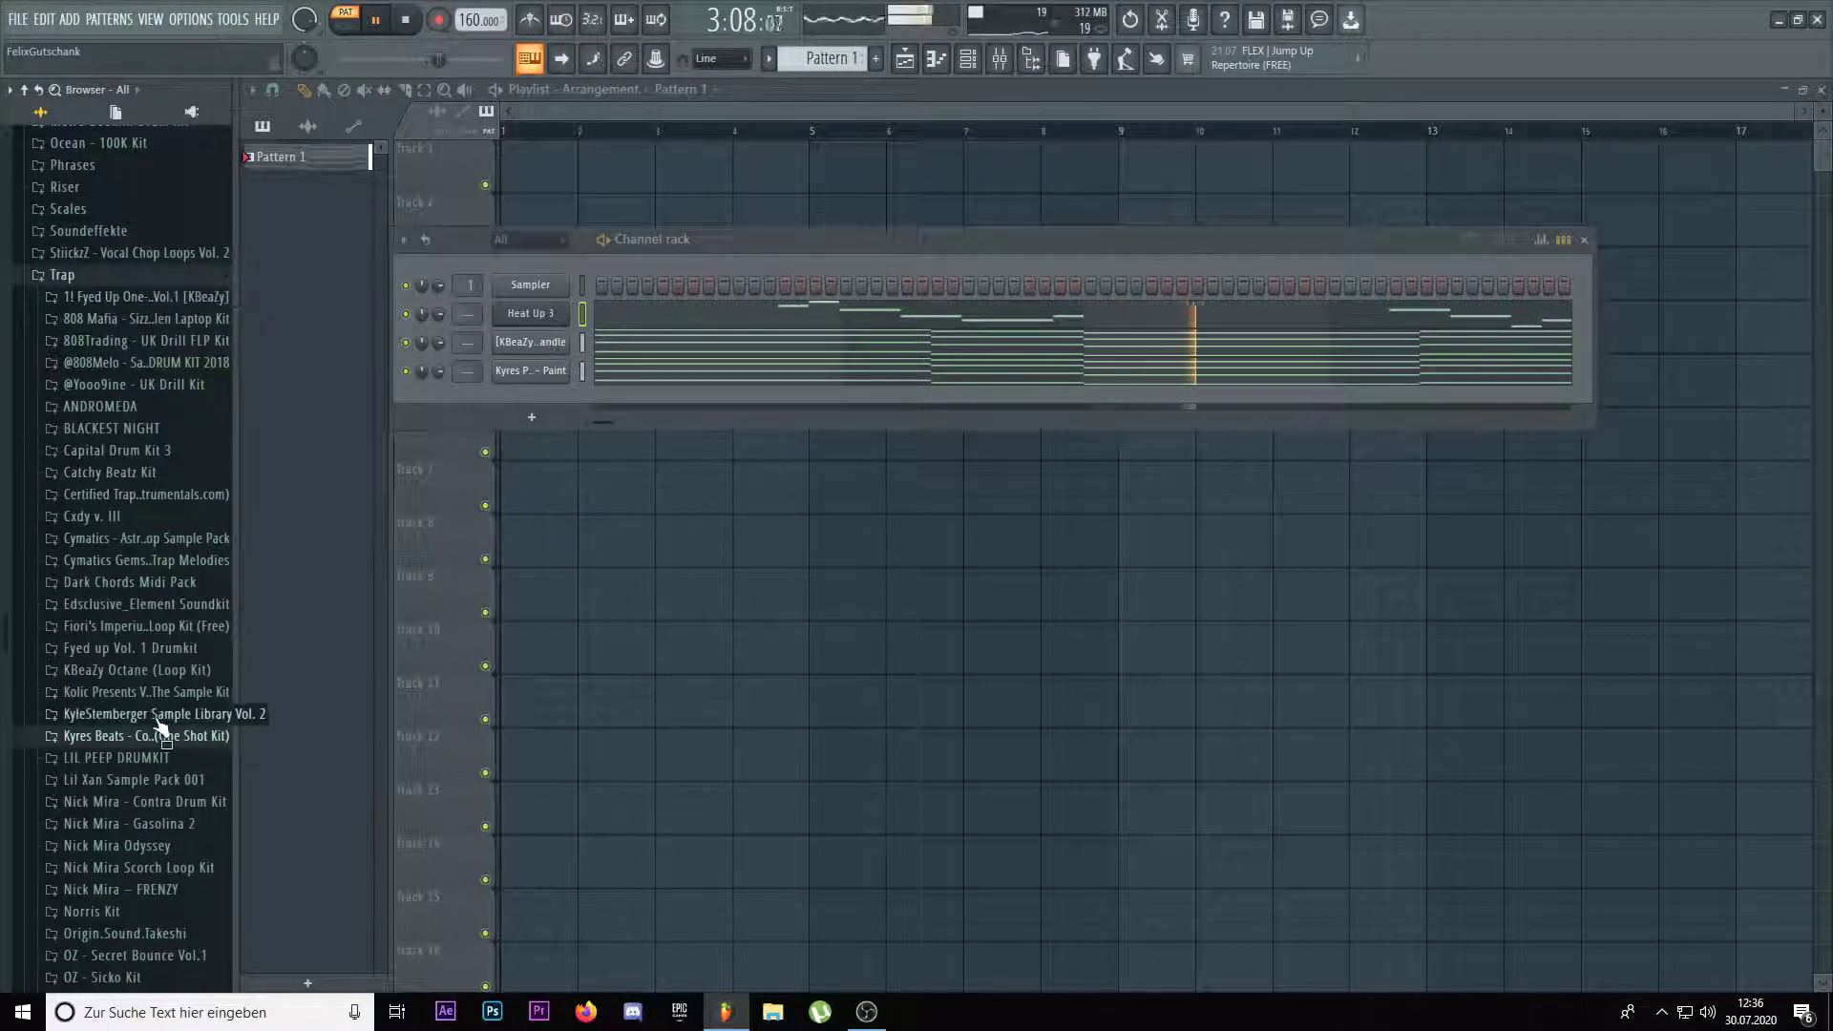
{"action": "scroll", "coordinate": [158, 724], "scroll_direction": "down", "scroll_amount": 7}
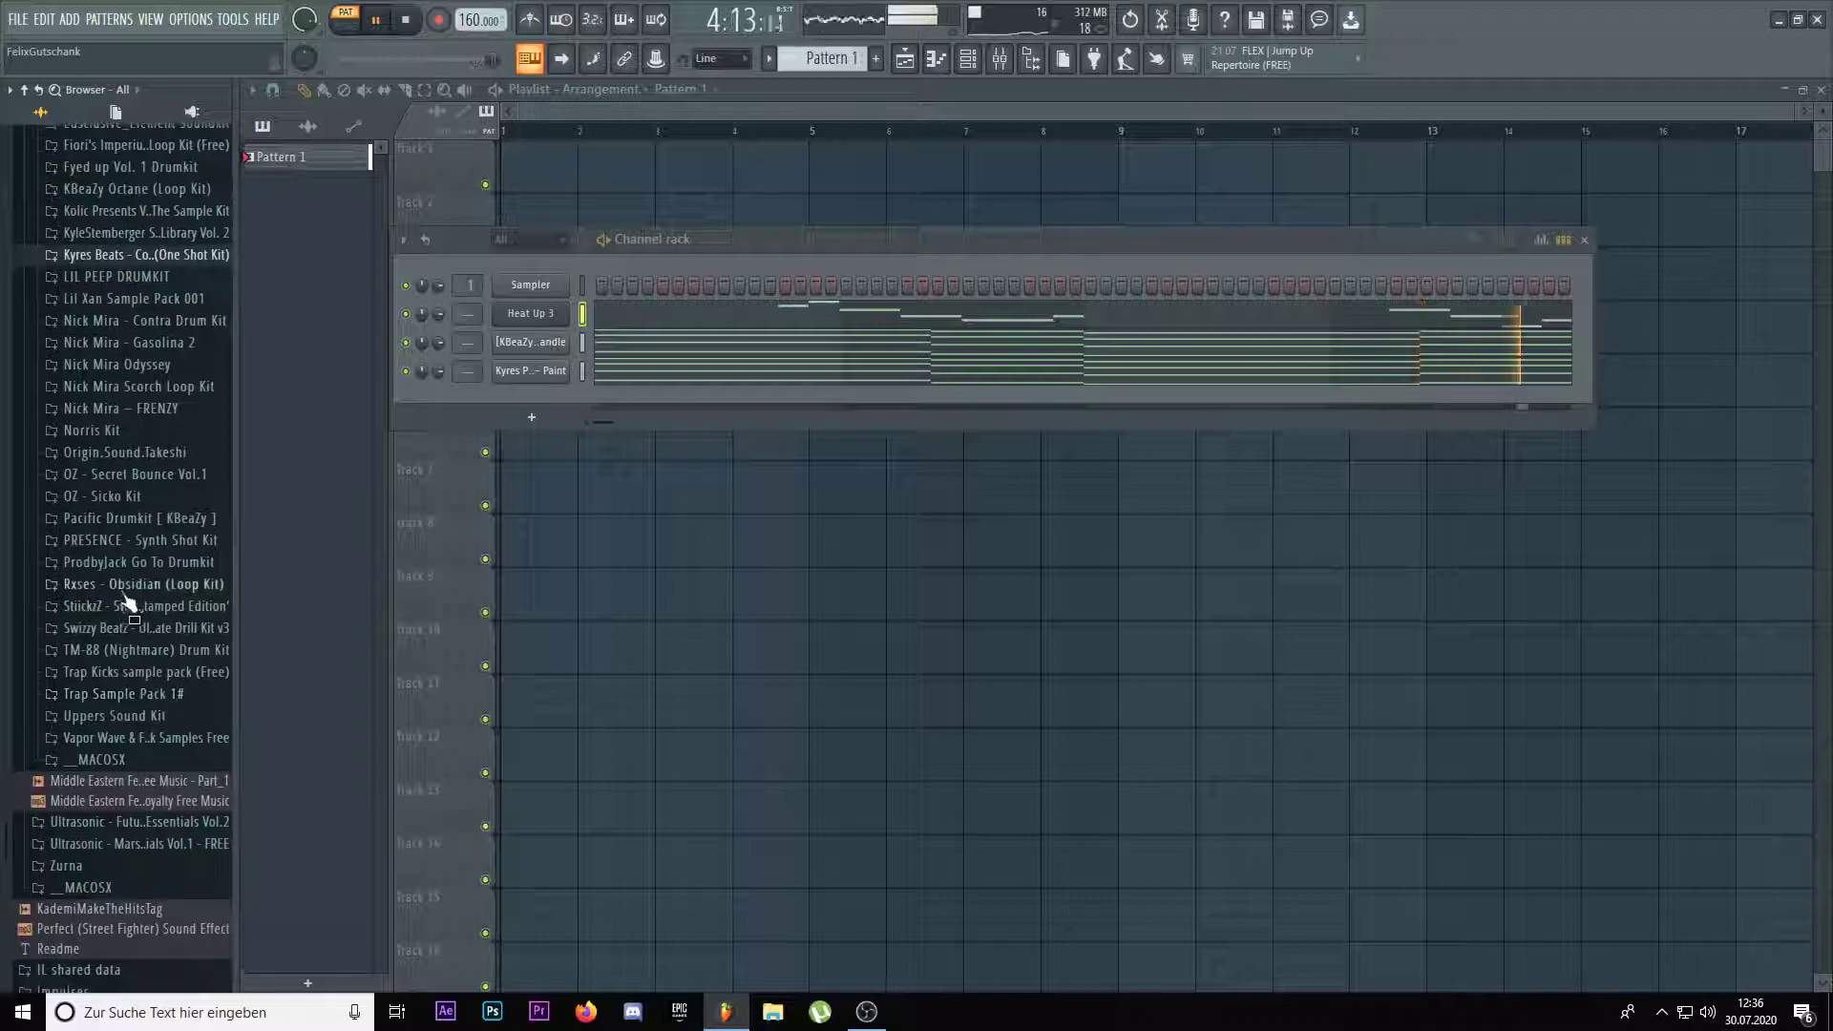
{"action": "left_click", "coordinate": [139, 562]}
{"action": "left_click", "coordinate": [87, 584]}
{"action": "left_click", "coordinate": [115, 726]}
{"action": "left_click", "coordinate": [123, 645]}
{"action": "left_click", "coordinate": [120, 627]}
{"action": "left_click", "coordinate": [122, 645]}
{"action": "left_click", "coordinate": [137, 727]}
{"action": "left_click", "coordinate": [120, 647]}
{"action": "left_click_drag", "start_coordinate": [128, 654], "coordinate": [532, 395]}
Load the 808 [ Zay ] sample into Edison and detect its pitch regions
{"action": "left_click", "coordinate": [355, 214]}
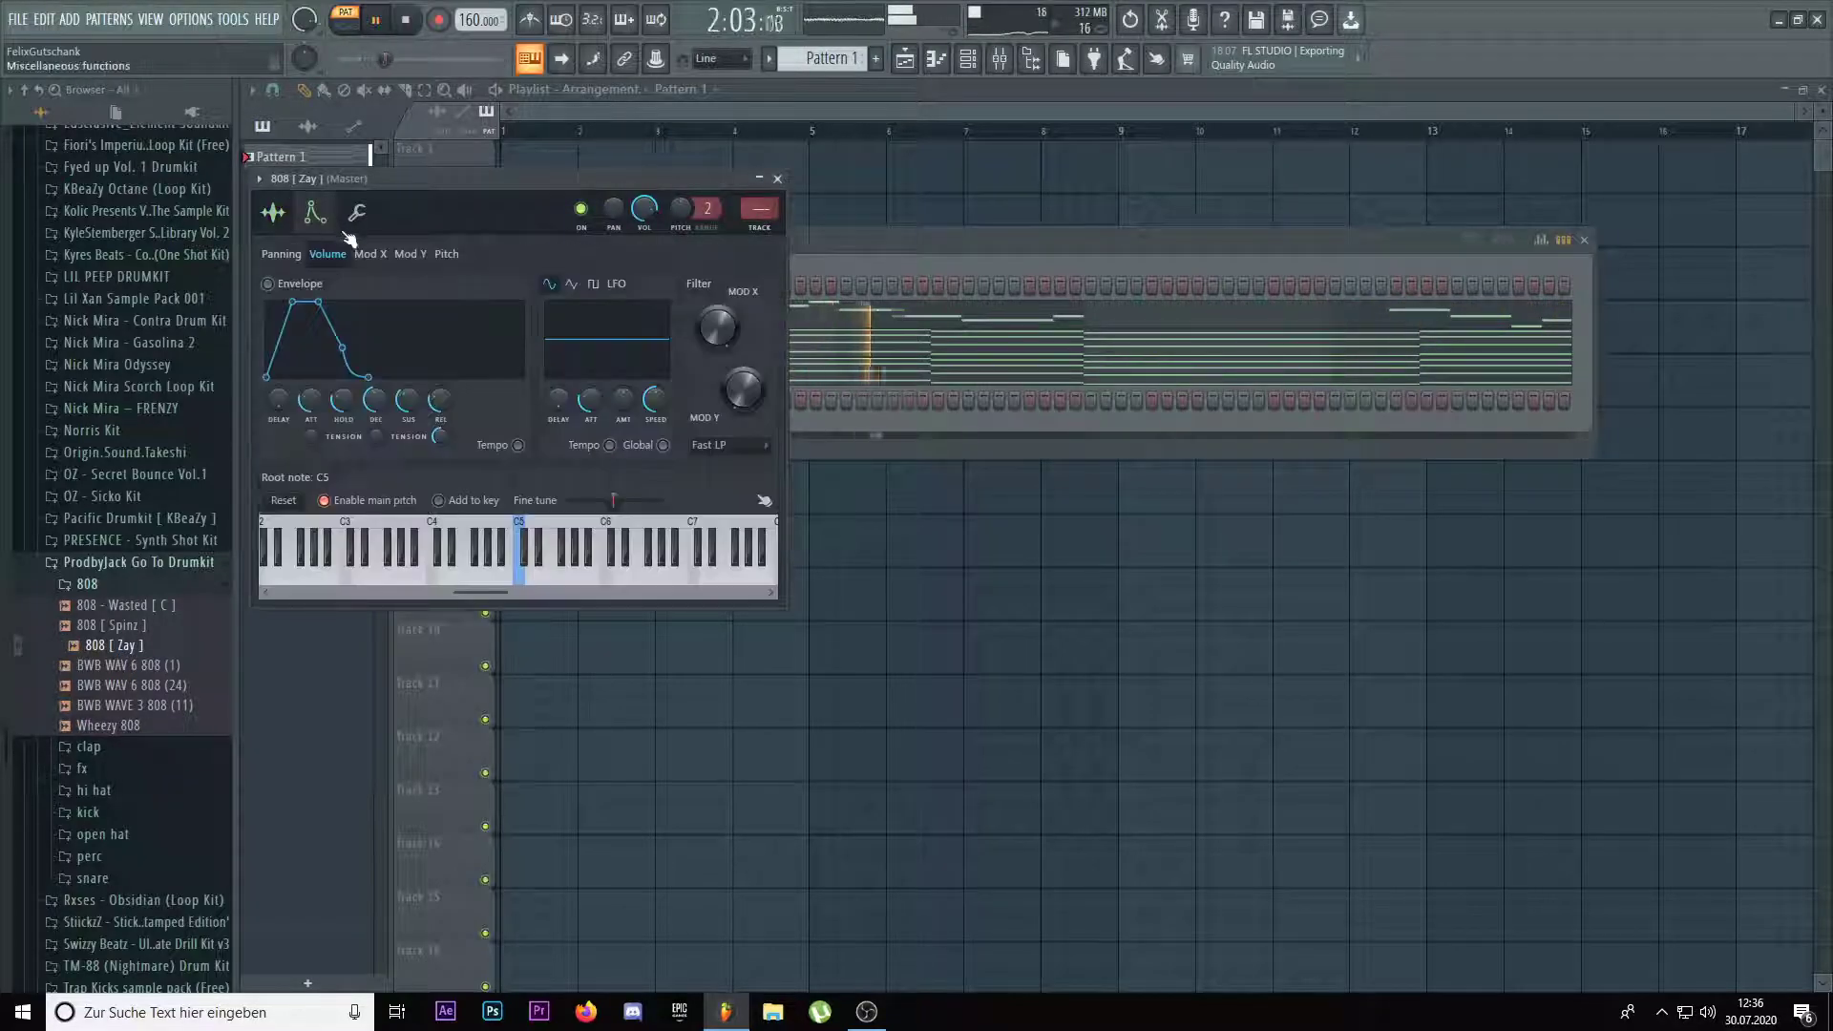
{"action": "left_click", "coordinate": [273, 212]}
{"action": "right_click", "coordinate": [376, 576]}
{"action": "left_click", "coordinate": [417, 619]}
{"action": "right_click", "coordinate": [417, 482]}
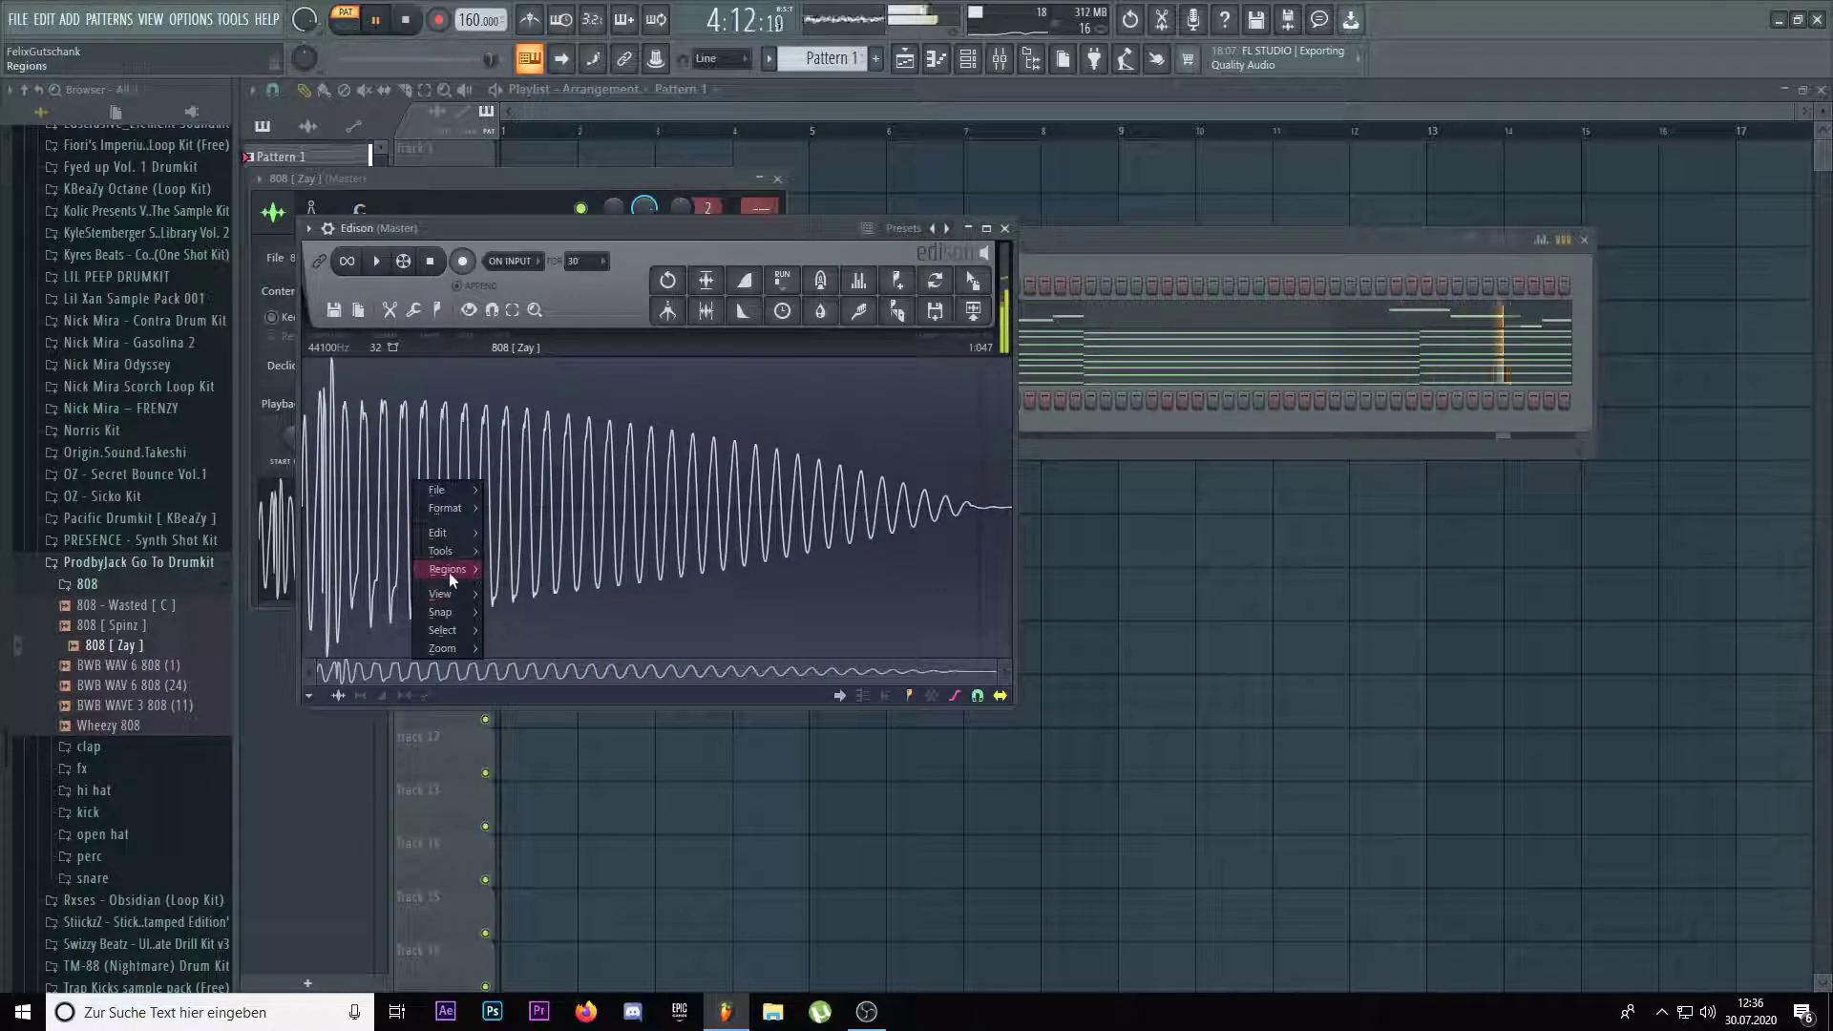
{"action": "mouse_move", "coordinate": [448, 571]}
{"action": "left_click", "coordinate": [585, 807]}
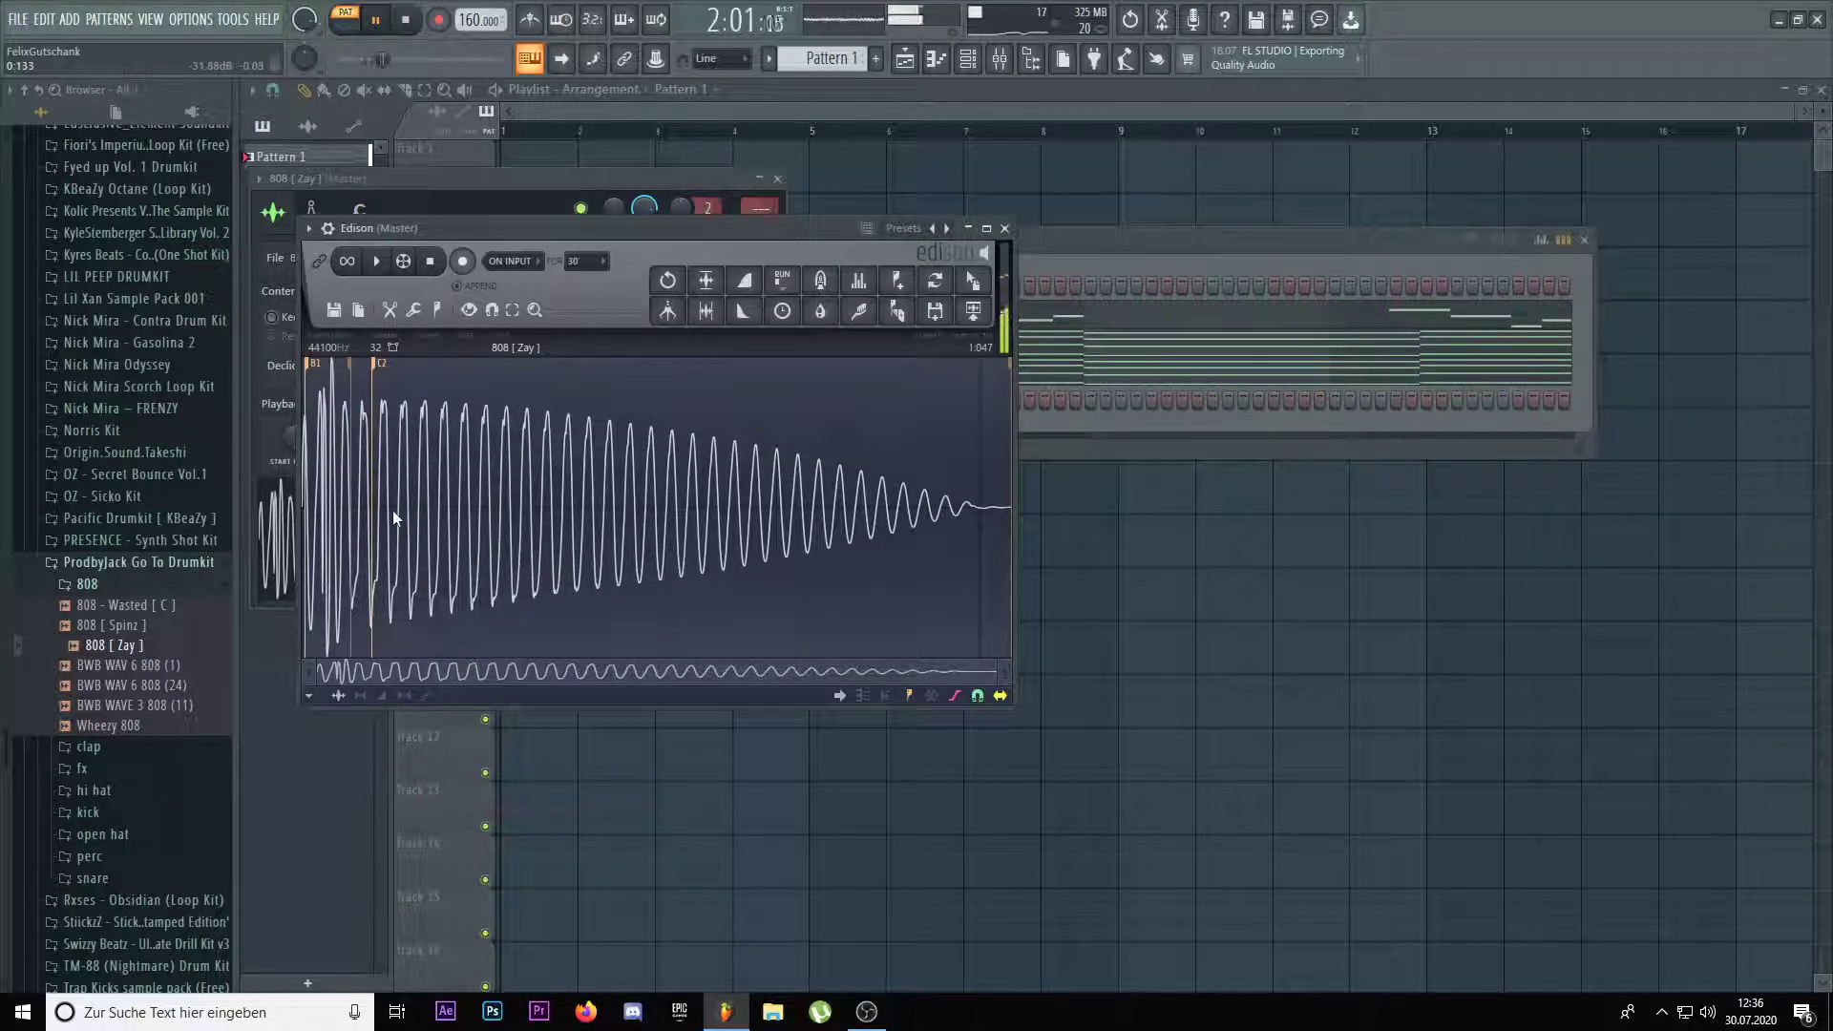
{"action": "key", "text": "Escape"}
Set the root note of the 808 [ Zay ] channel to B4
{"action": "left_click", "coordinate": [315, 212]}
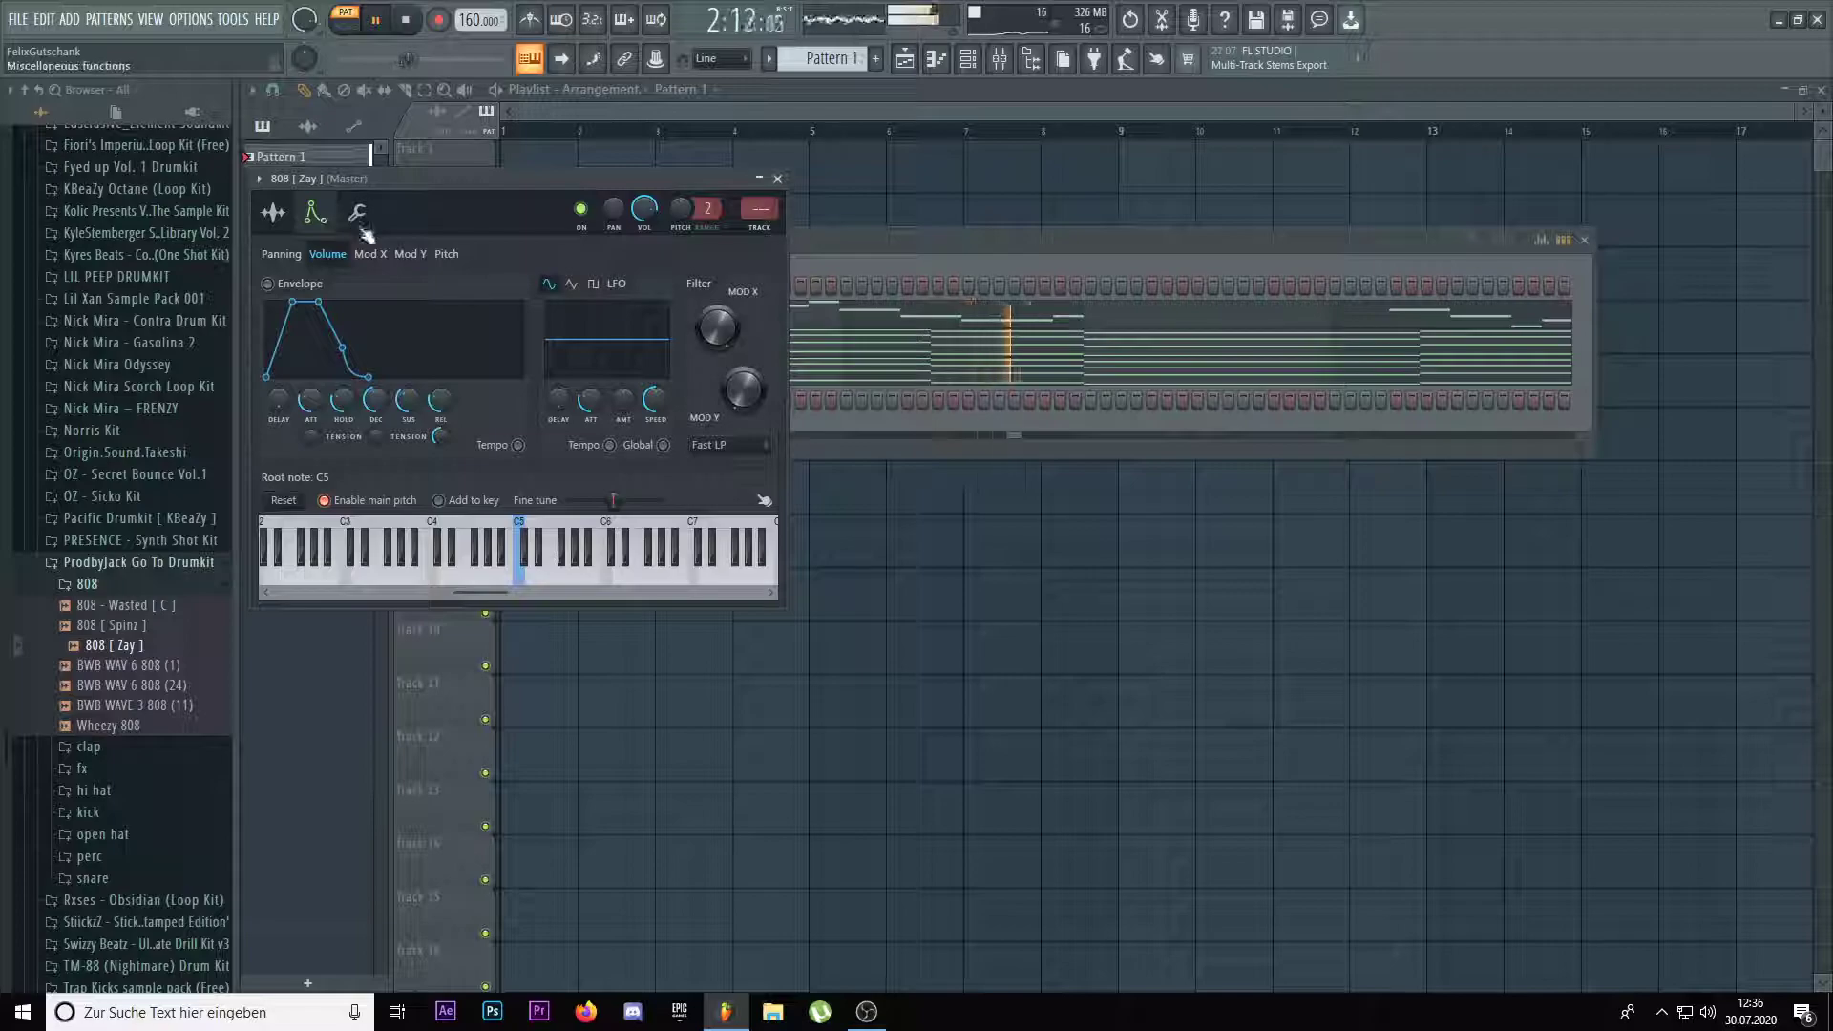
{"action": "left_click", "coordinate": [476, 575]}
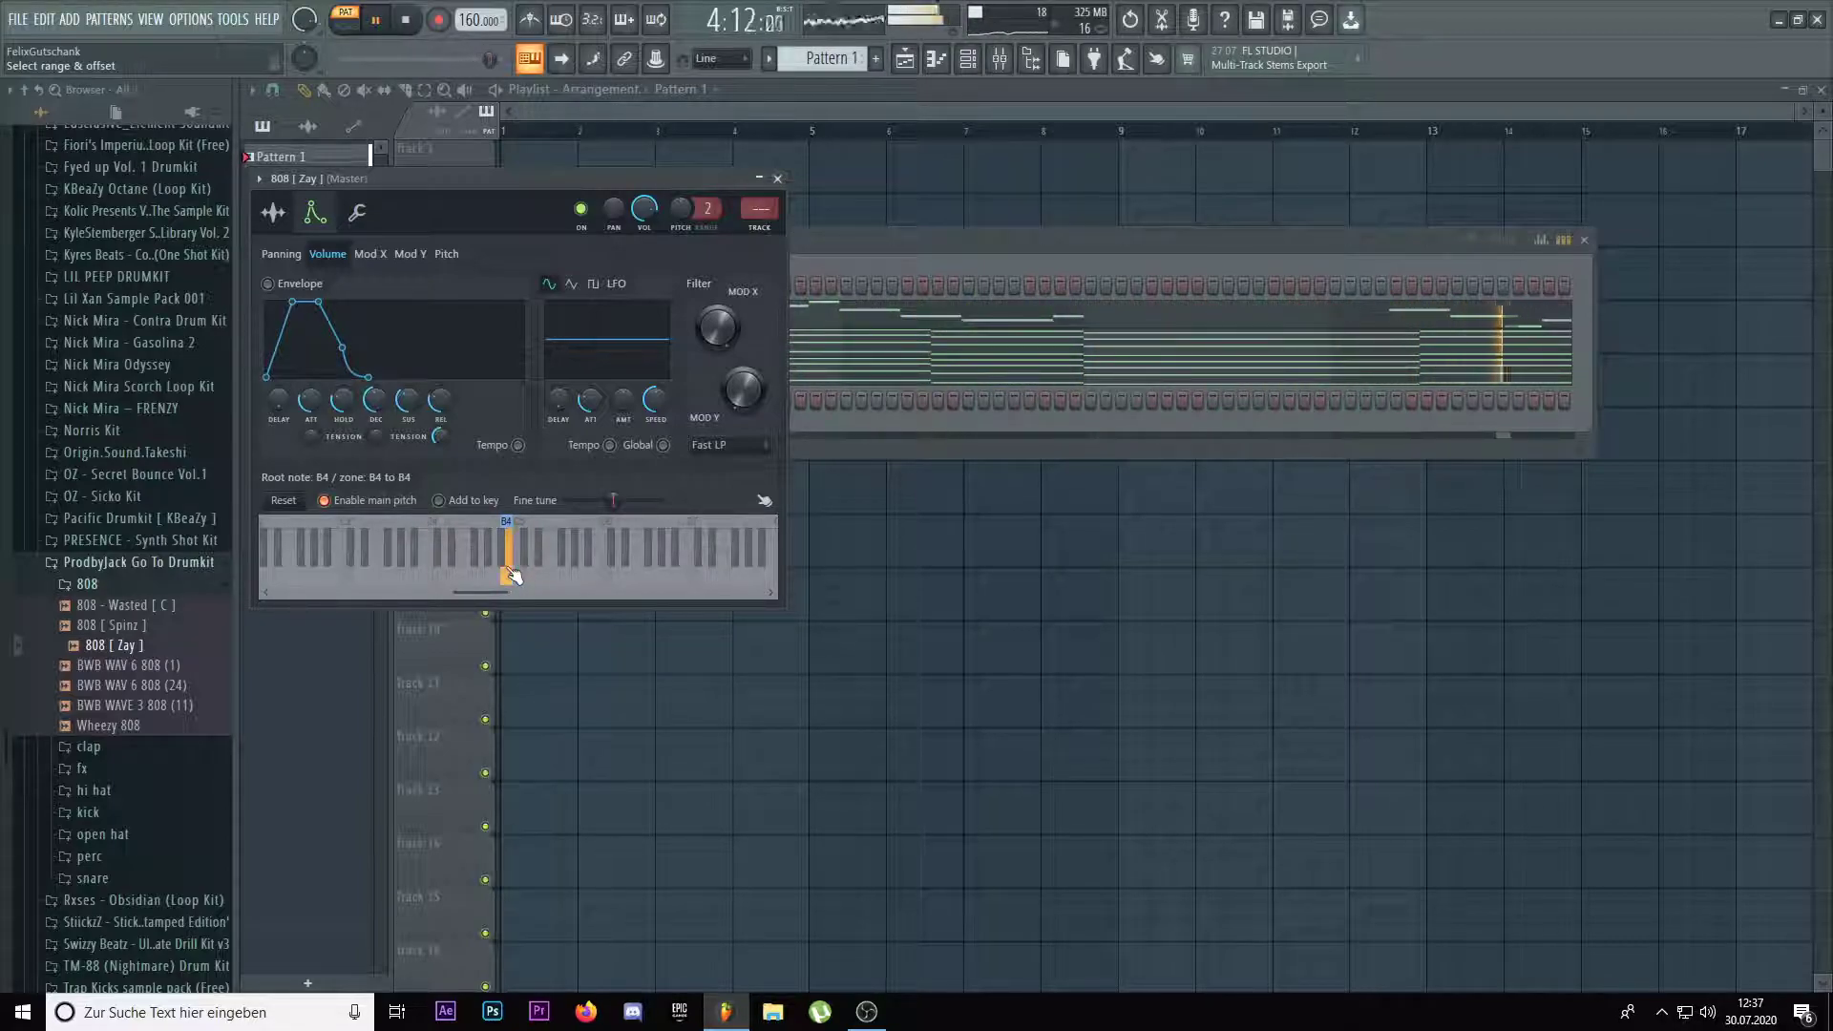
{"action": "left_click", "coordinate": [273, 212]}
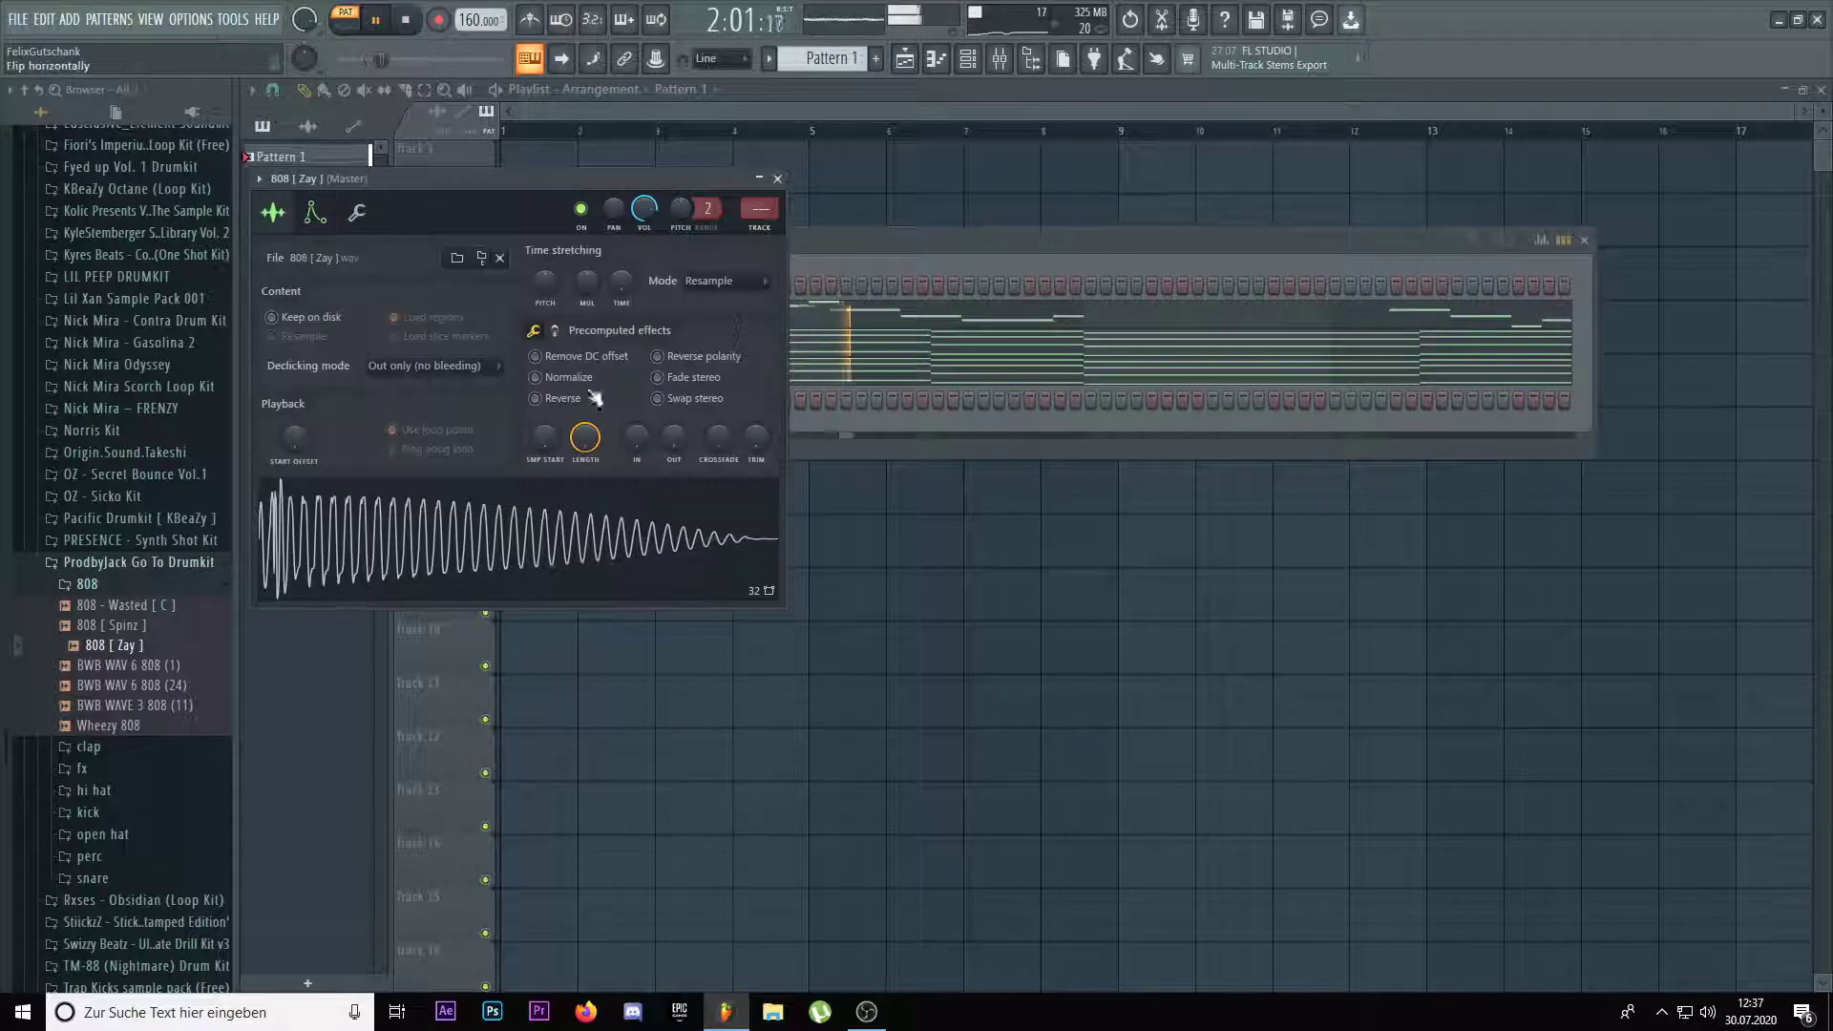
{"action": "key", "text": "Escape"}
{"action": "right_click", "coordinate": [565, 395]}
{"action": "left_click", "coordinate": [586, 397]}
{"action": "key", "text": "space"}
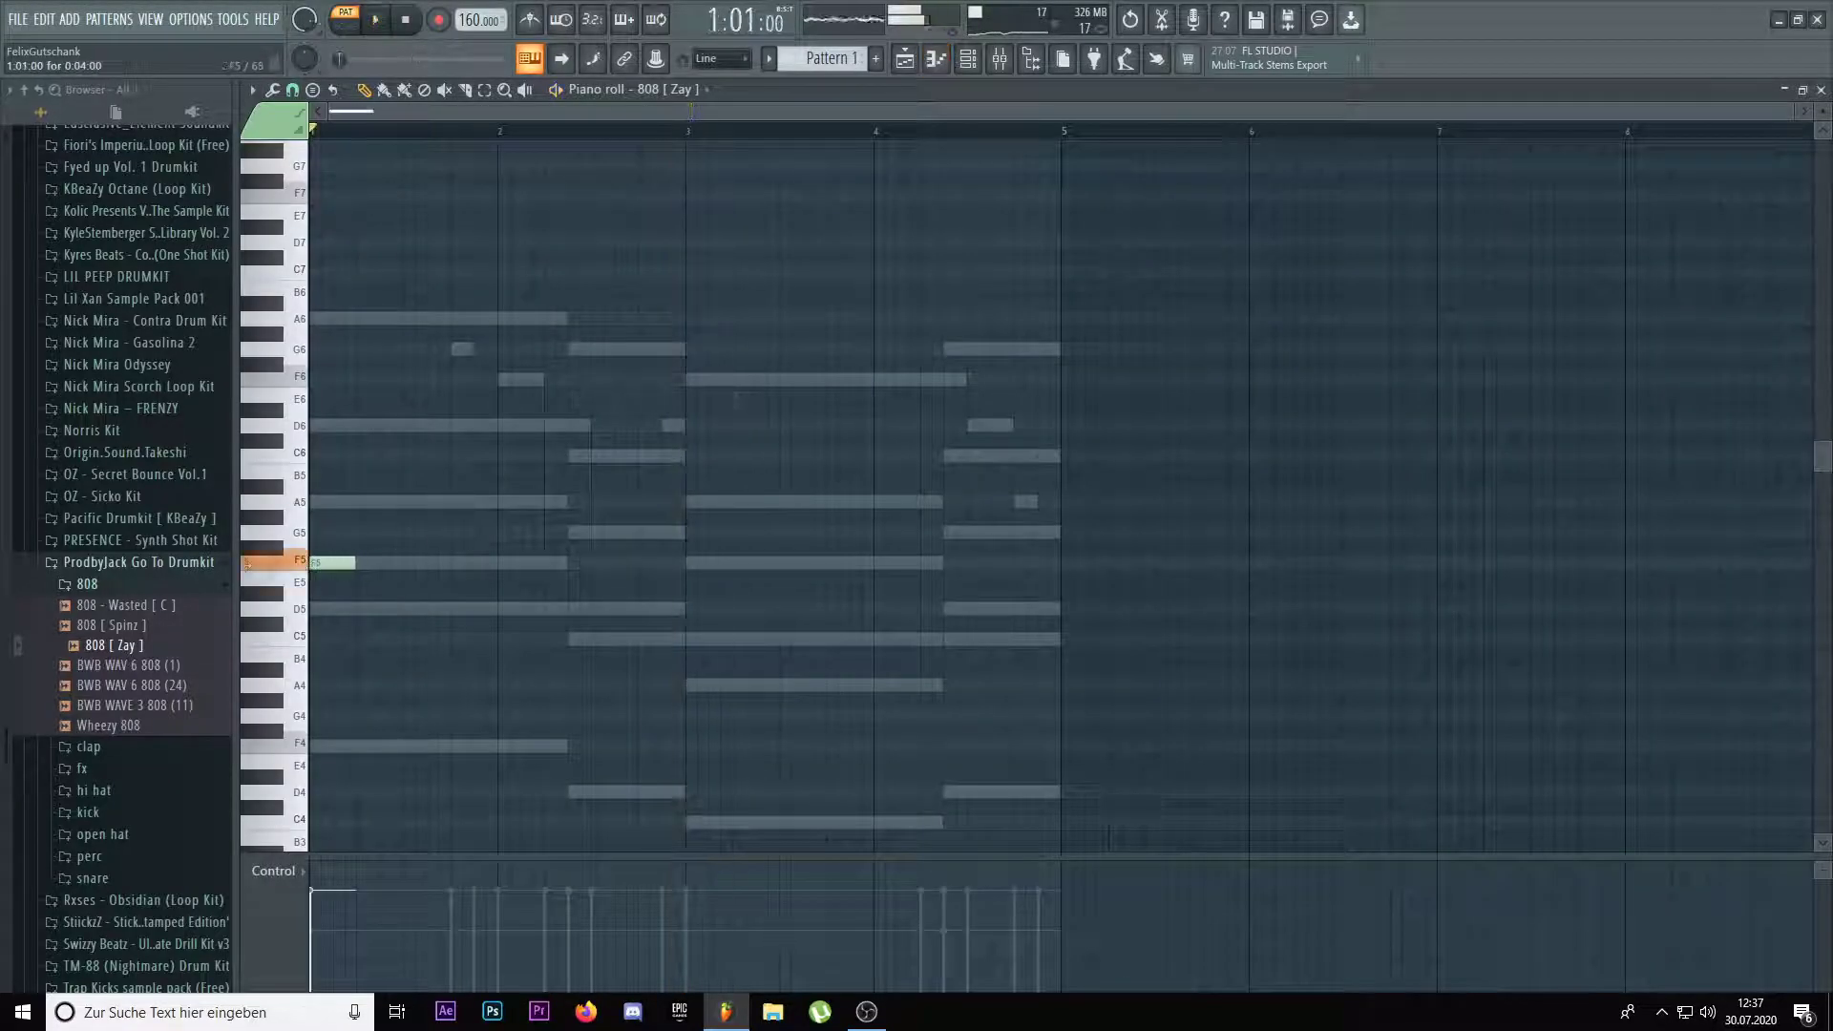
{"action": "key", "text": "Escape"}
{"action": "right_click", "coordinate": [561, 397]}
{"action": "left_click", "coordinate": [600, 402]}
{"action": "key", "text": "Escape"}
{"action": "right_click", "coordinate": [565, 391]}
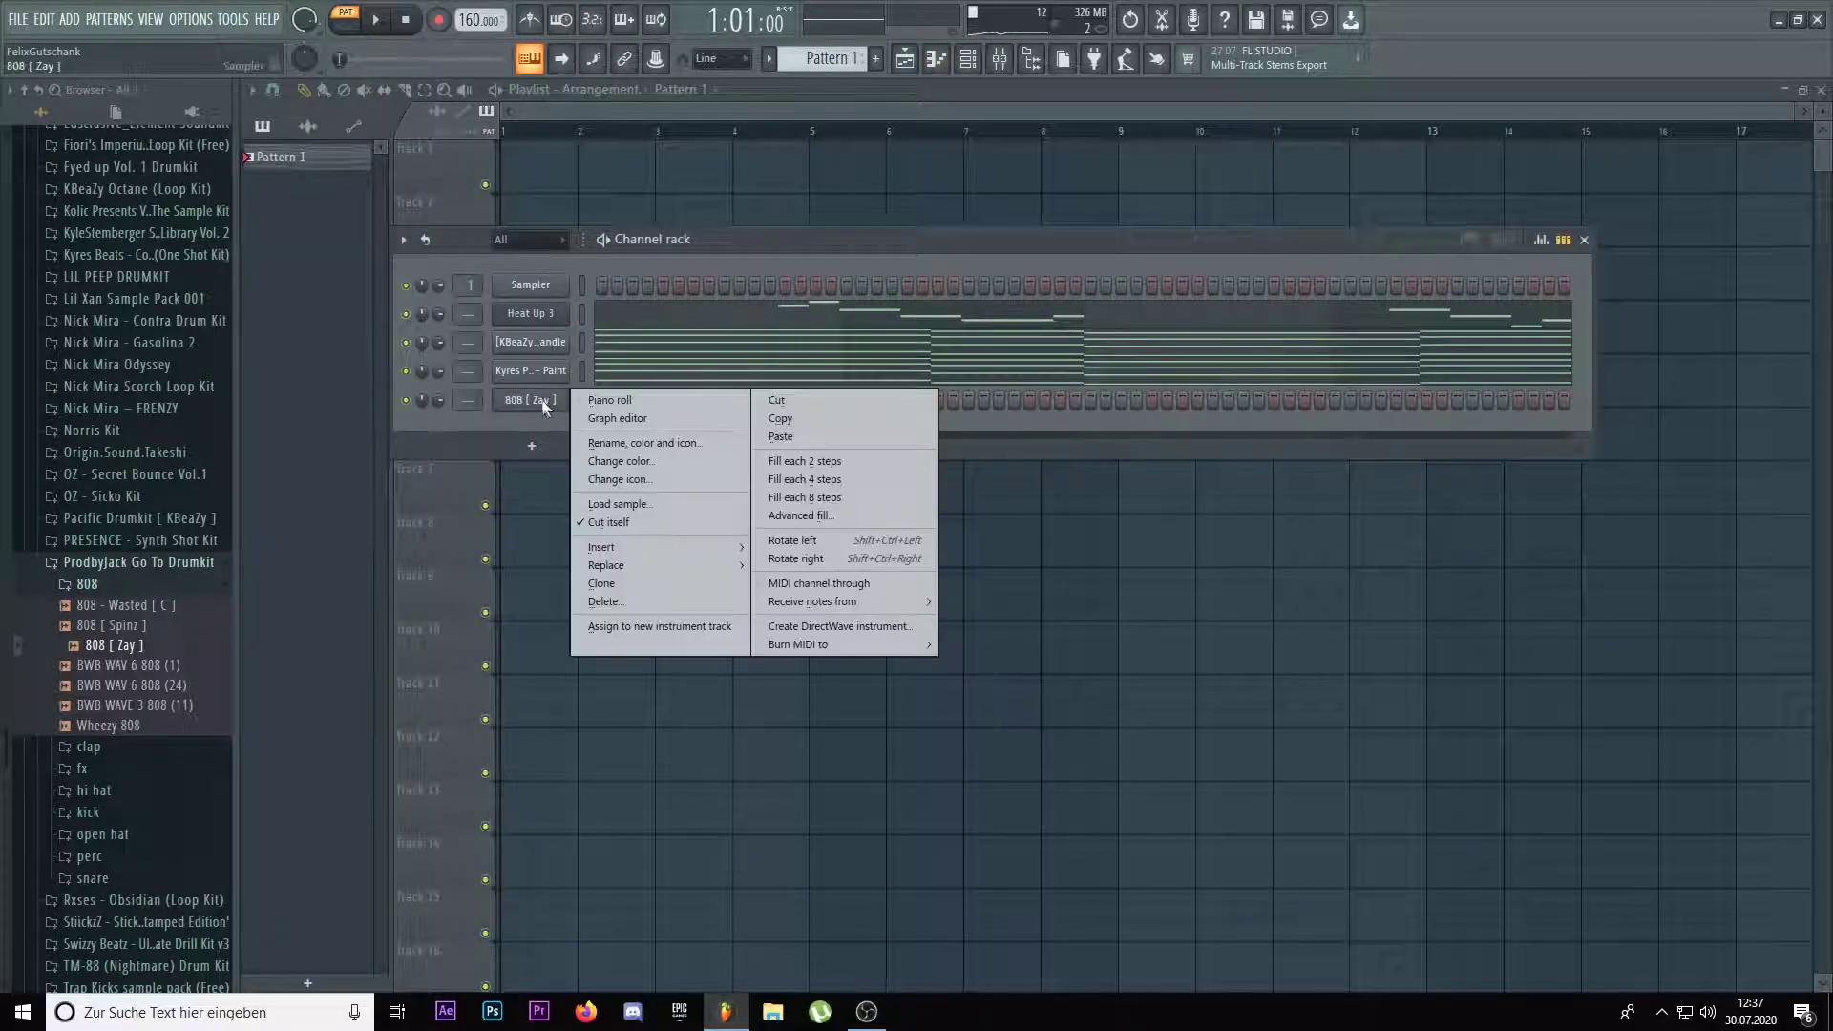
Clear the single-key zone of the 808 [ Zay ] channel while keeping B4 as its root note
{"action": "left_click", "coordinate": [544, 401]}
{"action": "left_click", "coordinate": [315, 212]}
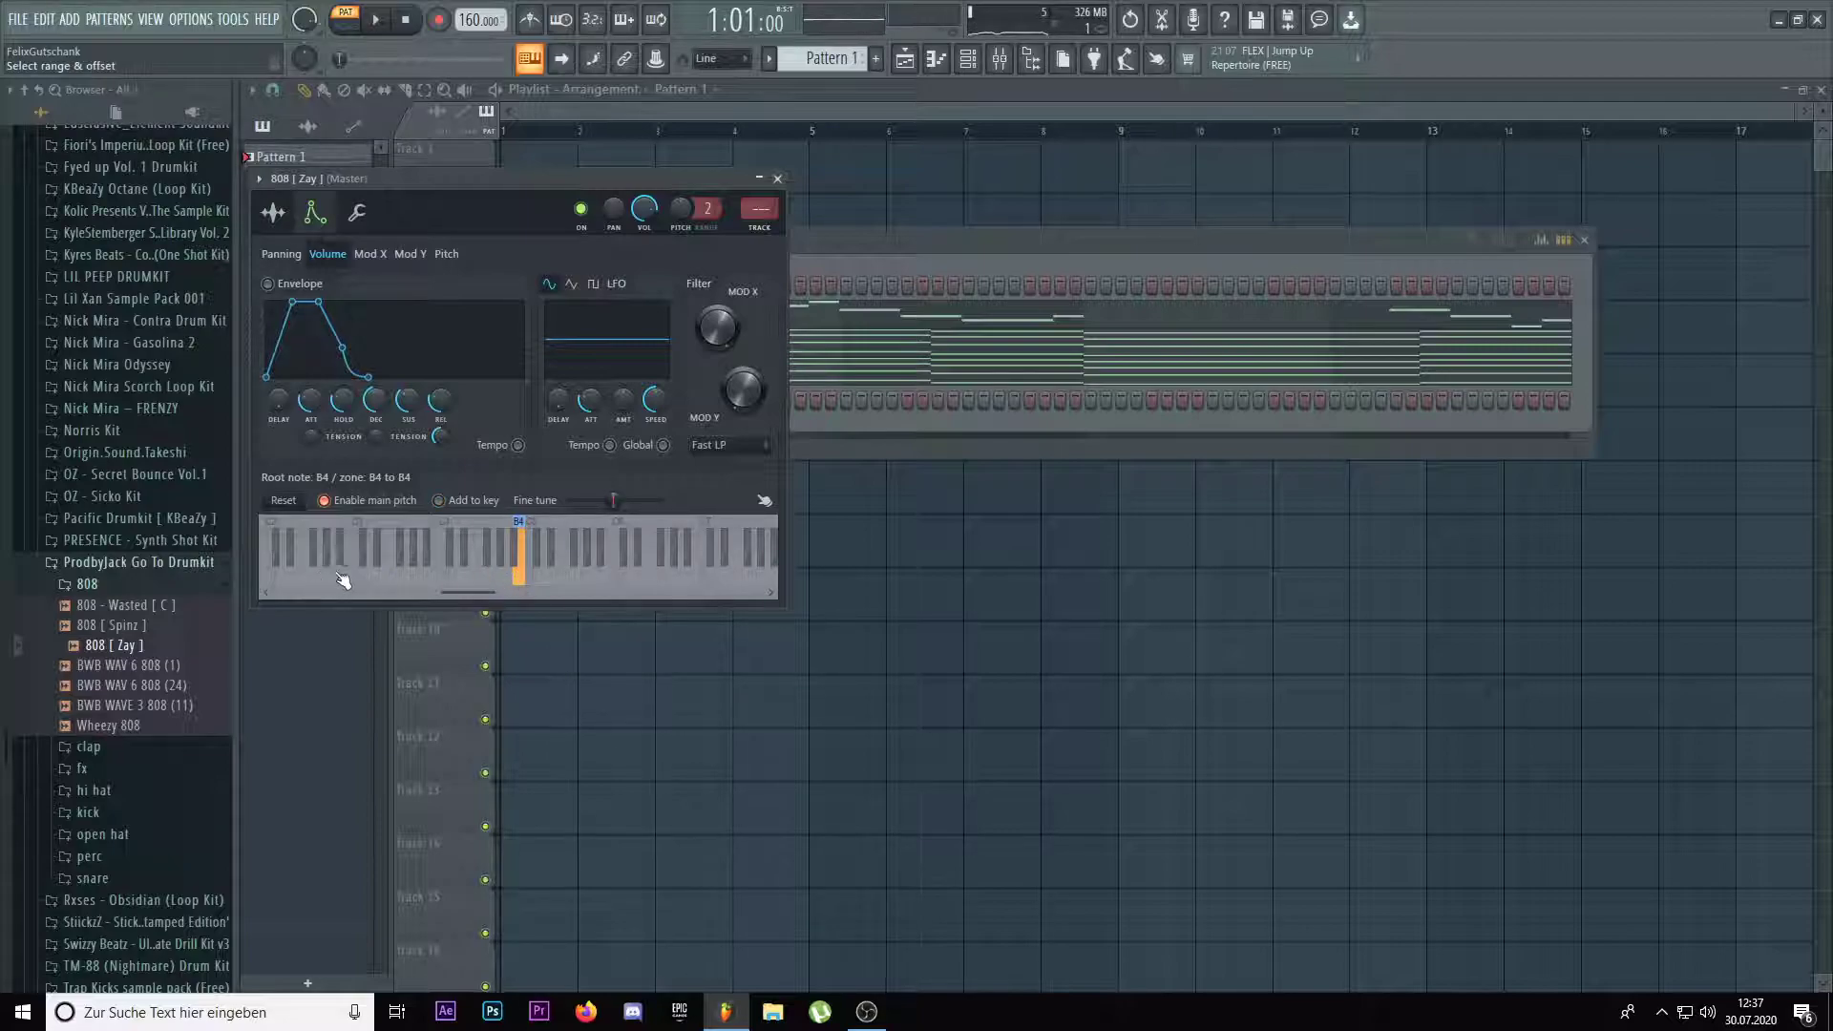
{"action": "right_click", "coordinate": [516, 577]}
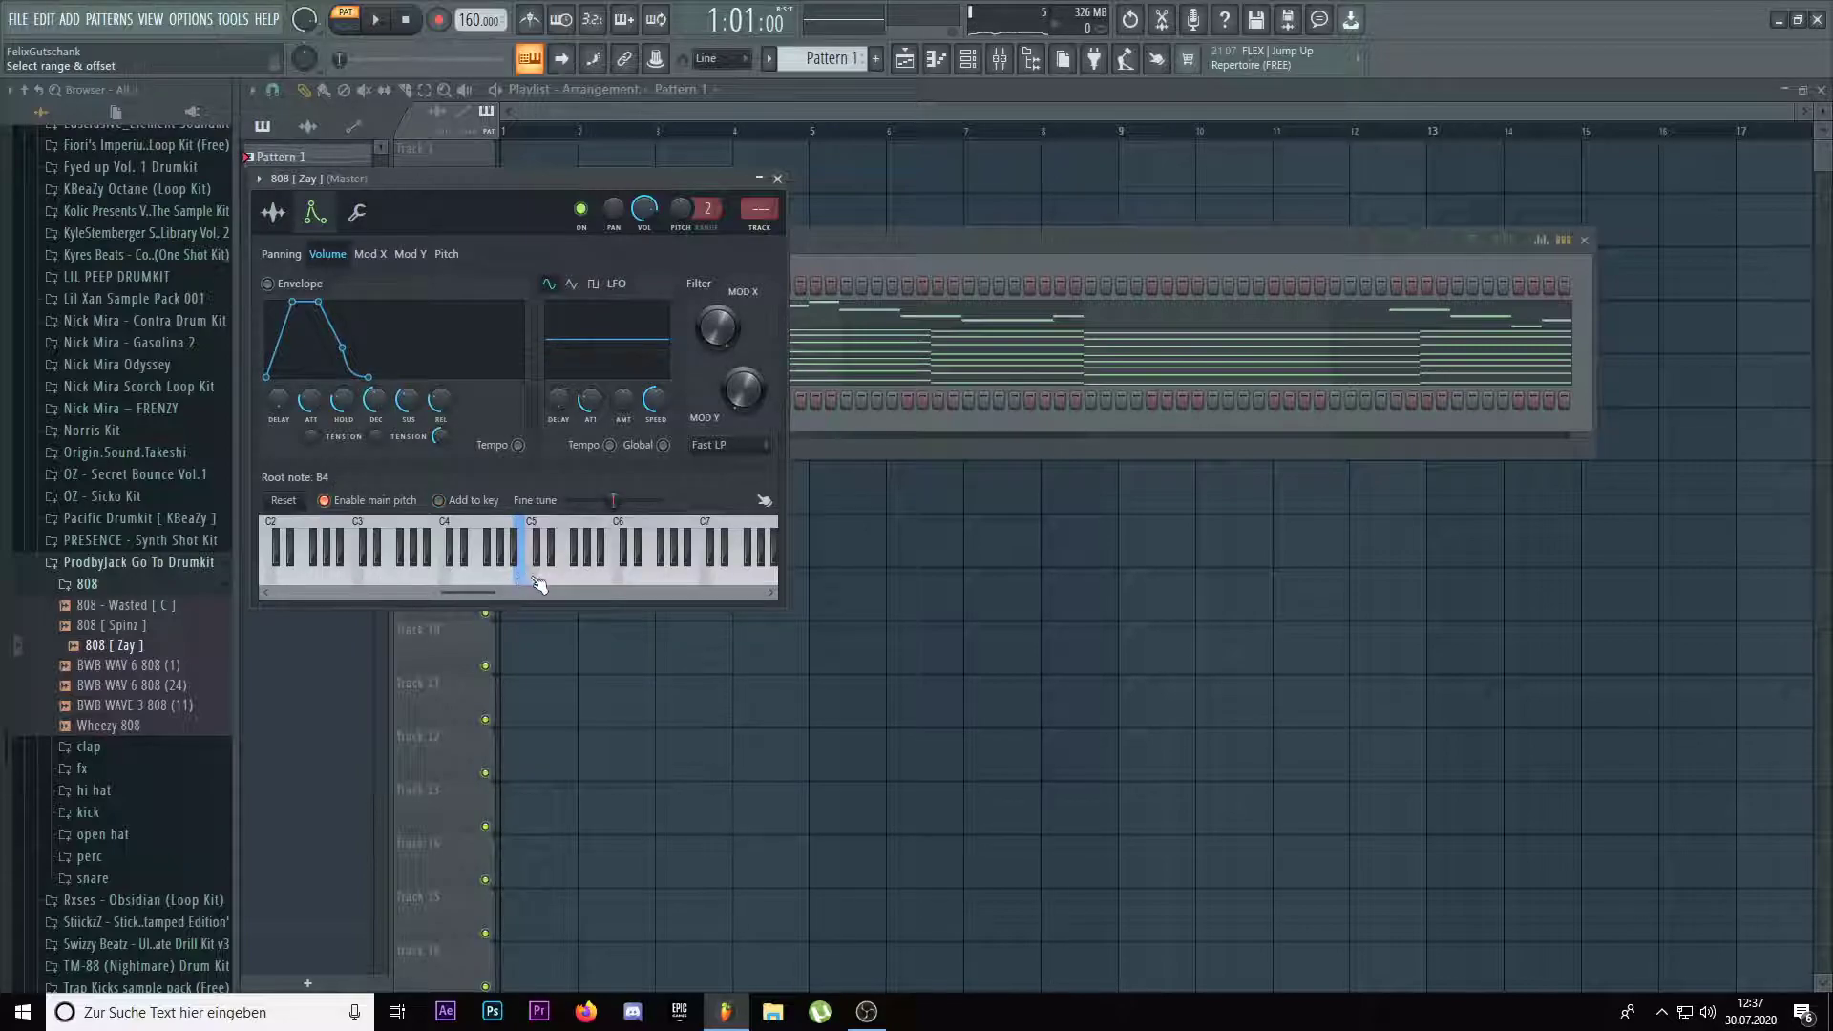
{"action": "key", "text": "Escape"}
{"action": "right_click", "coordinate": [546, 401]}
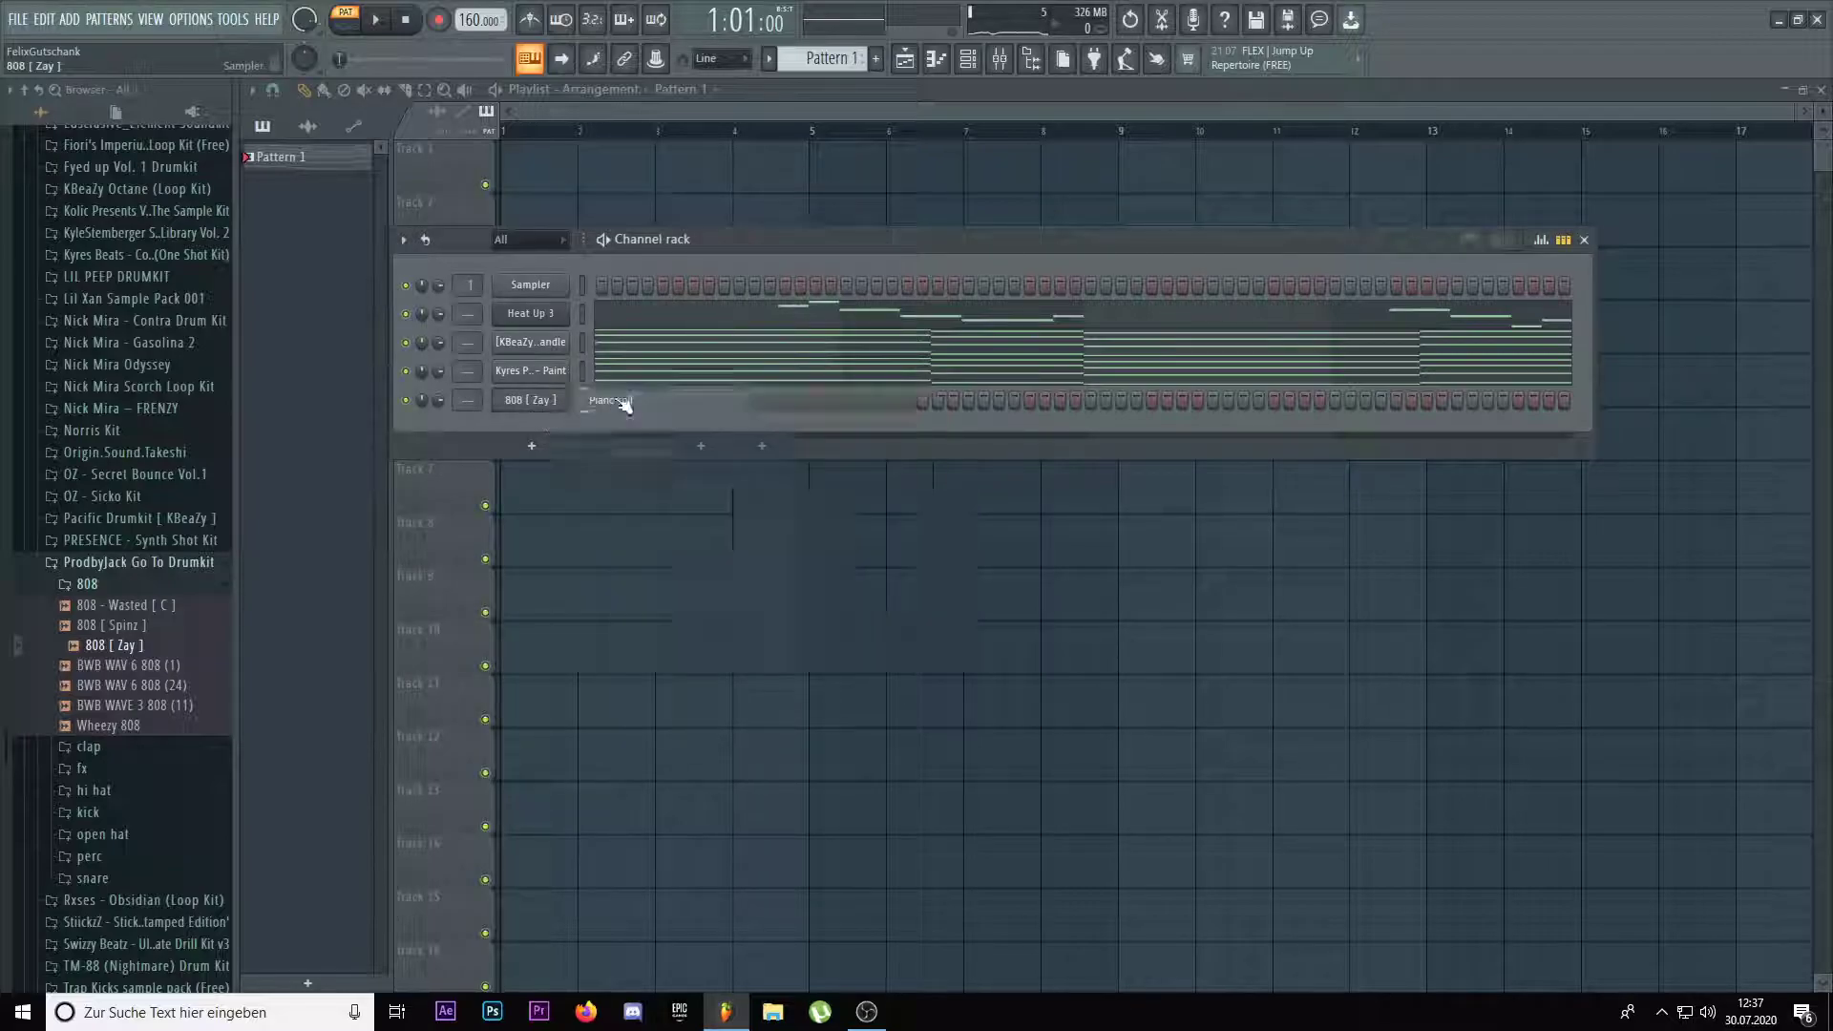
{"action": "left_click", "coordinate": [615, 397]}
{"action": "key", "text": "Escape"}
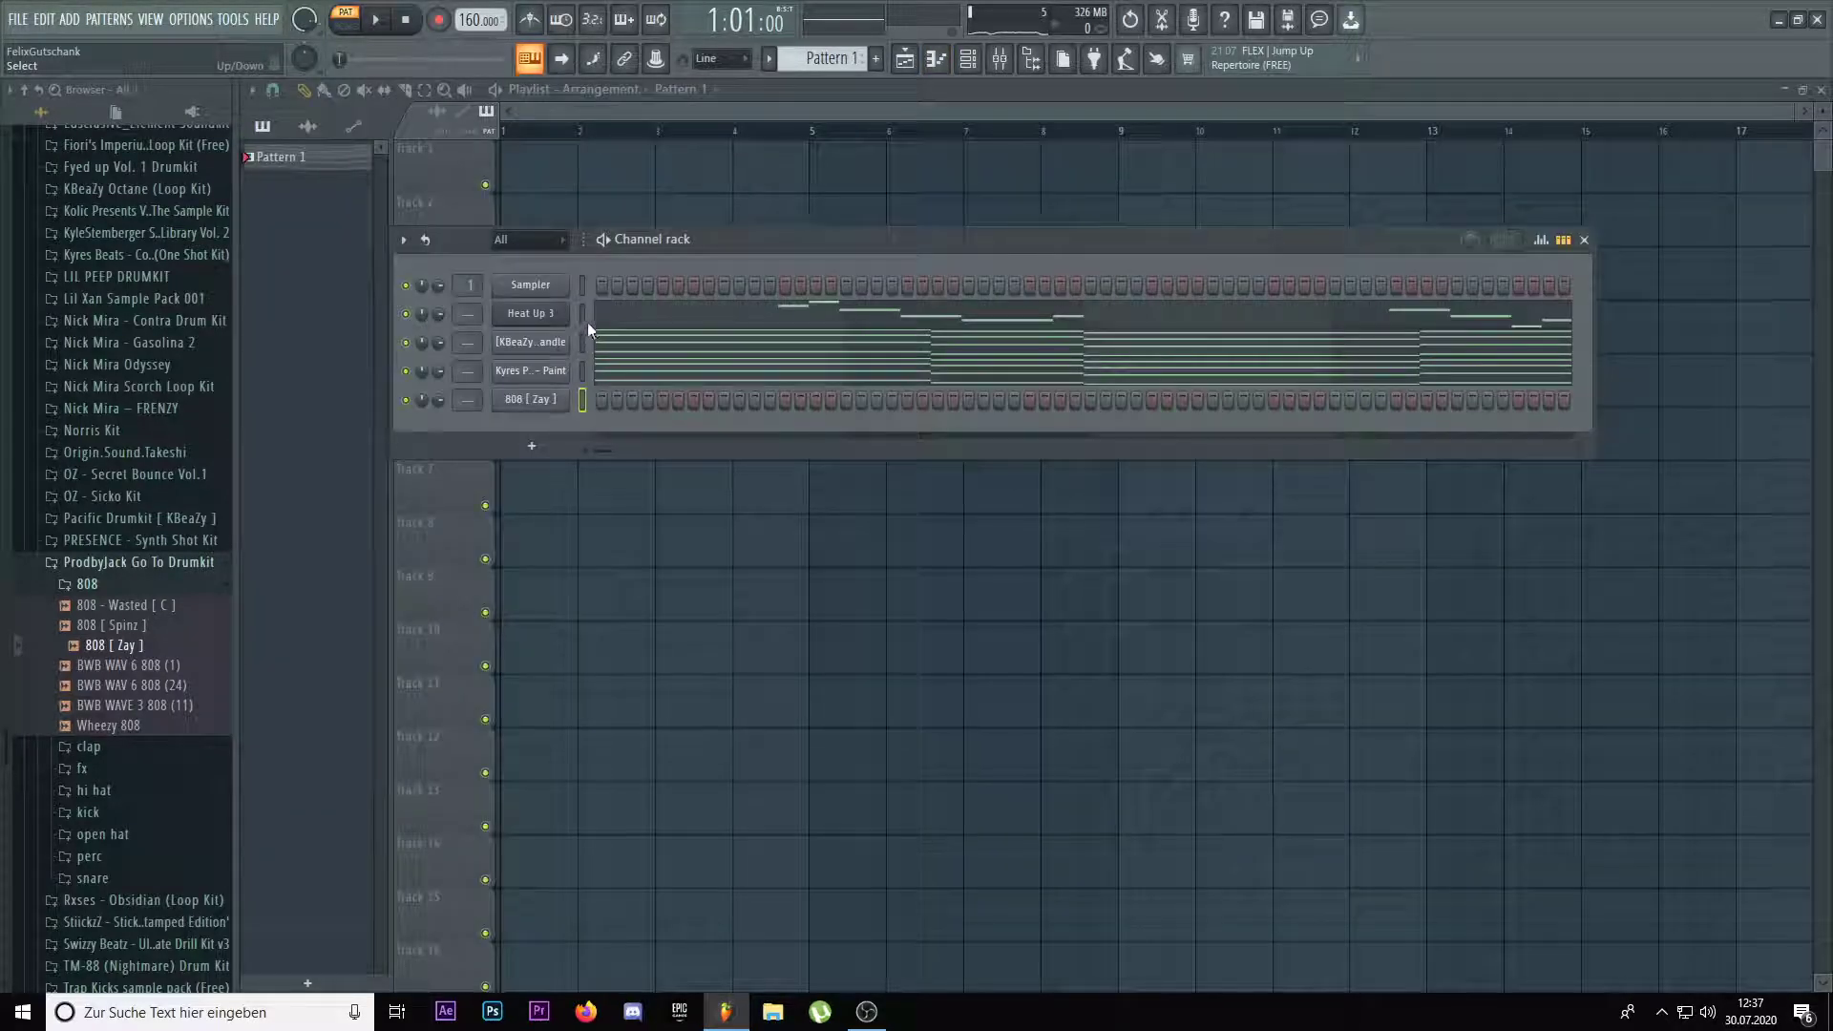
Copy the F5, D5, C5 and D5 notes from the belltone - handle chords into the 808 [ Zay ] channel
{"action": "left_click", "coordinate": [630, 356]}
{"action": "left_click_drag", "start_coordinate": [523, 342], "coordinate": [760, 496]}
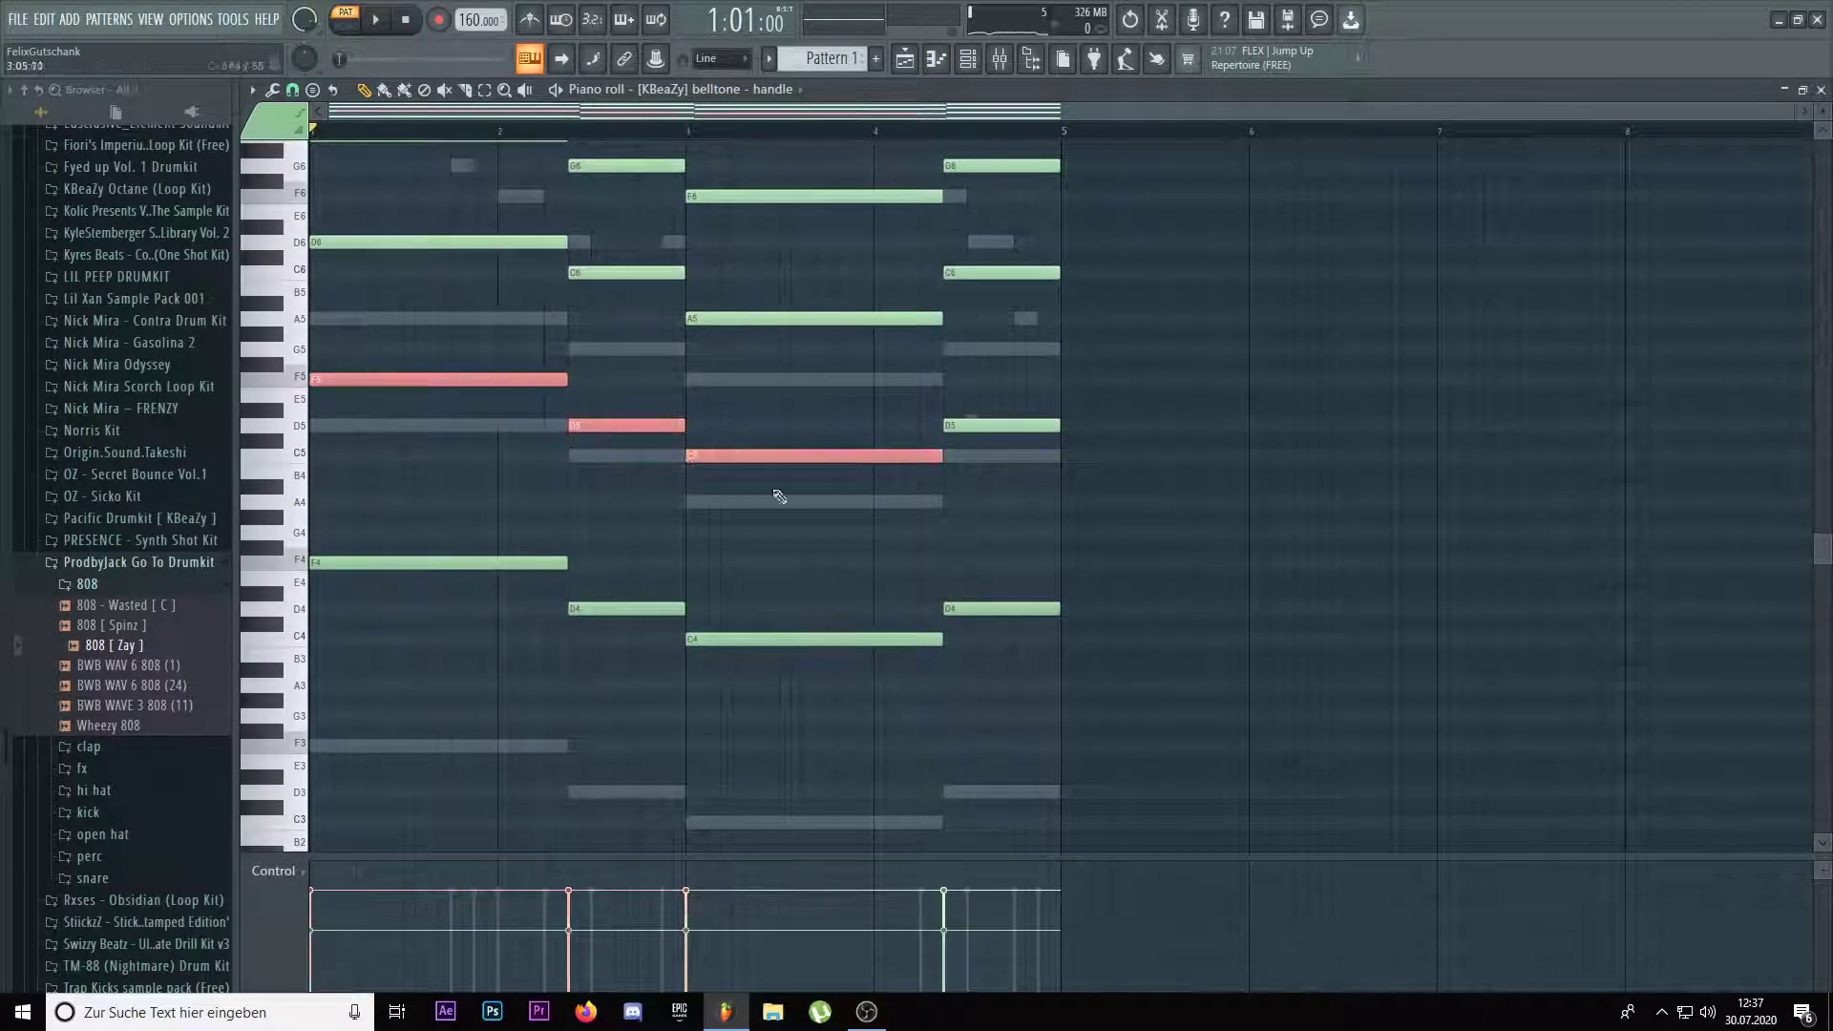
{"action": "key", "text": "Escape"}
{"action": "right_click", "coordinate": [569, 395]}
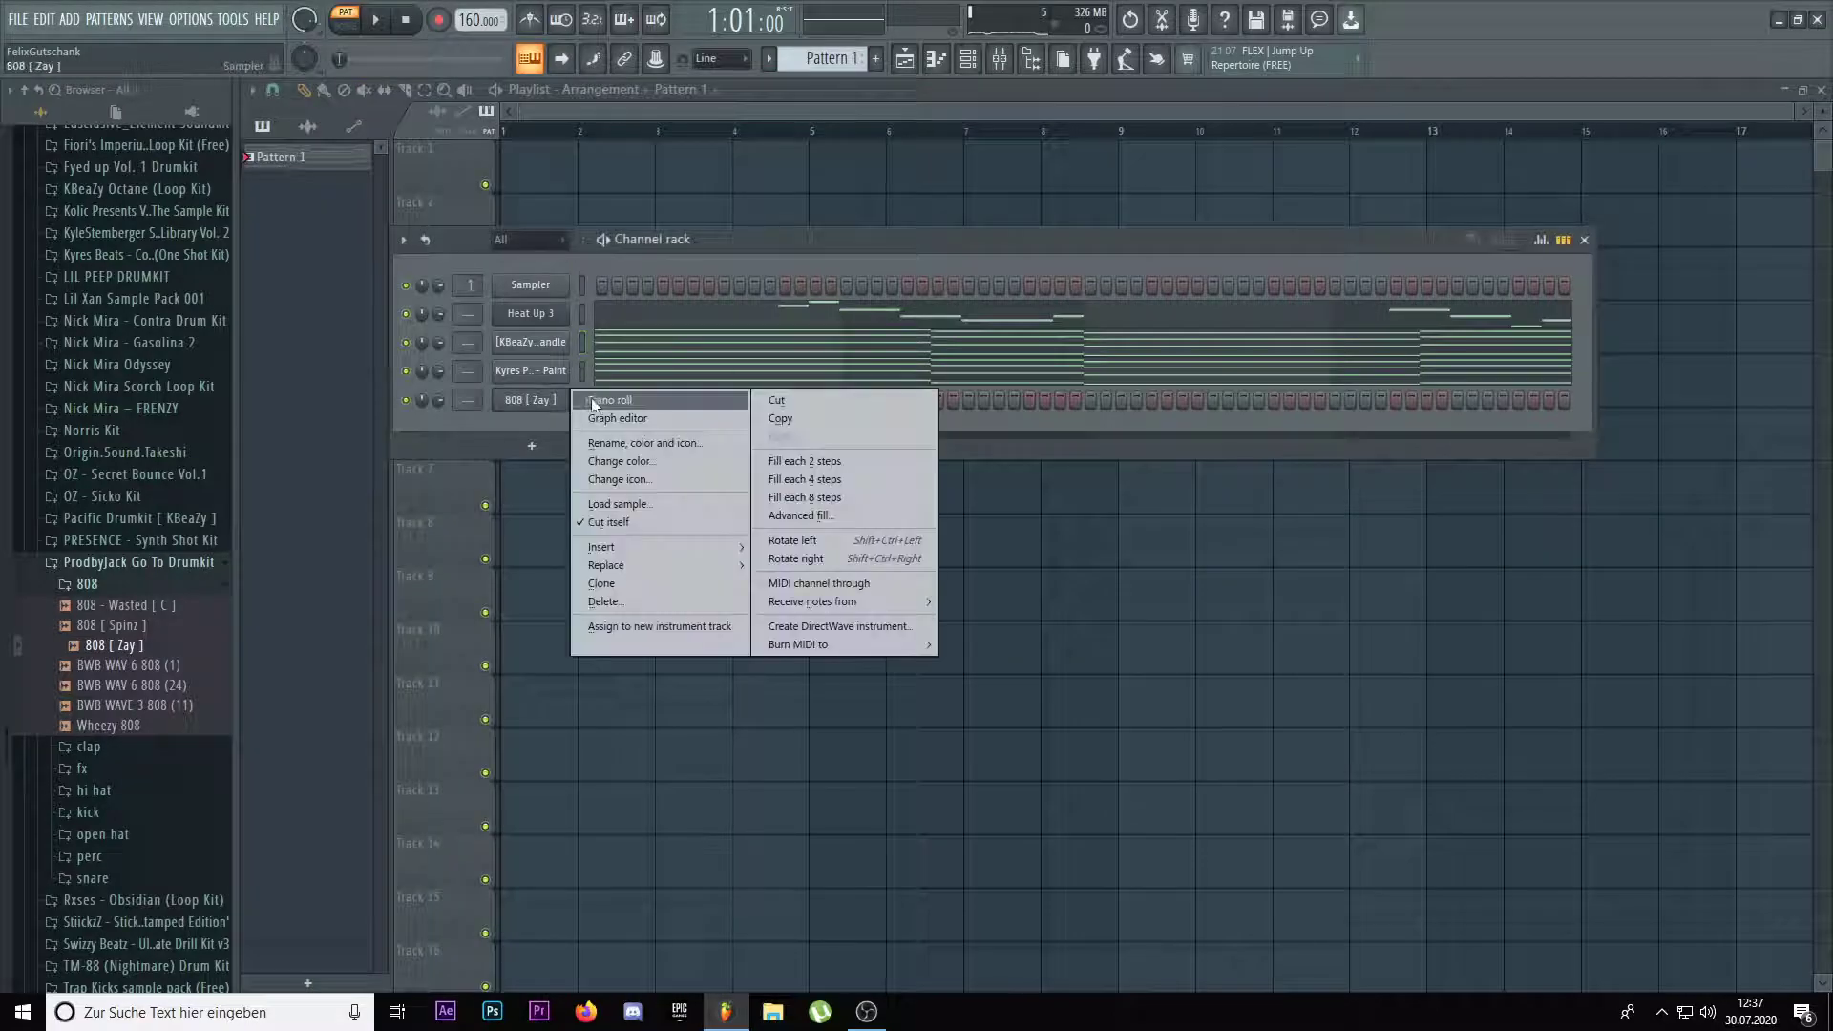
{"action": "left_click", "coordinate": [594, 397]}
{"action": "key", "text": "ctrl+v"}
{"action": "key", "text": "space"}
Delete the first long D5 note of the 808 and shorten the opening F5 note to end at bar 2
{"action": "left_click", "coordinate": [650, 327], "text": "ctrl"}
{"action": "scroll", "coordinate": [605, 449], "scroll_direction": "up", "scroll_amount": 1}
{"action": "right_click", "coordinate": [602, 469]}
{"action": "key", "text": "space"}
{"action": "left_click_drag", "start_coordinate": [564, 423], "coordinate": [494, 420]}
{"action": "key", "text": "space"}
Place two three-step D5 notes in bar 2 of the 808 line
{"action": "left_click", "coordinate": [573, 475]}
{"action": "left_click_drag", "start_coordinate": [716, 474], "coordinate": [580, 475]}
{"action": "scroll", "coordinate": [611, 473], "scroll_direction": "up", "scroll_amount": 2}
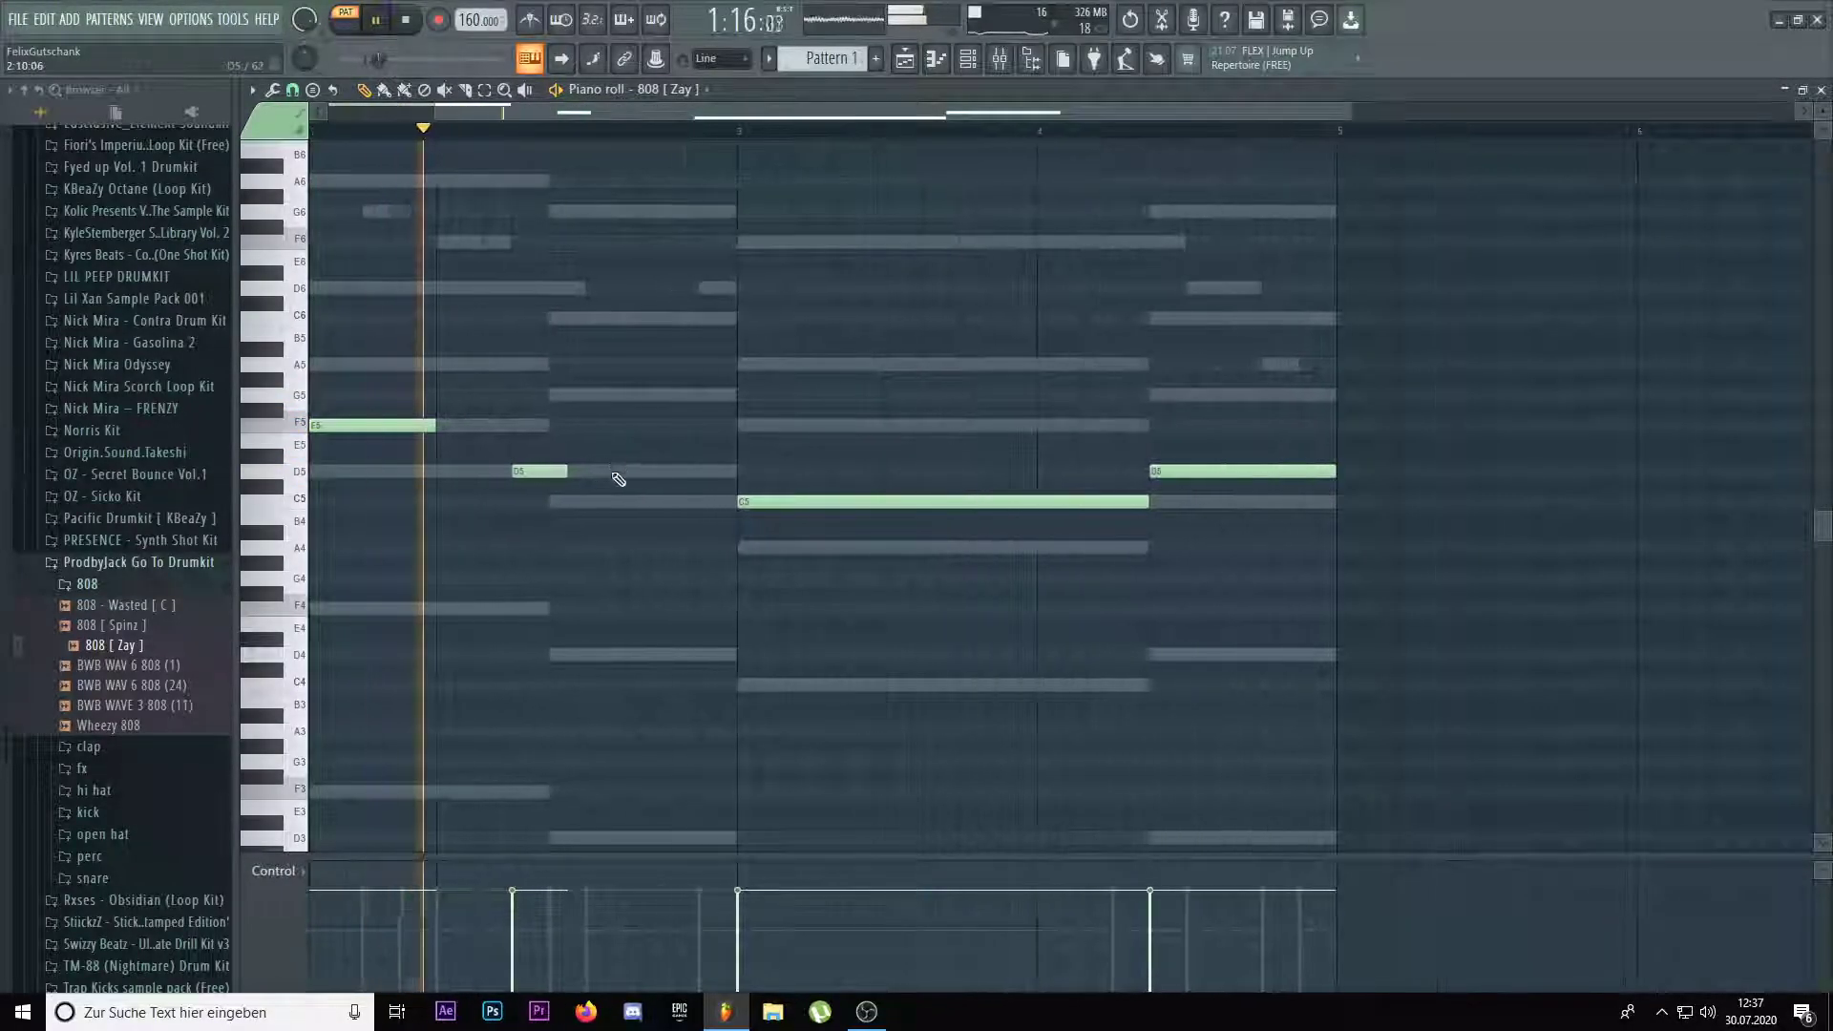
{"action": "left_click", "coordinate": [630, 471]}
{"action": "key", "text": "space"}
Replace the long C5 note of the 808 with a three-step C5 note at the start of bar 3
{"action": "right_click", "coordinate": [764, 503]}
{"action": "left_click", "coordinate": [740, 503]}
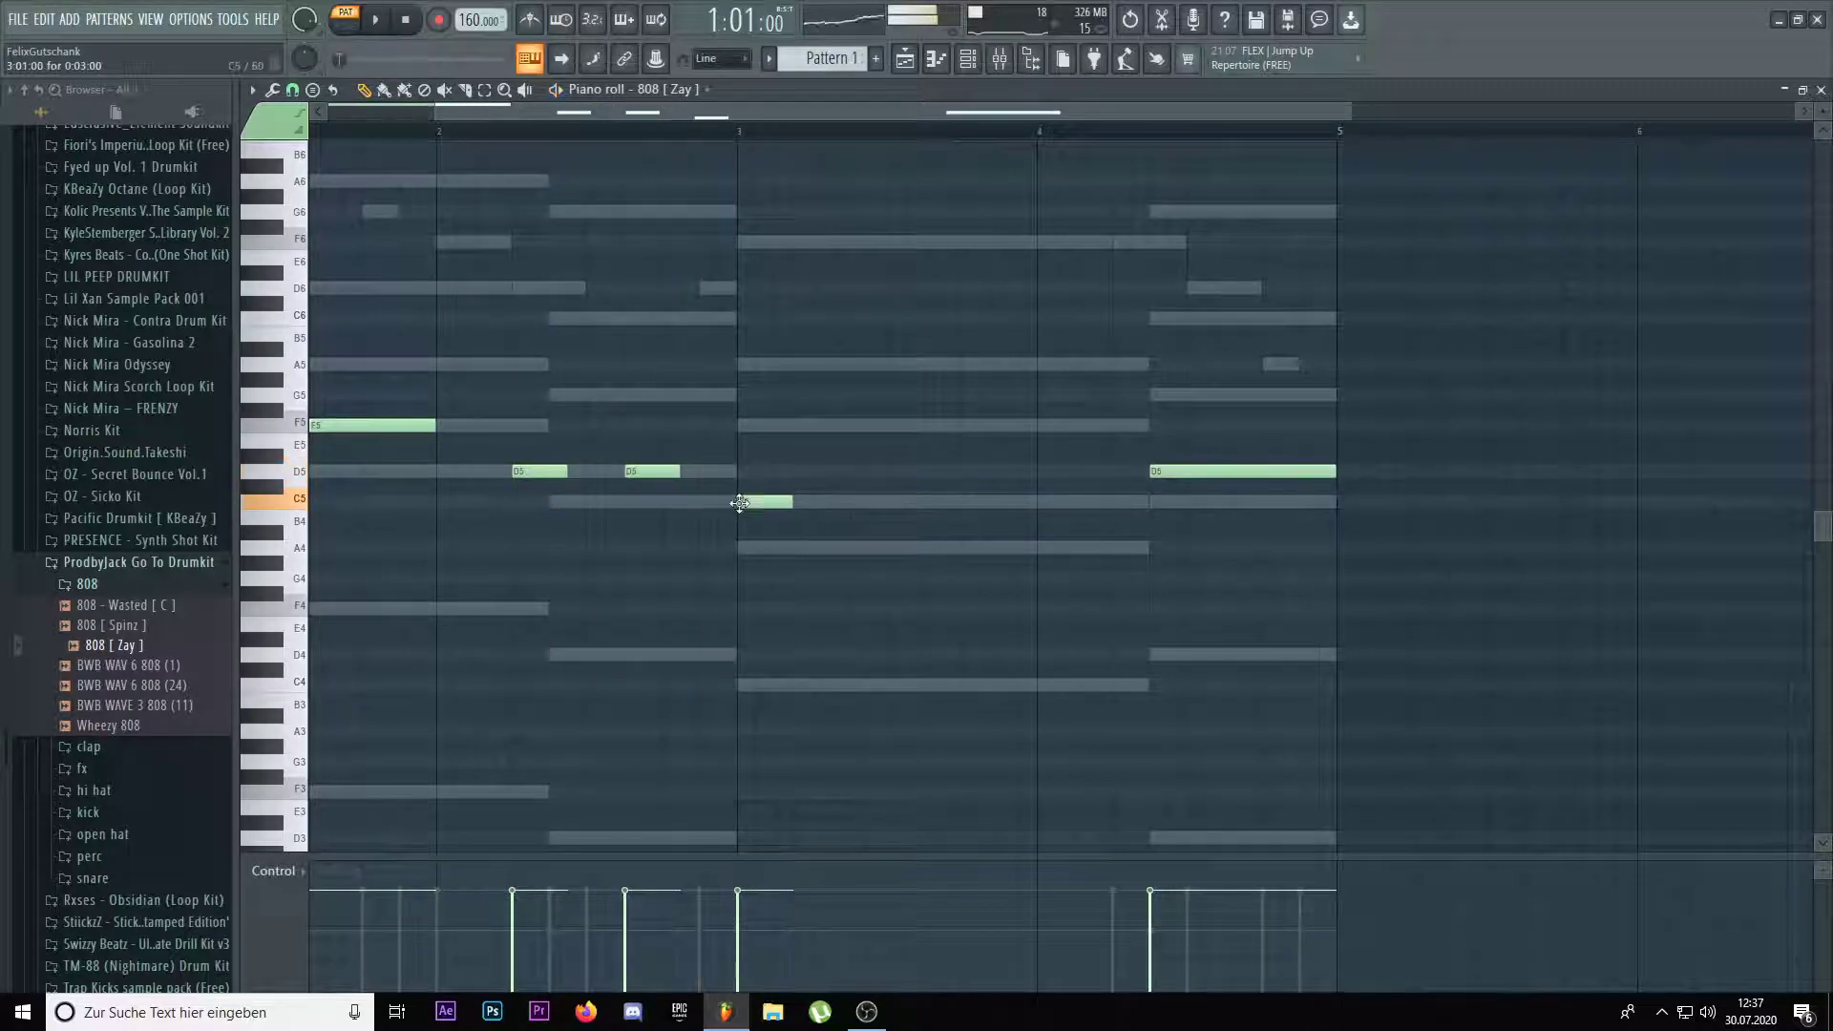
{"action": "scroll", "coordinate": [778, 503], "scroll_direction": "down", "scroll_amount": 2}
{"action": "key", "text": "space"}
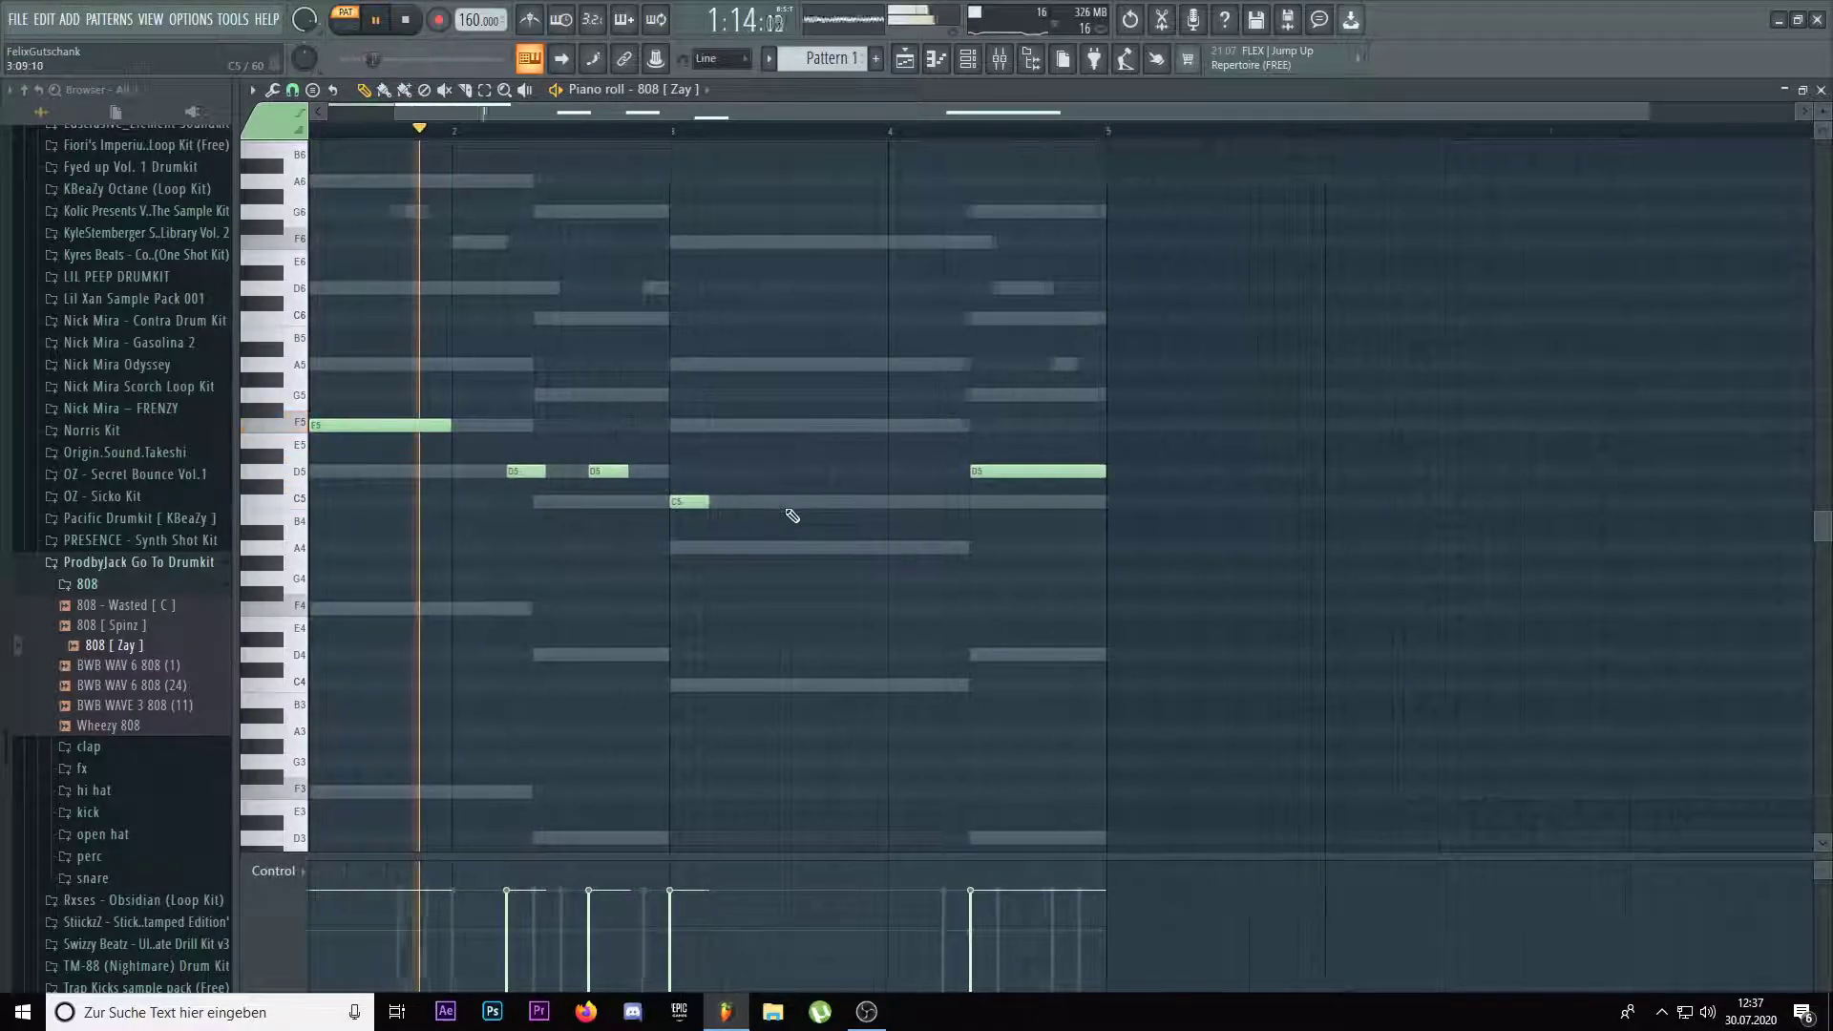
Transpose the short C5 note at bar 3 up one octave to C6 and play the loop
{"action": "key", "text": "space"}
{"action": "left_click_drag", "start_coordinate": [666, 477], "coordinate": [711, 515]}
{"action": "key", "text": "space"}
{"action": "key", "text": "ctrl+Up"}
{"action": "left_click", "coordinate": [707, 526]}
{"action": "key", "text": "space"}
{"action": "scroll", "coordinate": [769, 524], "scroll_direction": "up", "scroll_amount": 1}
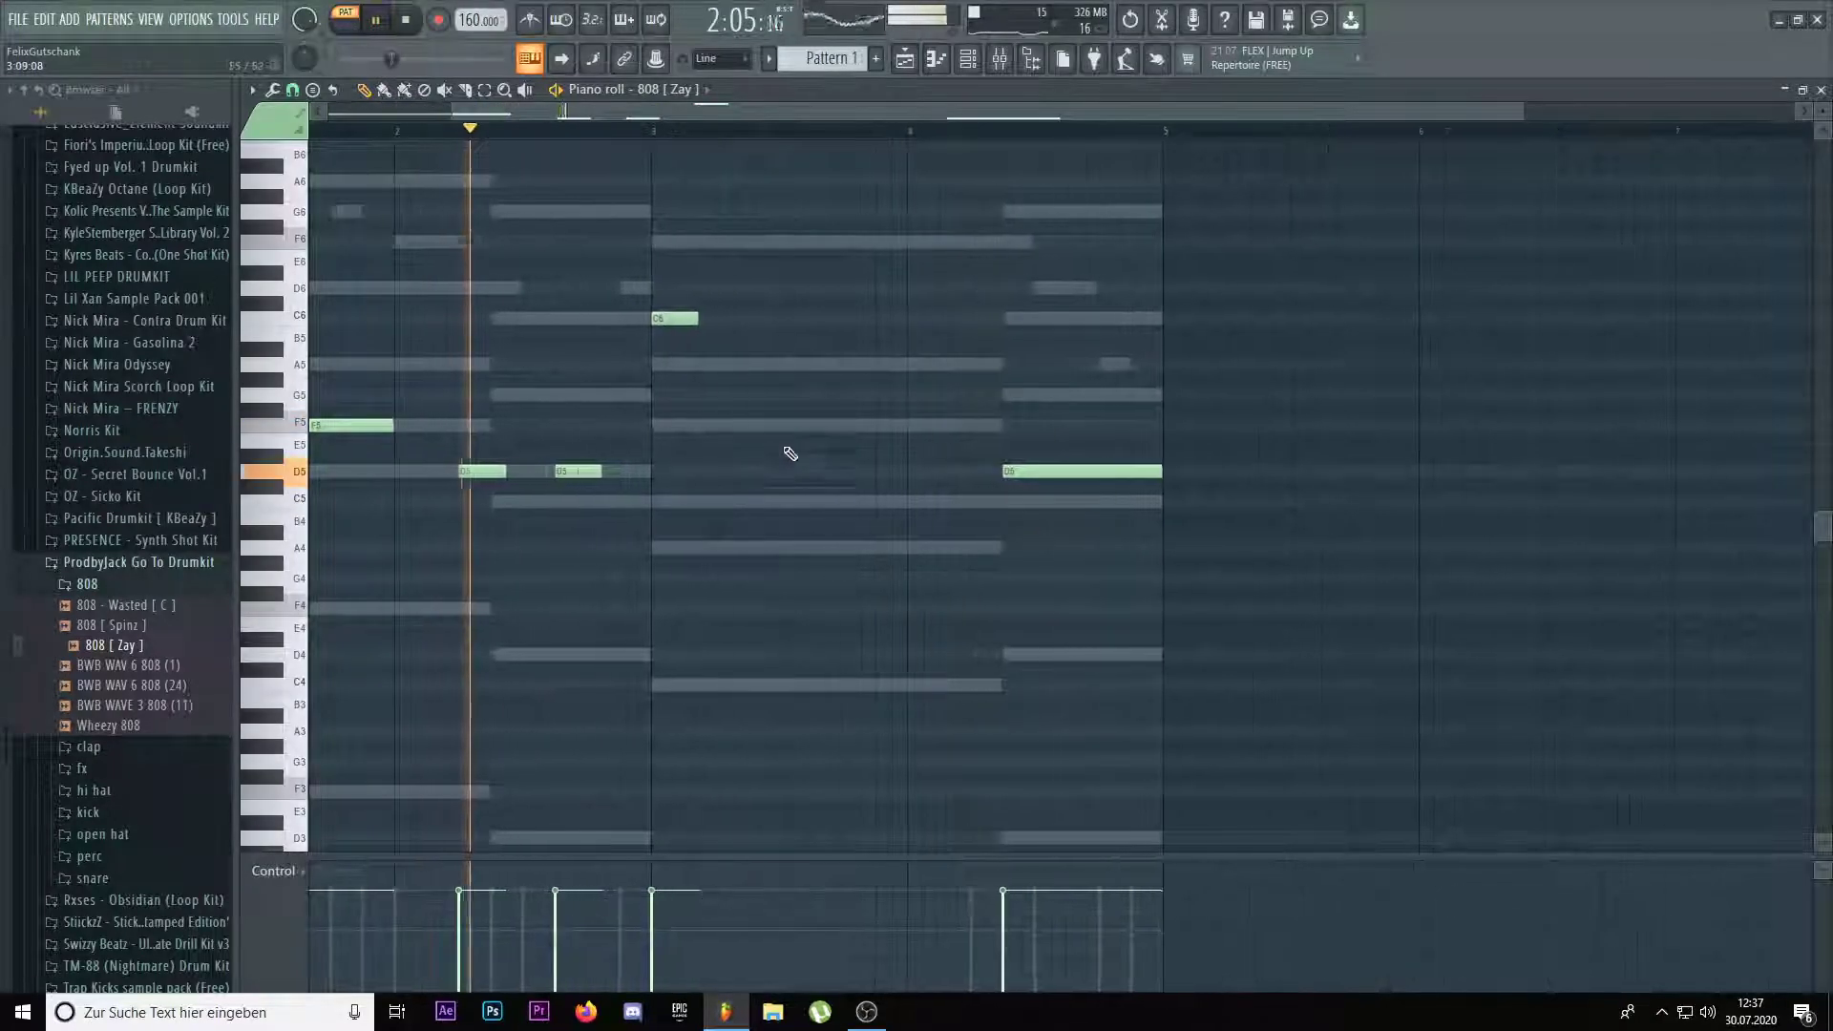
Add two more three-step C6 notes to bar 3 of the 808 line and replay the loop
{"action": "left_click", "coordinate": [760, 318]}
{"action": "left_click", "coordinate": [869, 319]}
{"action": "key", "text": "space"}
{"action": "key", "text": "space"}
Replace the long D5 note in bar 4 with three three-step D5 notes and raise the last one an octave to D6
{"action": "scroll", "coordinate": [1045, 438], "scroll_direction": "down", "scroll_amount": 1}
{"action": "right_click", "coordinate": [1003, 472]}
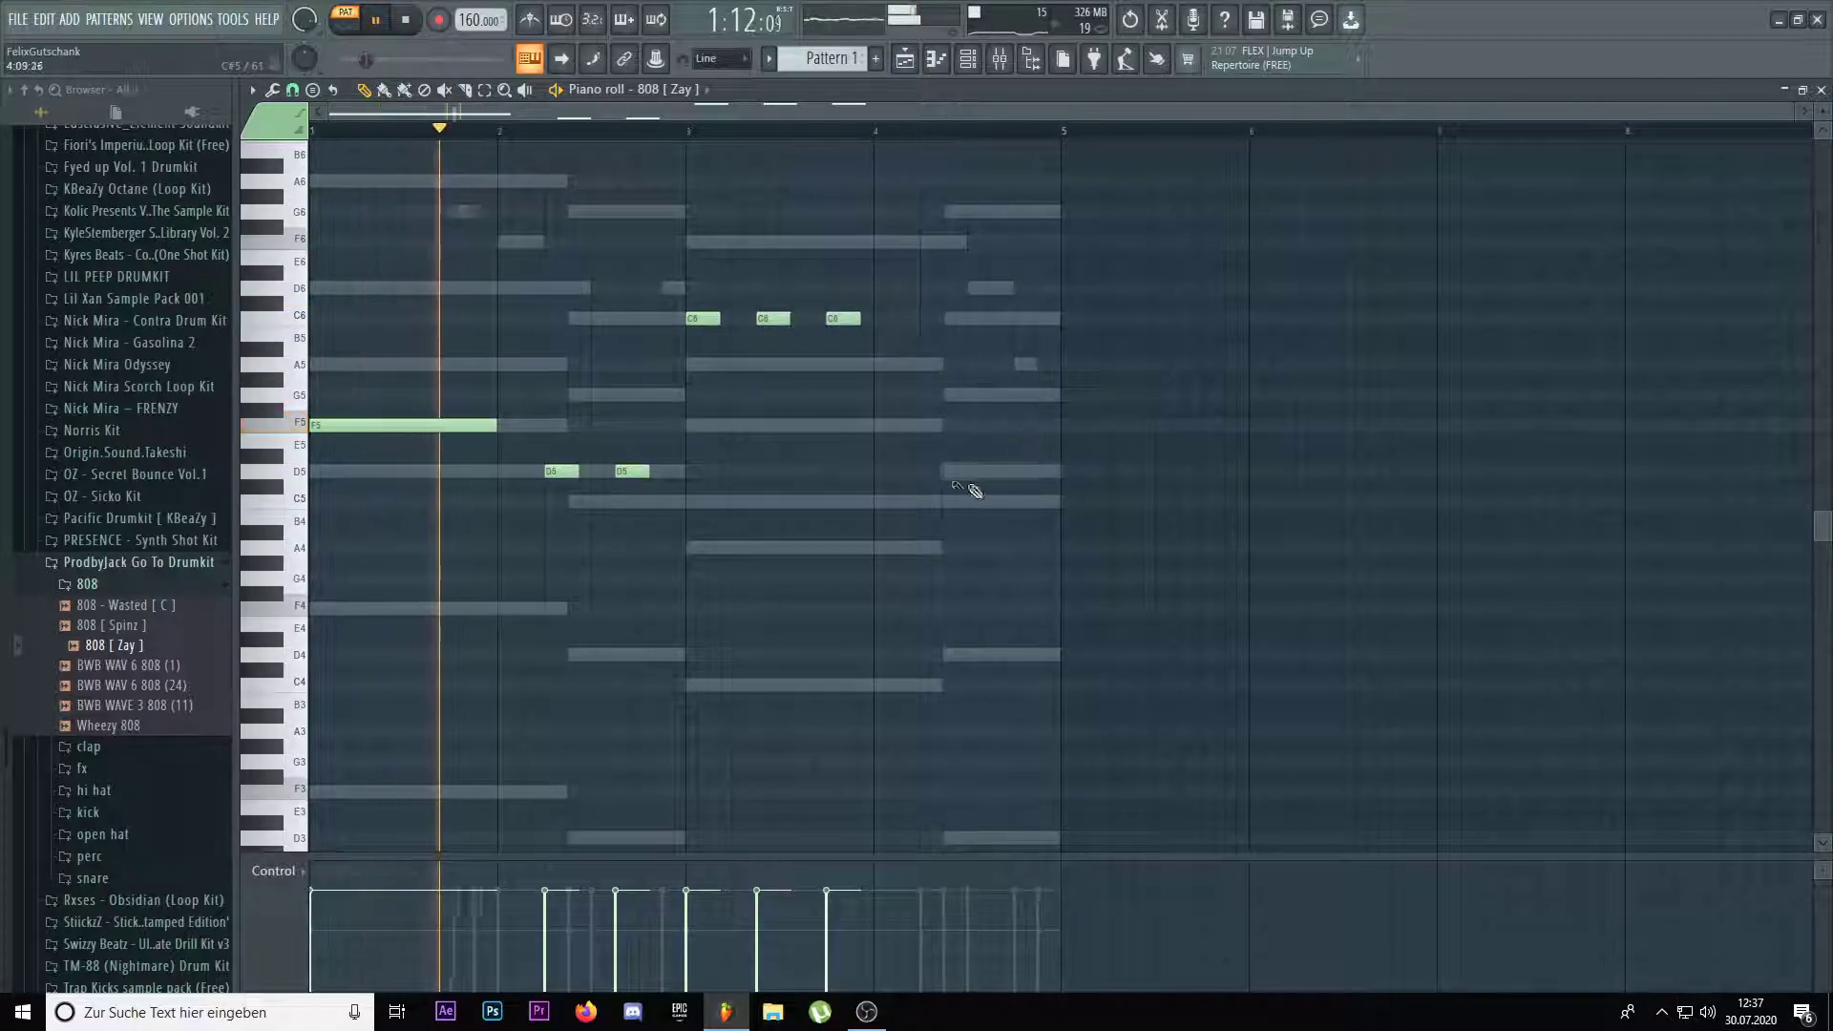
{"action": "left_click", "coordinate": [928, 470]}
{"action": "left_click", "coordinate": [1004, 458]}
{"action": "left_click_drag", "start_coordinate": [1003, 458], "coordinate": [990, 472]}
{"action": "left_click", "coordinate": [1045, 471]}
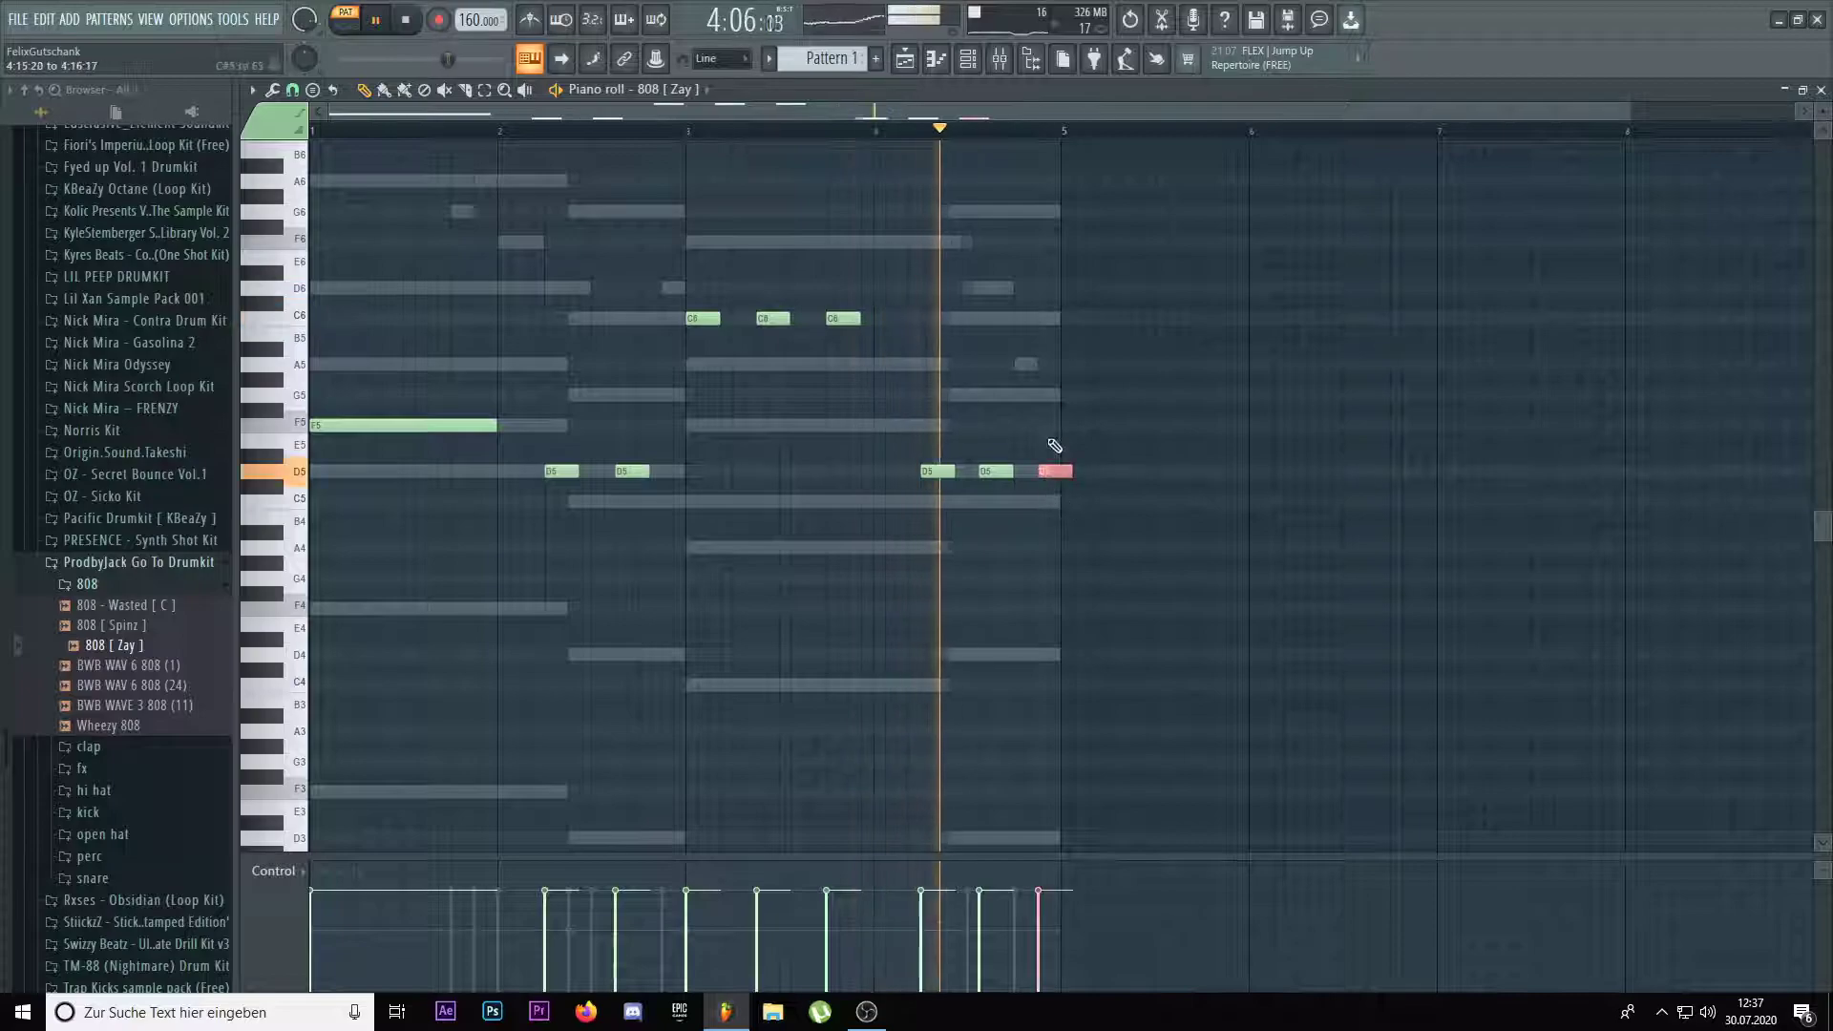
{"action": "key", "text": "ctrl+Up"}
{"action": "scroll", "coordinate": [1007, 468], "scroll_direction": "up", "scroll_amount": 1}
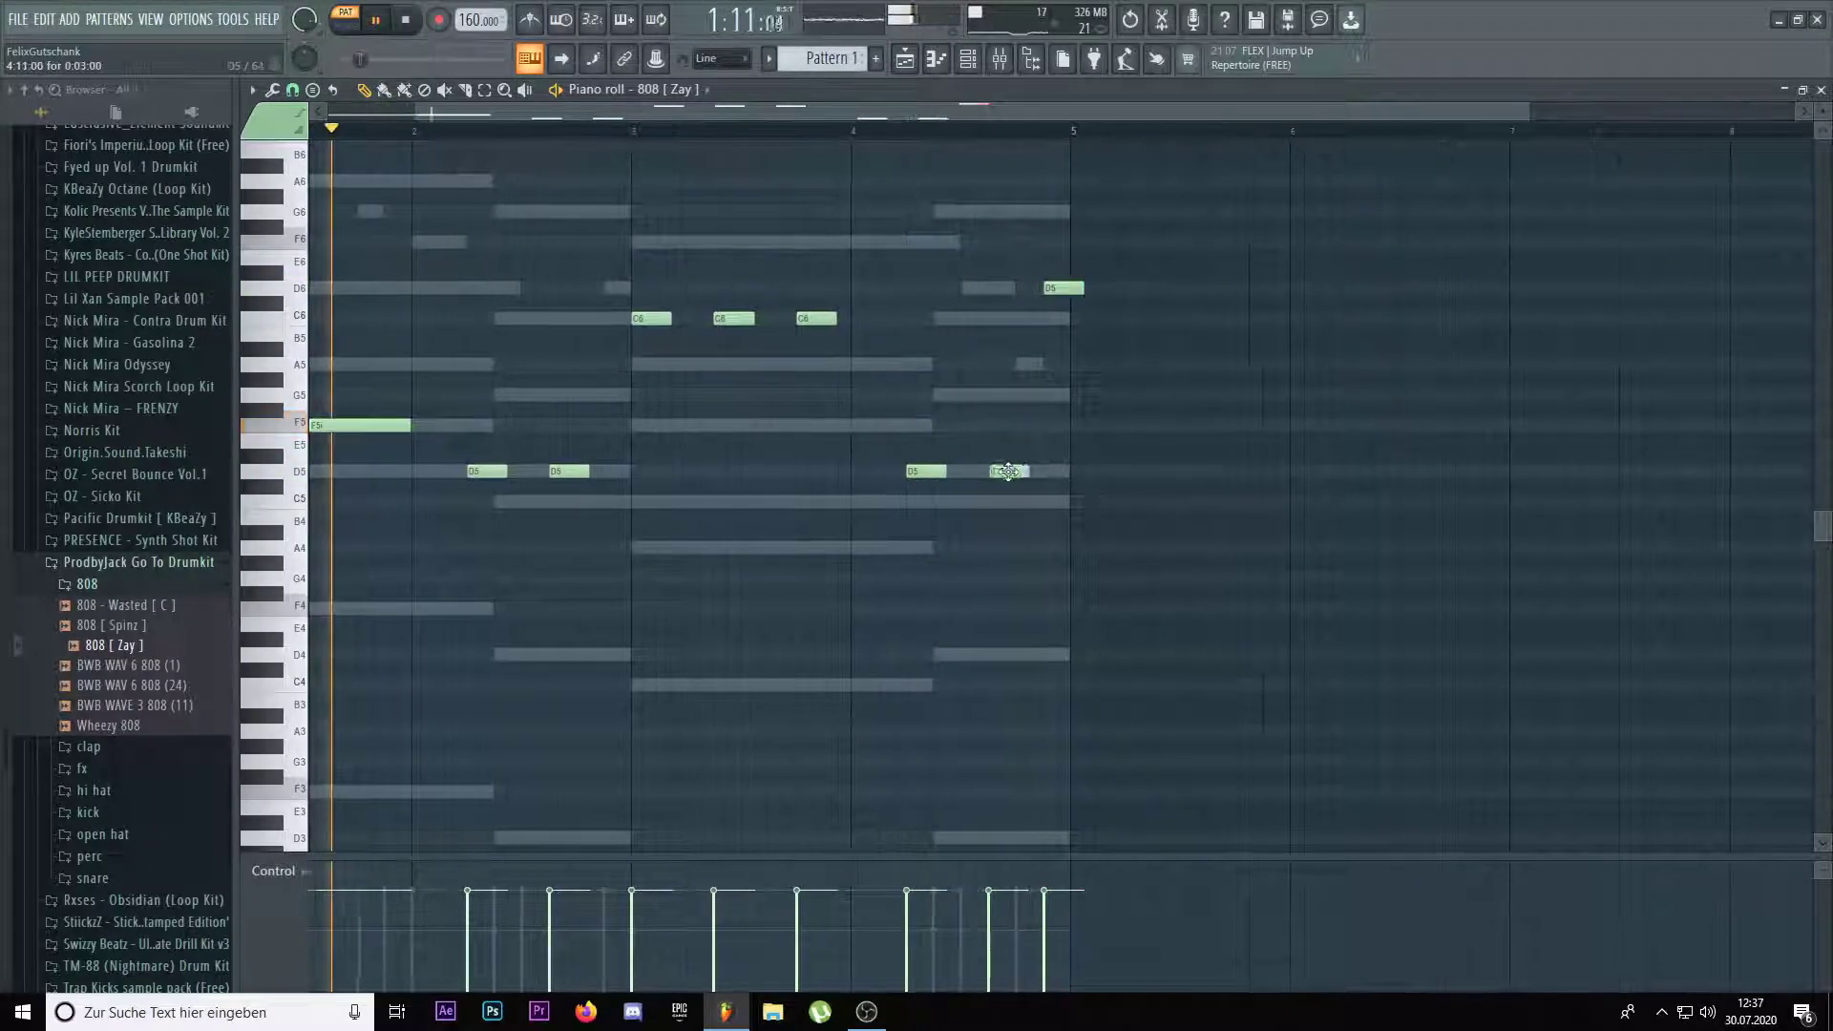
Shorten the final D6 note of the 808 line so it ends exactly at the end of bar 4
{"action": "left_click_drag", "start_coordinate": [1068, 305], "coordinate": [907, 525]}
{"action": "left_click", "coordinate": [1113, 319], "text": "ctrl"}
{"action": "left_click_drag", "start_coordinate": [1082, 288], "coordinate": [1065, 287]}
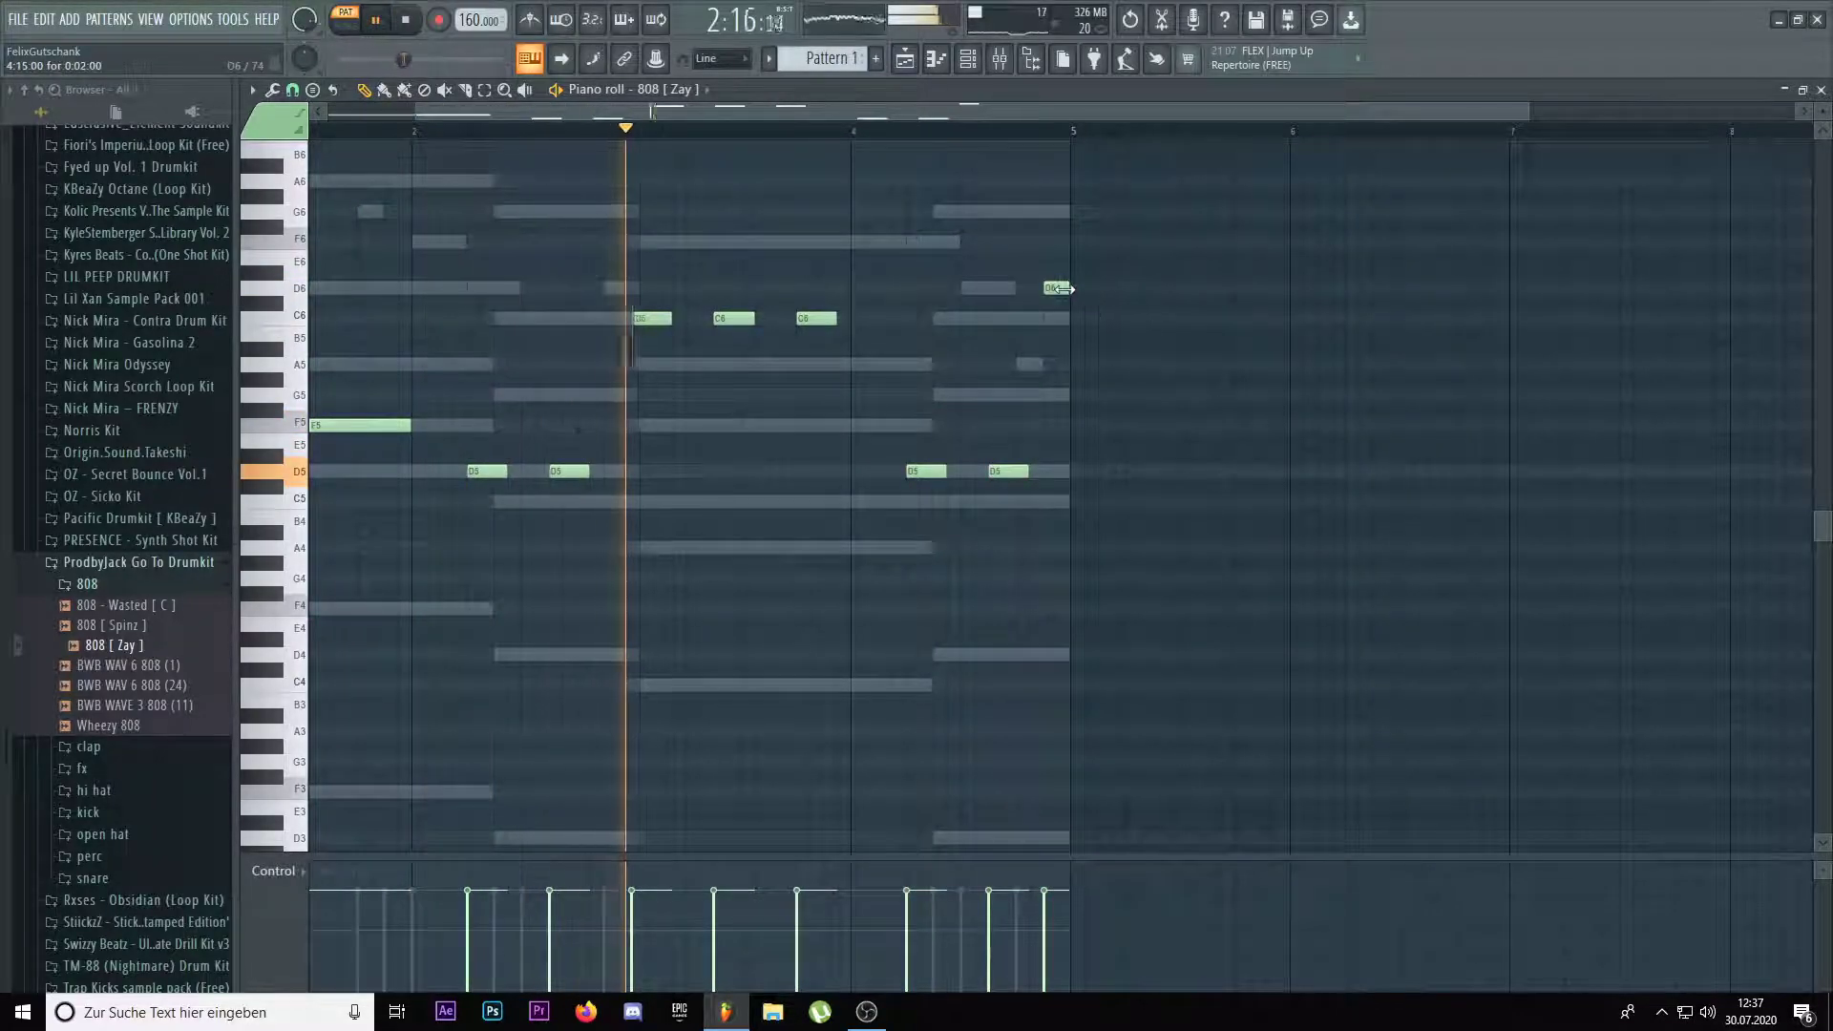
{"action": "scroll", "coordinate": [1064, 520], "scroll_direction": "down", "scroll_amount": 1}
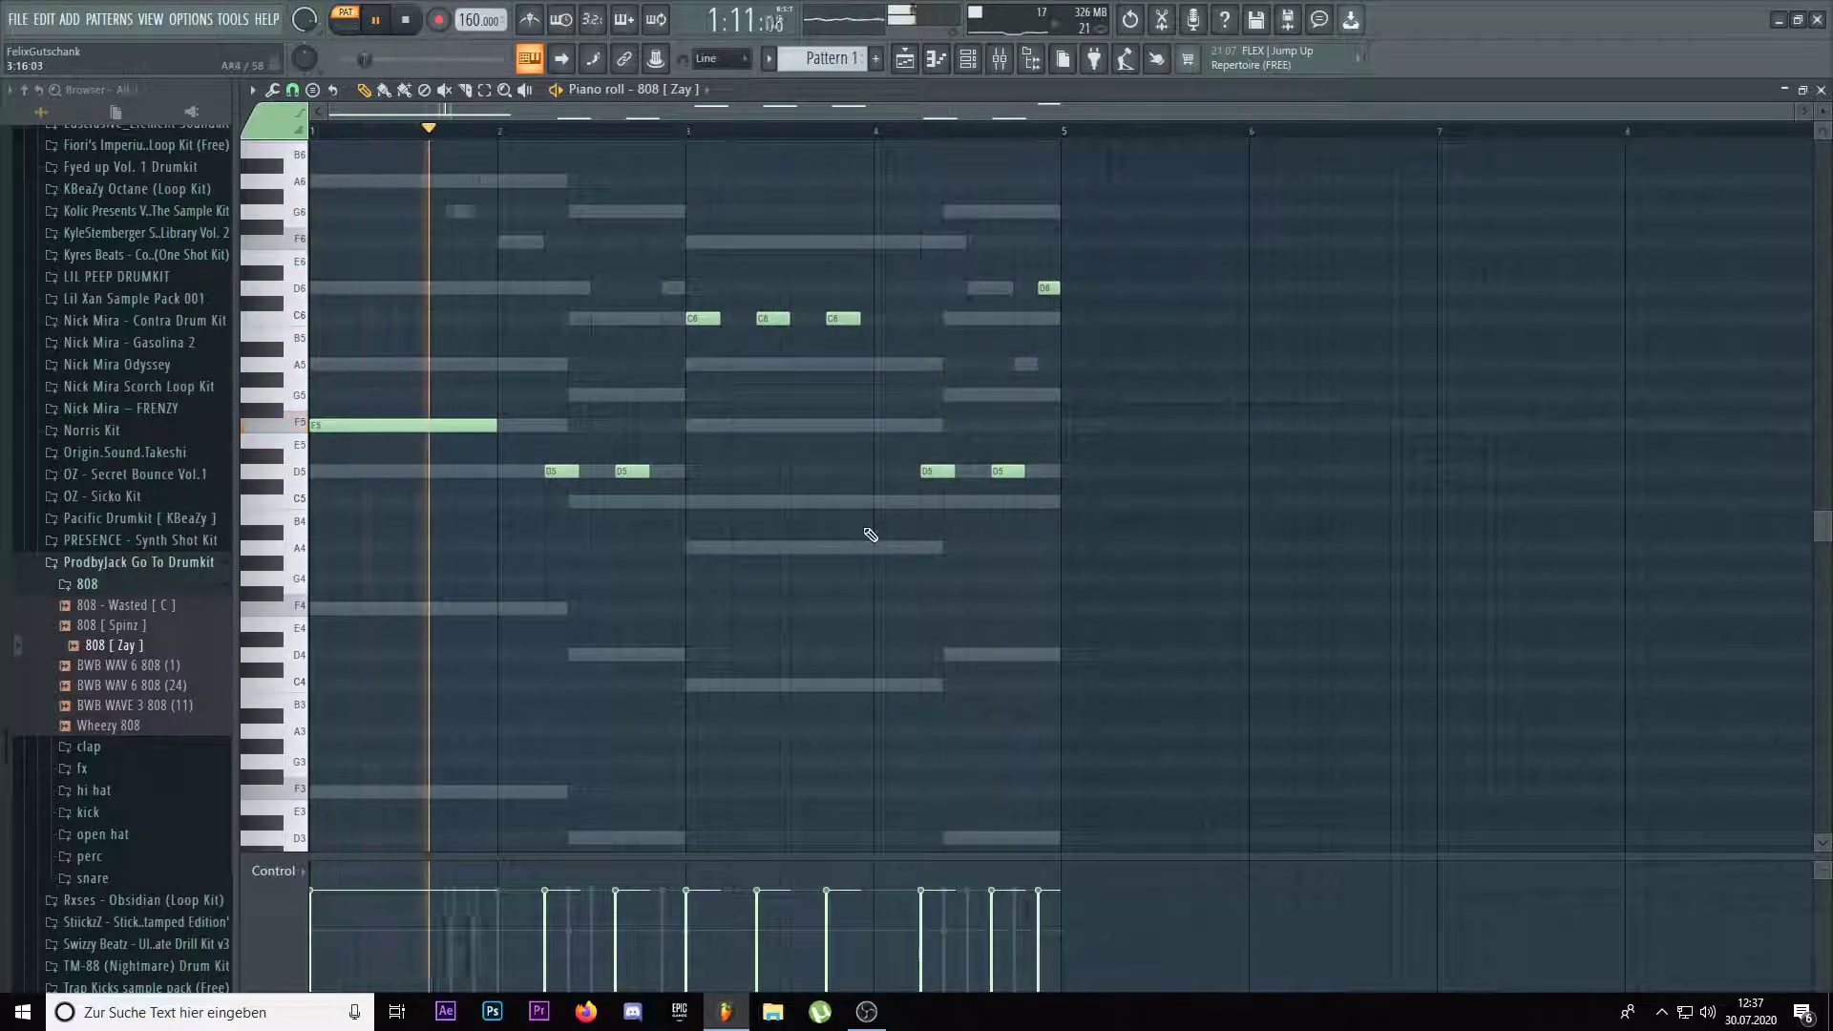
{"action": "key", "text": "F5"}
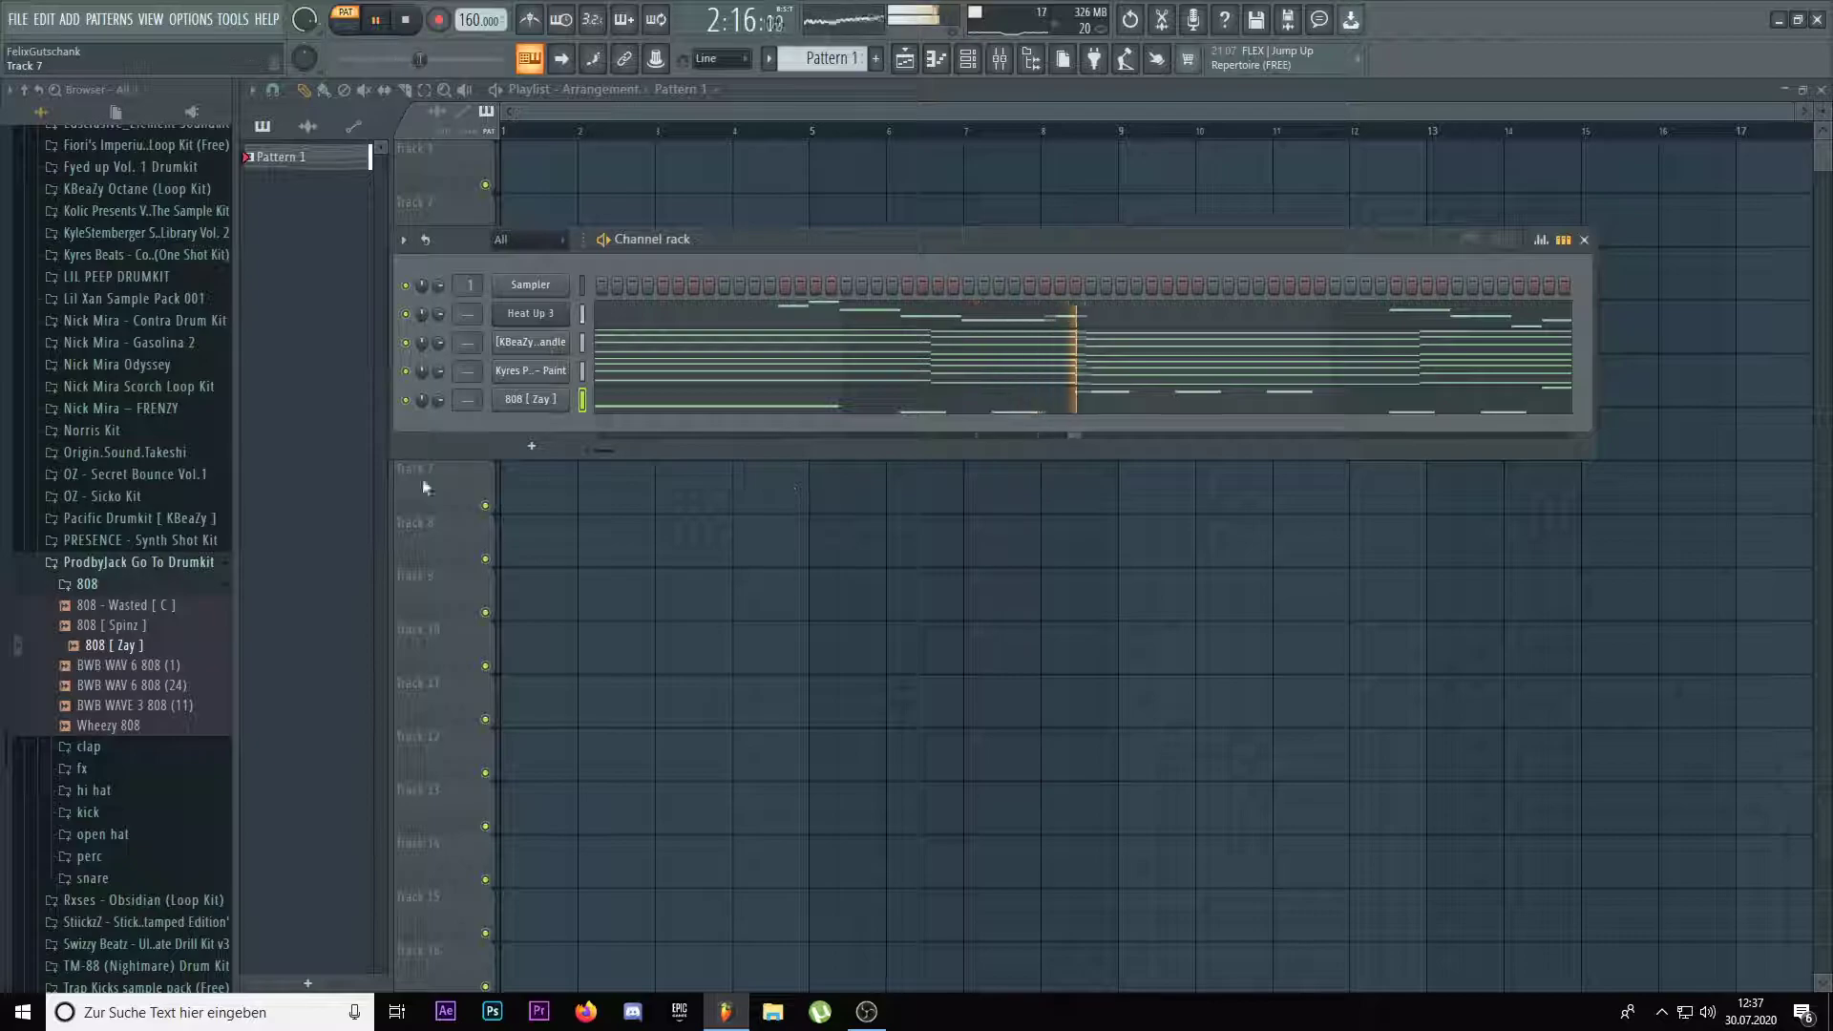
Audition the ANDROMEDA hi-hats, add hi hat 3 as a new channel and fill every second step with it
{"action": "left_click", "coordinate": [113, 585]}
{"action": "scroll", "coordinate": [133, 668], "scroll_direction": "up", "scroll_amount": 9}
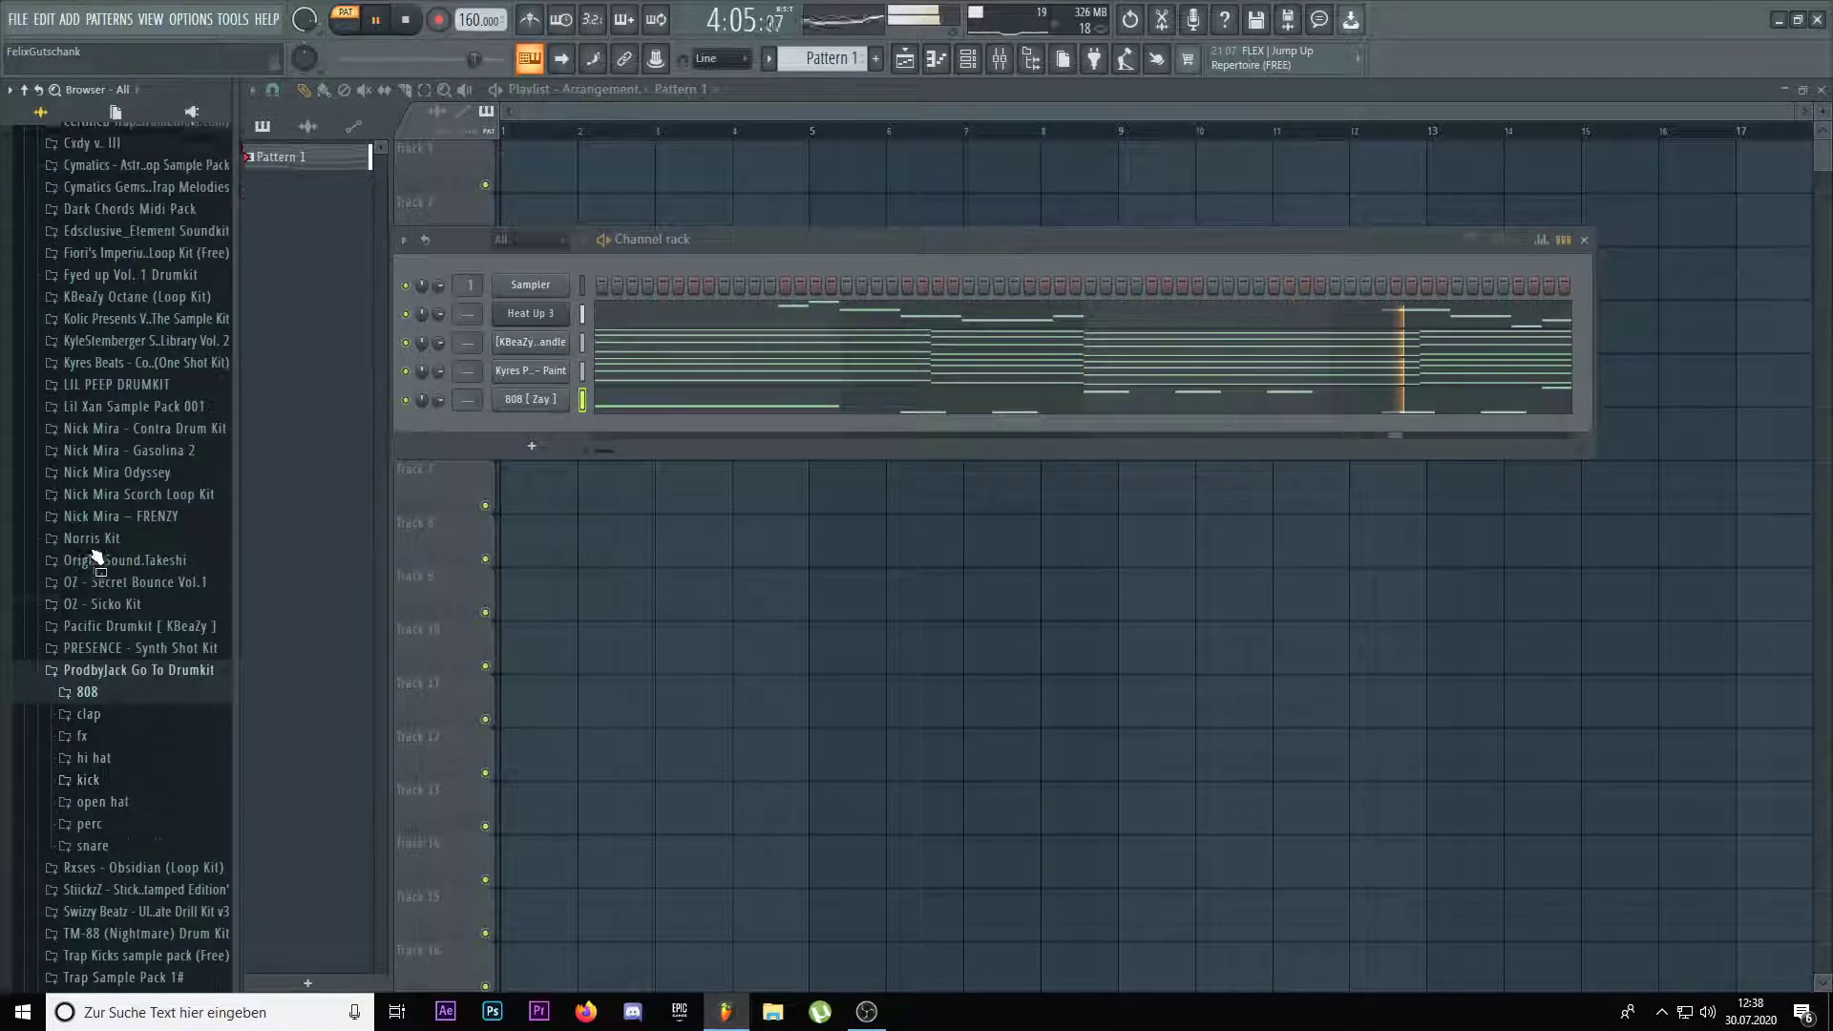
{"action": "left_click", "coordinate": [100, 406]}
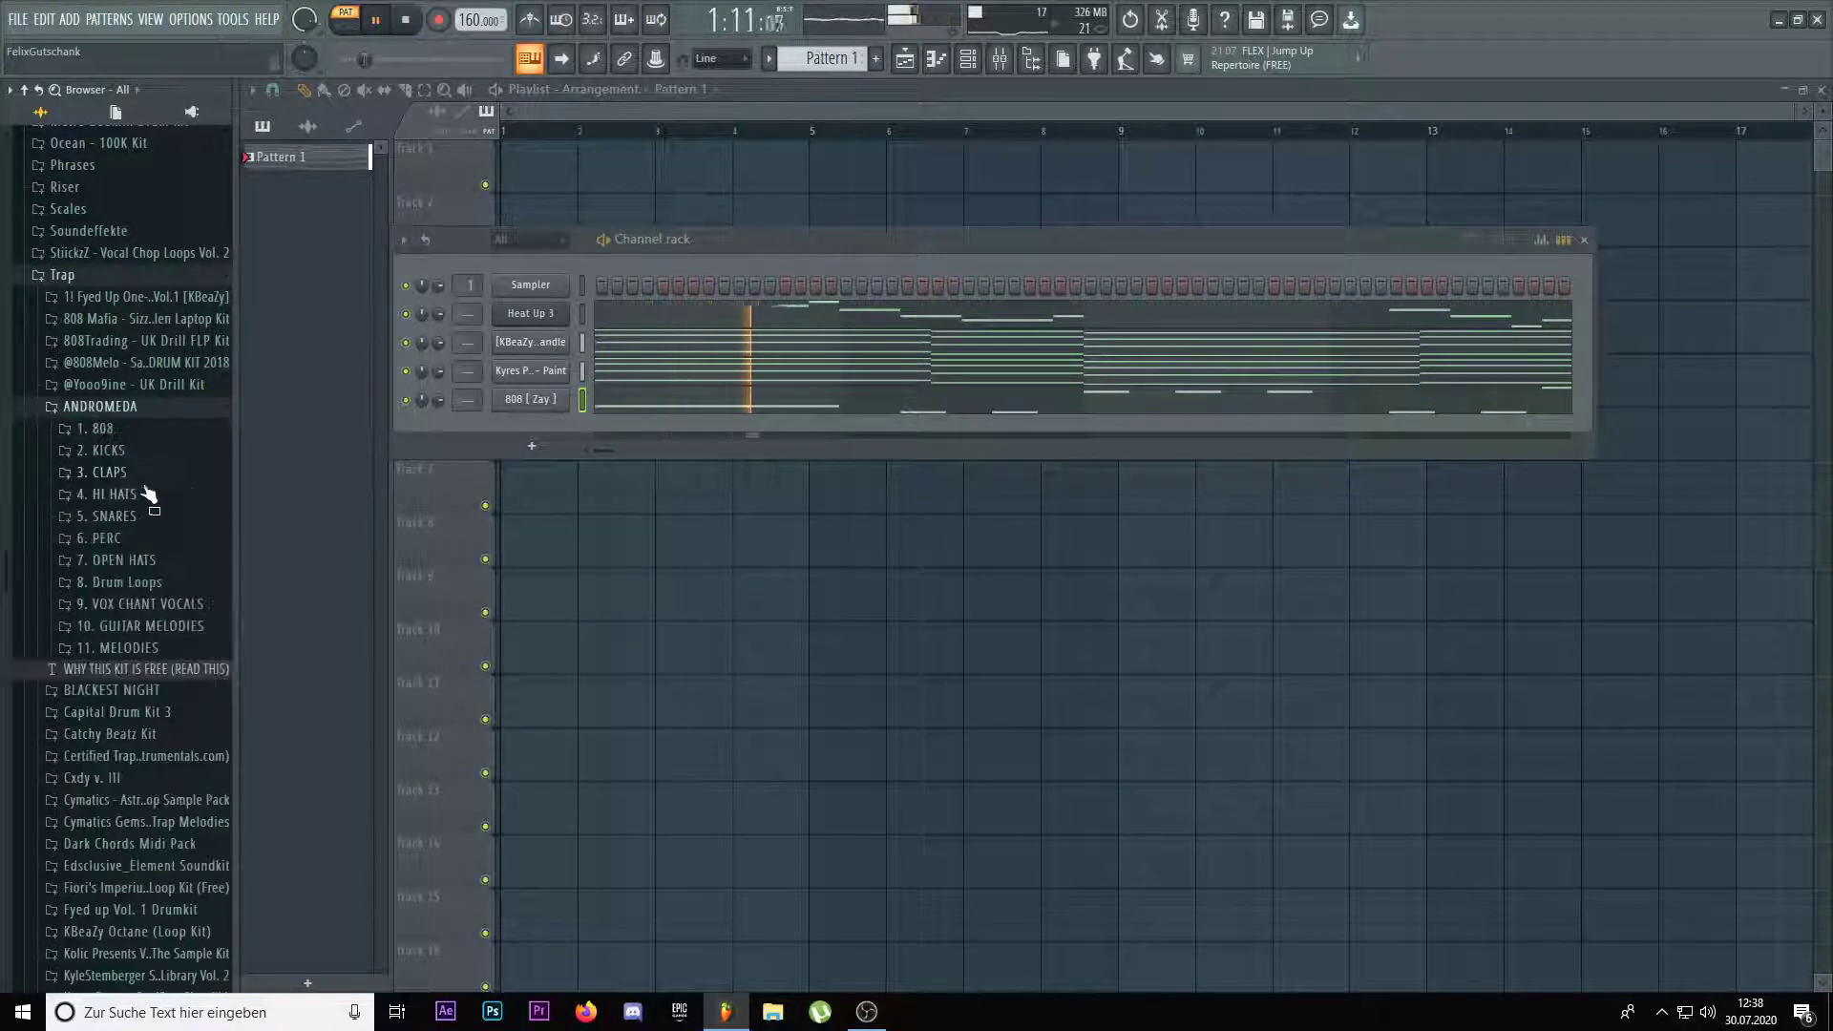
{"action": "left_click", "coordinate": [107, 493]}
{"action": "left_click", "coordinate": [190, 515]}
{"action": "left_click", "coordinate": [196, 534]}
{"action": "left_click", "coordinate": [200, 554]}
{"action": "left_click", "coordinate": [207, 576]}
{"action": "left_click", "coordinate": [187, 558]}
{"action": "left_click_drag", "start_coordinate": [184, 560], "coordinate": [554, 430]}
{"action": "right_click", "coordinate": [564, 422]}
{"action": "left_click", "coordinate": [804, 491]}
Audition the clap samples in the ANDROMEDA kit against the loop
{"action": "left_click", "coordinate": [105, 495]}
{"action": "left_click", "coordinate": [124, 474]}
{"action": "left_click", "coordinate": [139, 495]}
{"action": "key", "text": "space"}
{"action": "left_click", "coordinate": [174, 514]}
{"action": "left_click", "coordinate": [191, 532]}
{"action": "left_click", "coordinate": [200, 554]}
{"action": "key", "text": "space"}
{"action": "left_click", "coordinate": [205, 493]}
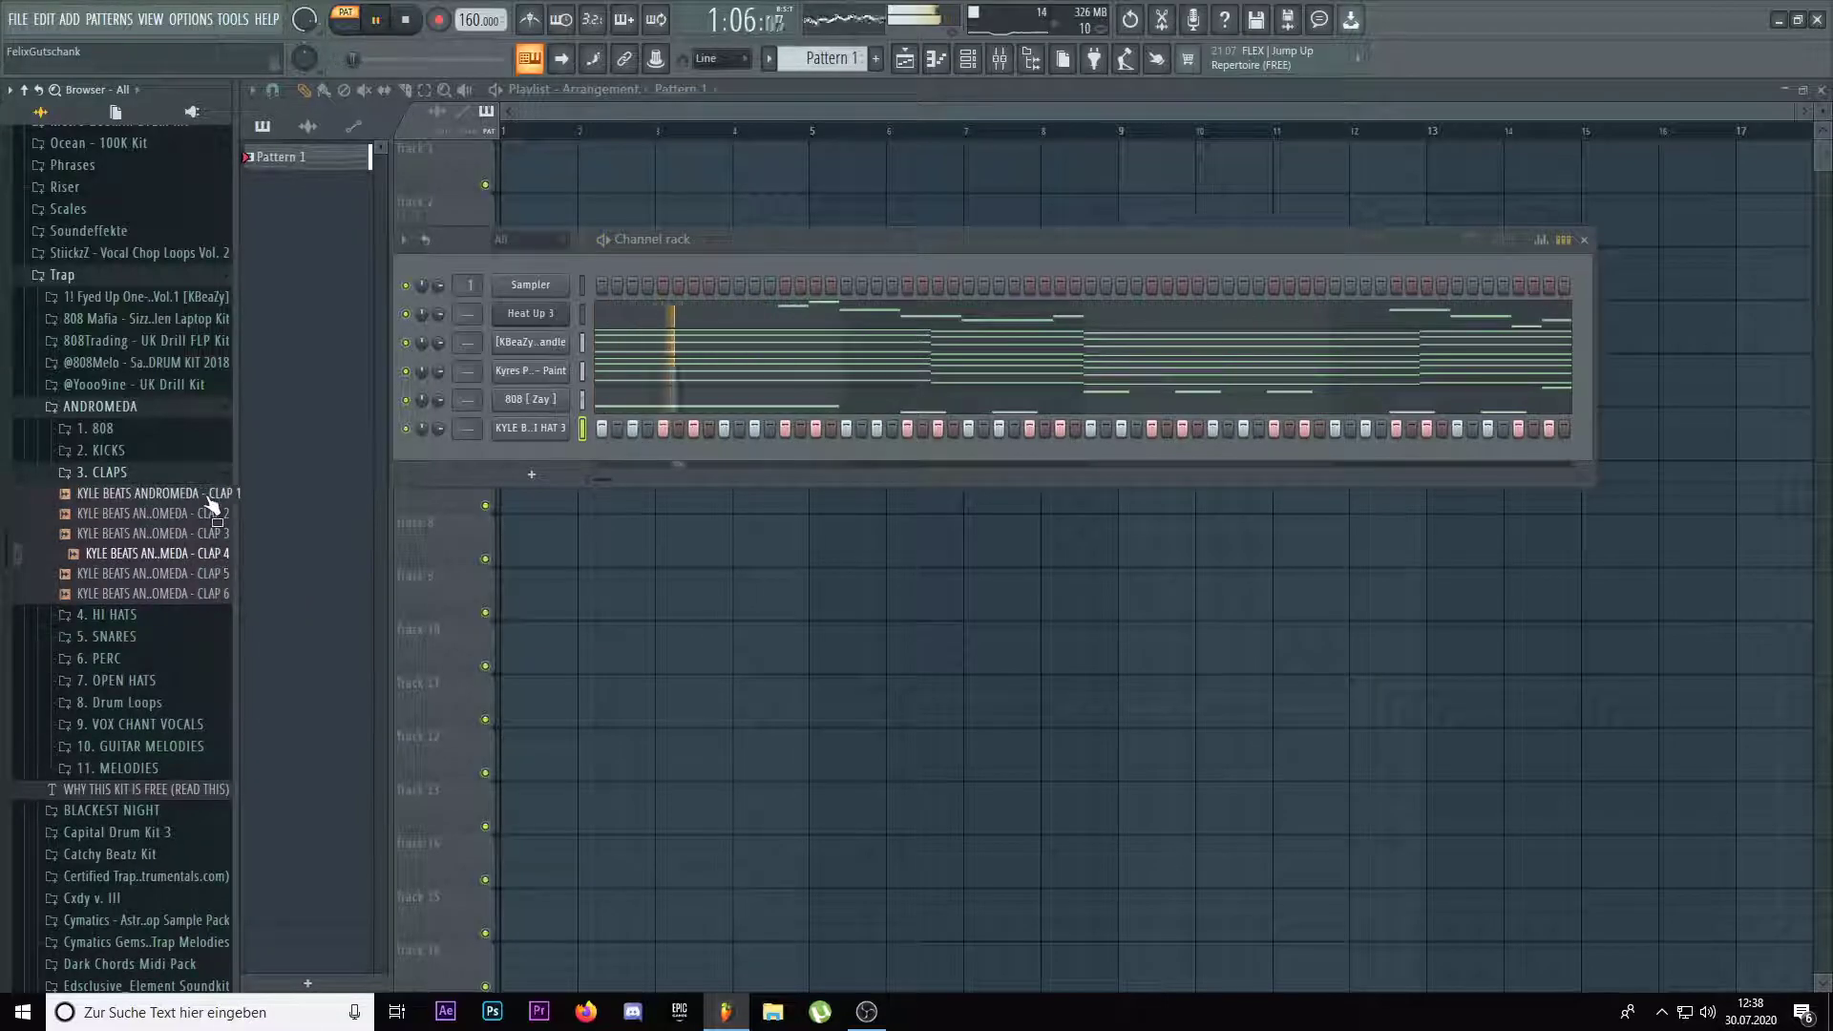
{"action": "left_click", "coordinate": [205, 513]}
{"action": "left_click", "coordinate": [206, 533]}
{"action": "left_click", "coordinate": [205, 553]}
{"action": "left_click", "coordinate": [206, 573]}
{"action": "left_click", "coordinate": [200, 593]}
{"action": "left_click", "coordinate": [105, 406]}
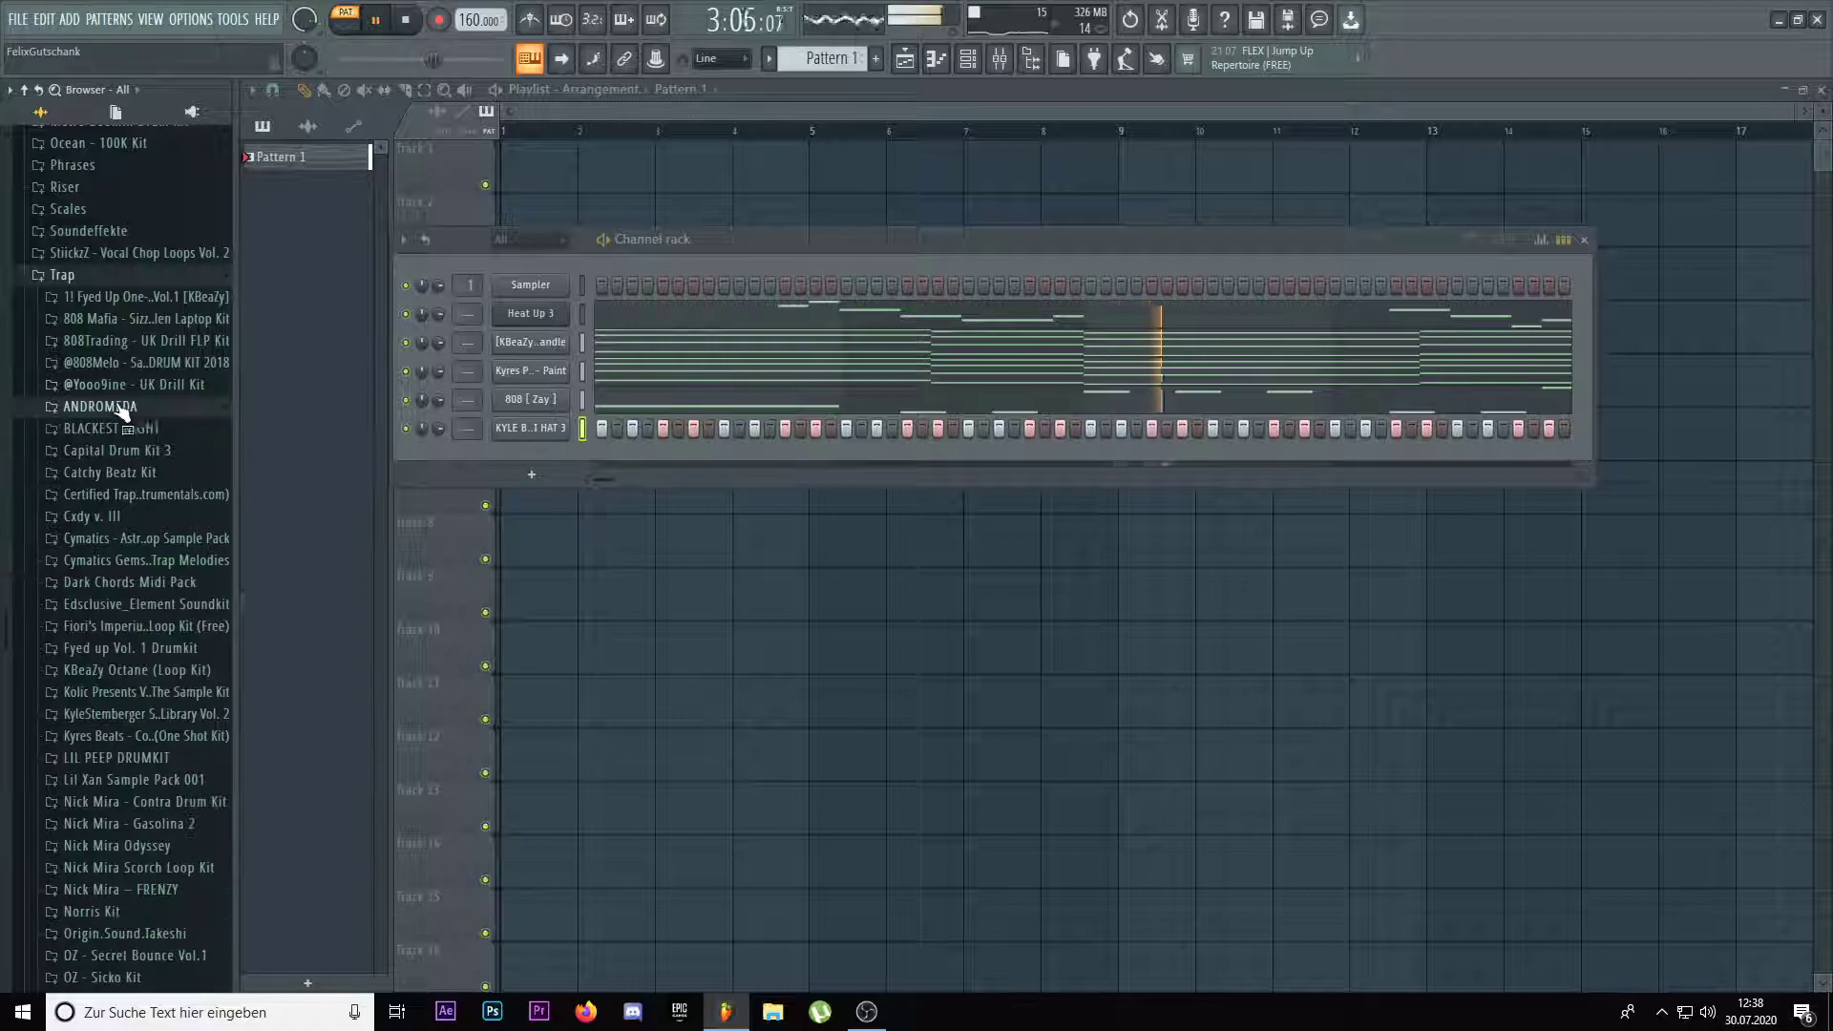
Add clap [ crunchy ] from the Fyed up Vol. 1 Drumkit and place it on step 9 of each of the four bars
{"action": "left_click", "coordinate": [130, 648]}
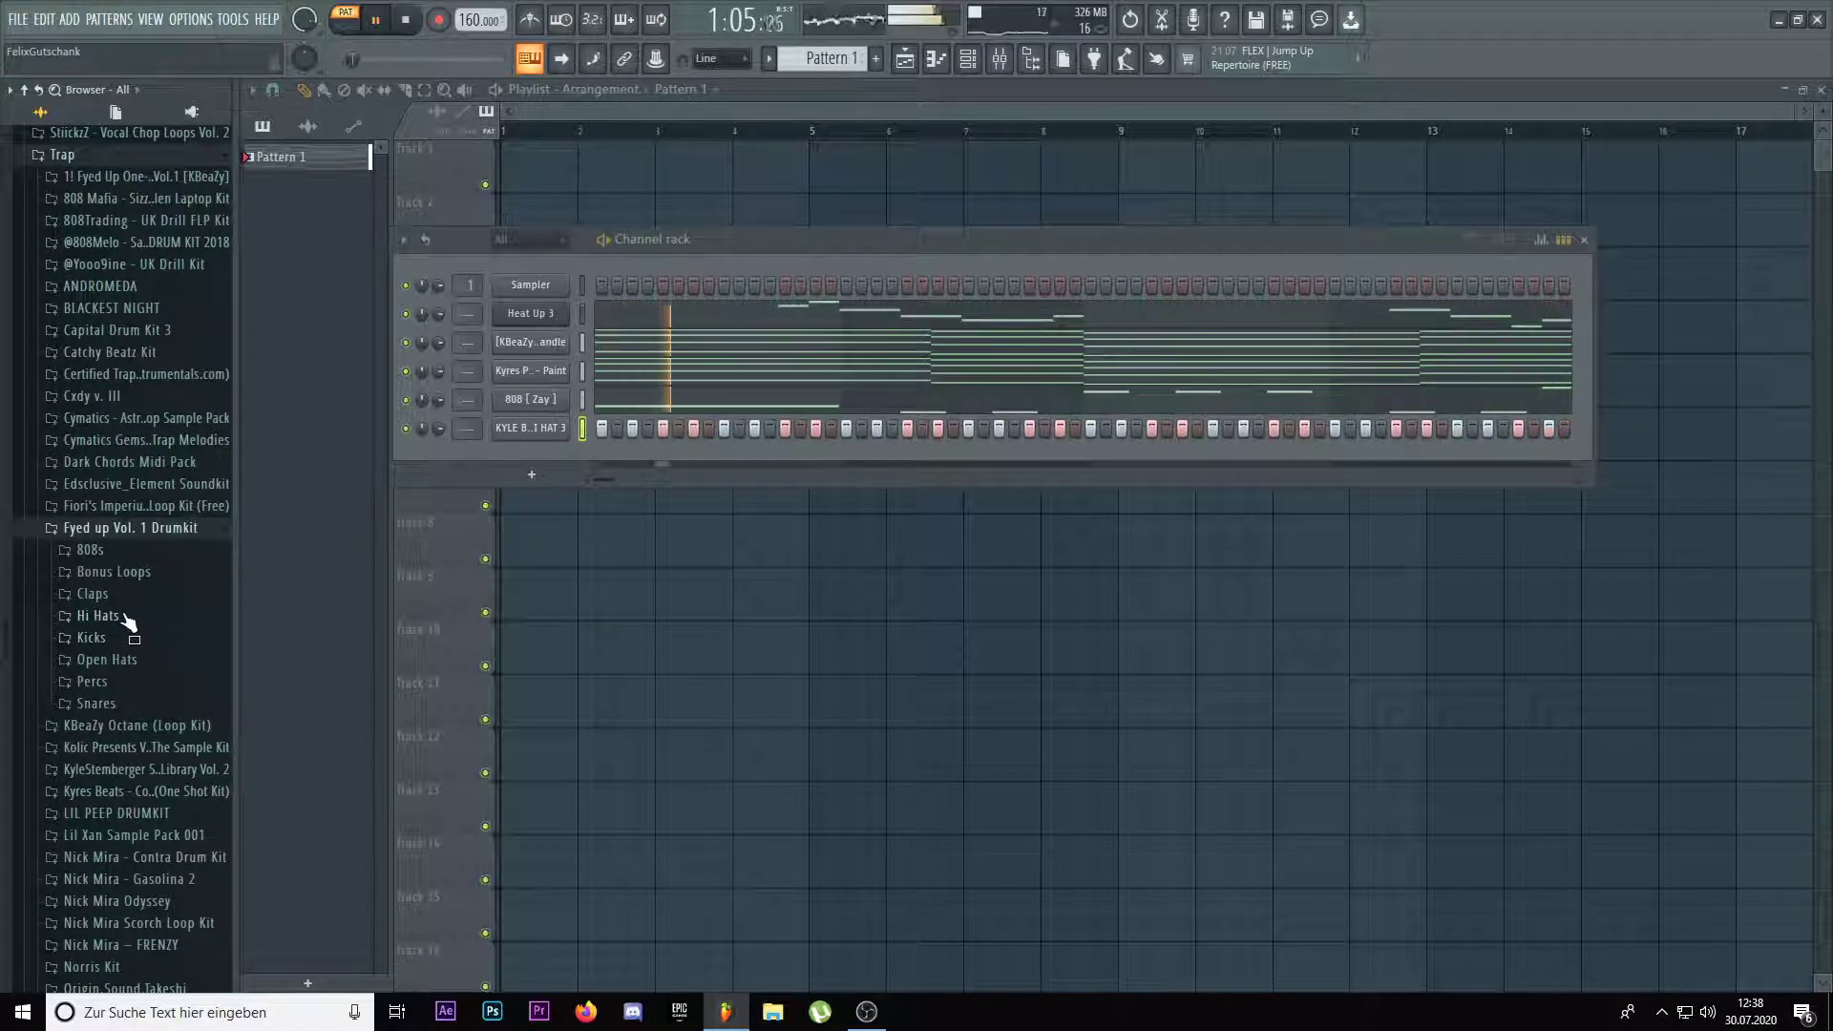
{"action": "left_click", "coordinate": [99, 615]}
{"action": "left_click", "coordinate": [93, 593]}
{"action": "left_click_drag", "start_coordinate": [124, 634], "coordinate": [524, 449]}
{"action": "left_click", "coordinate": [724, 456]}
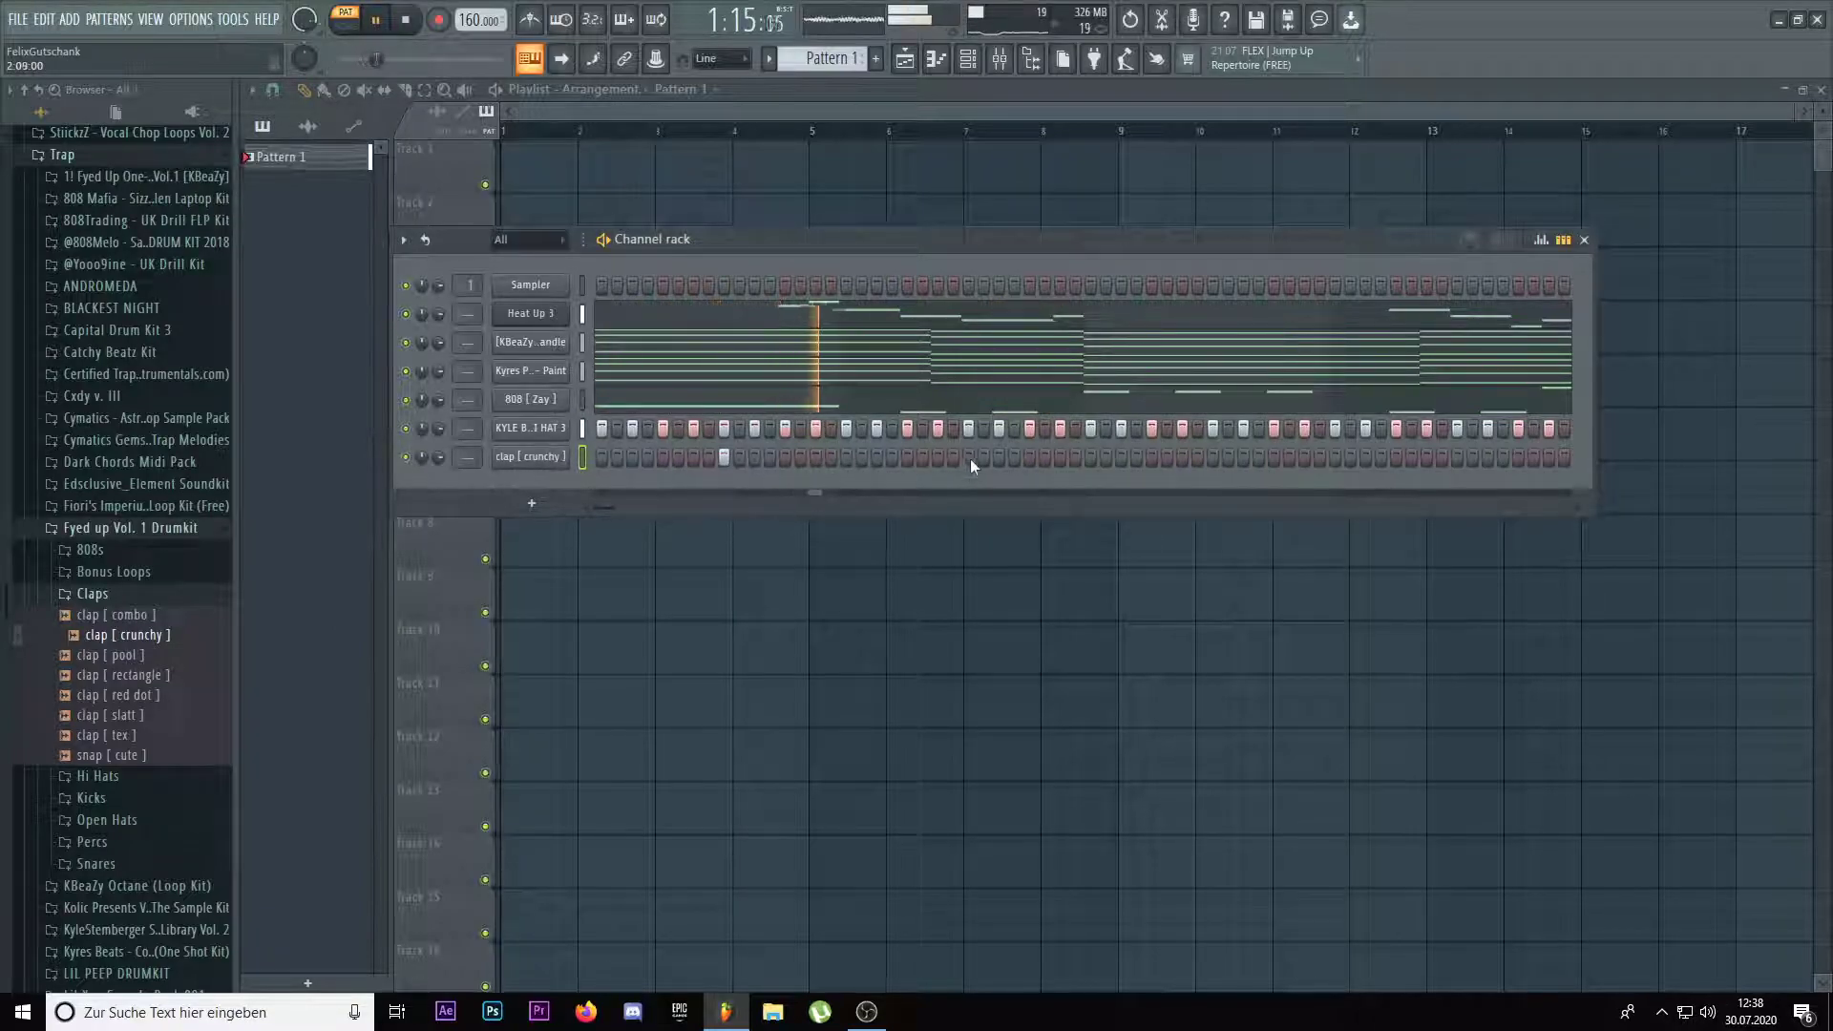
{"action": "left_click", "coordinate": [1212, 456]}
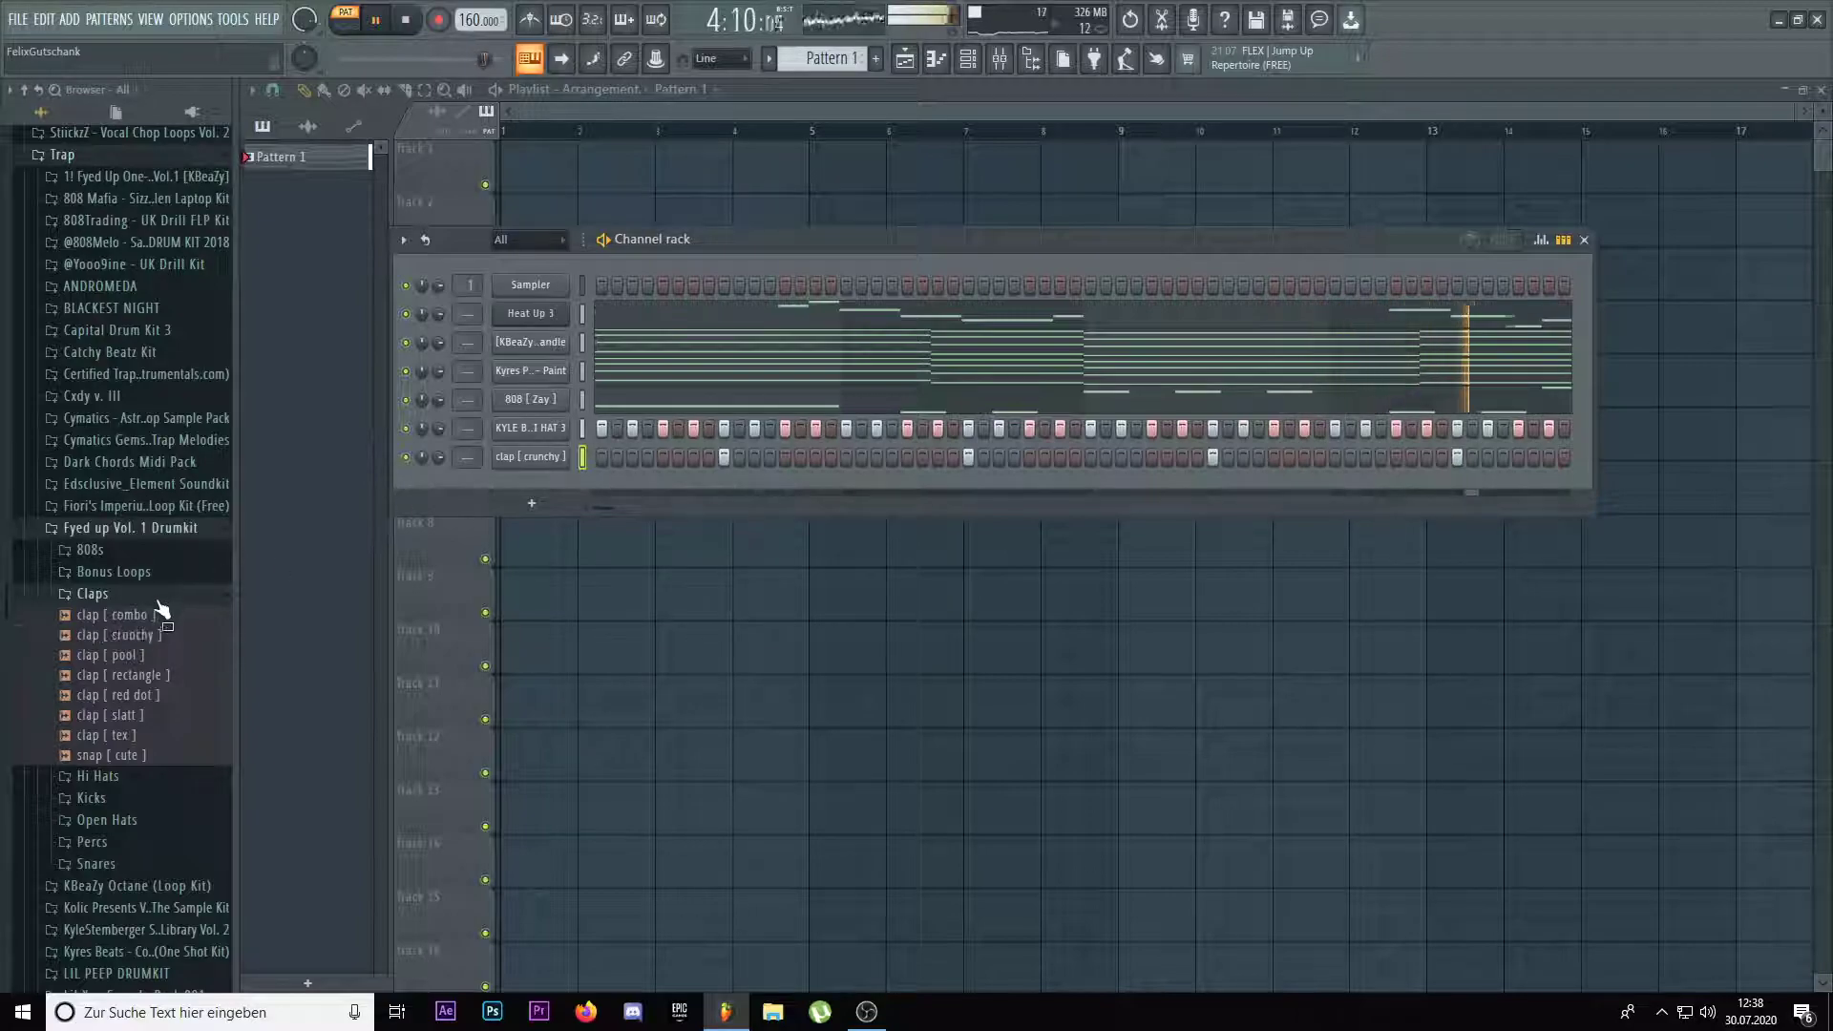
Audition an open hat sample from the Fyed up Vol. 1 Drumkit
{"action": "left_click", "coordinate": [105, 594]}
{"action": "scroll", "coordinate": [129, 573], "scroll_direction": "down", "scroll_amount": 2}
{"action": "left_click", "coordinate": [131, 542]}
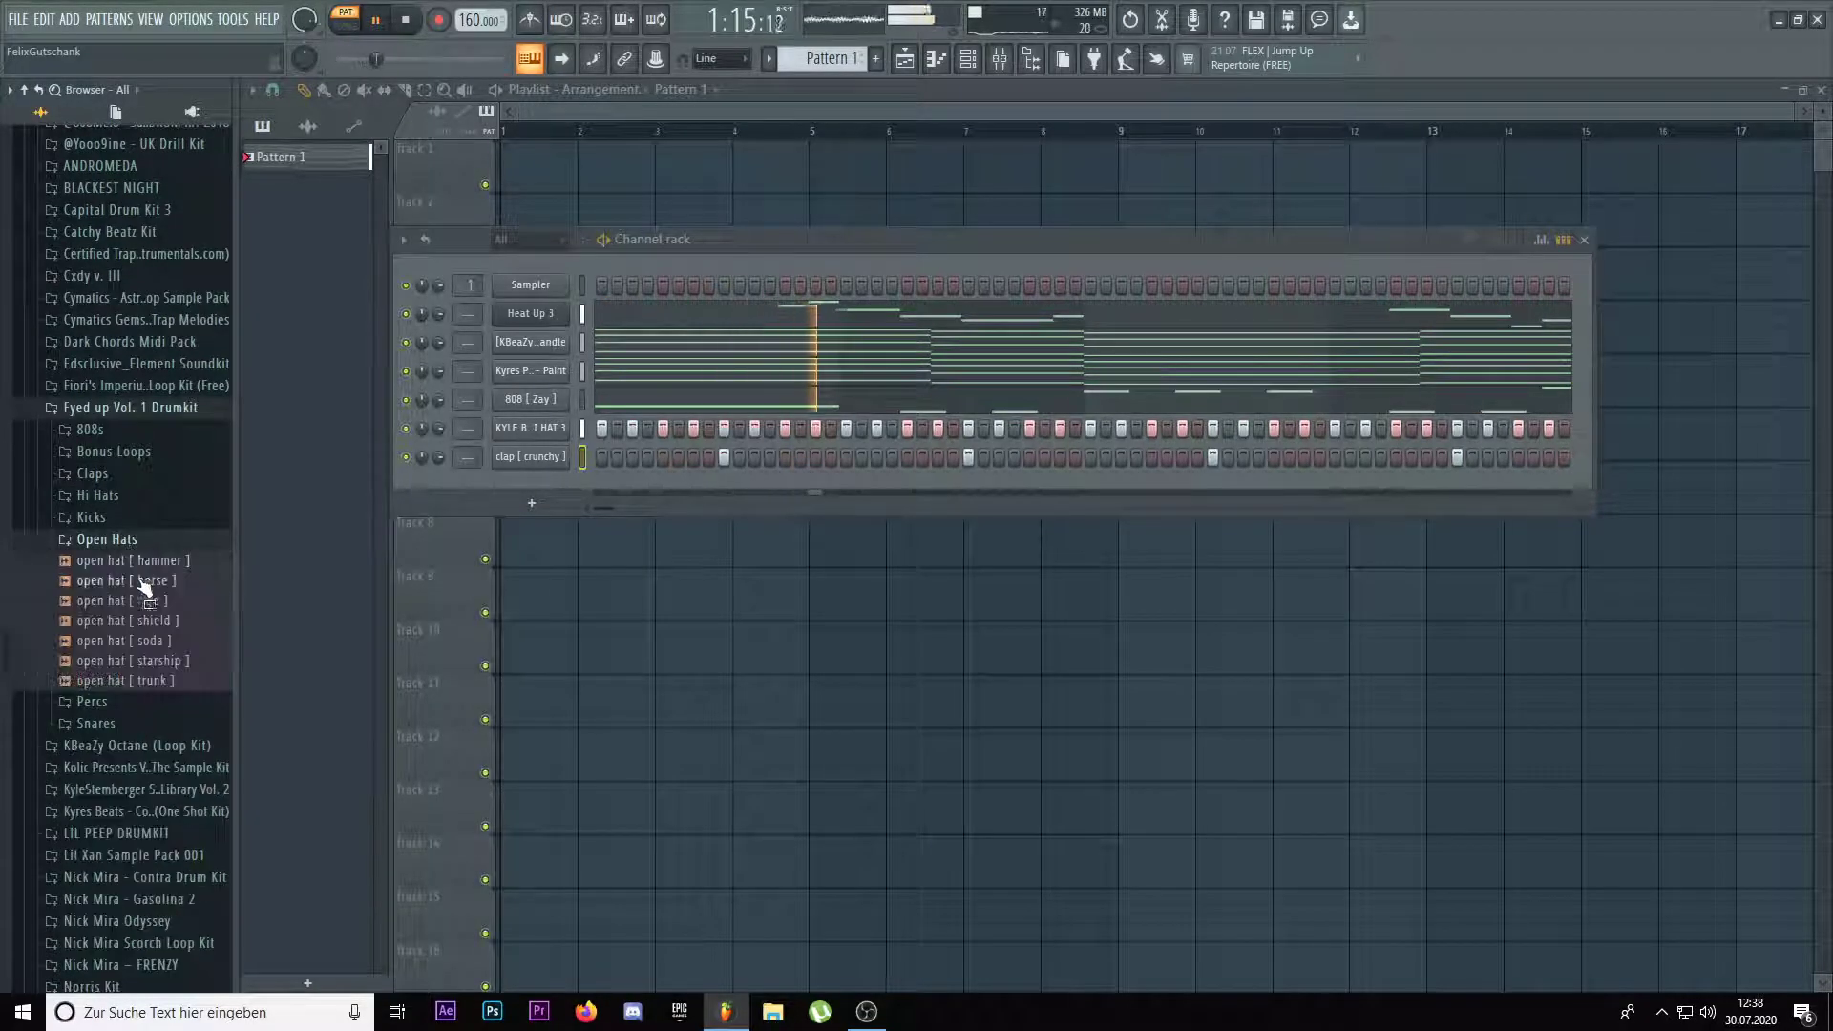
{"action": "left_click_drag", "start_coordinate": [143, 581], "coordinate": [103, 577]}
{"action": "left_click", "coordinate": [107, 540]}
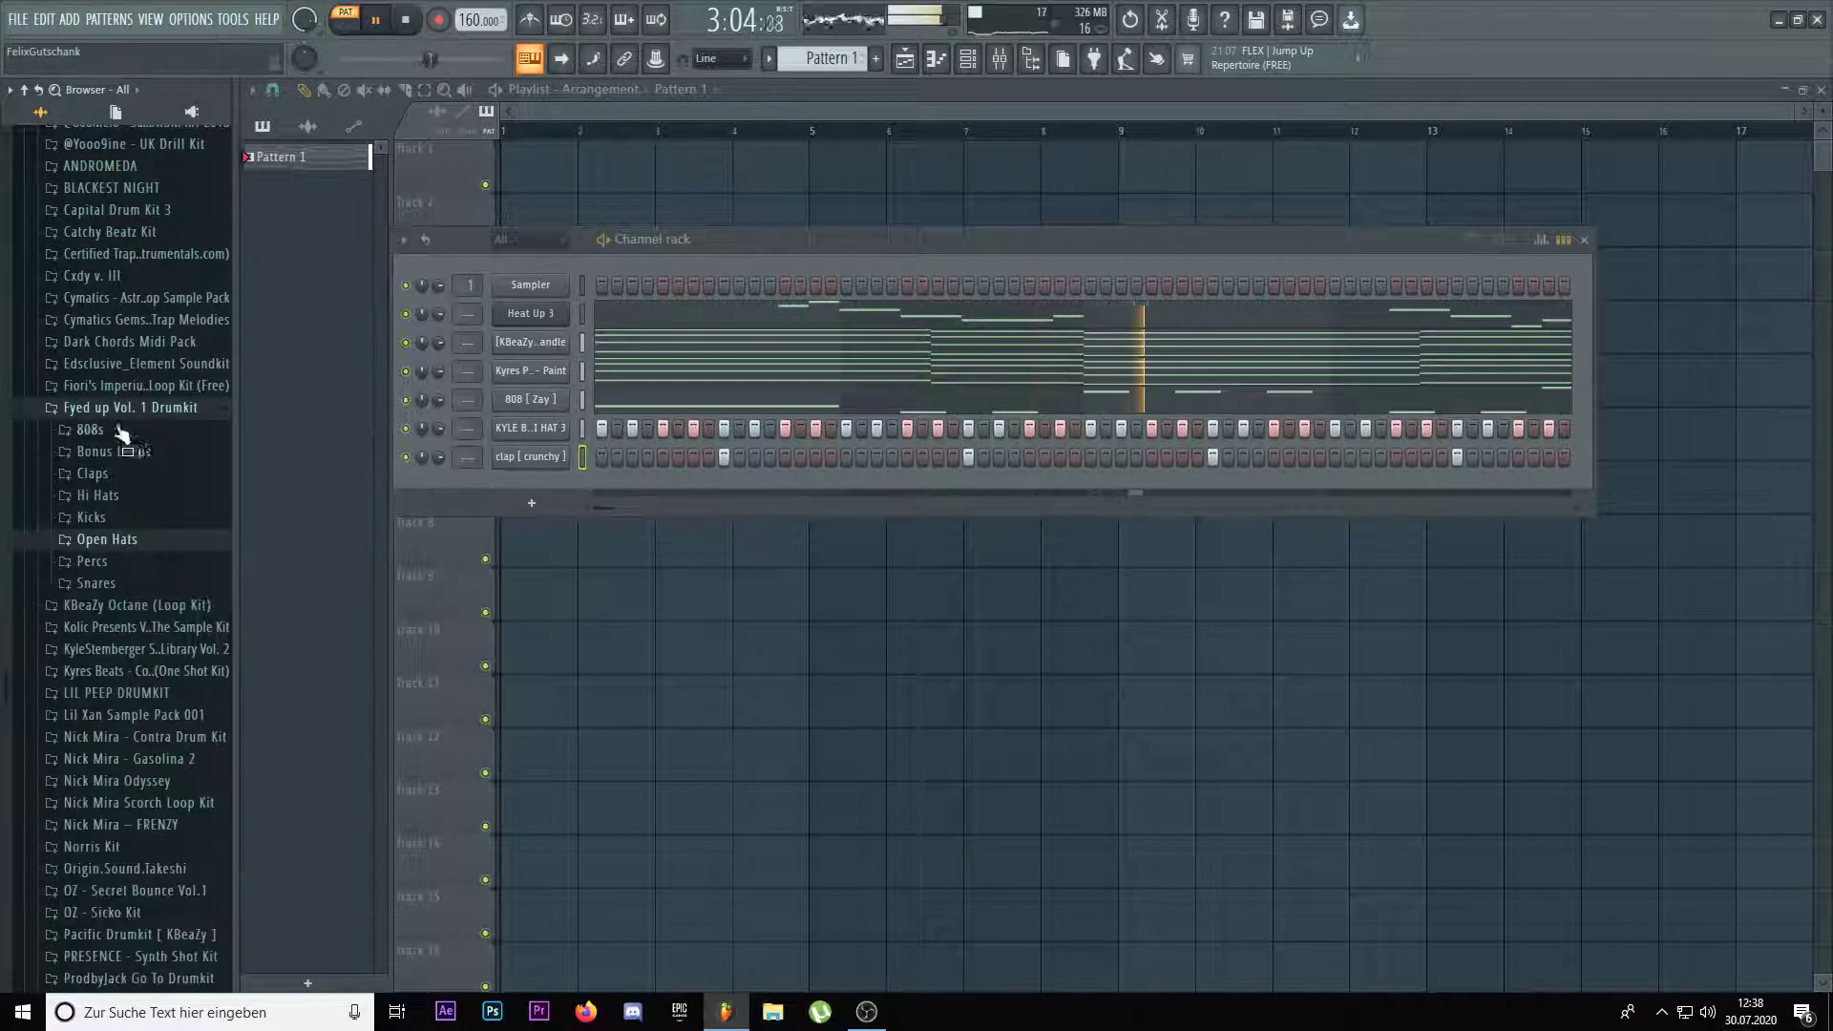
Add open hat 1 from the ANDROMEDA kit as a new channel below the hi-hat
{"action": "scroll", "coordinate": [120, 413], "scroll_direction": "up", "scroll_amount": 2}
{"action": "left_click", "coordinate": [113, 287]}
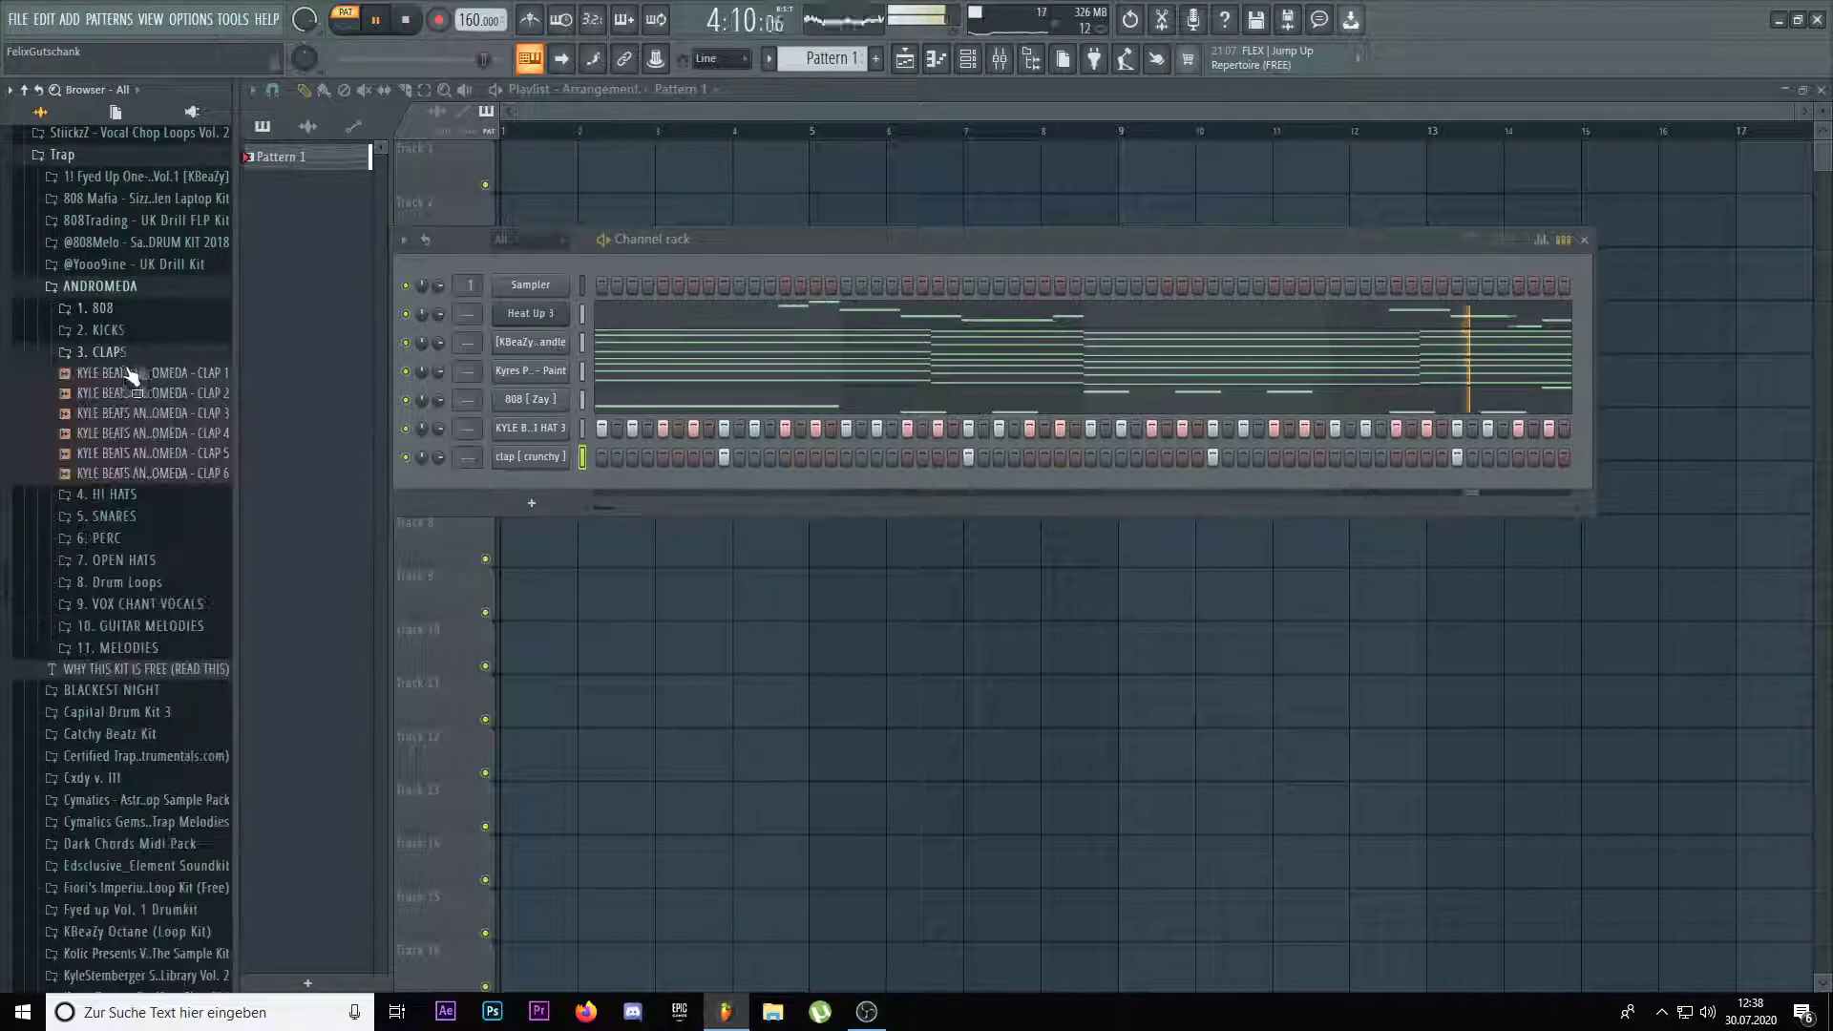
{"action": "scroll", "coordinate": [143, 544], "scroll_direction": "up", "scroll_amount": 2}
{"action": "left_click", "coordinate": [107, 472]}
{"action": "left_click", "coordinate": [120, 560]}
{"action": "left_click", "coordinate": [153, 582]}
{"action": "left_click_drag", "start_coordinate": [153, 584], "coordinate": [546, 454]}
{"action": "key", "text": "Escape"}
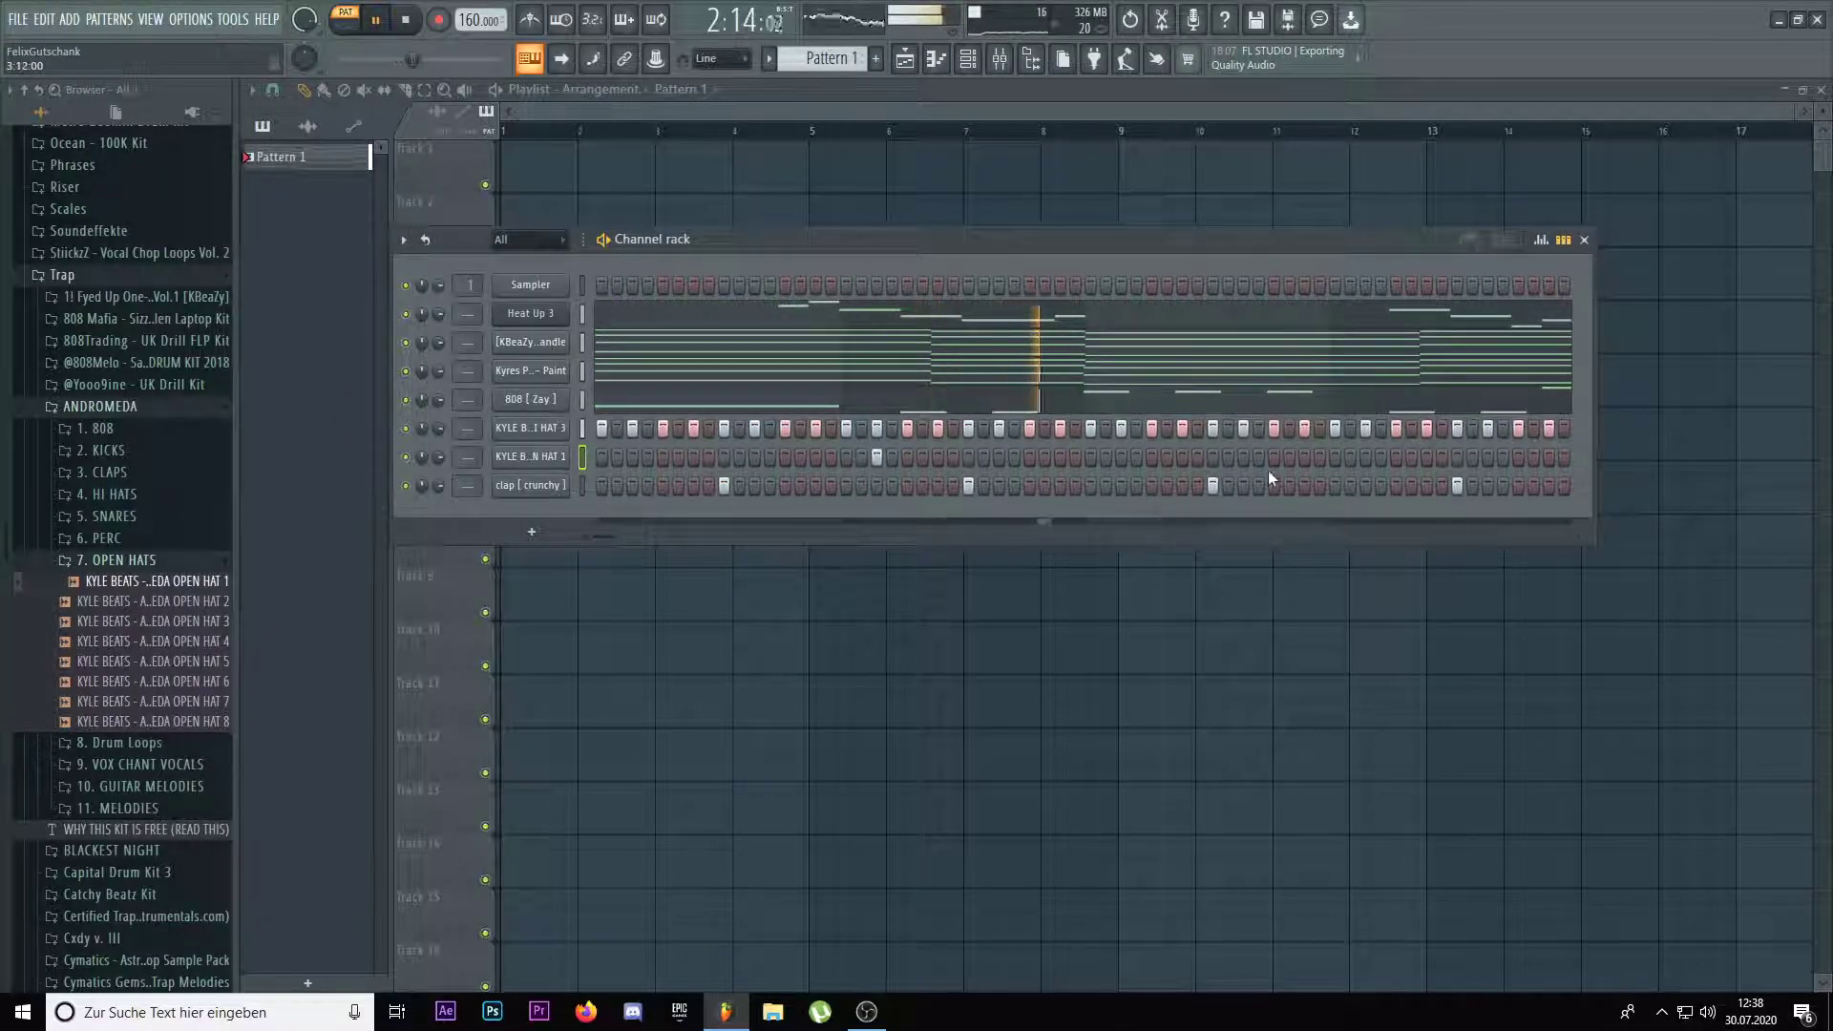
Place open hat hits on steps 1, 19, 33, 51 and 55 of the pattern while replaying the loop
{"action": "key", "text": "space"}
{"action": "left_click", "coordinate": [604, 457]}
{"action": "key", "text": "space"}
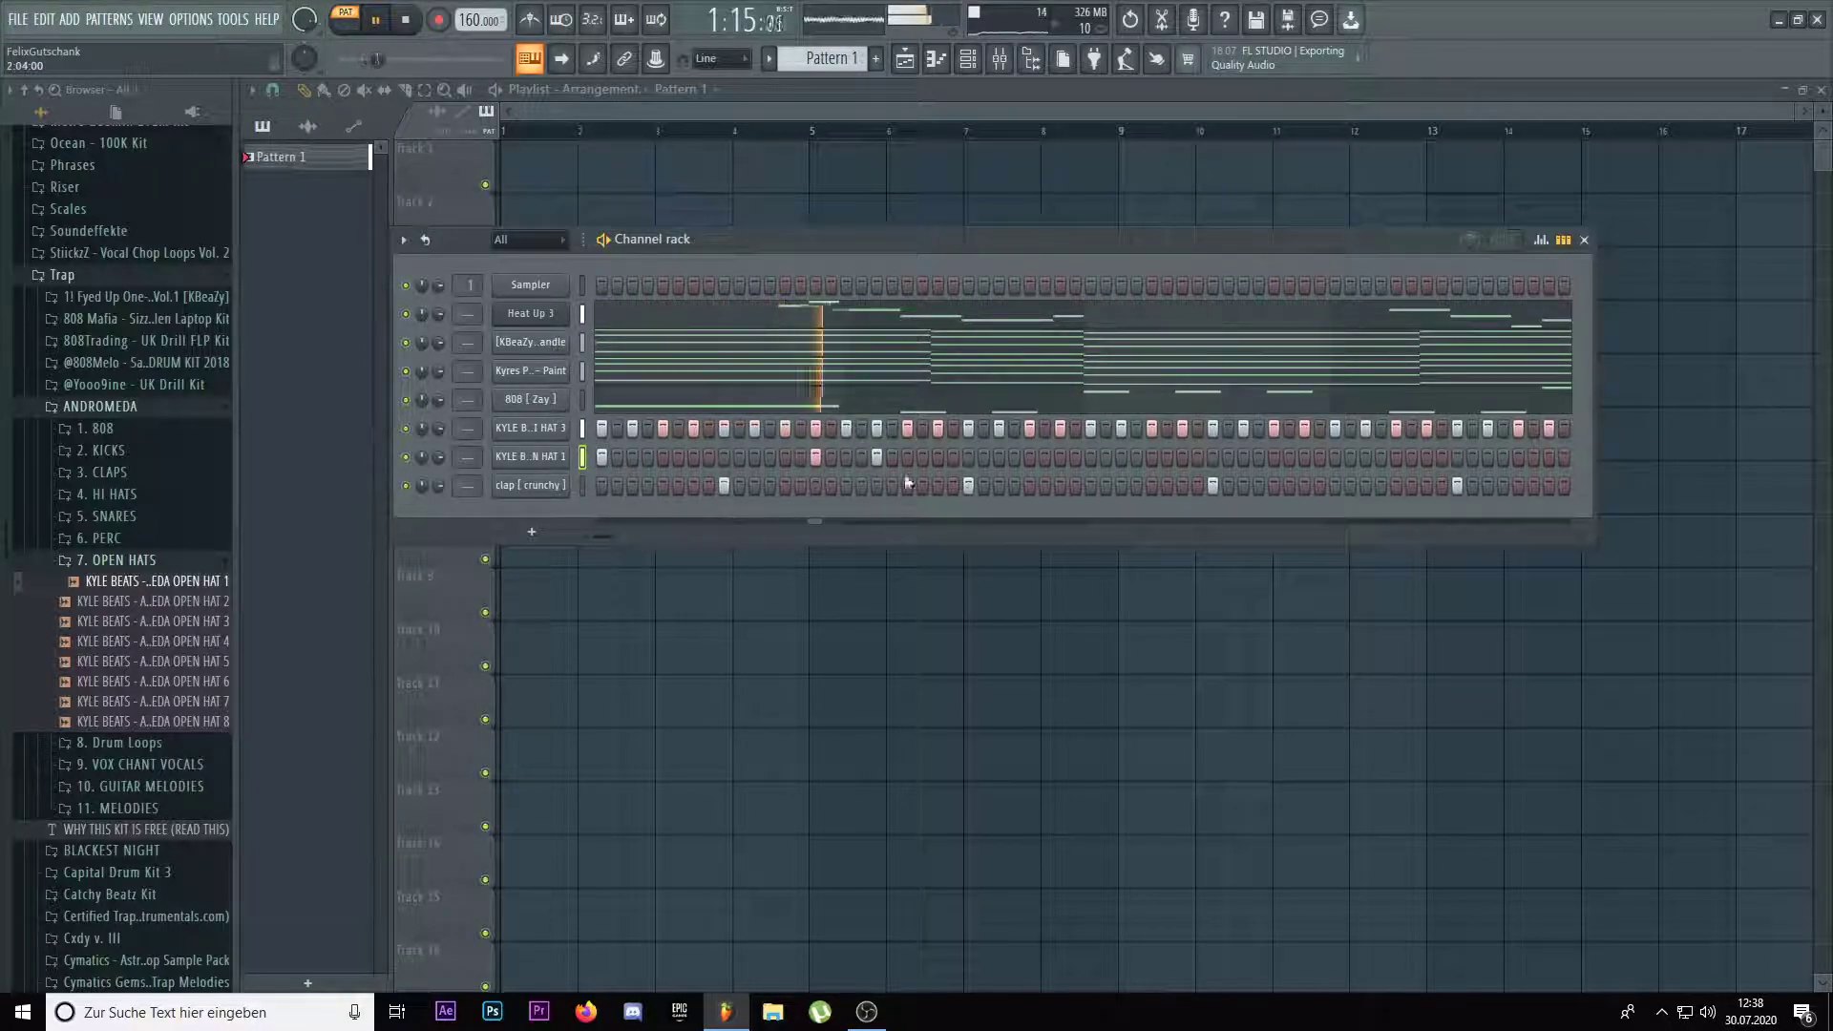
{"action": "left_click", "coordinate": [876, 457]}
{"action": "left_click", "coordinate": [879, 456]}
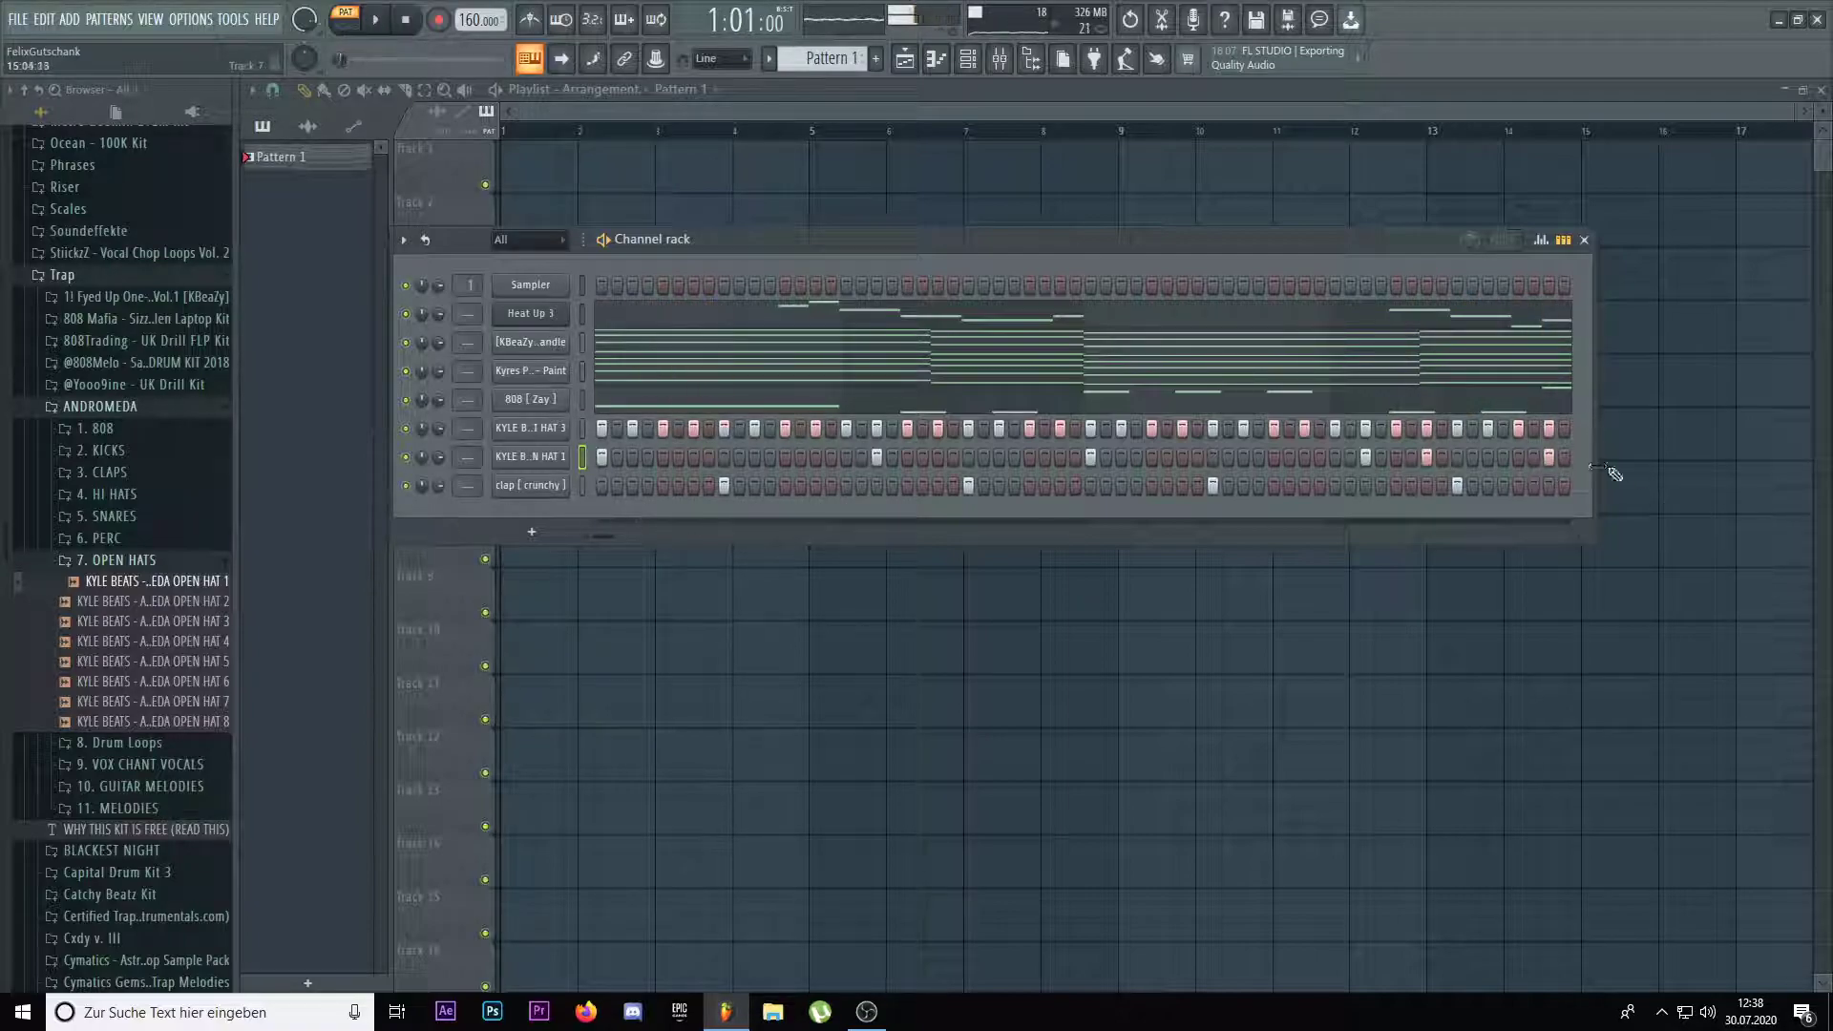
Add the KICK - WINGS sample from the ProdbyJack Go To Drumkit as a channel above the 808
{"action": "left_click", "coordinate": [98, 562]}
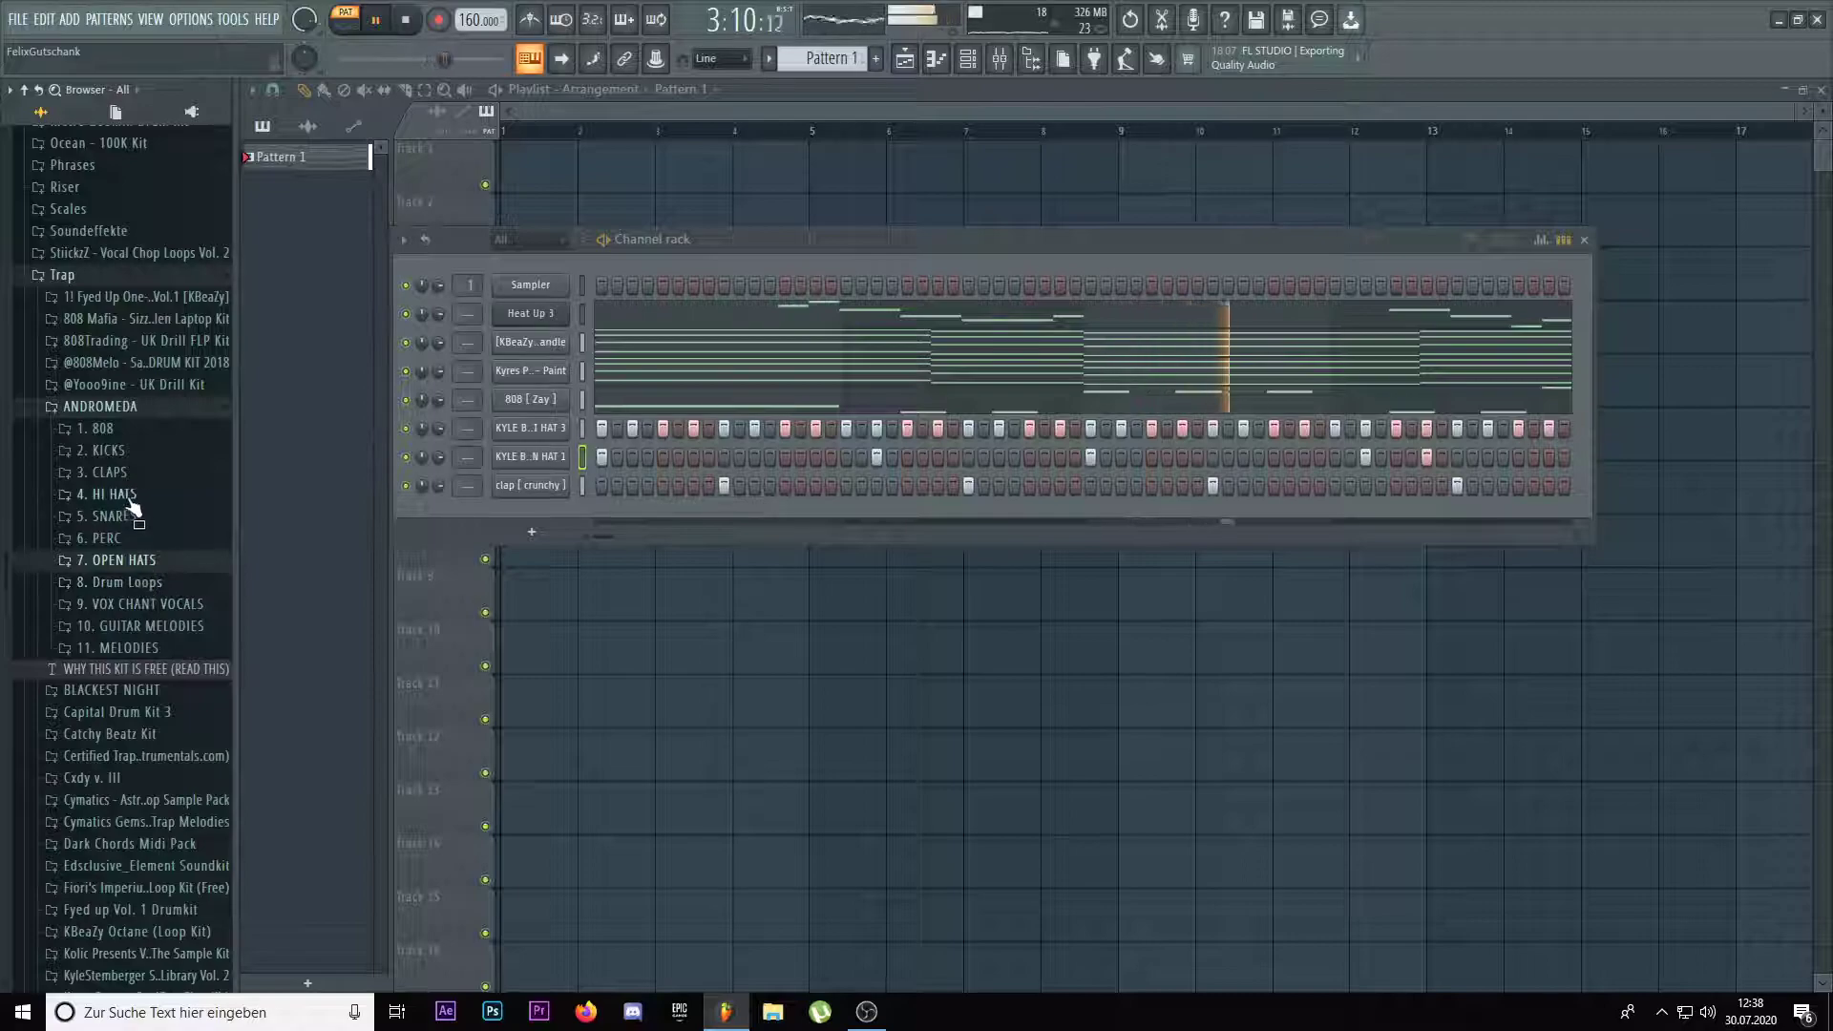
{"action": "scroll", "coordinate": [131, 506], "scroll_direction": "down", "scroll_amount": 12}
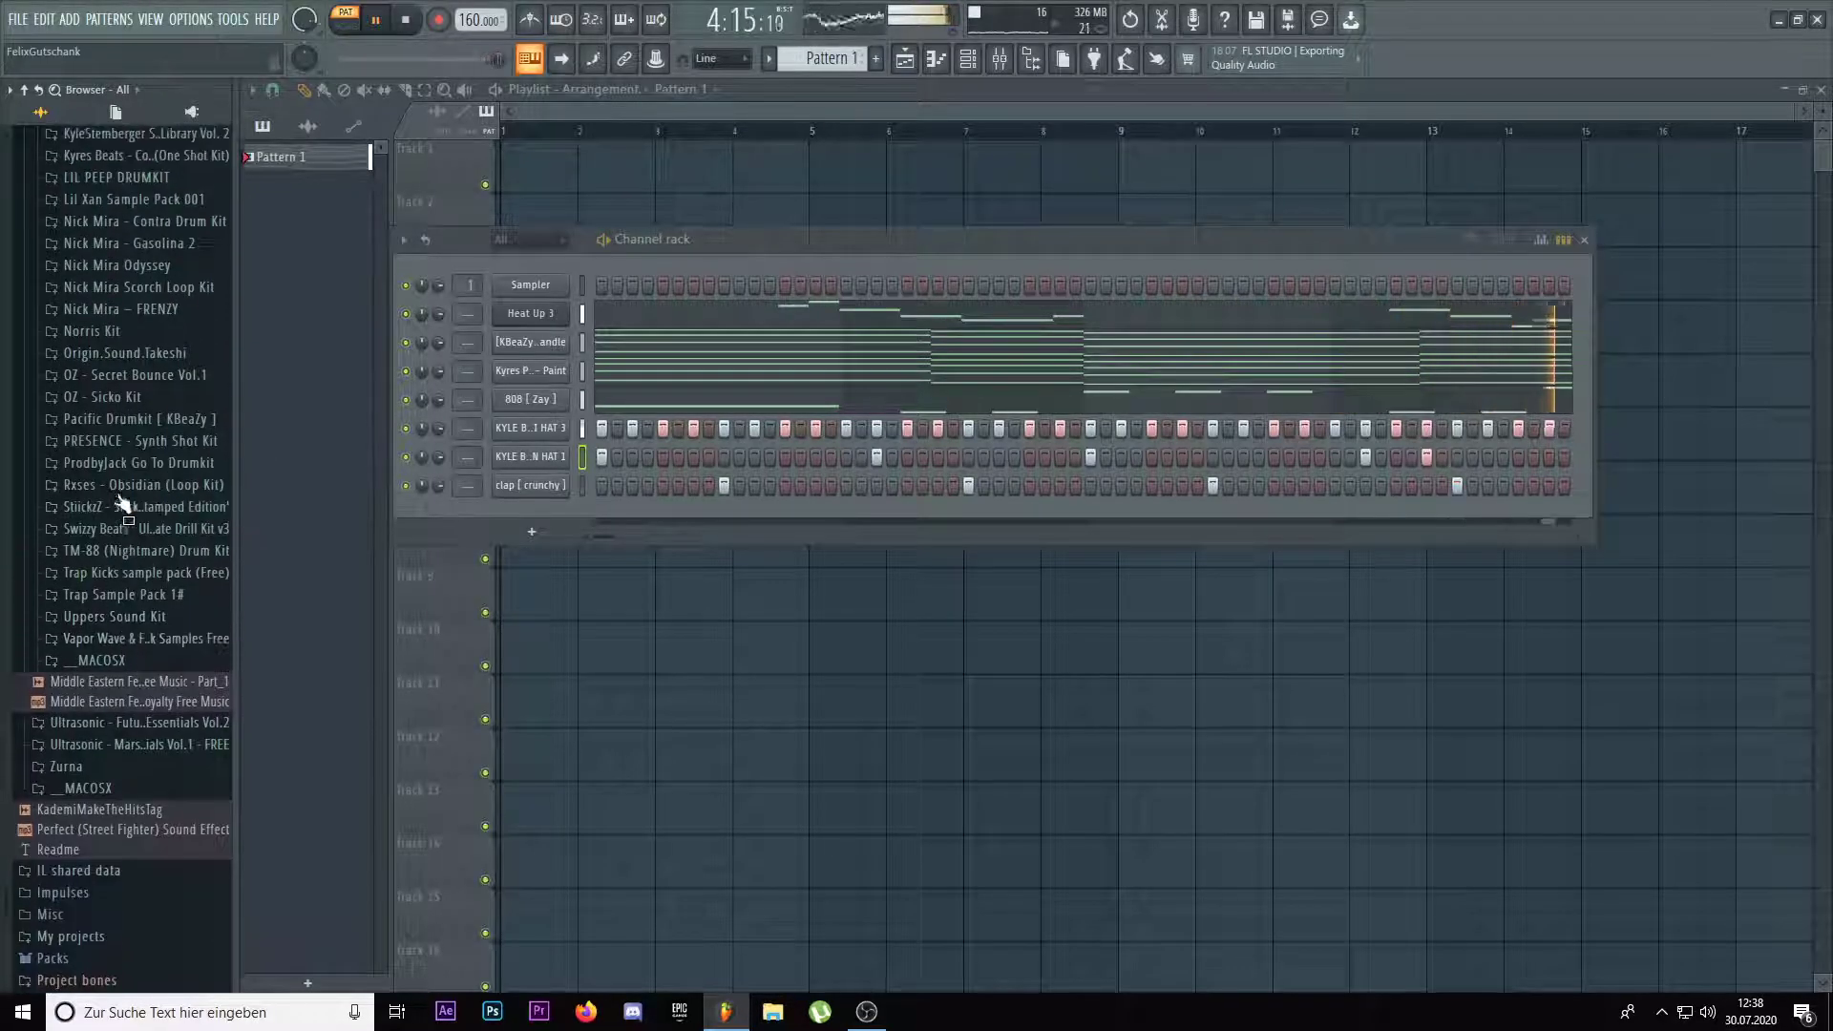
{"action": "left_click", "coordinate": [122, 463]}
{"action": "left_click", "coordinate": [87, 572]}
{"action": "left_click_drag", "start_coordinate": [123, 613], "coordinate": [583, 437]}
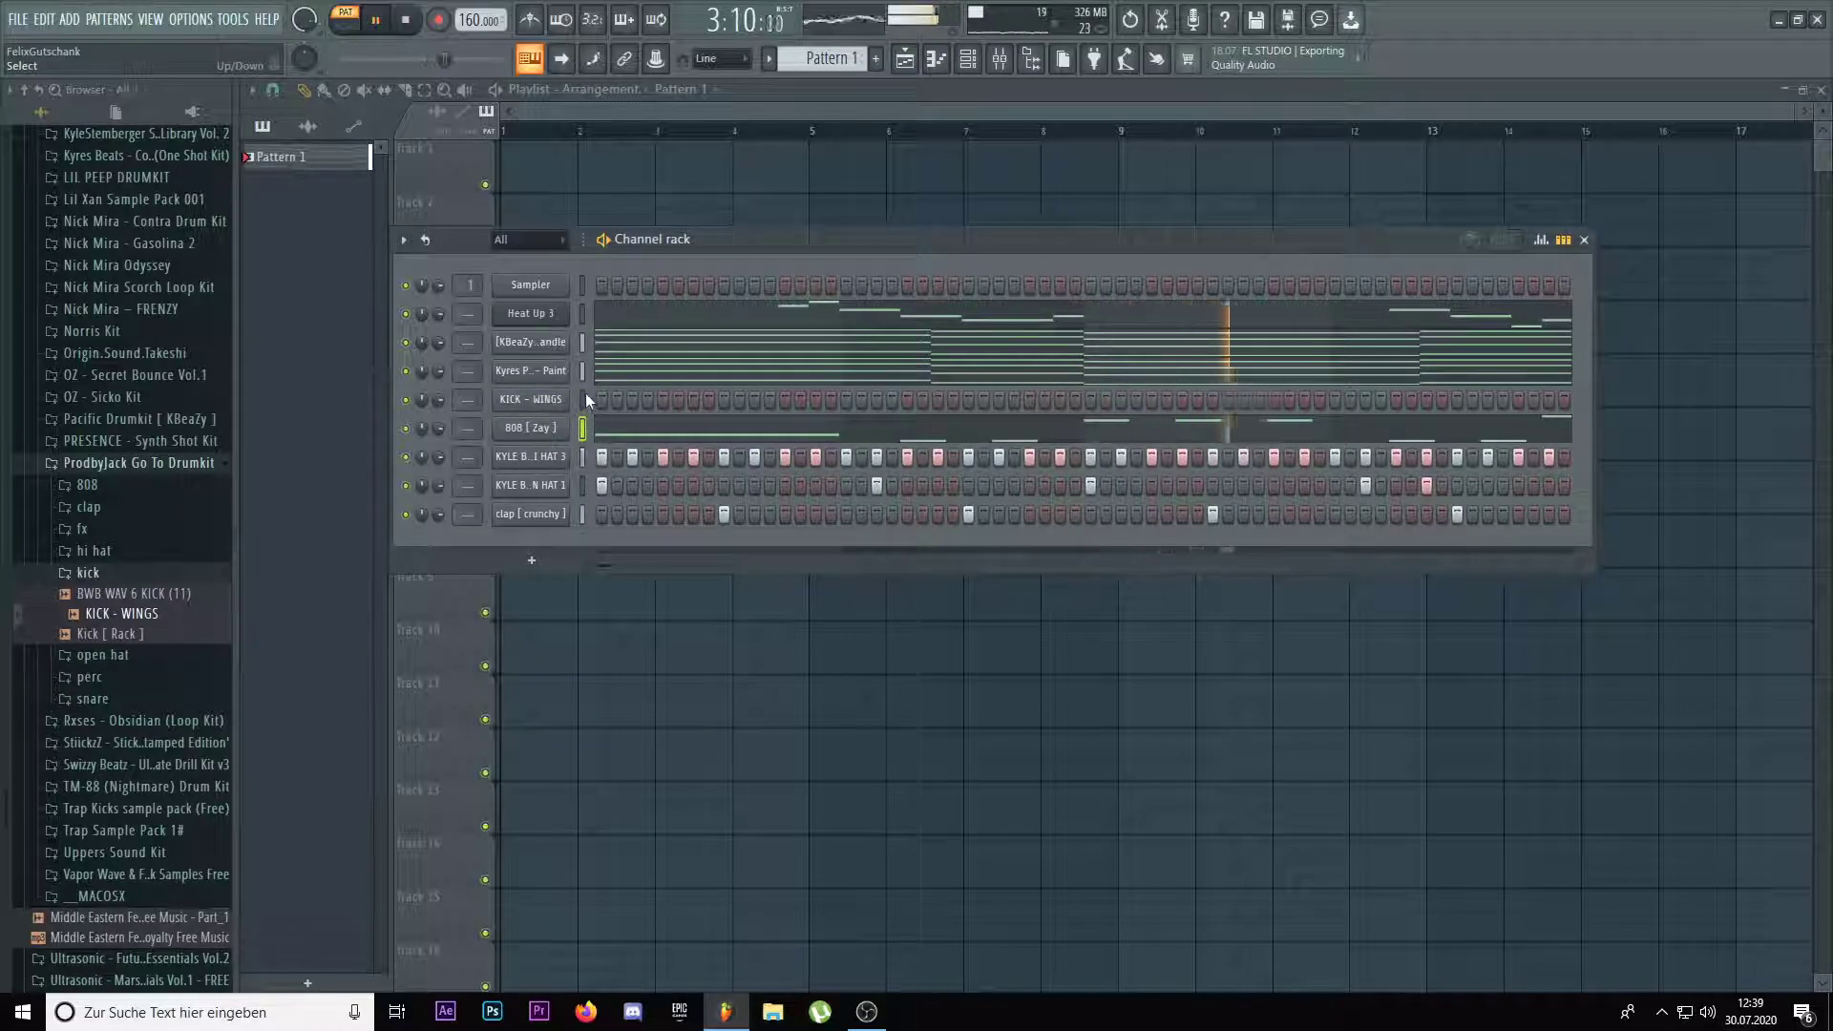
Paste the 808 rhythm into the KICK - WINGS channel, limit all notes to C5 and discard their lengths
{"action": "left_click", "coordinate": [582, 399]}
{"action": "key", "text": "ctrl+v"}
{"action": "left_click", "coordinate": [633, 408]}
{"action": "key", "text": "alt+k"}
{"action": "key", "text": "Return"}
{"action": "key", "text": "shift+d"}
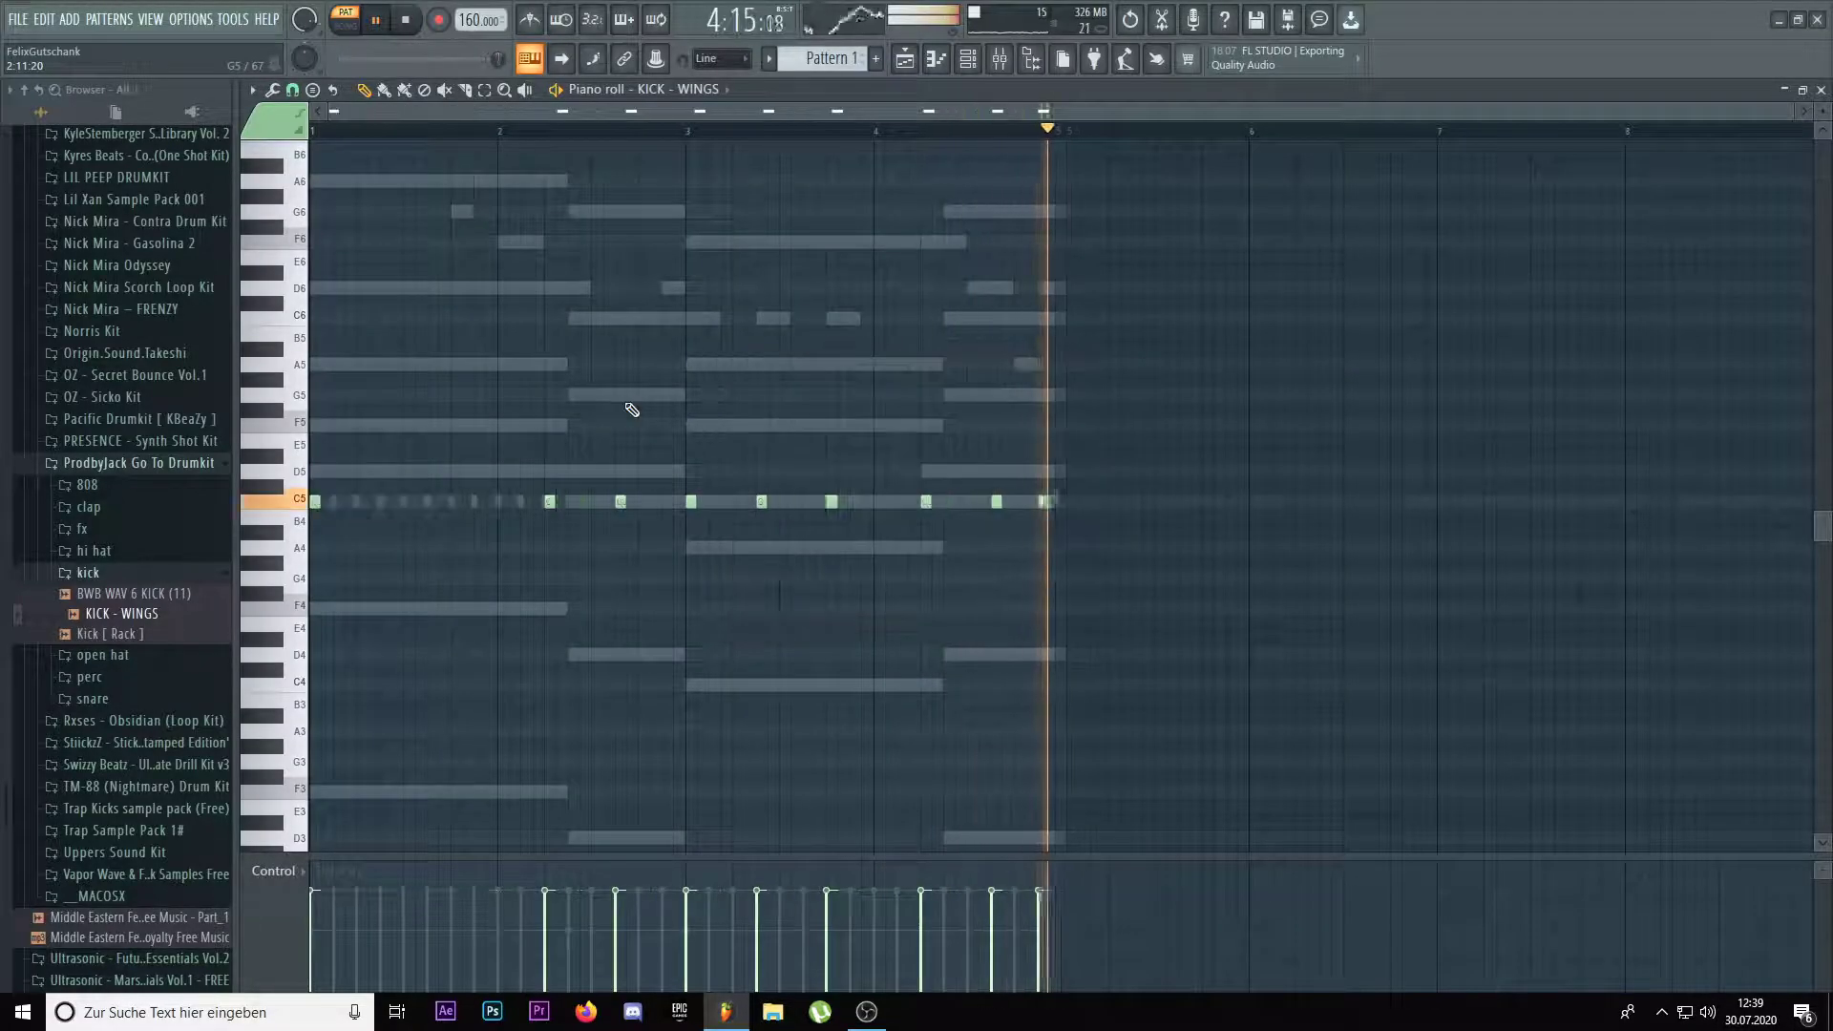
{"action": "key", "text": "ctrl+a"}
{"action": "key", "text": "Escape"}
{"action": "right_click", "coordinate": [569, 419]}
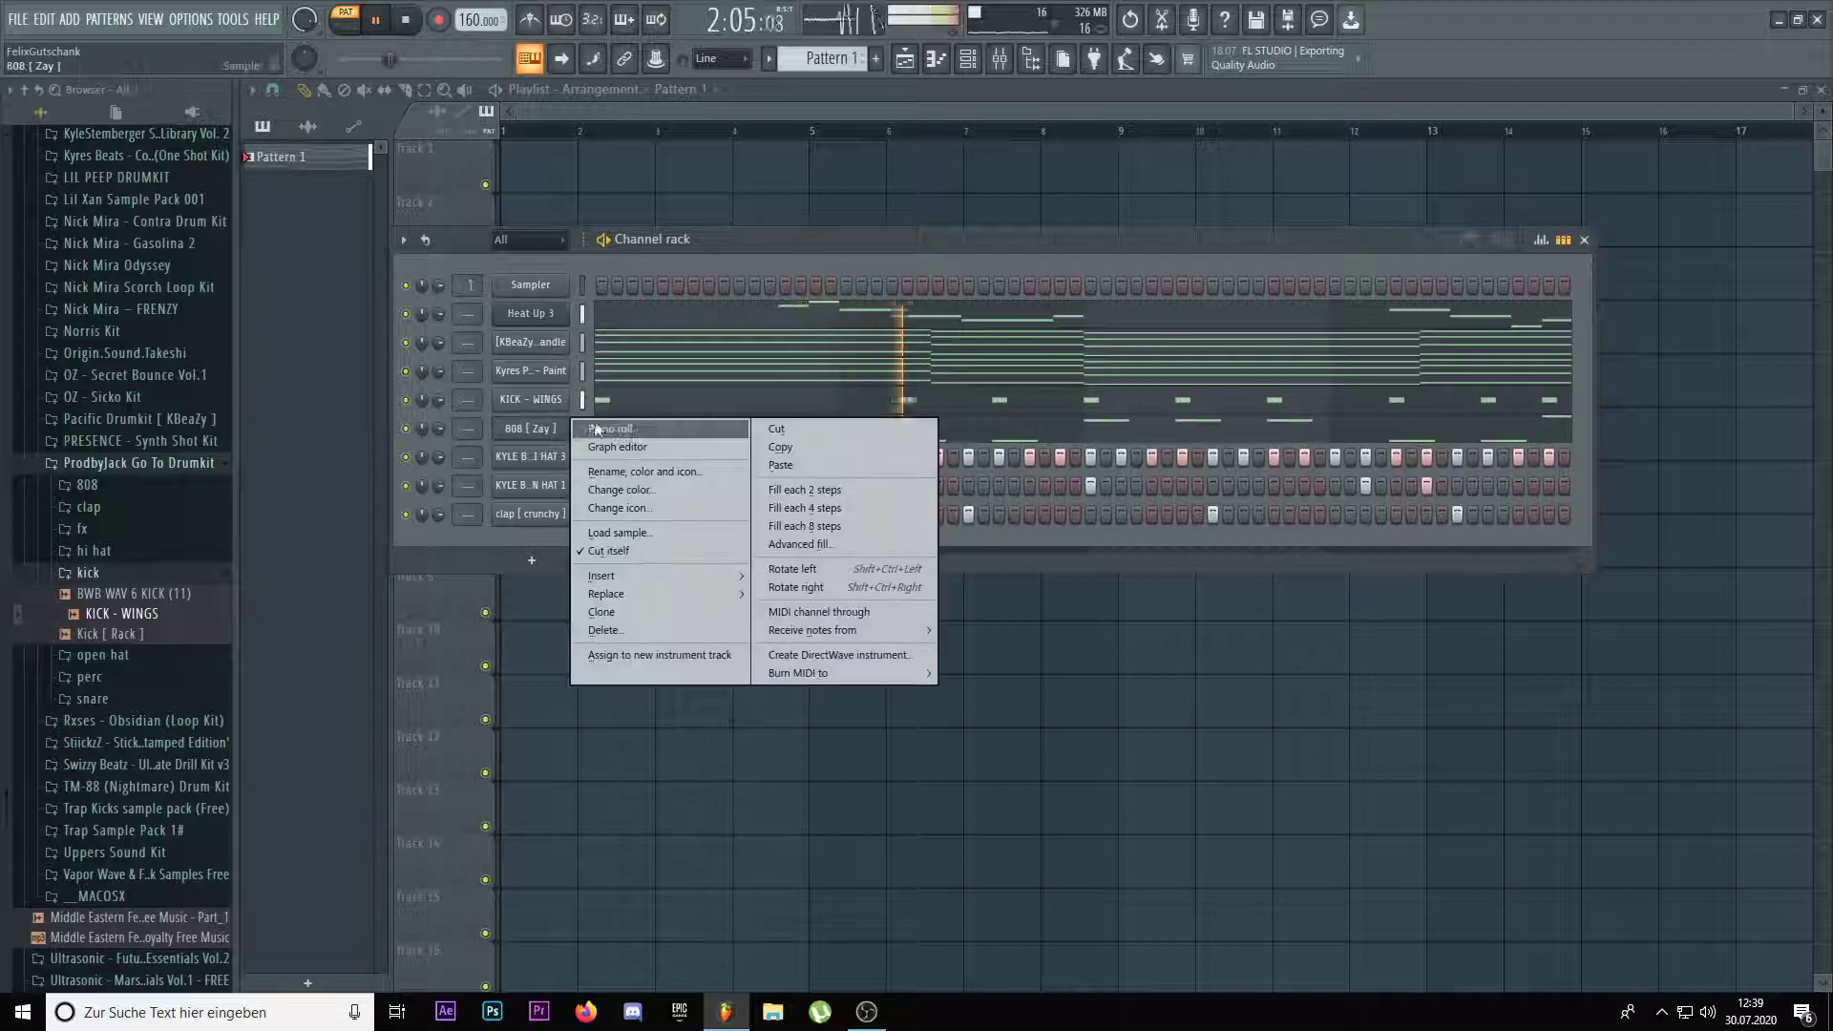
{"action": "left_click", "coordinate": [592, 428]}
{"action": "key", "text": "F6"}
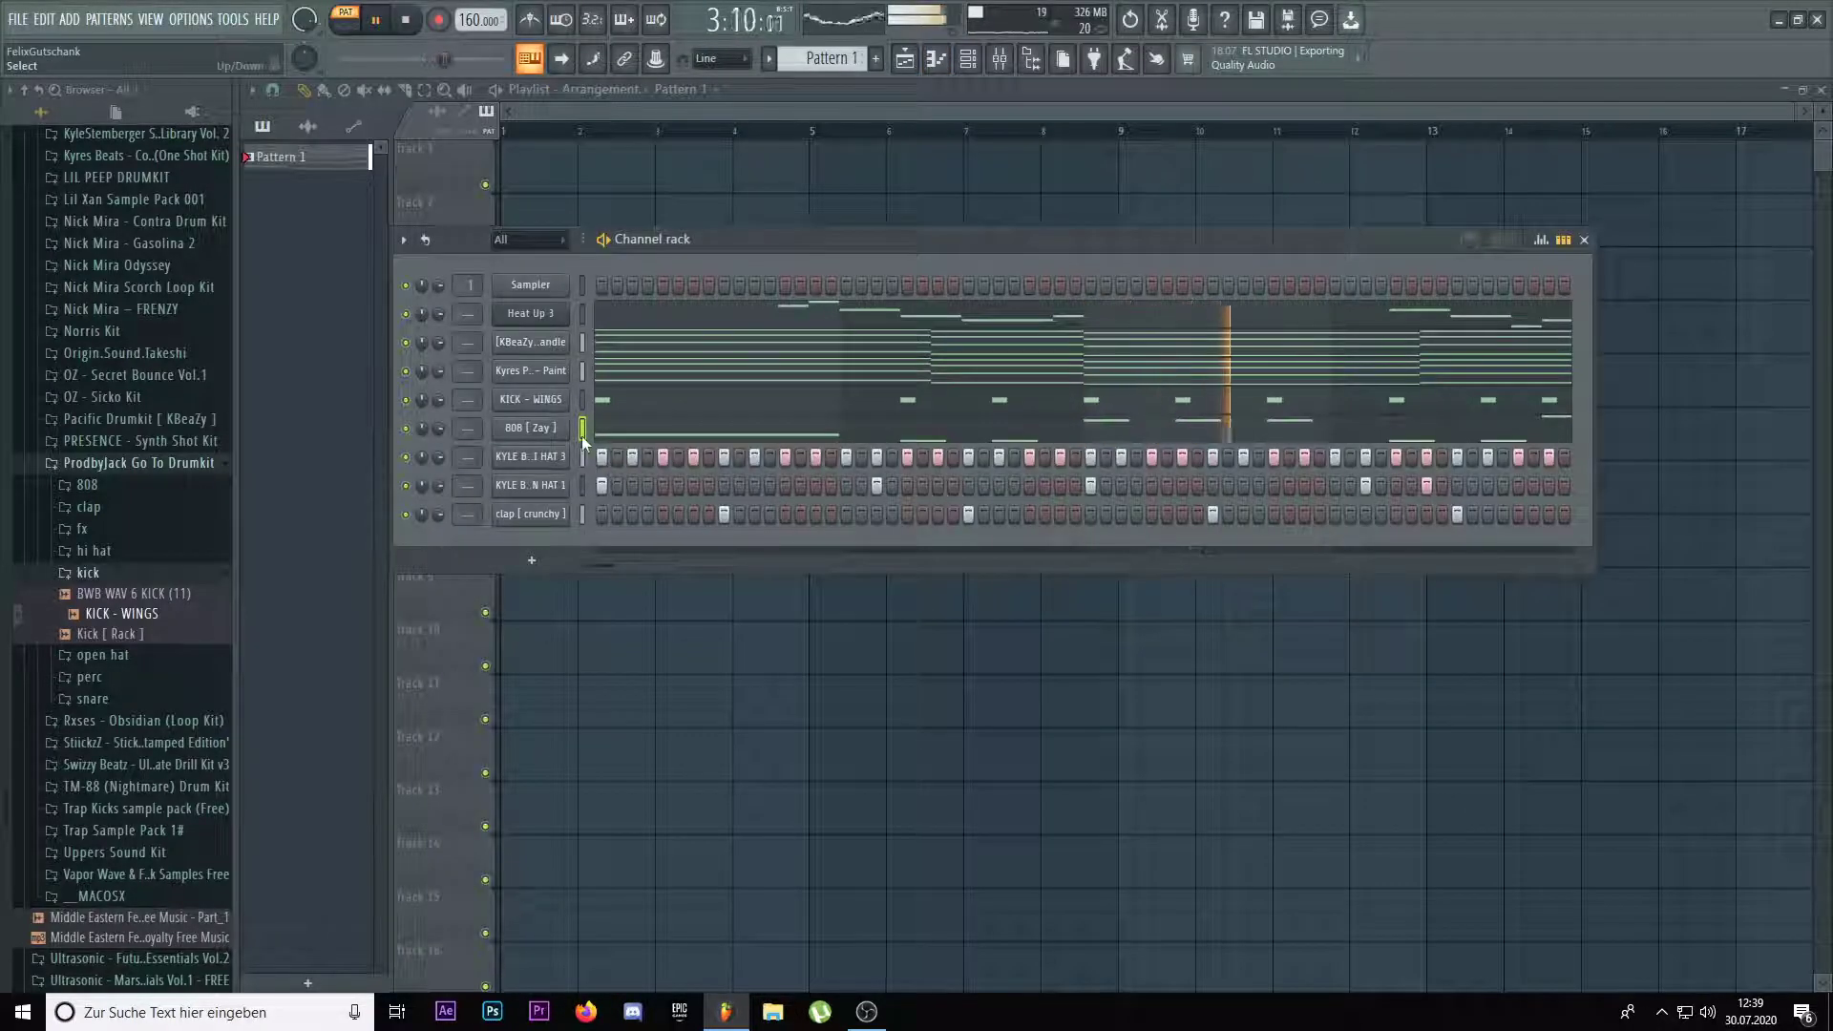
Audition the ProdbyJack snares and add BWB WAV 6 SNARE (1) as a channel below the clap
{"action": "left_click", "coordinate": [151, 574]}
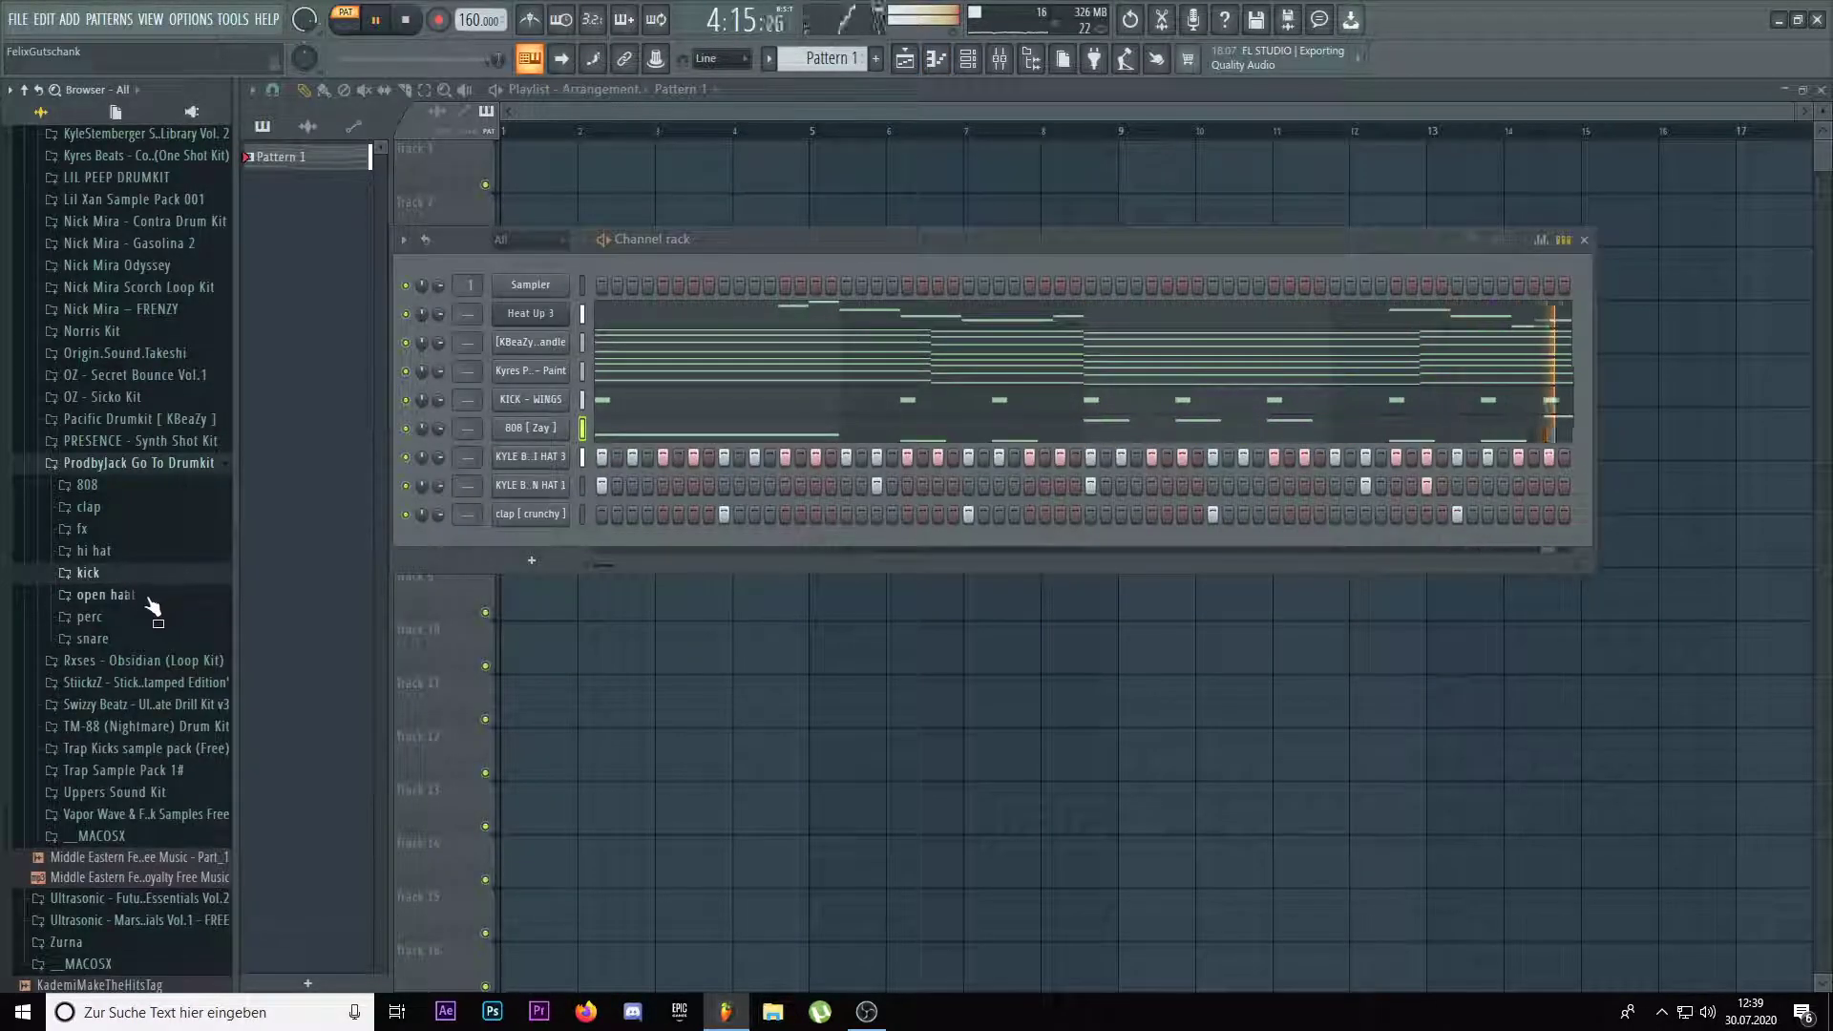
{"action": "left_click", "coordinate": [144, 640]}
{"action": "key", "text": "space"}
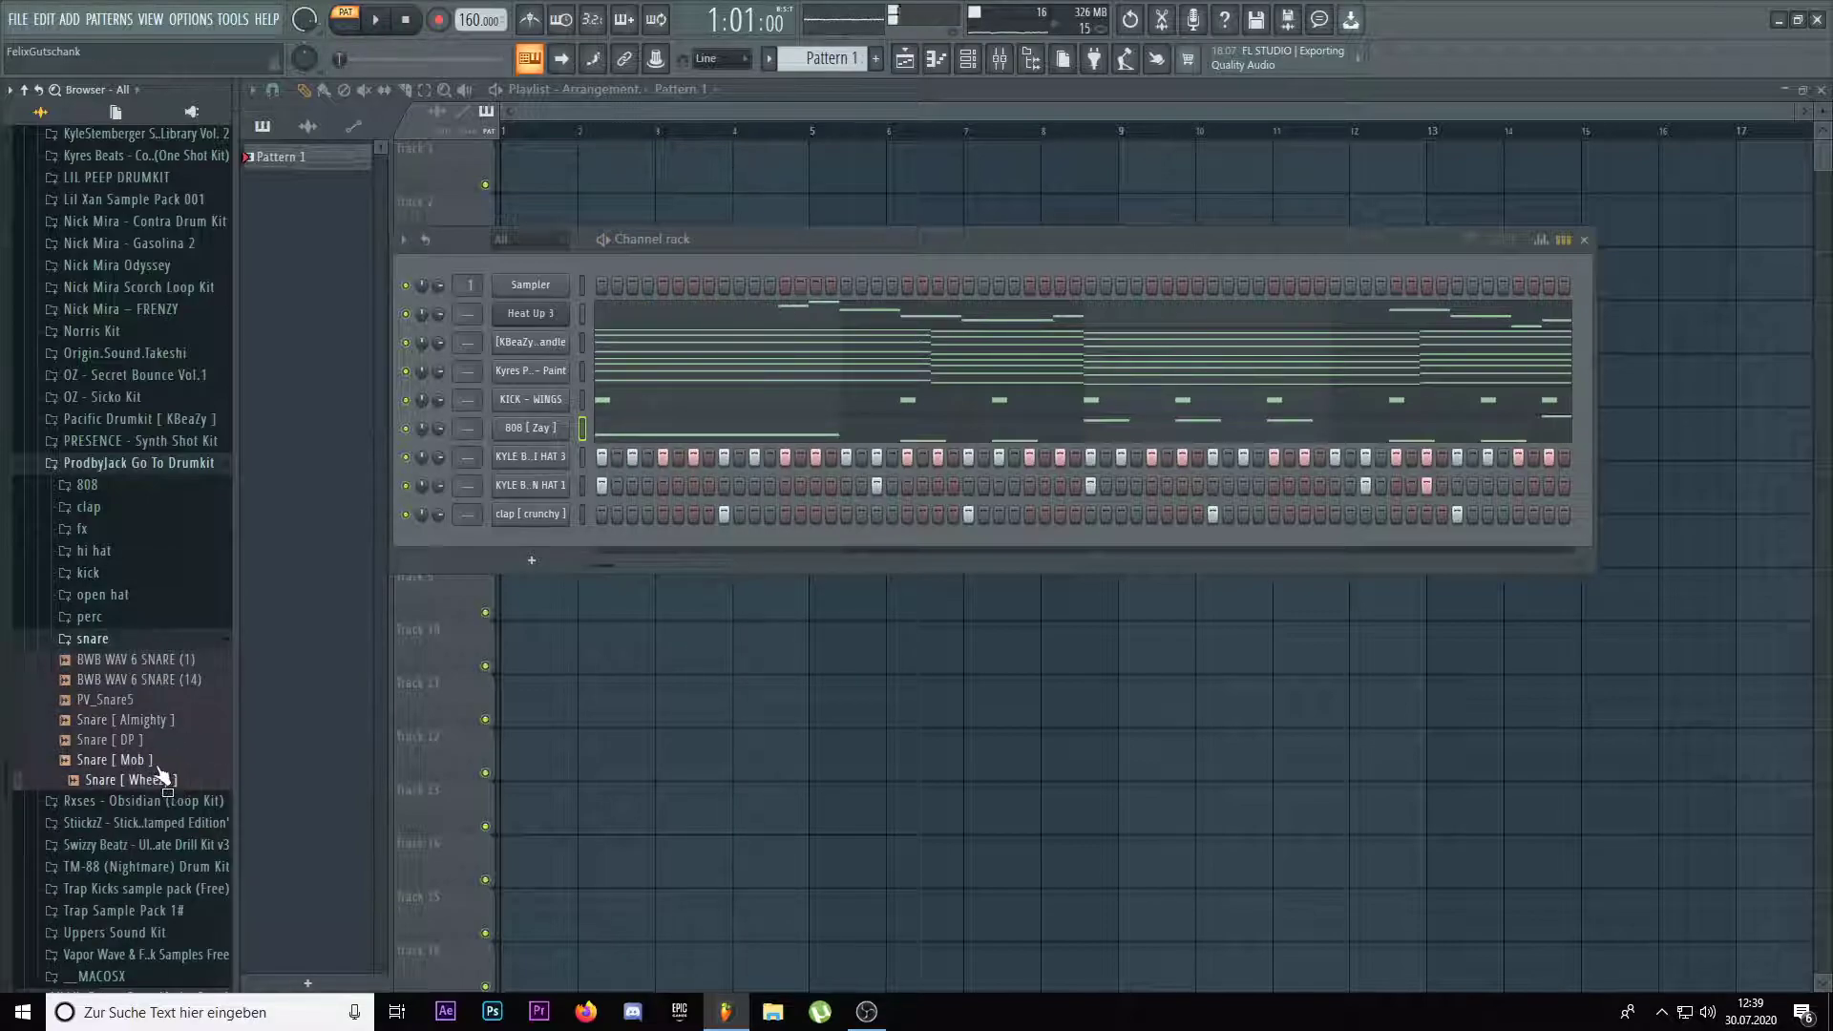
{"action": "left_click", "coordinate": [150, 666]}
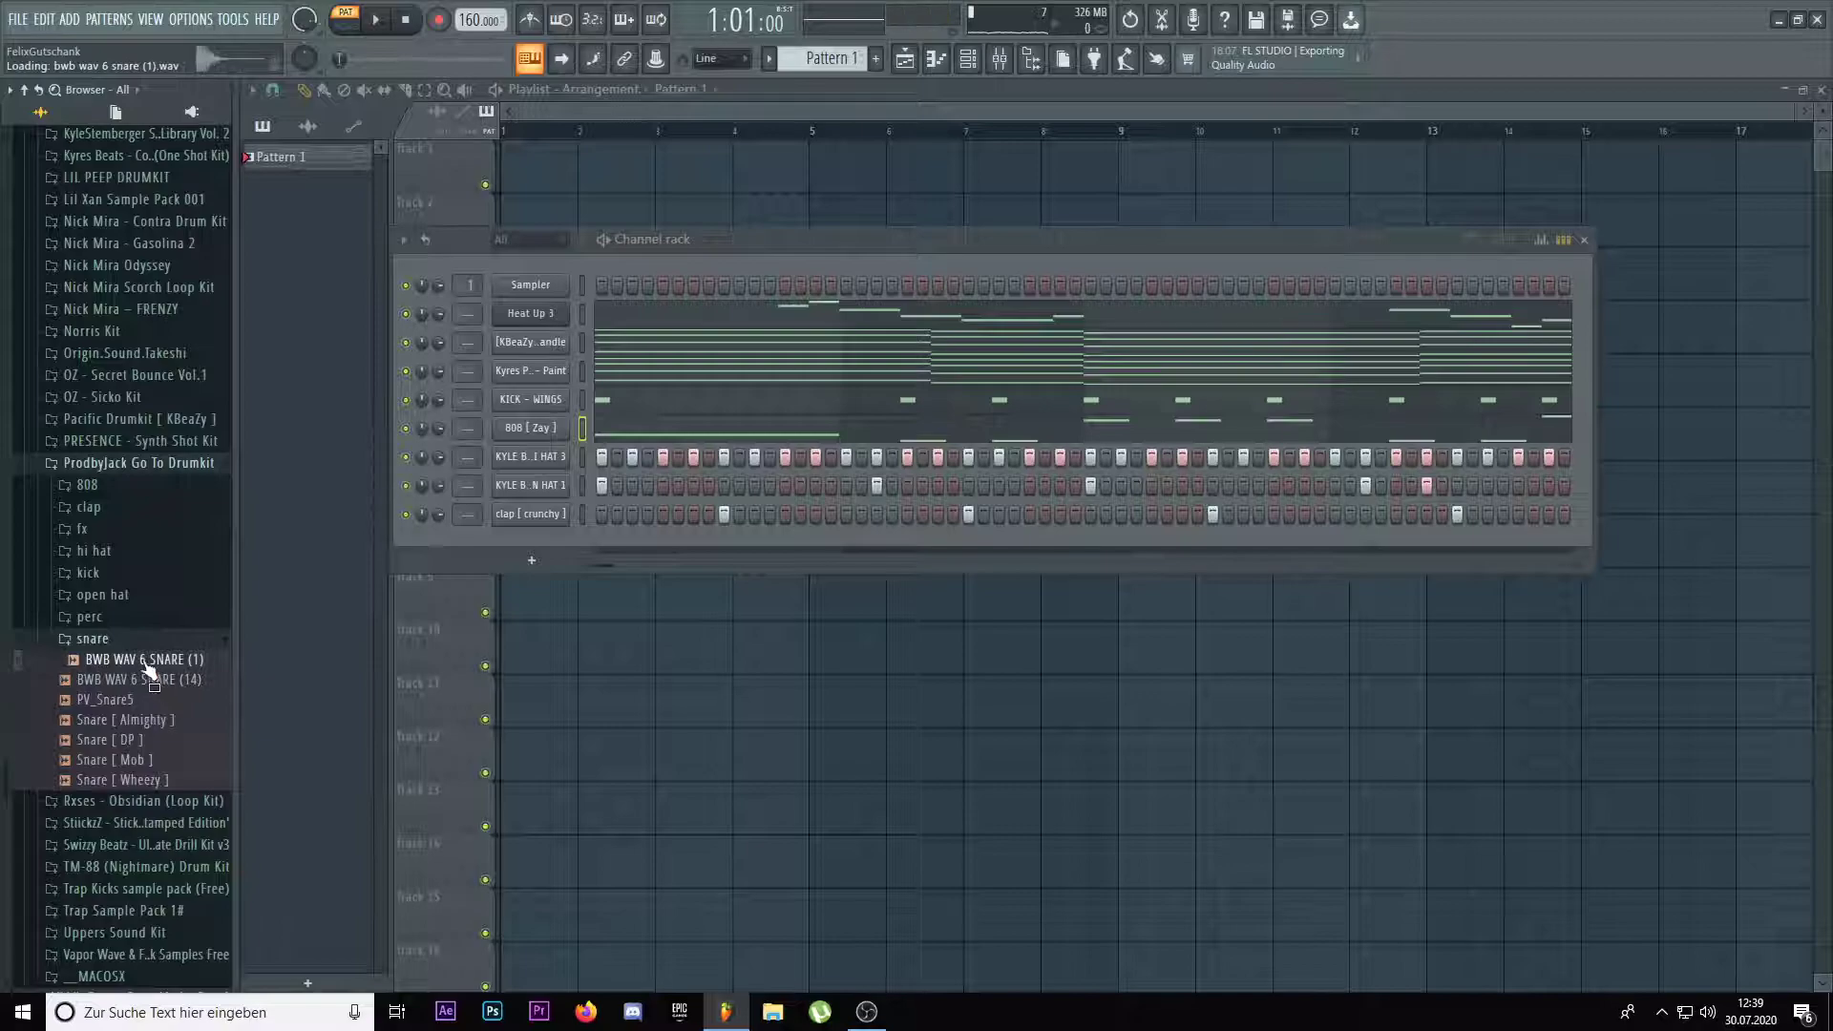
{"action": "left_click_drag", "start_coordinate": [598, 537], "coordinate": [553, 540]}
Place snare hits on steps 15, 23, 25, 51 and 57 of the pattern while replaying the loop
{"action": "key", "text": "space"}
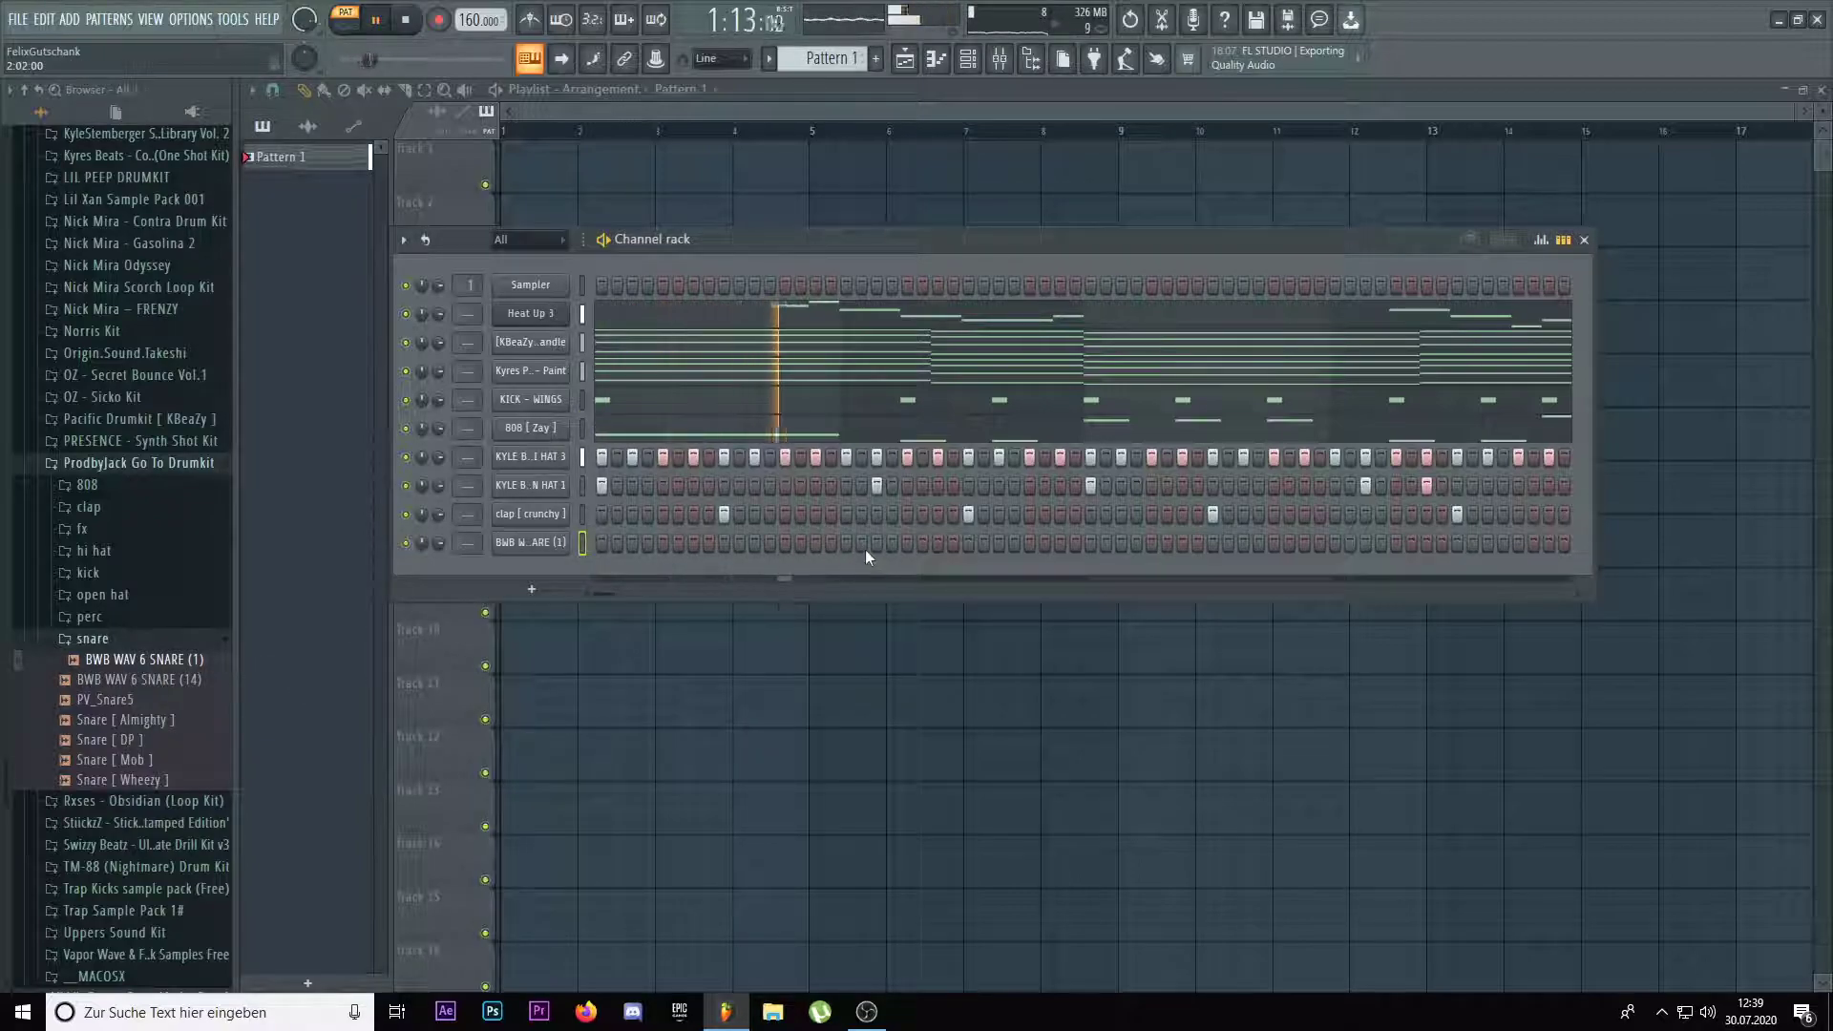
{"action": "key", "text": "space"}
{"action": "key", "text": "space"}
{"action": "left_click", "coordinate": [815, 542]}
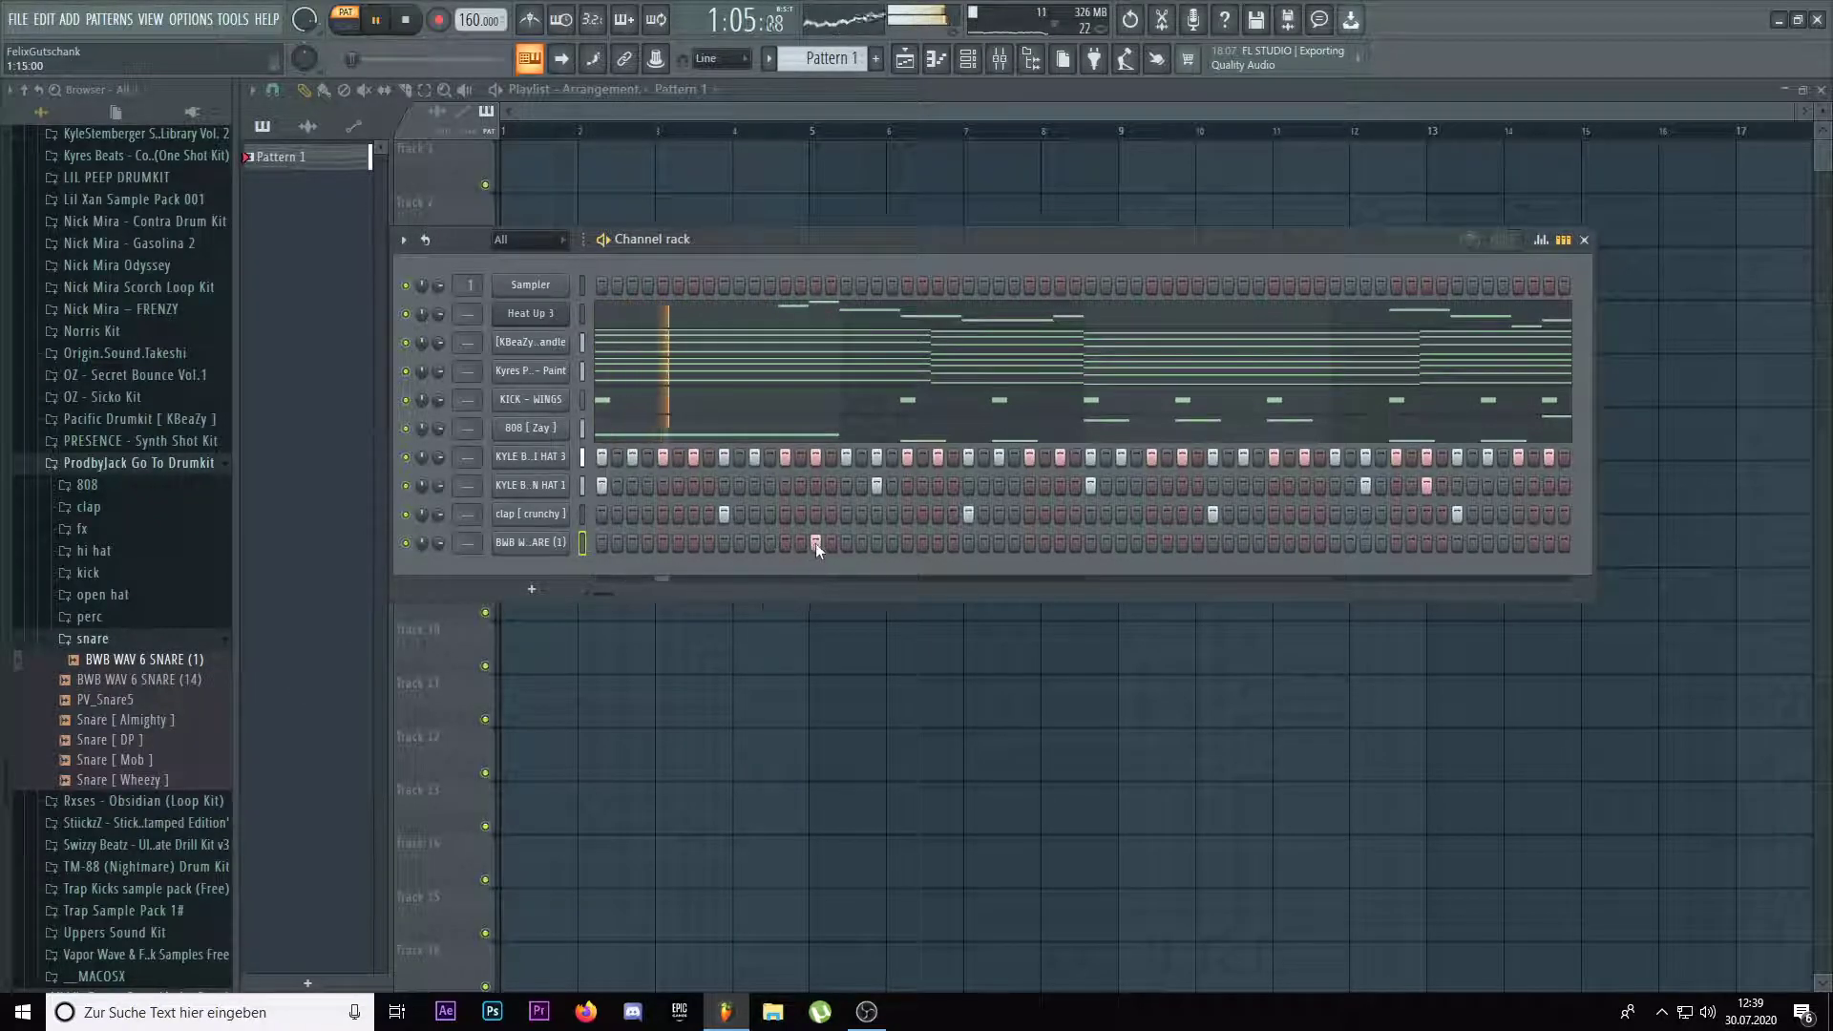
{"action": "left_click", "coordinate": [938, 542]}
{"action": "left_click", "coordinate": [967, 542]}
{"action": "left_click", "coordinate": [1182, 542]}
{"action": "left_click", "coordinate": [1365, 542]}
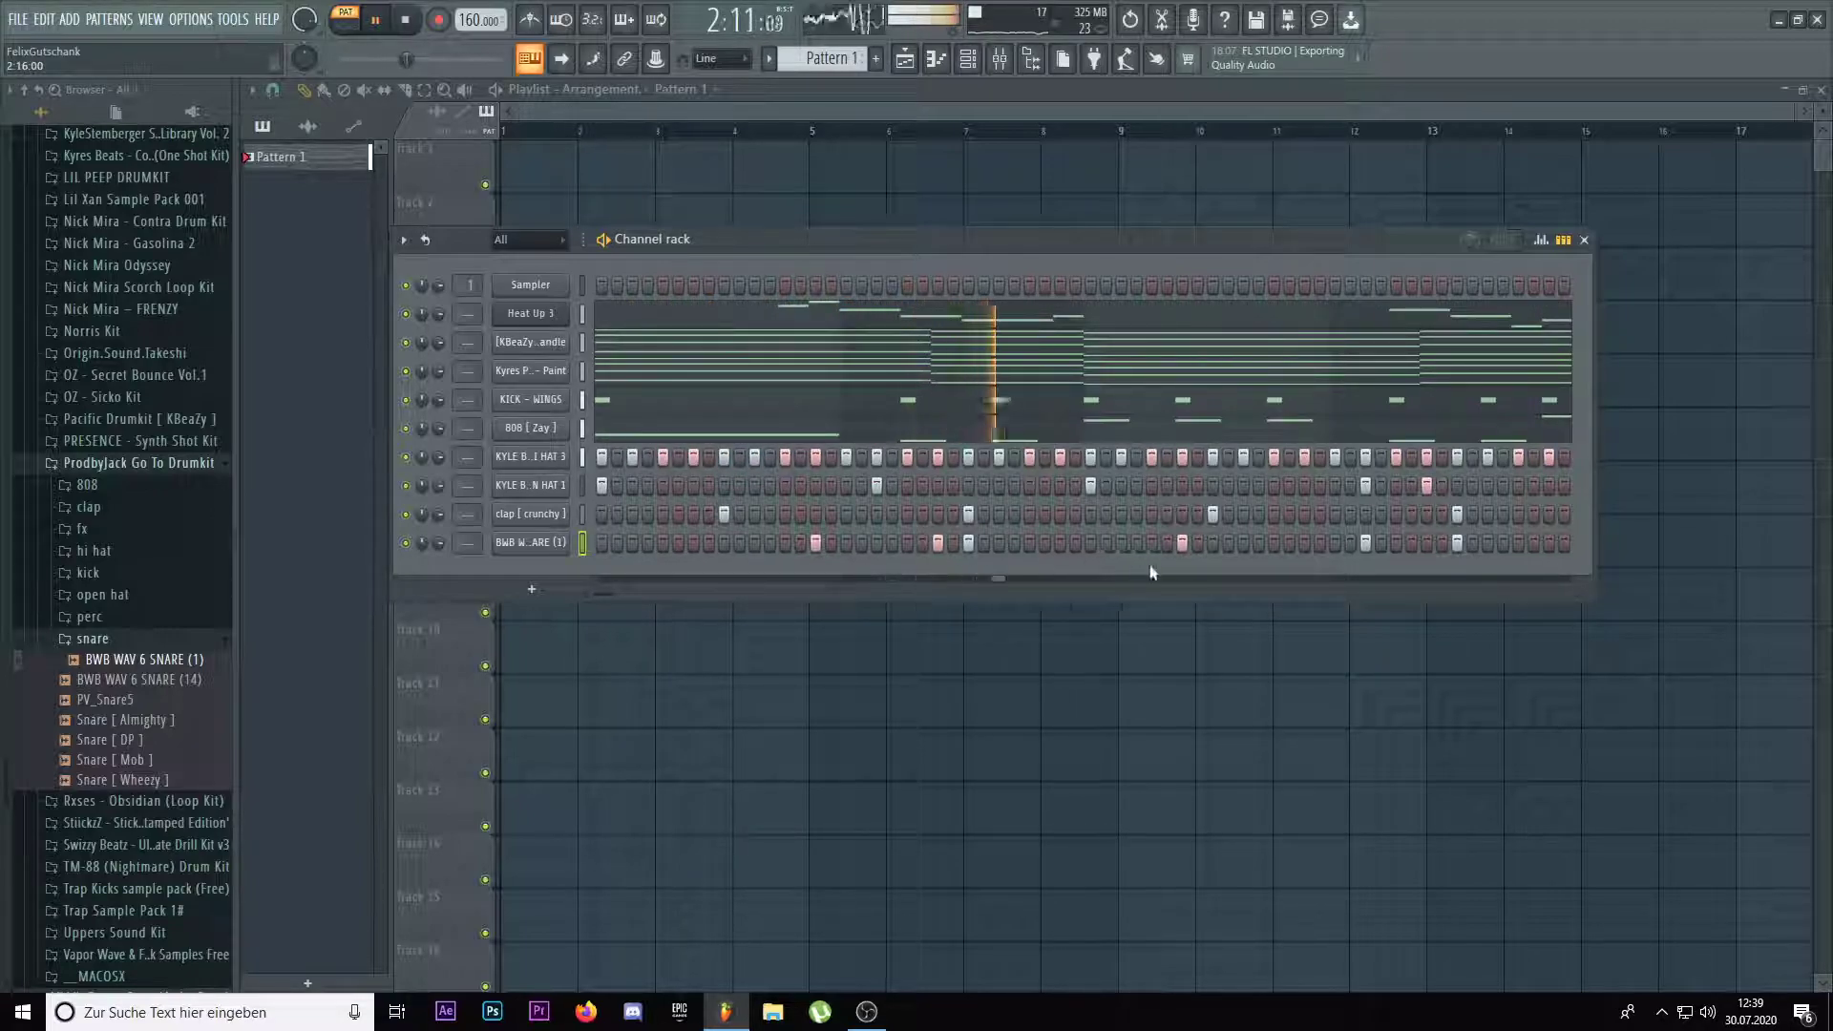
{"action": "left_click", "coordinate": [1182, 542]}
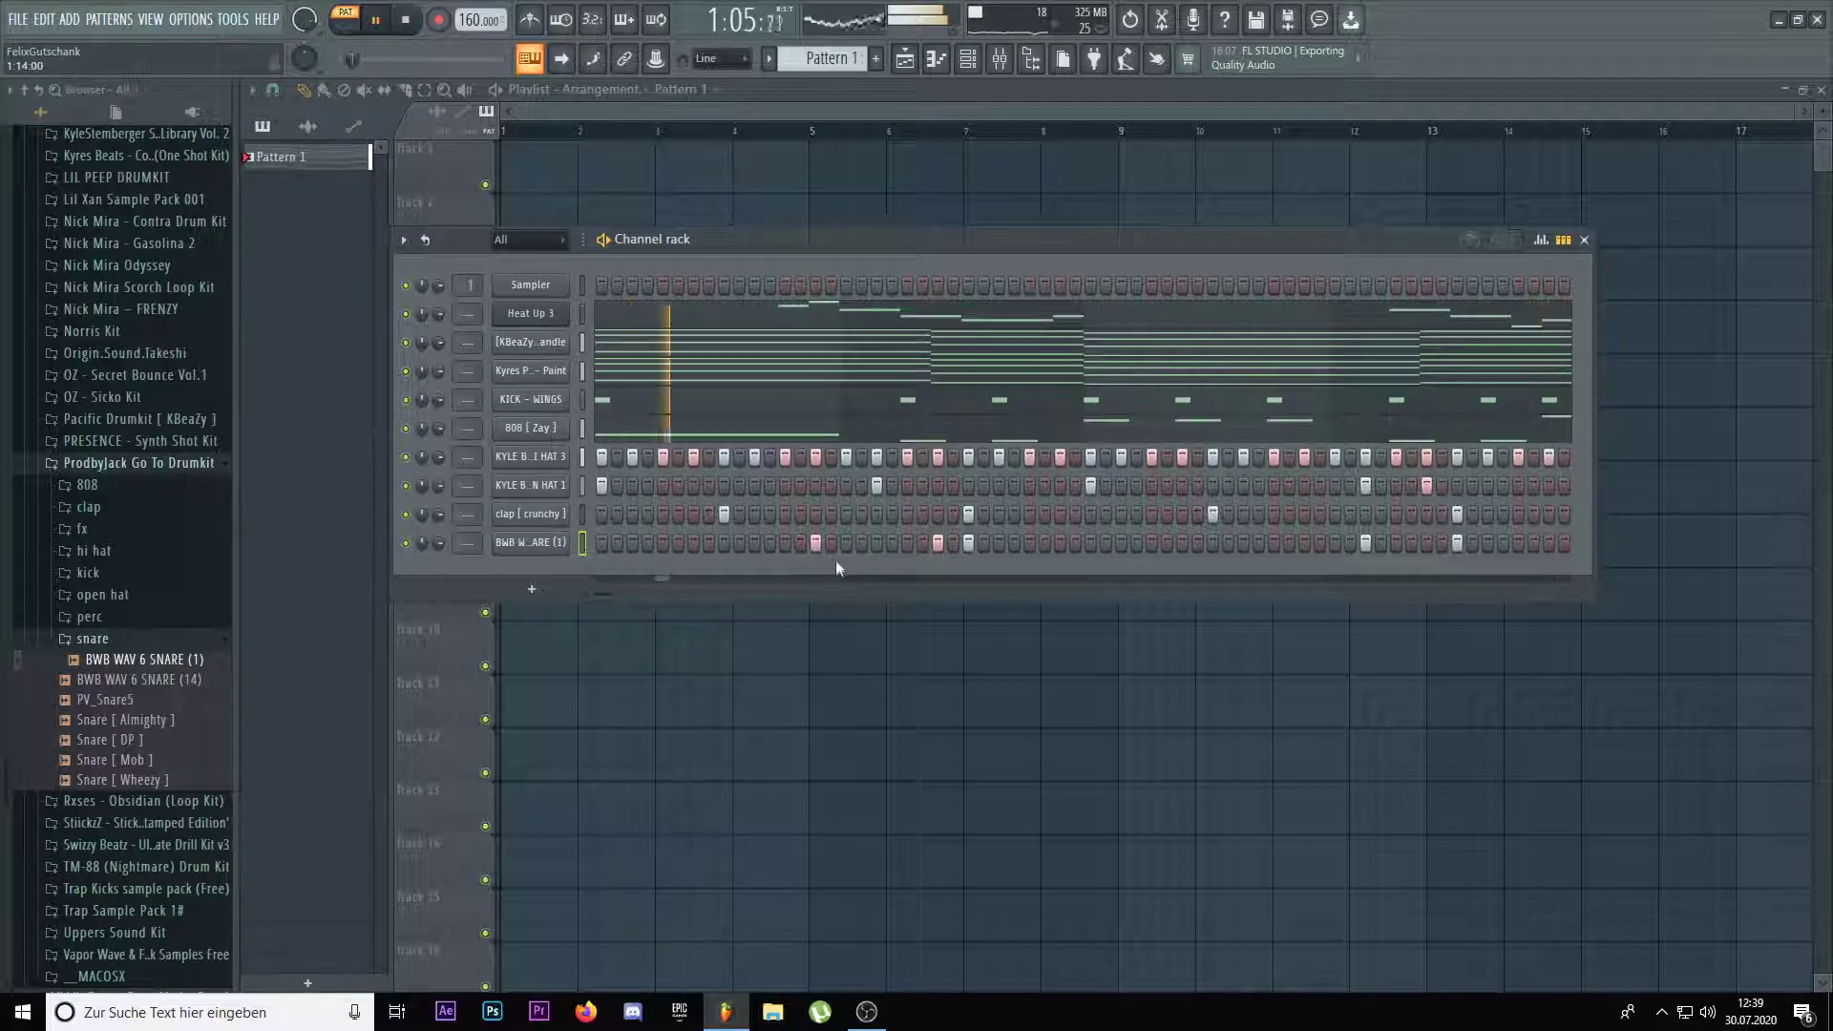
Extend every hi-hat note in the piano roll so that it reaches the next one
{"action": "right_click", "coordinate": [556, 456]}
{"action": "left_click", "coordinate": [611, 458]}
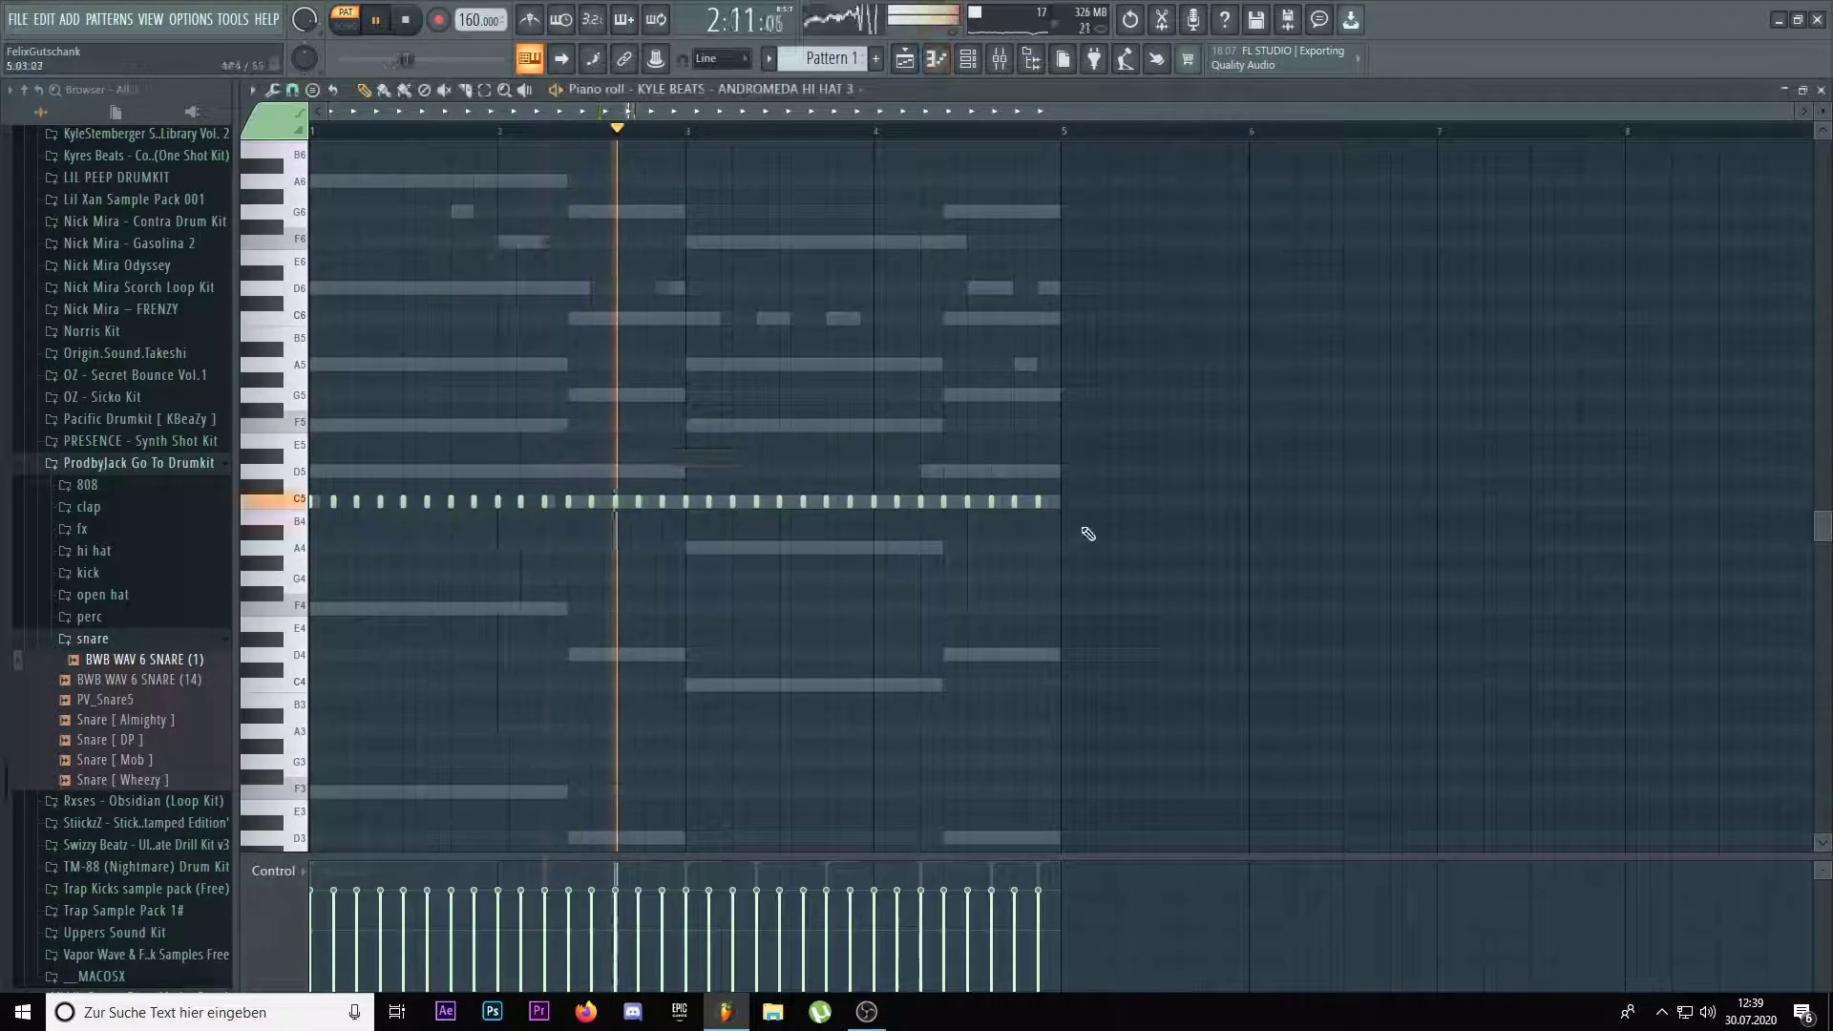
{"action": "key", "text": "space"}
{"action": "left_click", "coordinate": [1071, 501]}
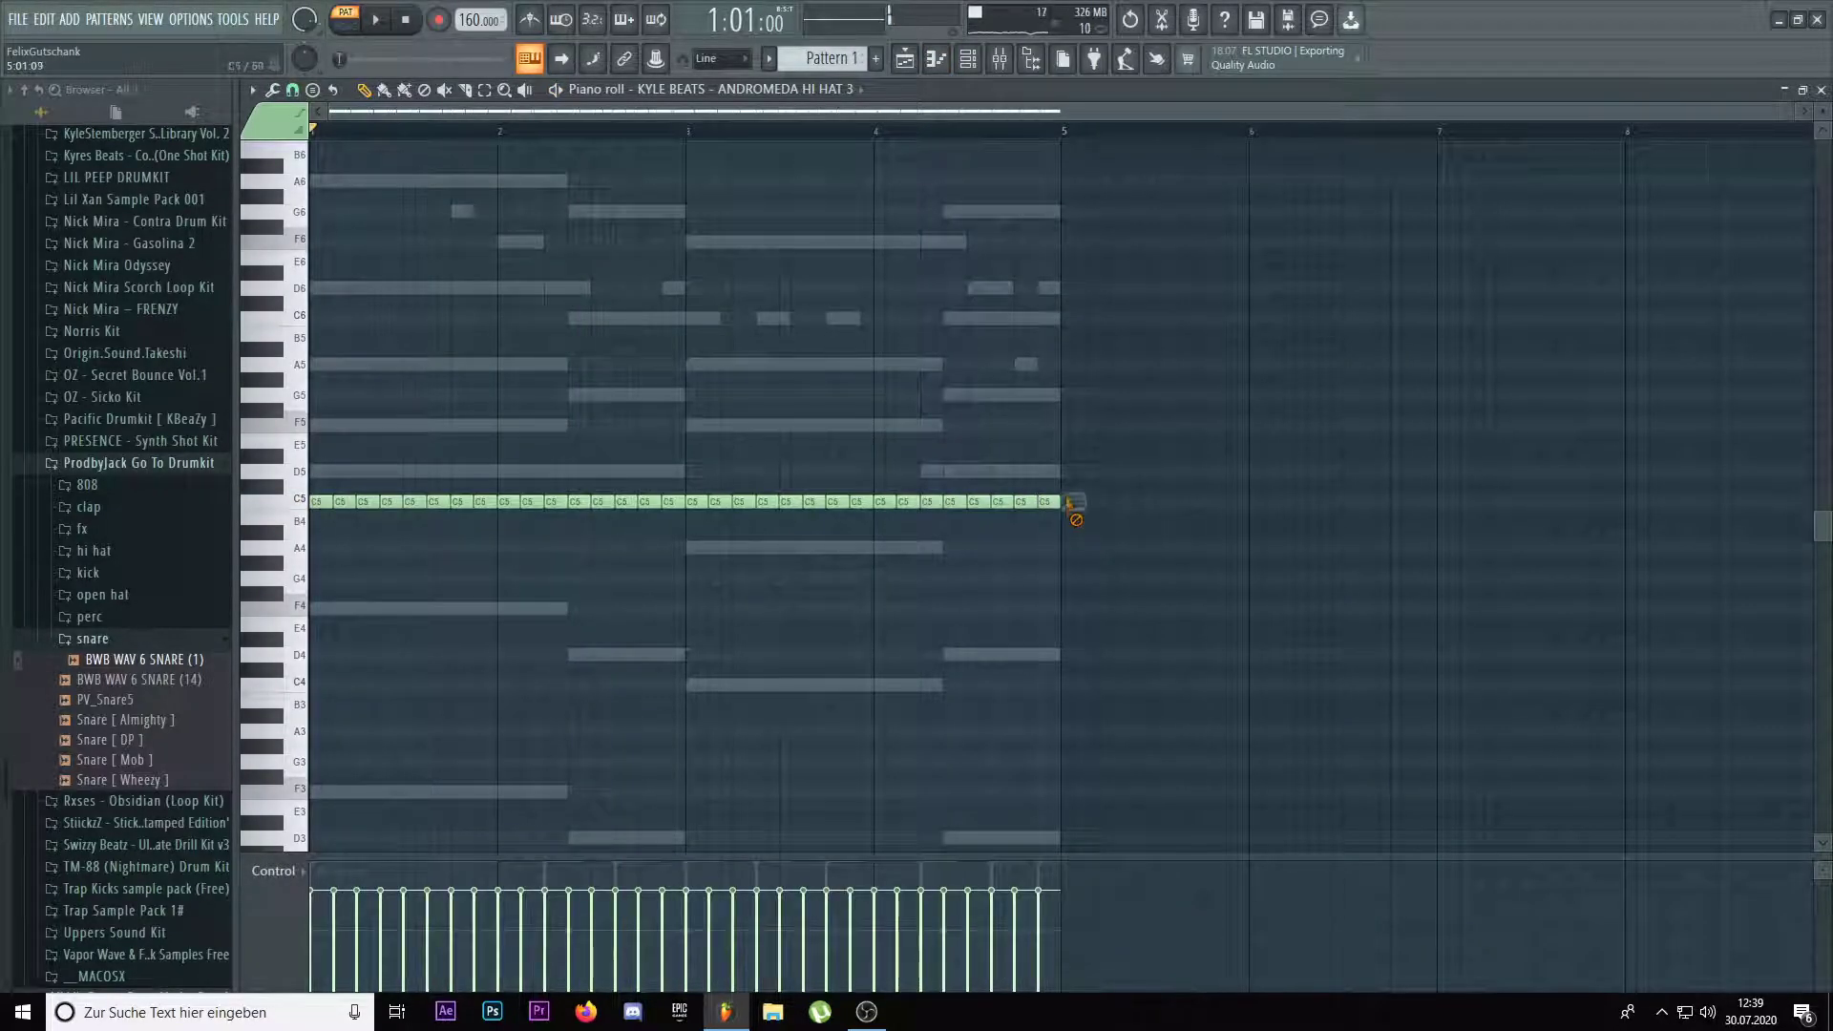
Use a finer snap to replace the second hi-hat note with a roll of three equal short notes and play it
{"action": "scroll", "coordinate": [458, 155], "scroll_direction": "up", "scroll_amount": 2}
{"action": "scroll", "coordinate": [413, 119], "scroll_direction": "up", "scroll_amount": 3}
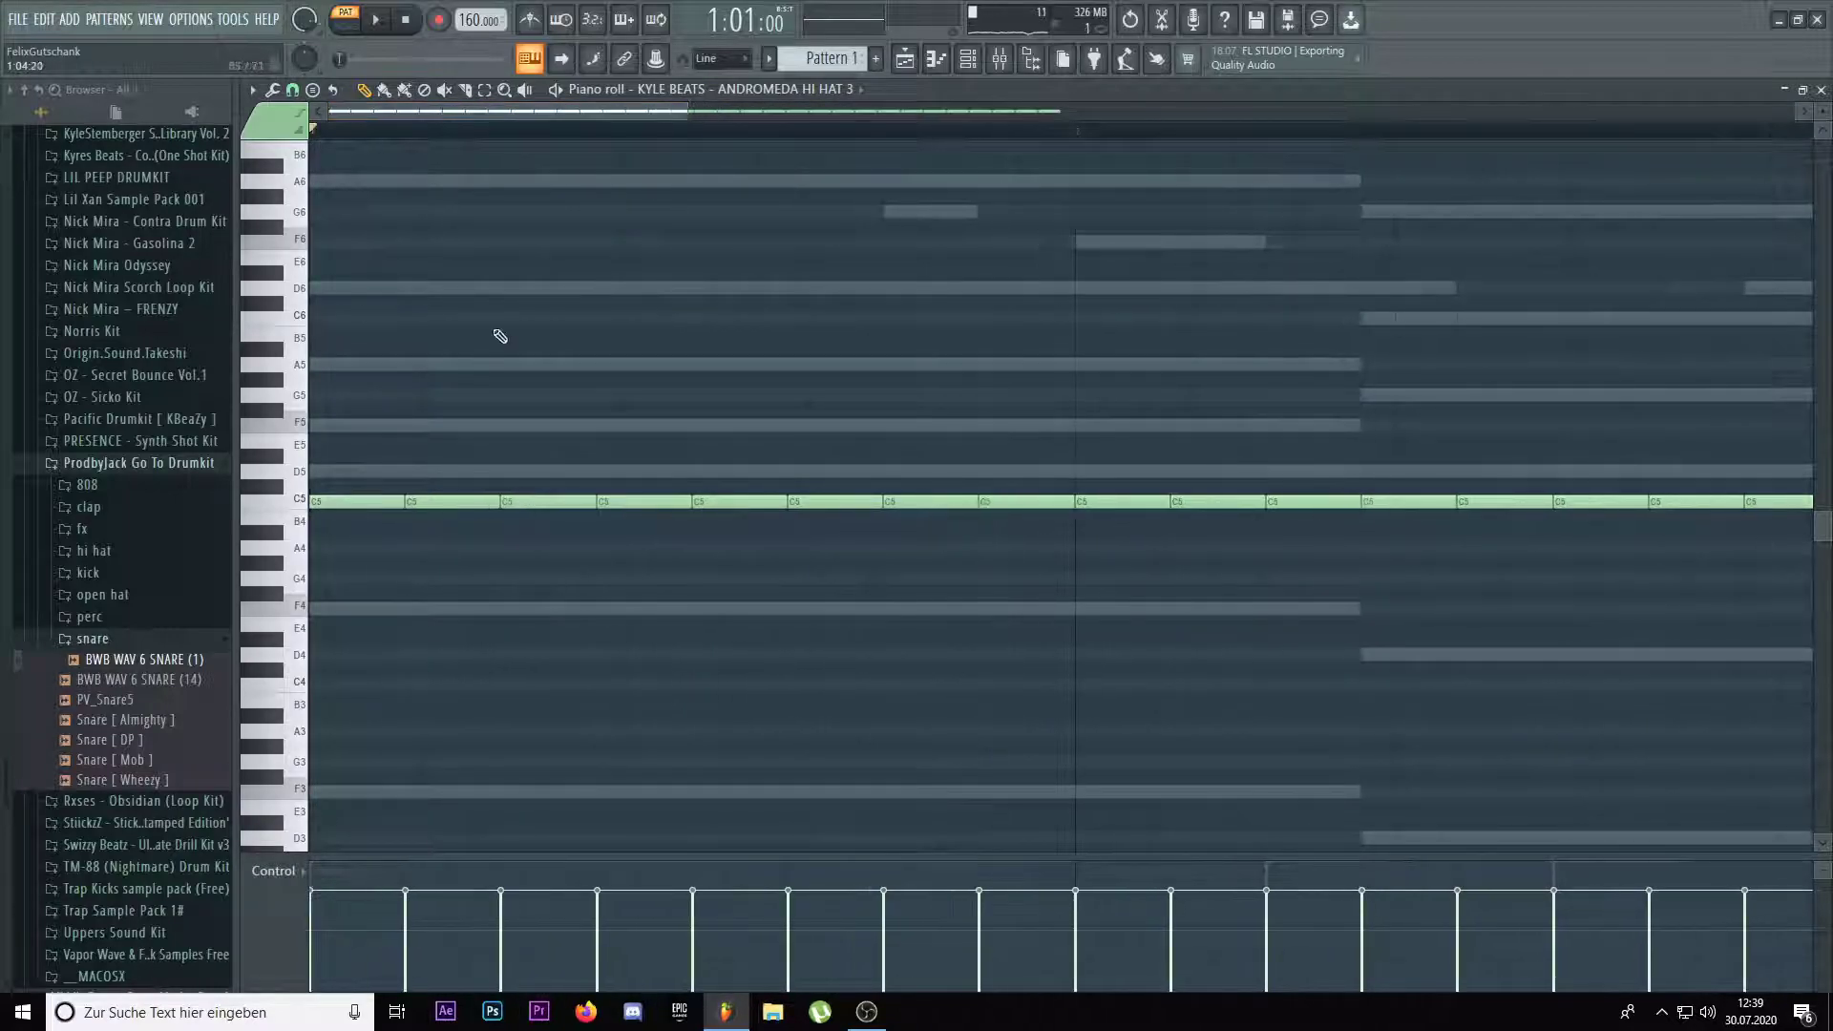
{"action": "left_click", "coordinate": [293, 90]}
{"action": "left_click", "coordinate": [323, 253]}
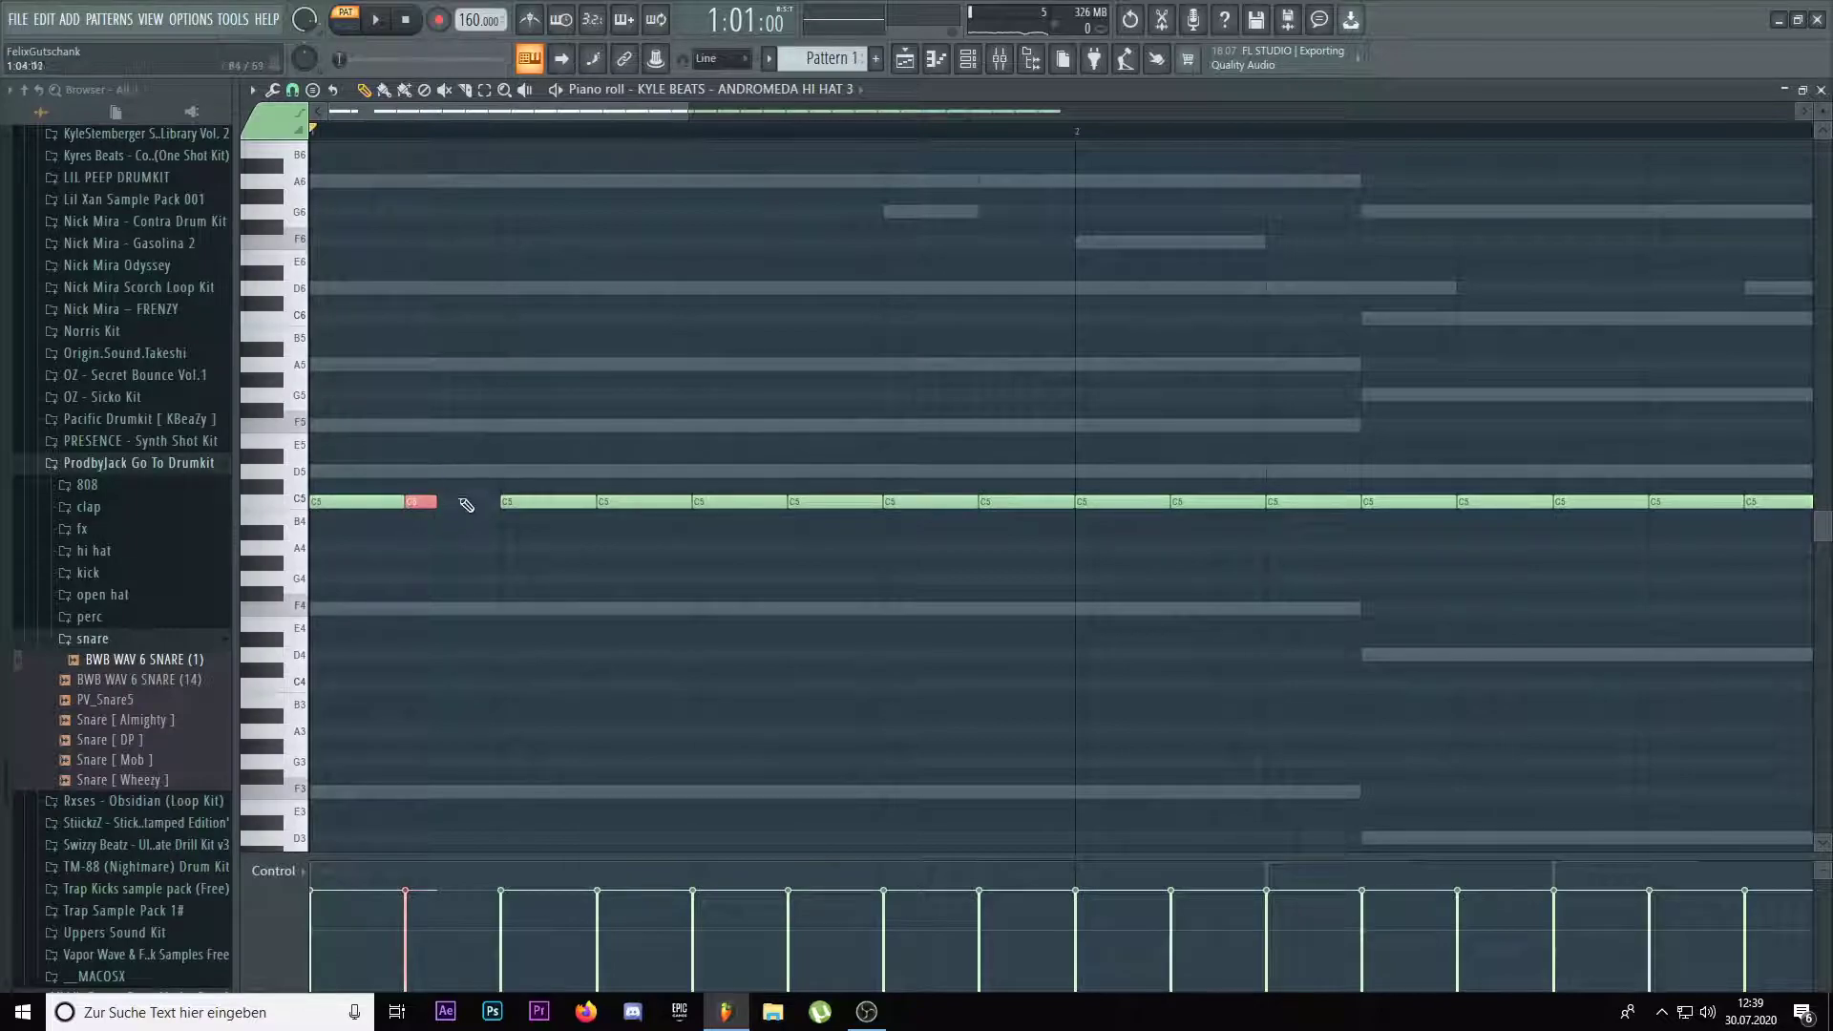
{"action": "key", "text": "ctrl+b"}
{"action": "right_click", "coordinate": [524, 456], "text": "ctrl"}
{"action": "key", "text": "space"}
{"action": "scroll", "coordinate": [446, 382], "scroll_direction": "up", "scroll_amount": 1}
{"action": "key", "text": "space"}
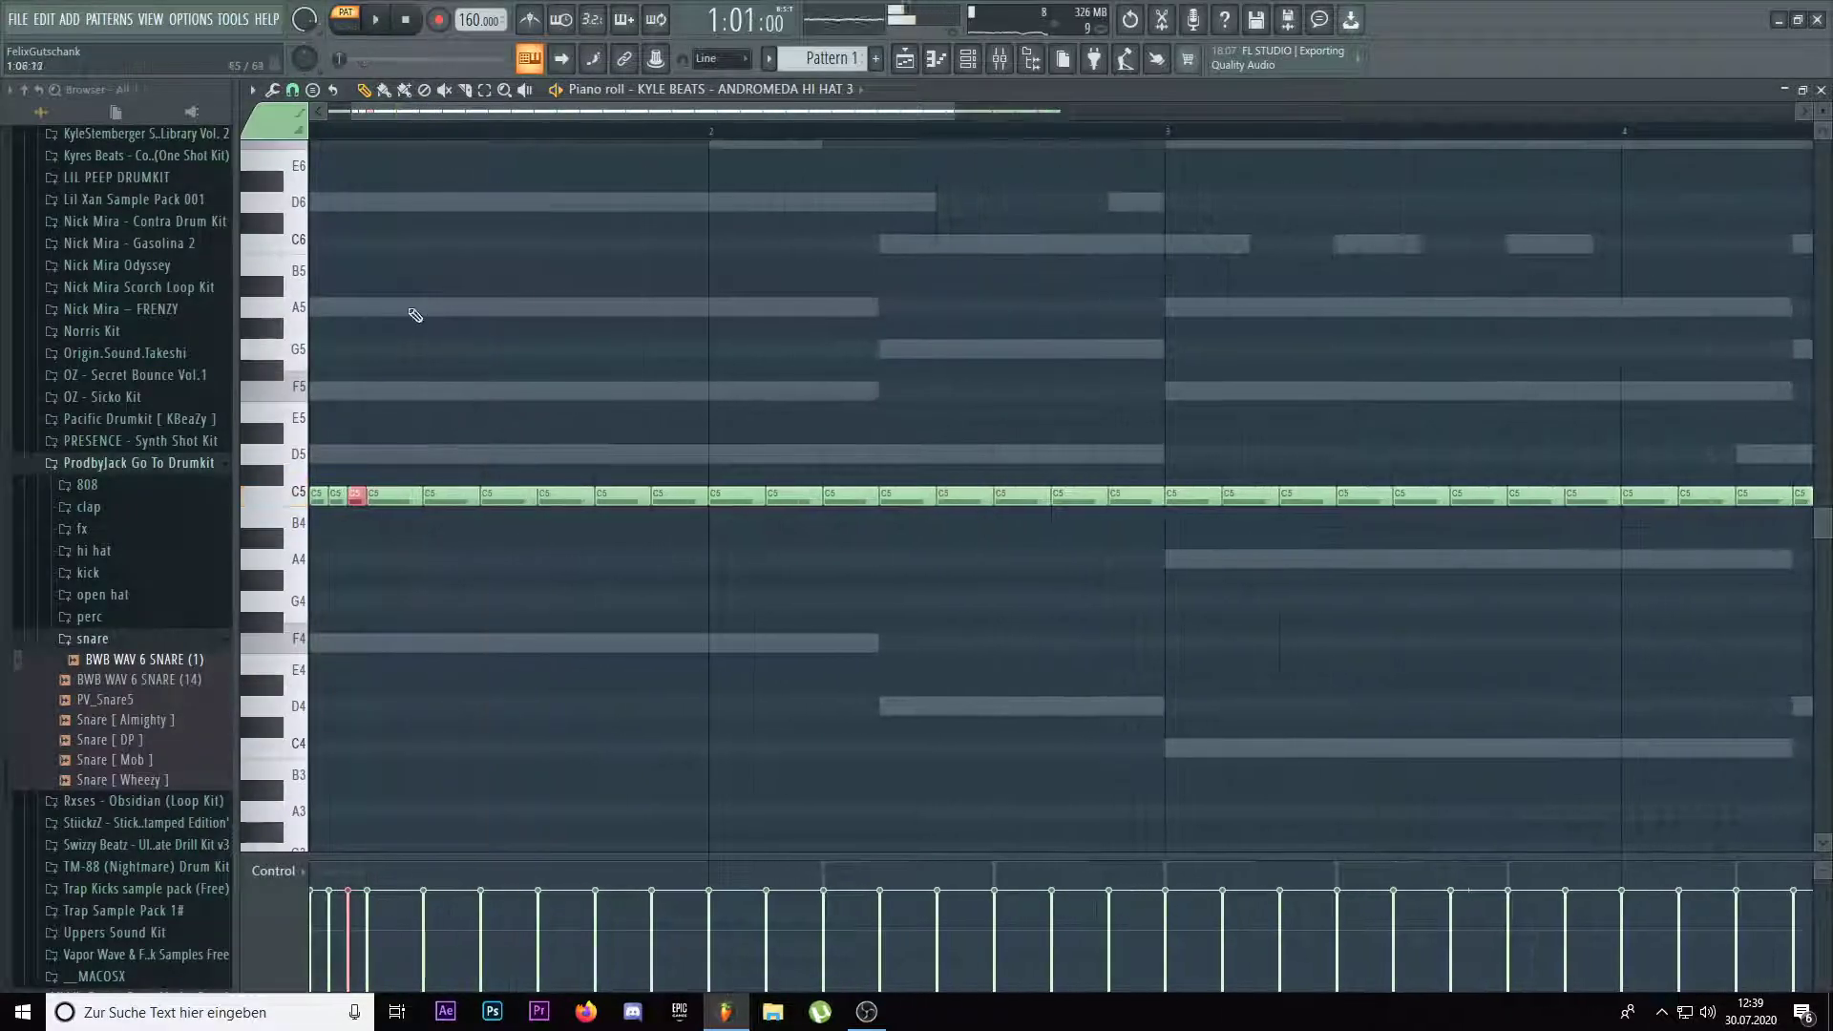
Move the three-note hi-hat roll to the start of bar 1, replacing the first note, and play the loop
{"action": "scroll", "coordinate": [419, 143], "scroll_direction": "up", "scroll_amount": 2}
{"action": "left_click_drag", "start_coordinate": [417, 115], "coordinate": [341, 344]}
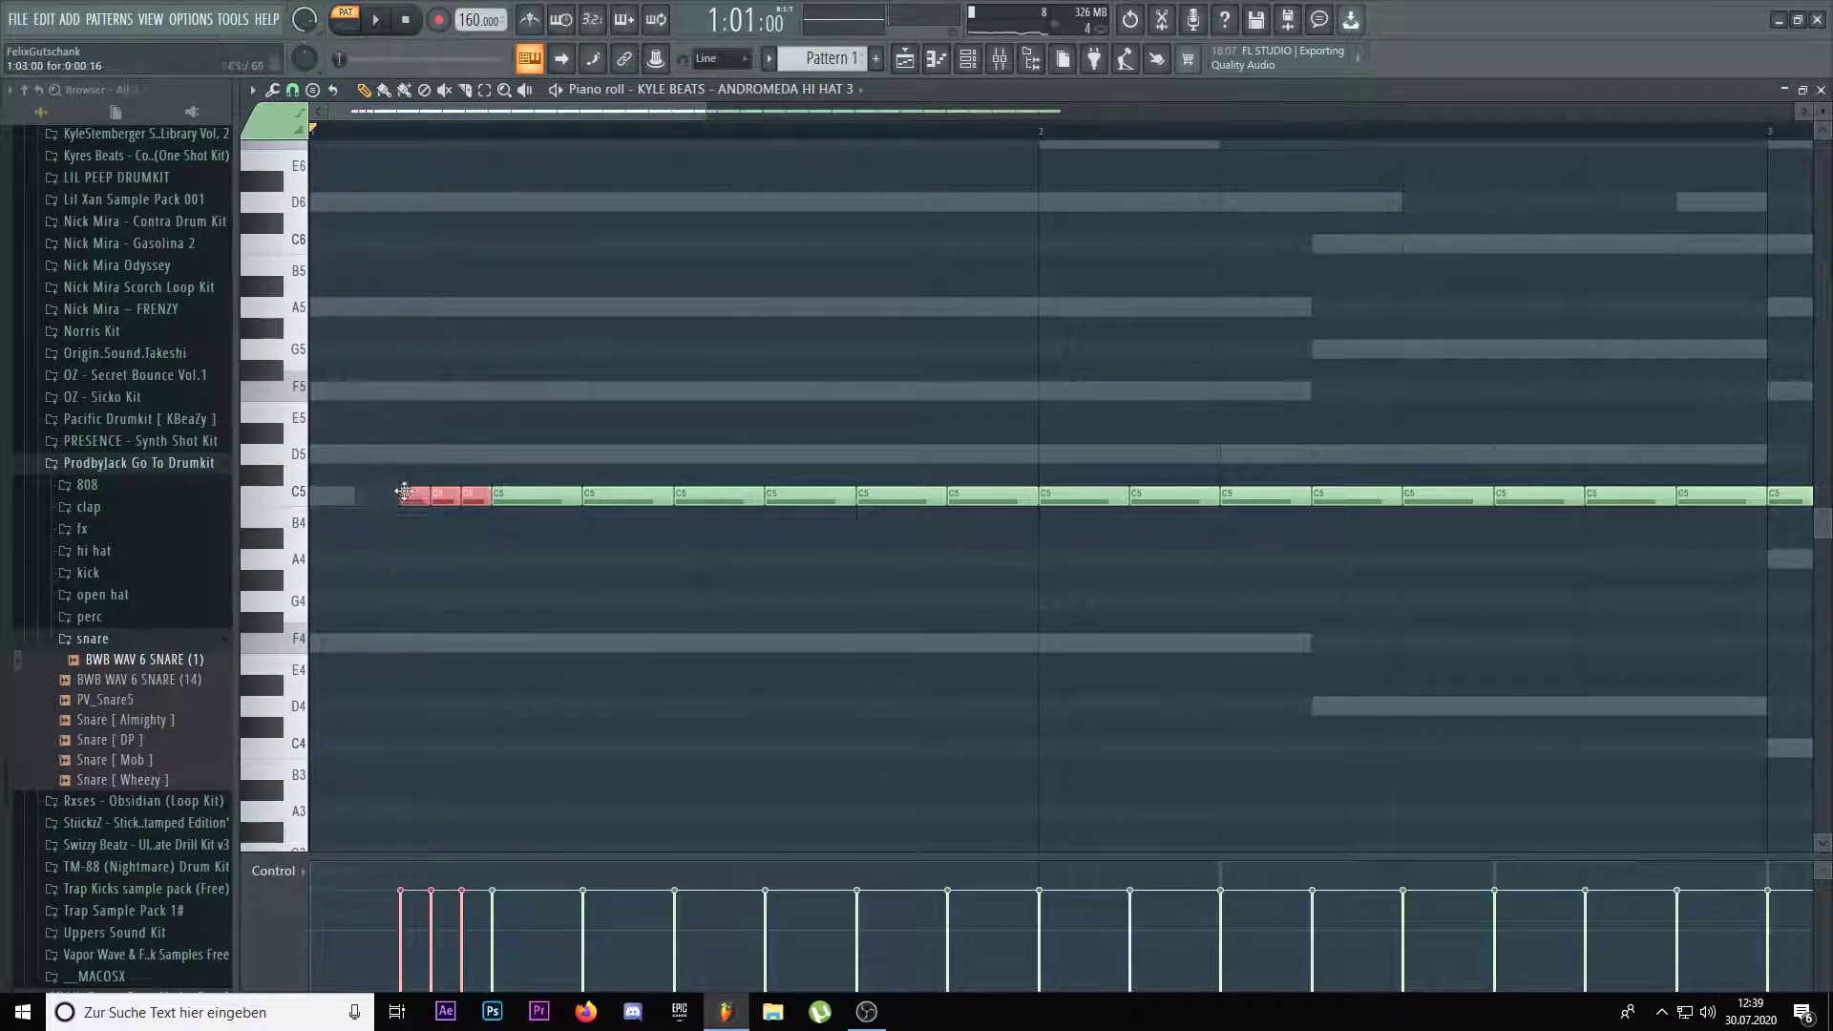
{"action": "left_click_drag", "start_coordinate": [403, 492], "coordinate": [315, 493]}
{"action": "left_click", "coordinate": [363, 459]}
{"action": "key", "text": "space"}
{"action": "key", "text": "space"}
{"action": "scroll", "coordinate": [397, 445], "scroll_direction": "down", "scroll_amount": 1}
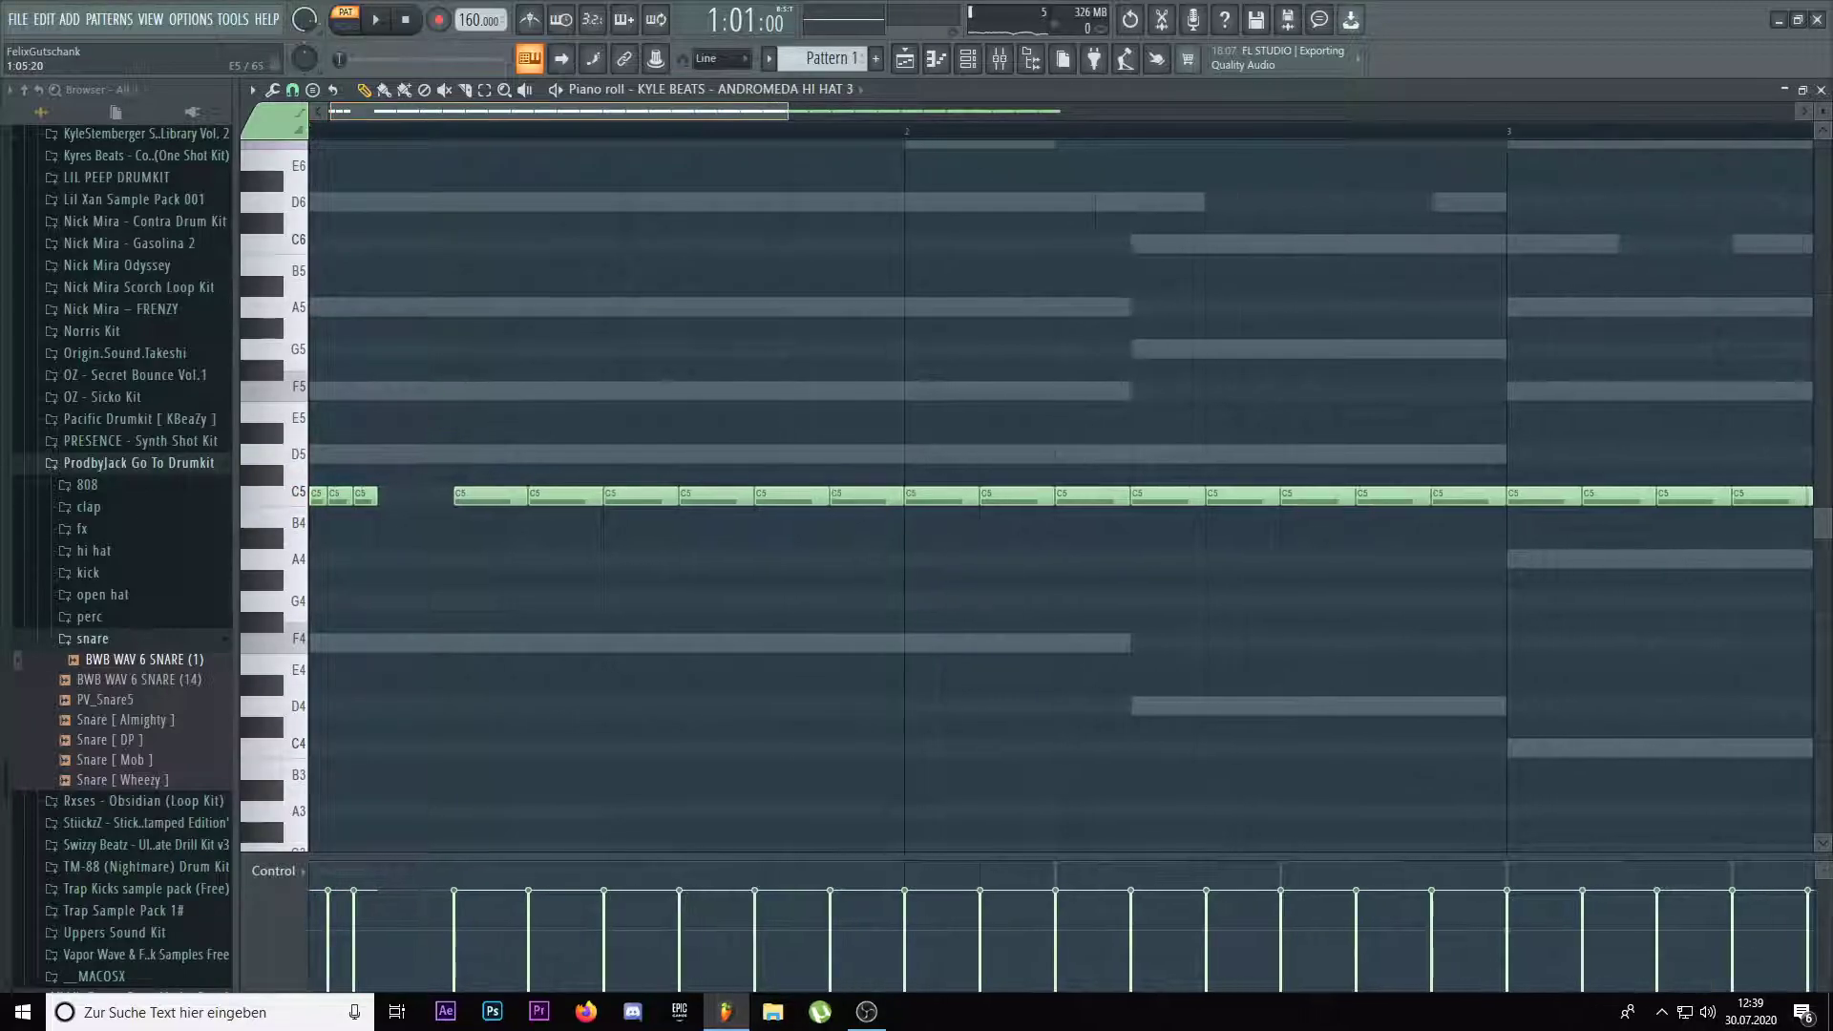
Remove the hi-hat note on step 5 of bar 1 and lower the note on step 7 to A4
{"action": "scroll", "coordinate": [497, 391], "scroll_direction": "down", "scroll_amount": 2}
{"action": "scroll", "coordinate": [1091, 245], "scroll_direction": "down", "scroll_amount": 1}
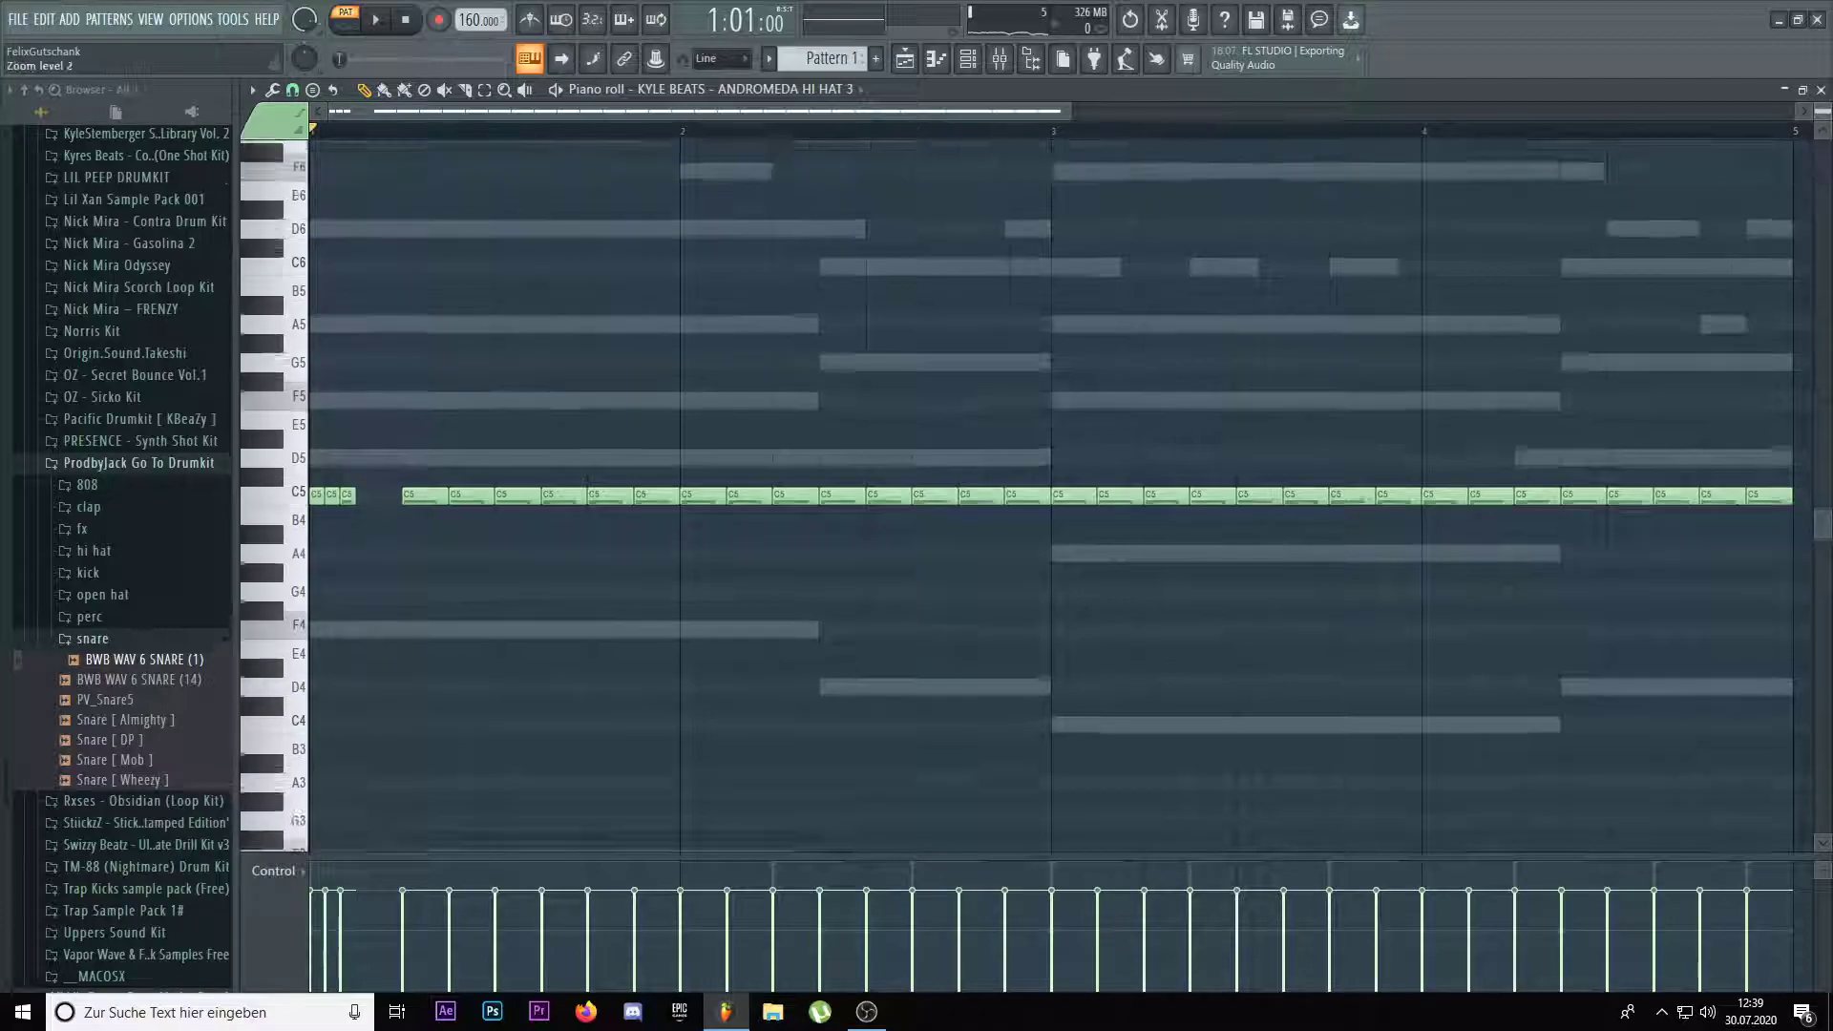
{"action": "scroll", "coordinate": [500, 156], "scroll_direction": "up", "scroll_amount": 2}
{"action": "scroll", "coordinate": [398, 471], "scroll_direction": "up", "scroll_amount": 2}
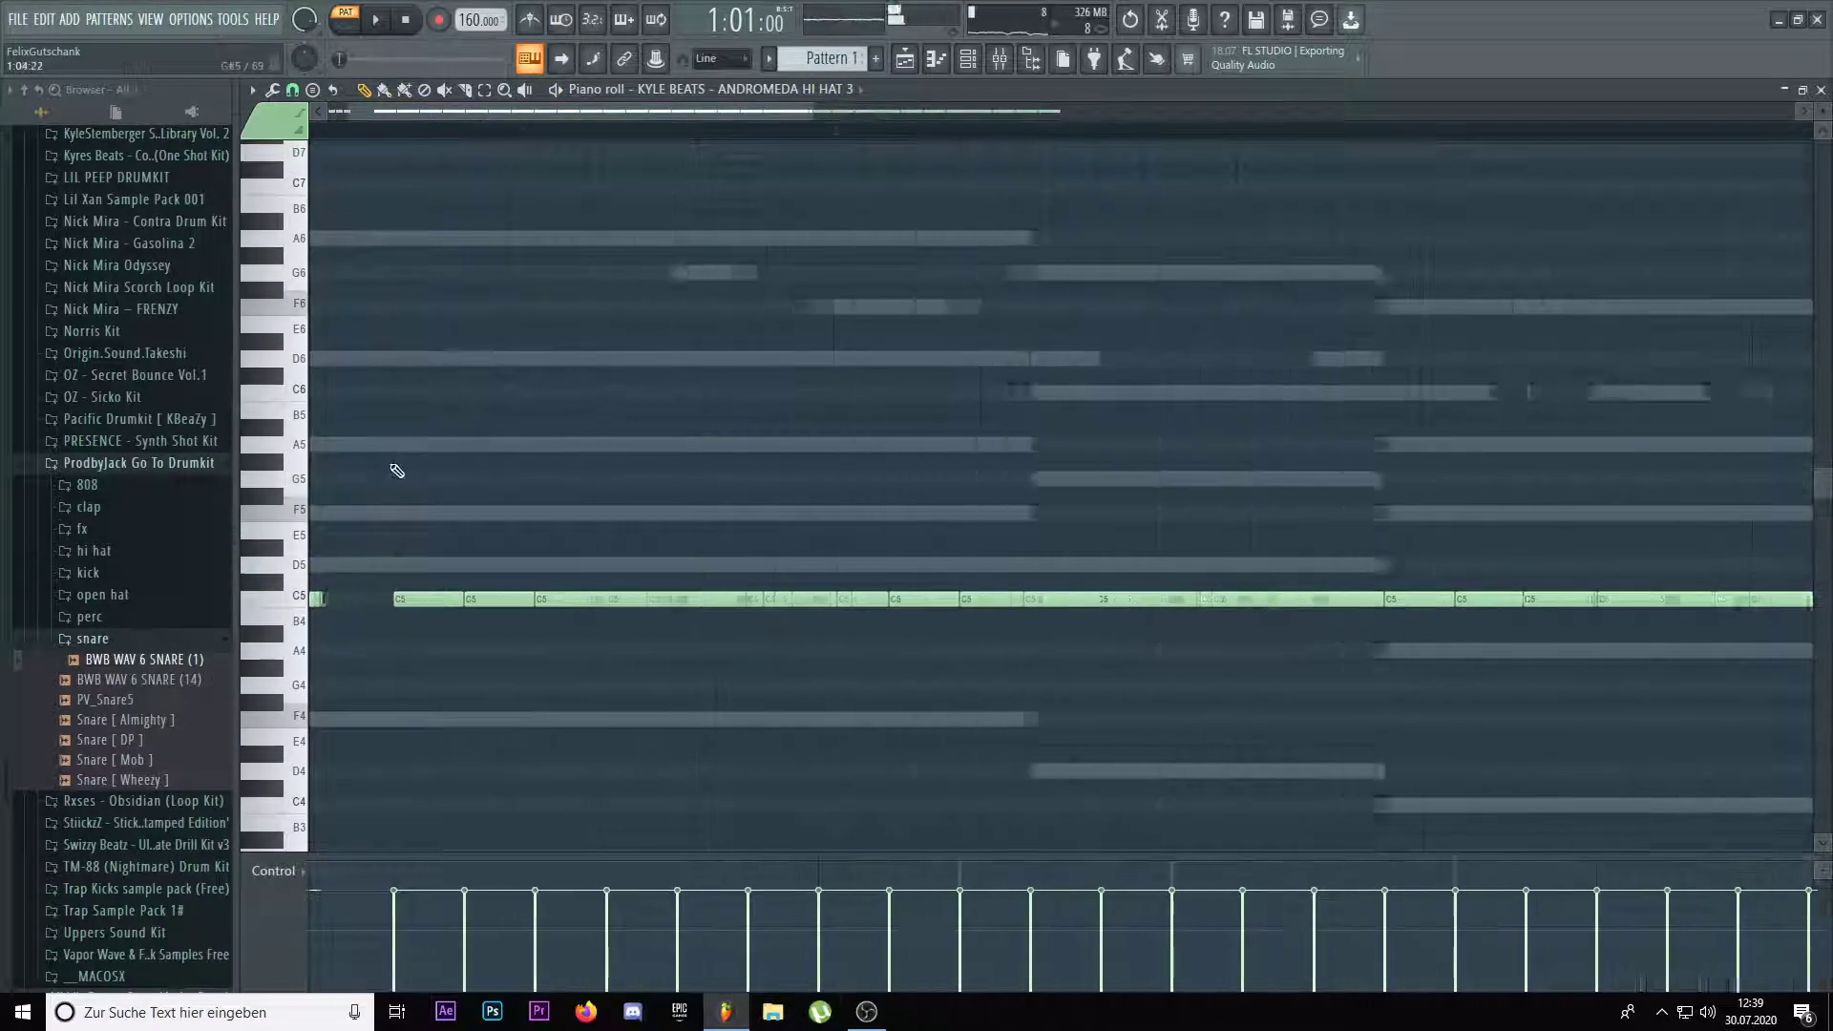
{"action": "left_click_drag", "start_coordinate": [523, 600], "coordinate": [523, 651]}
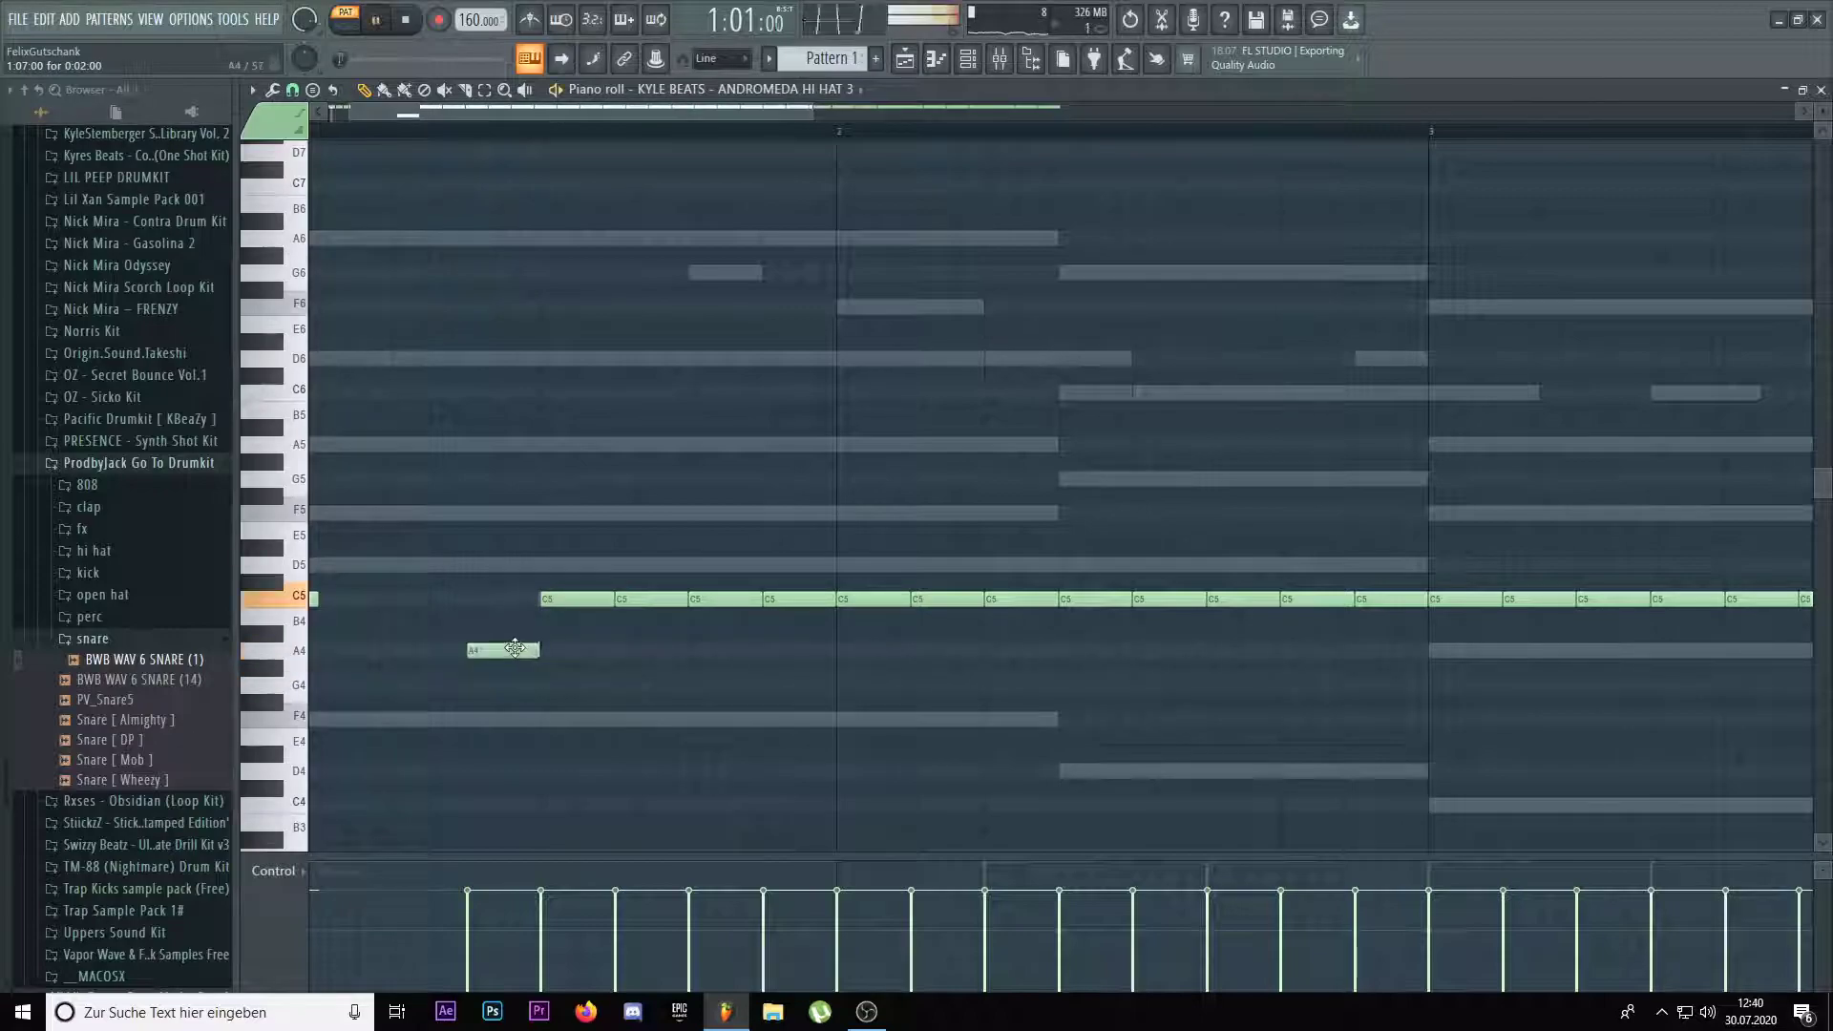
Replace the hi-hat note on step 11 of bar 1 with a three-note roll and delete the bar's last note
{"action": "scroll", "coordinate": [572, 632], "scroll_direction": "down", "scroll_amount": 2}
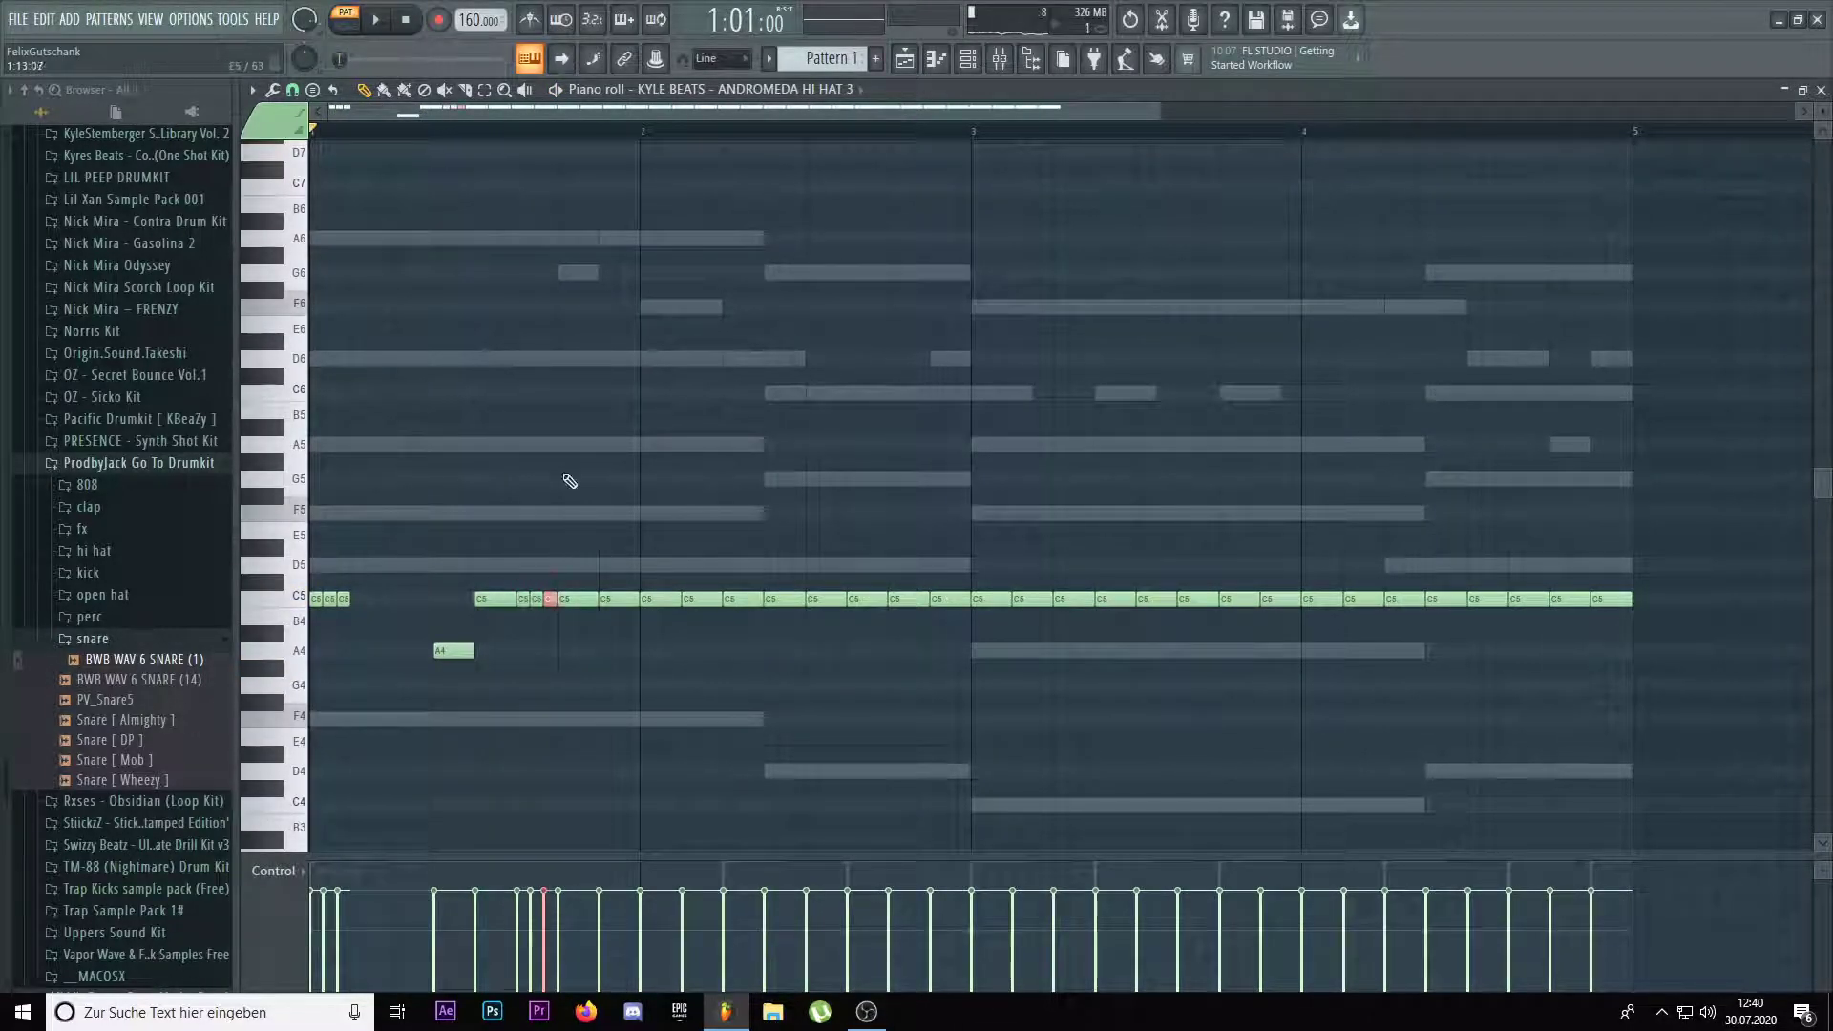
{"action": "key", "text": "space"}
{"action": "key", "text": "space"}
{"action": "right_click", "coordinate": [627, 604]}
{"action": "key", "text": "space"}
{"action": "key", "text": "space"}
Replace the hi-hat pairs starting on steps 1 and 9 of bar 2 with groups of three equal notes
{"action": "right_click", "coordinate": [693, 602]}
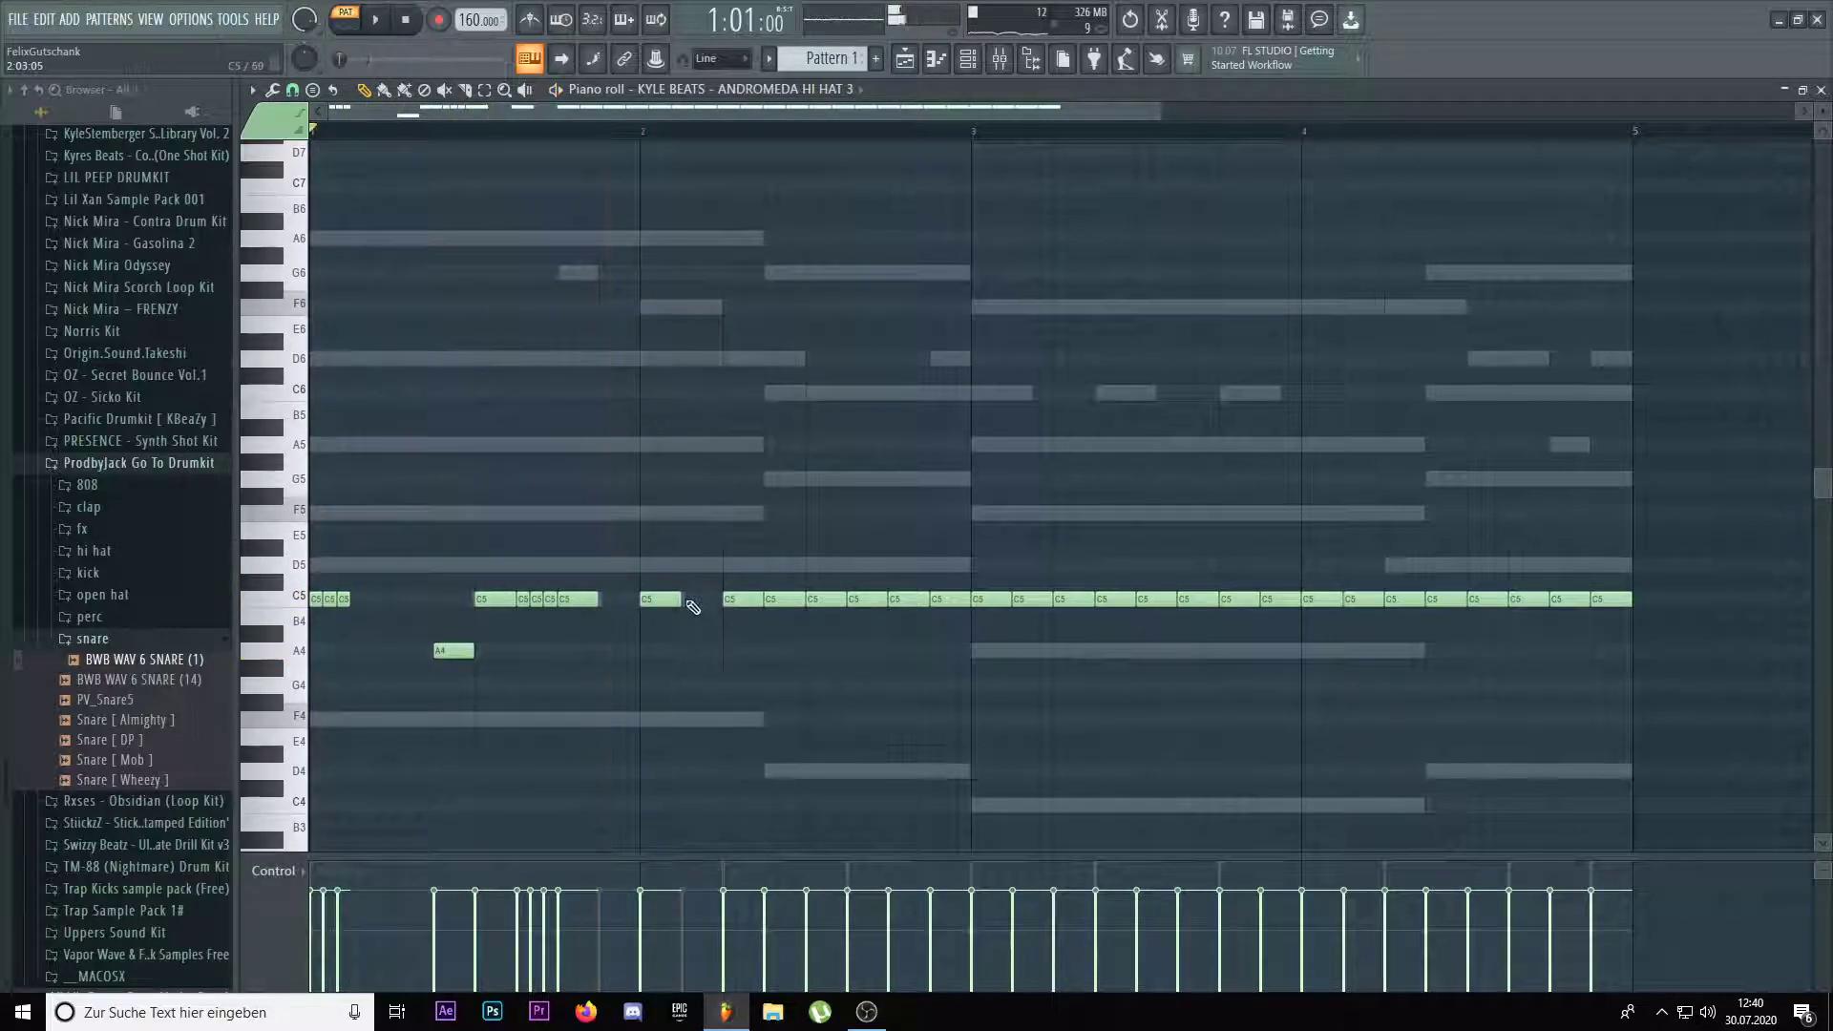
{"action": "key", "text": "space"}
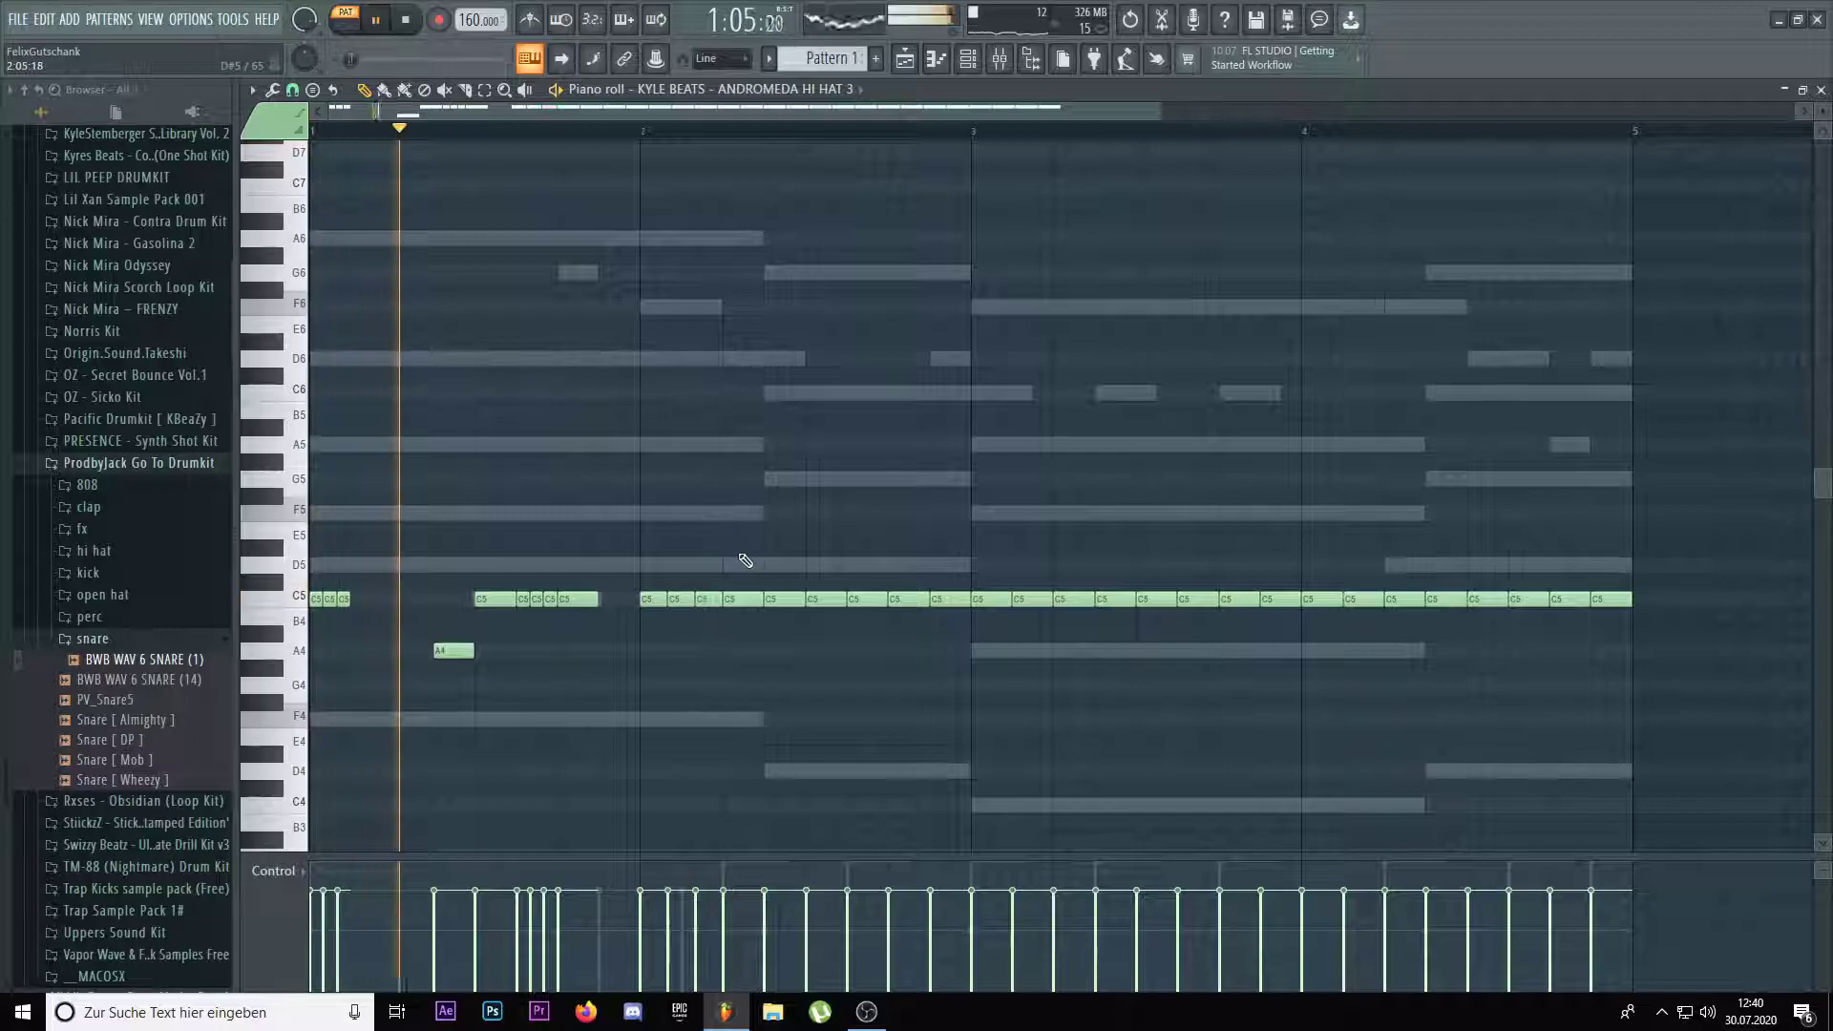
{"action": "key", "text": "space"}
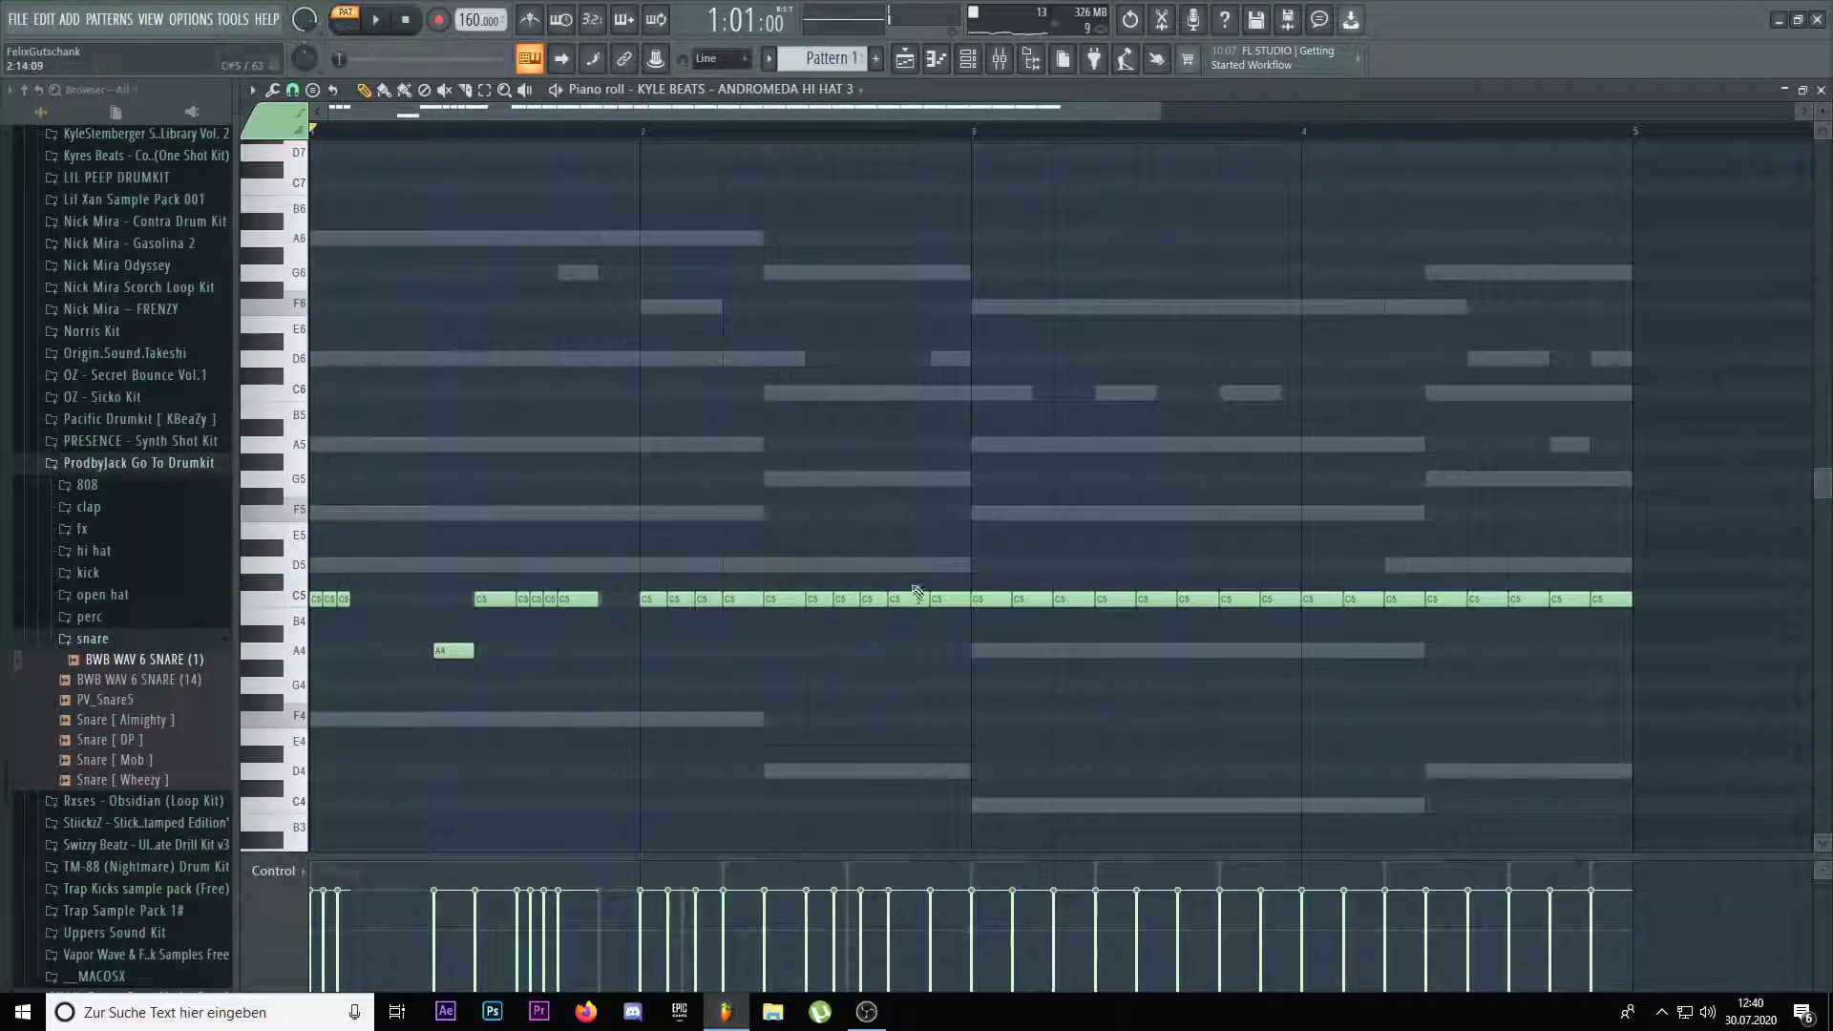
Lower the last two hi-hat notes of bar 2 to A#4 and play the loop
{"action": "key", "text": "space"}
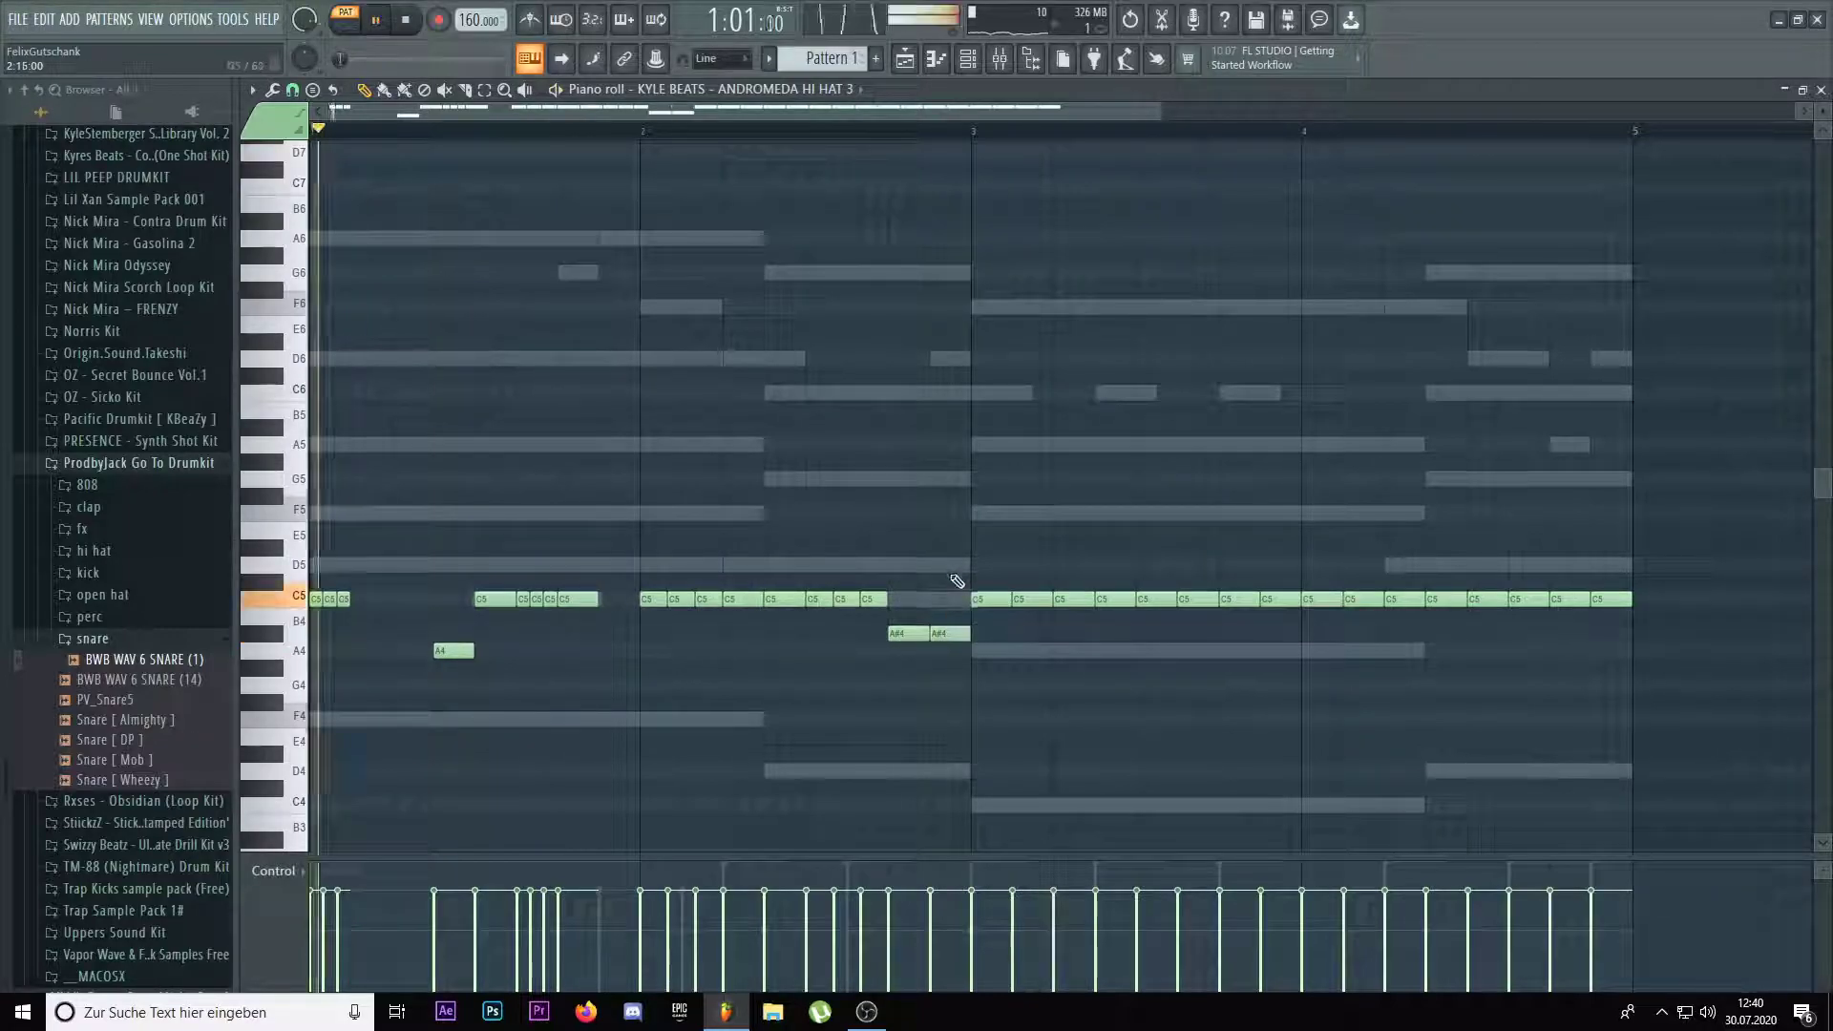
{"action": "scroll", "coordinate": [907, 573], "scroll_direction": "down", "scroll_amount": 2}
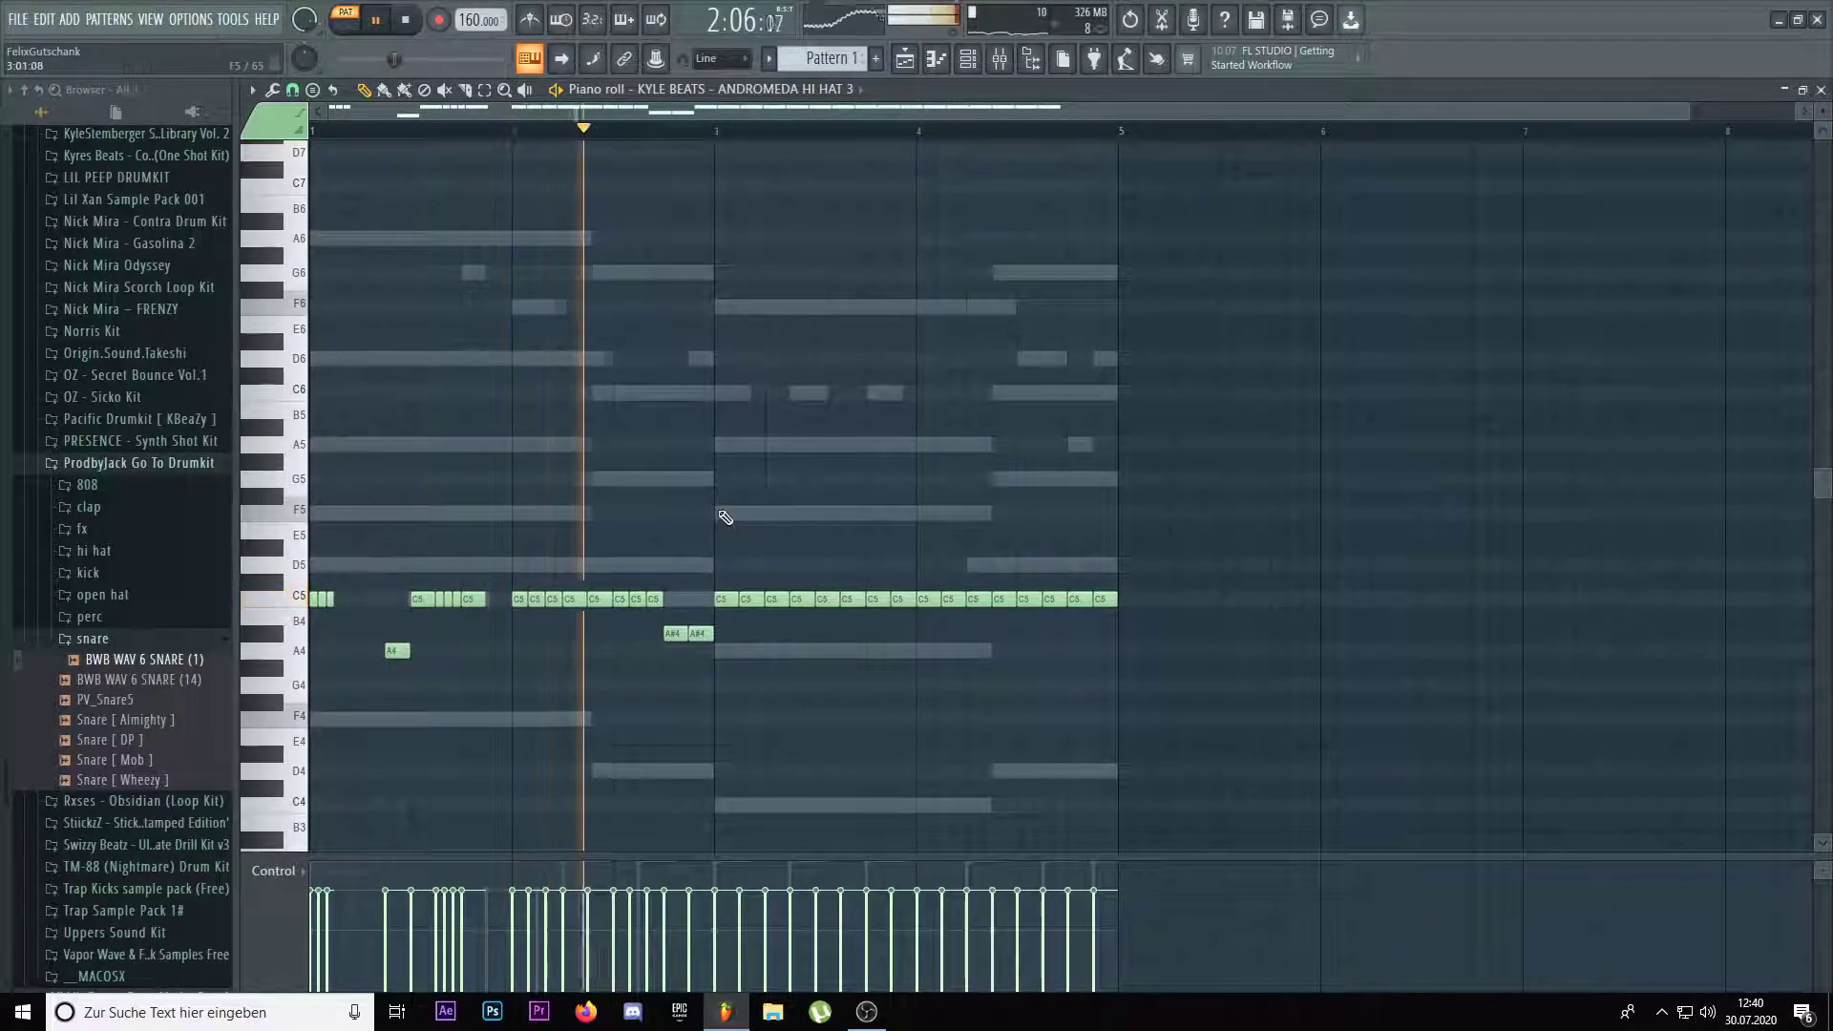
{"action": "key", "text": "space"}
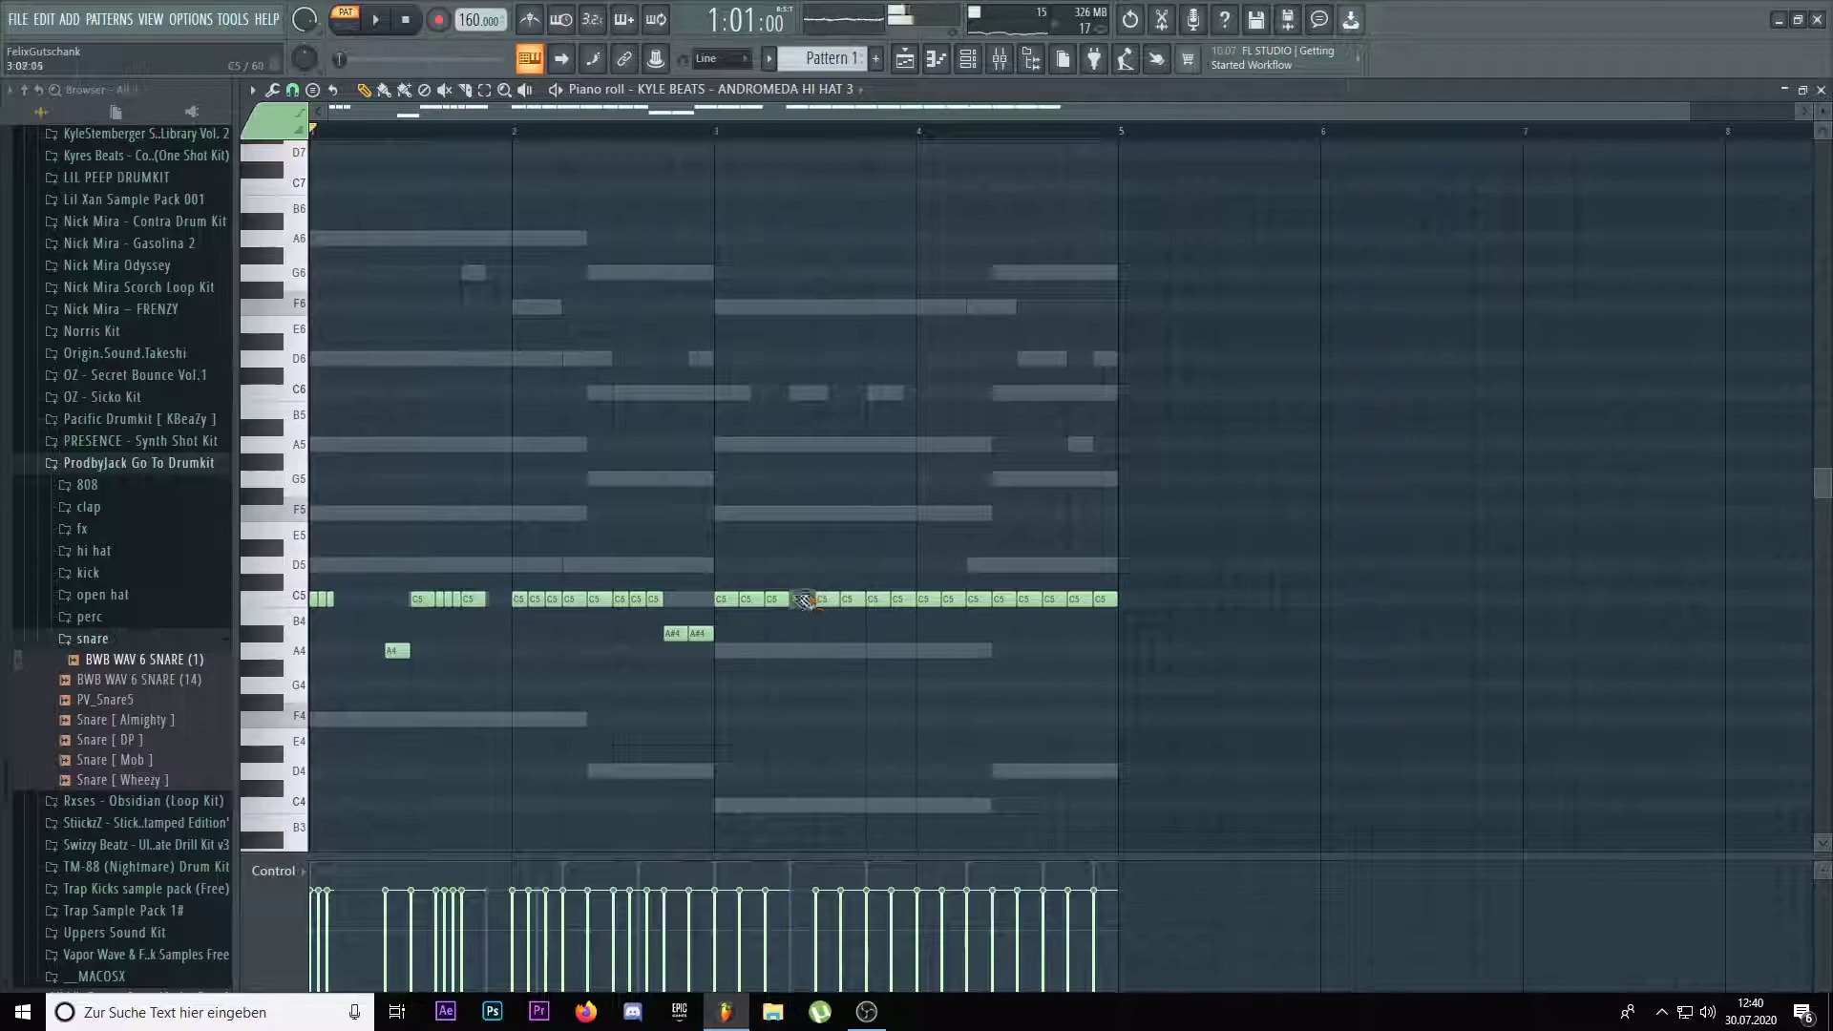
Replace the hi-hat note on step 7 of bar 3 with a roll of three short notes and play the loop
{"action": "double_click", "coordinate": [804, 599]}
{"action": "left_click", "coordinate": [675, 89]}
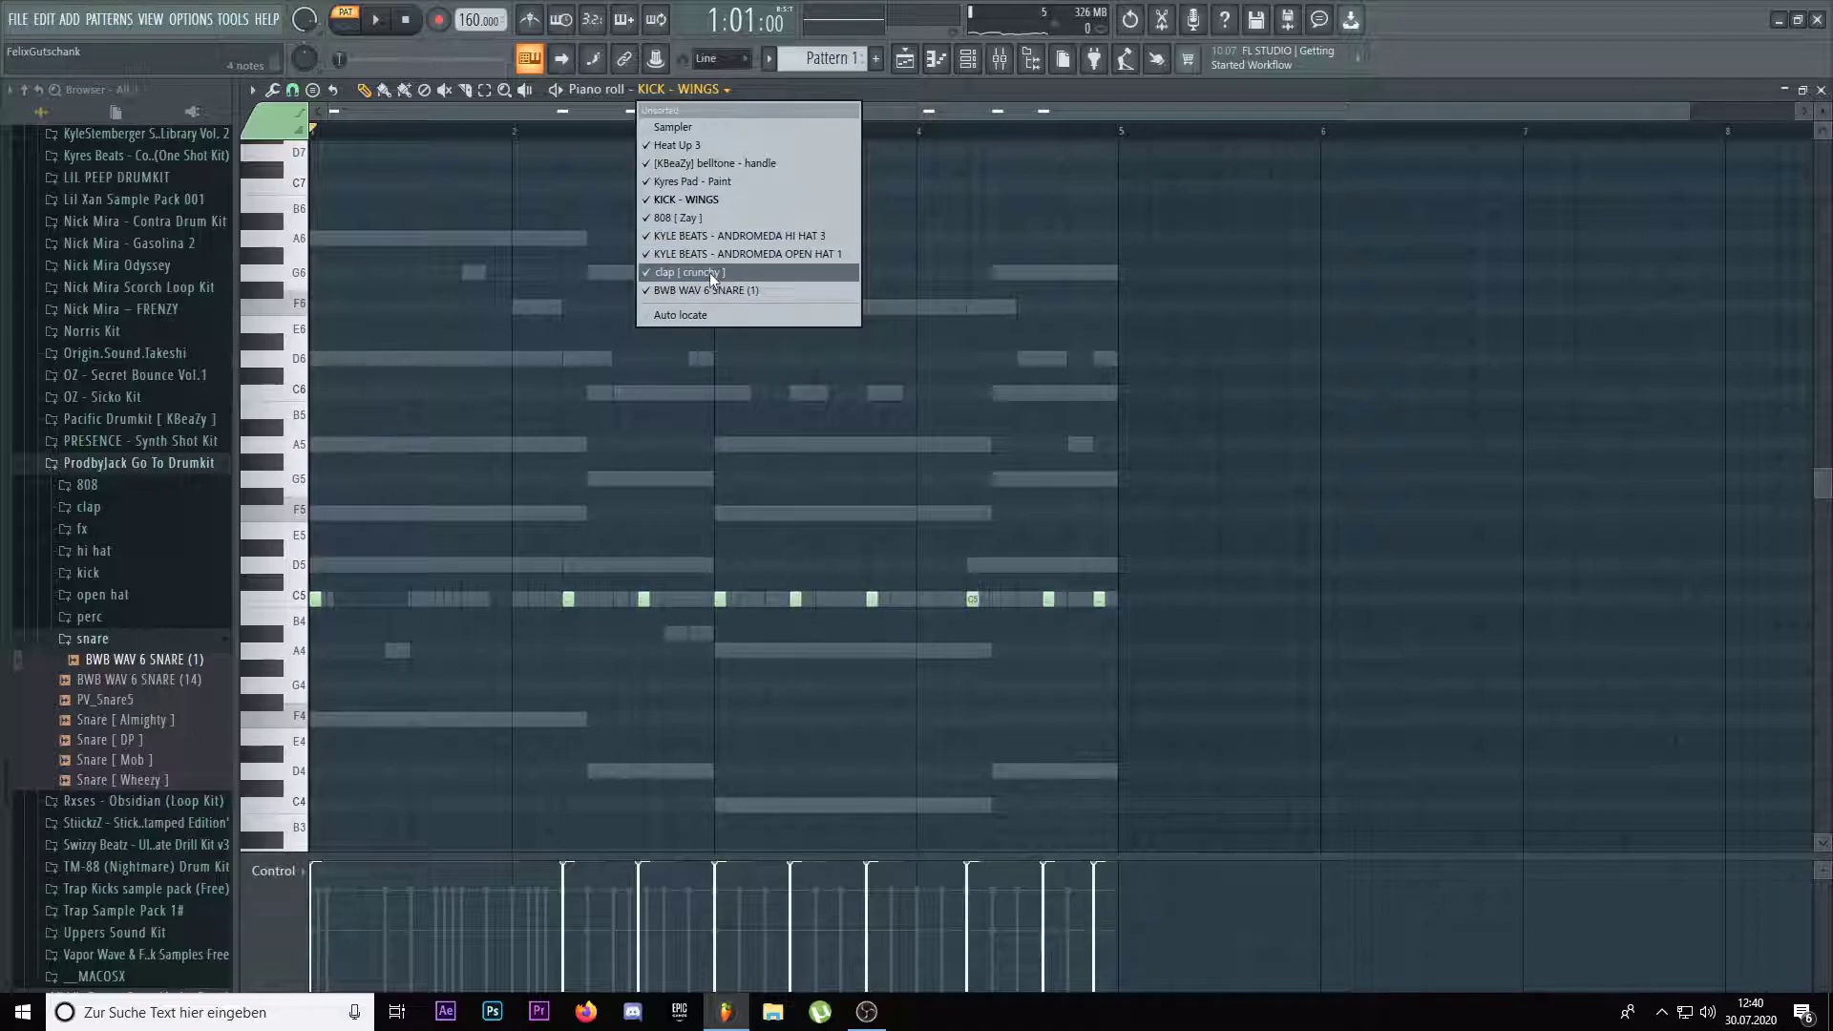
{"action": "left_click", "coordinate": [710, 238]}
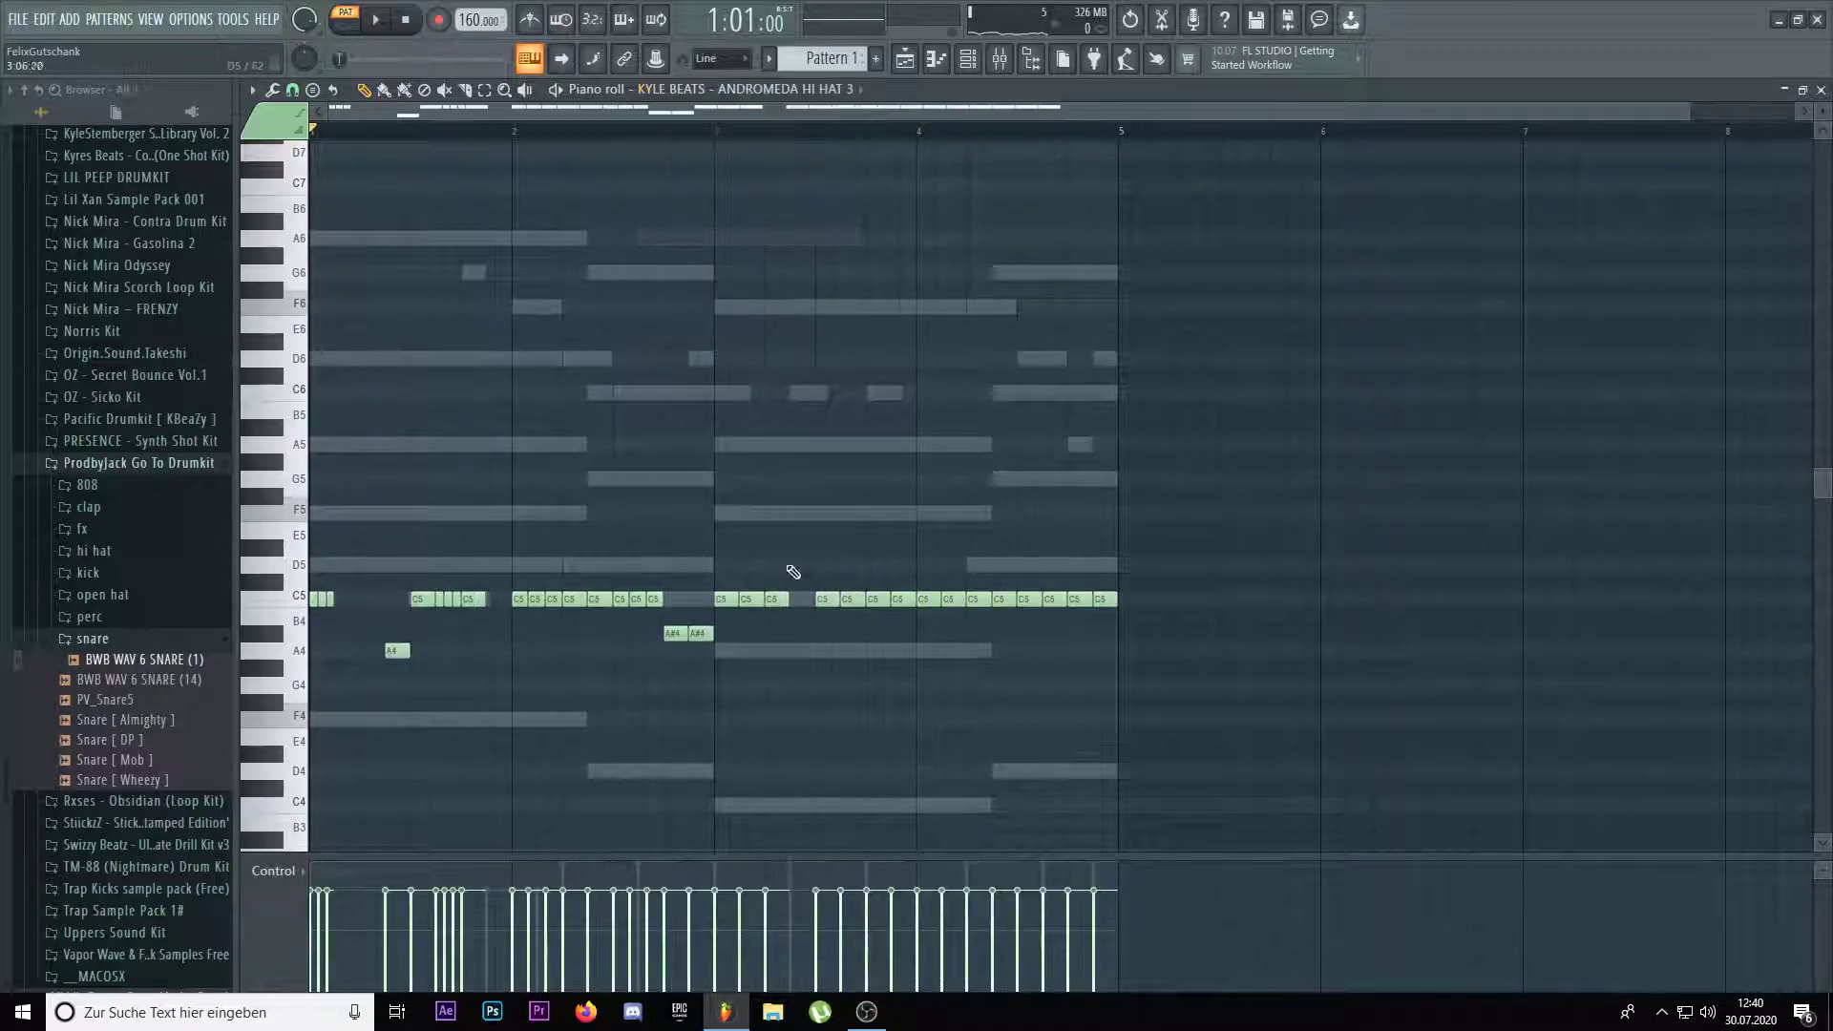
{"action": "left_click", "coordinate": [804, 599]}
{"action": "scroll", "coordinate": [804, 599], "scroll_direction": "up", "scroll_amount": 3}
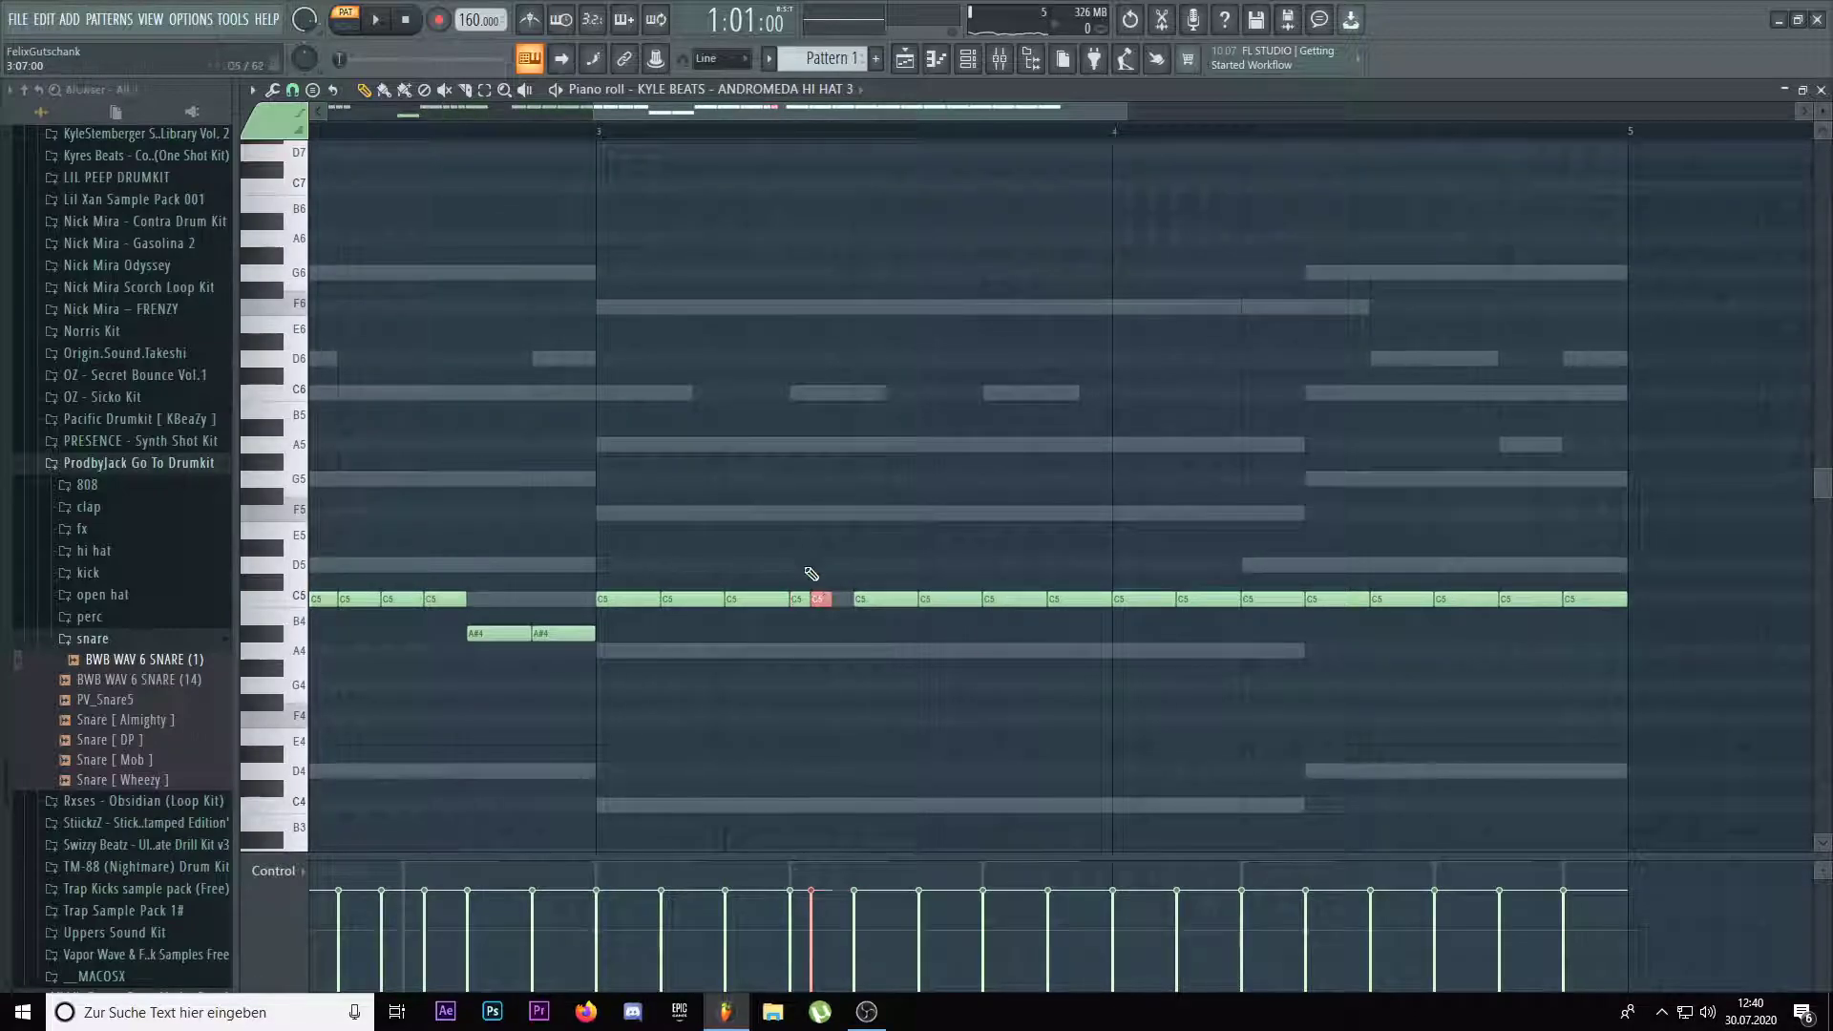
{"action": "scroll", "coordinate": [820, 527], "scroll_direction": "down", "scroll_amount": 3}
{"action": "key", "text": "space"}
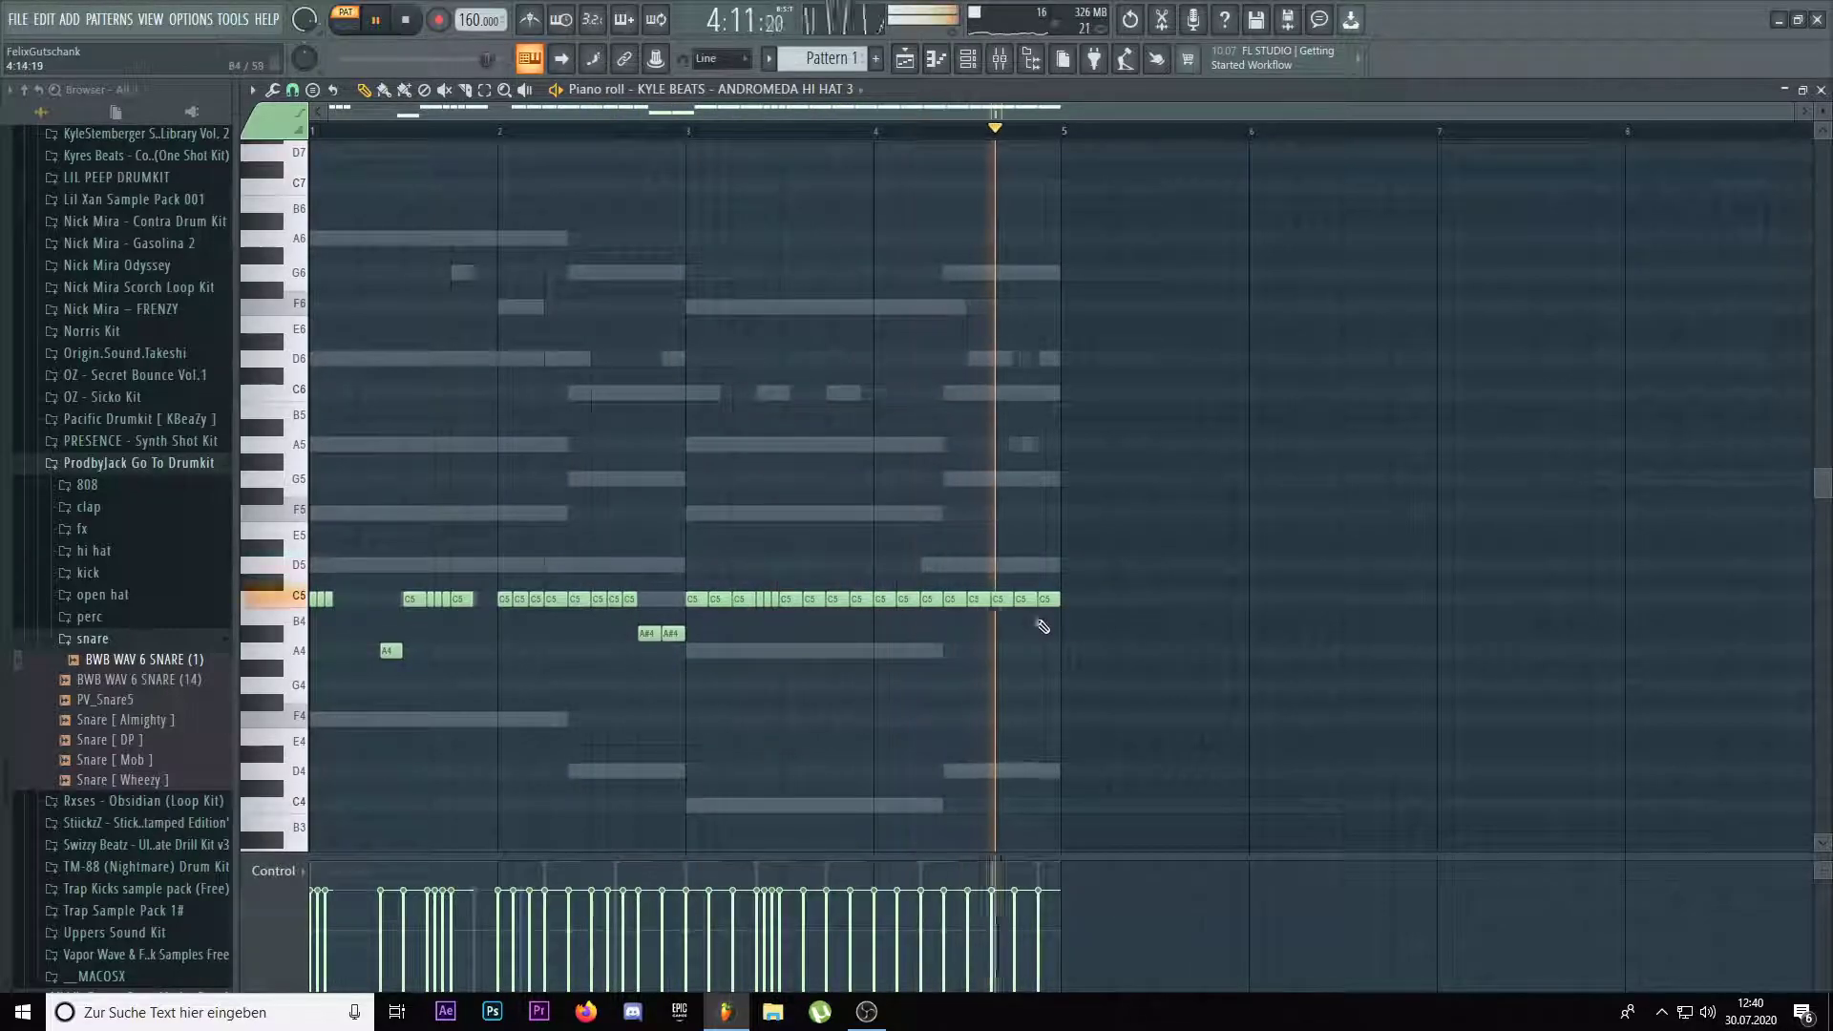
Replace the two hi-hat notes from step 9 of bar 4 with three equal notes descending C5, B4, A4
{"action": "right_click", "coordinate": [998, 598]}
{"action": "left_click", "coordinate": [988, 599]}
{"action": "left_click", "coordinate": [1004, 599]}
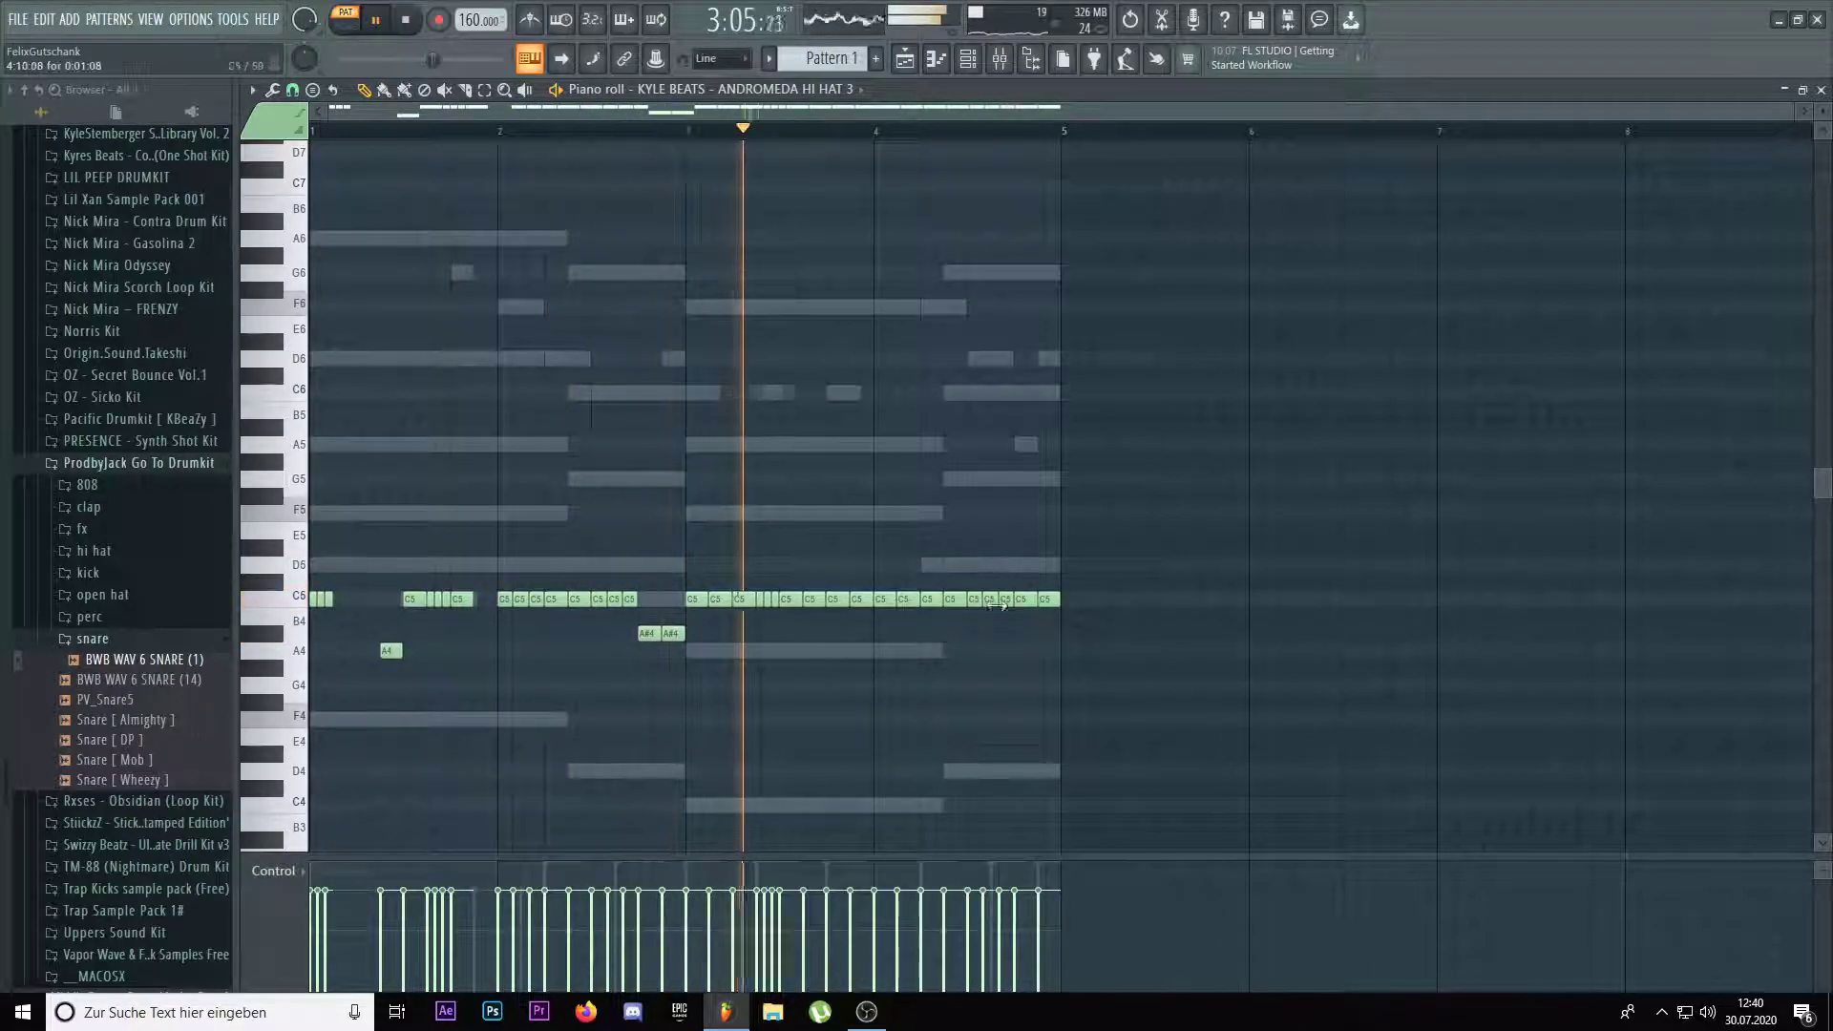
{"action": "left_click_drag", "start_coordinate": [992, 606], "coordinate": [1007, 634]}
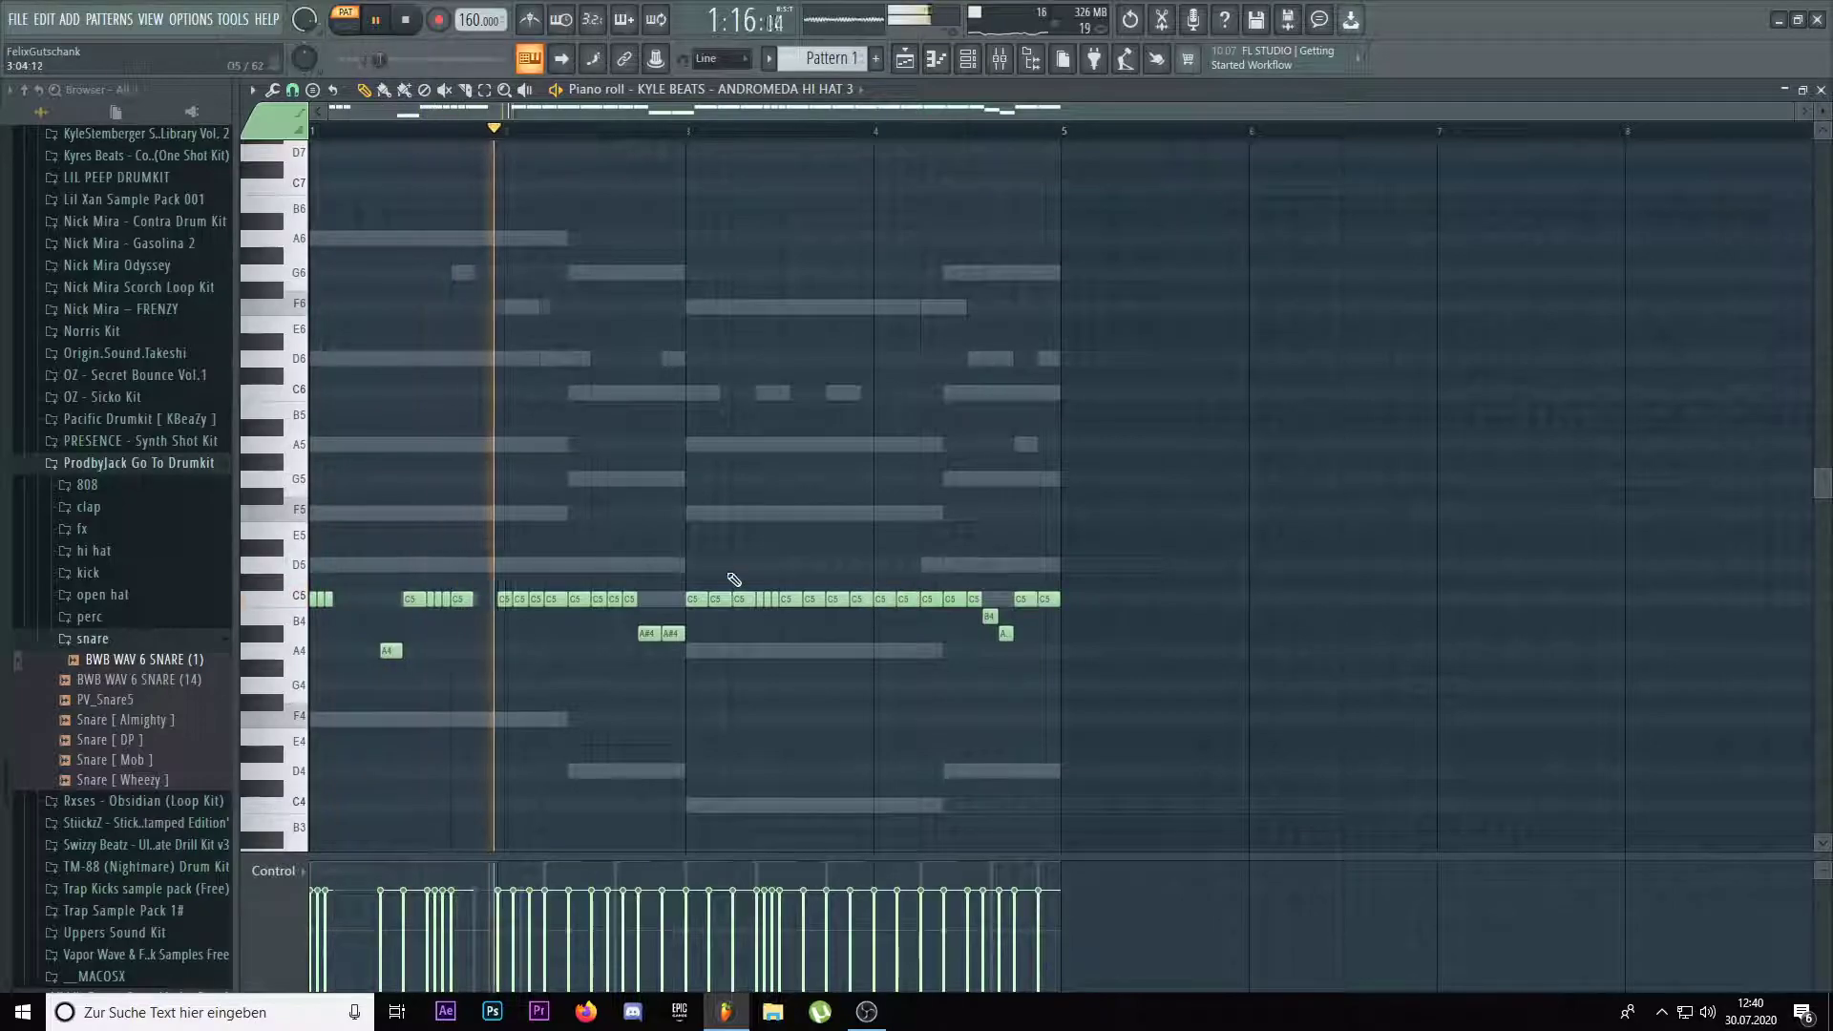
Route the kick, 808, hi-hat, open hat, clap and snare channels to consecutive mixer tracks starting at track 9
{"action": "key", "text": "Escape"}
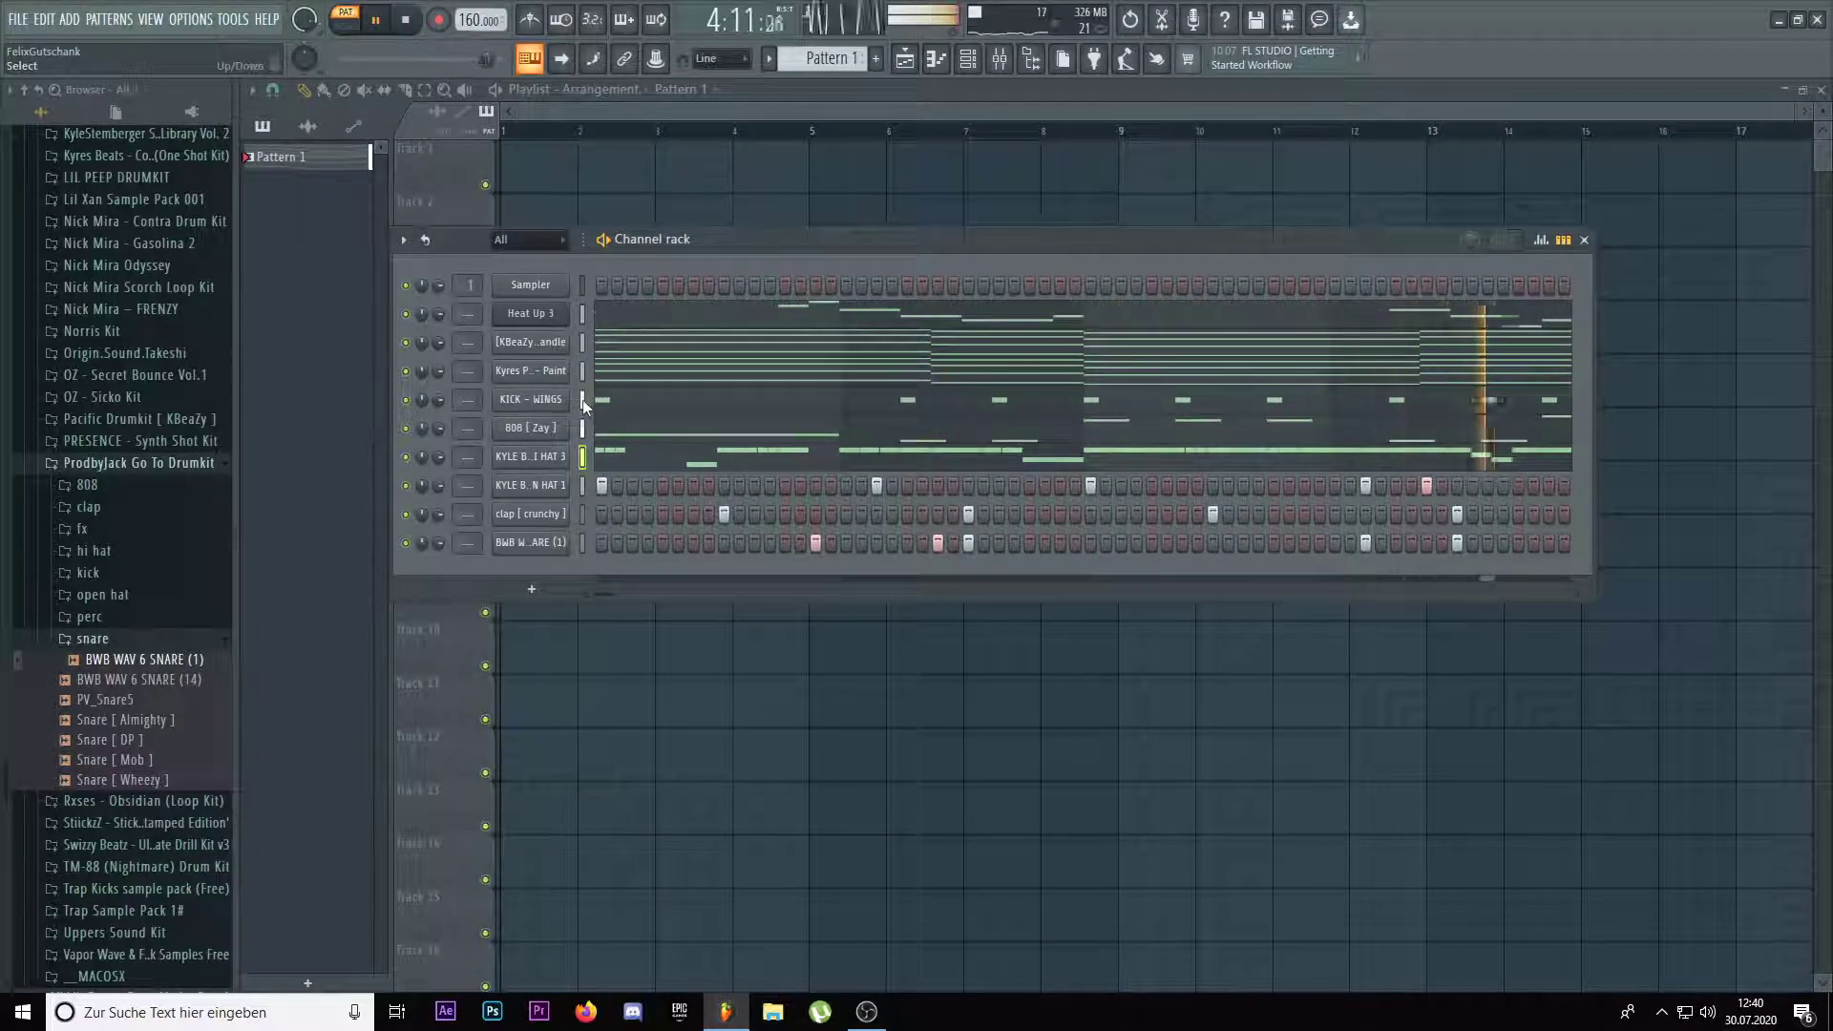
{"action": "left_click", "coordinate": [1000, 58]}
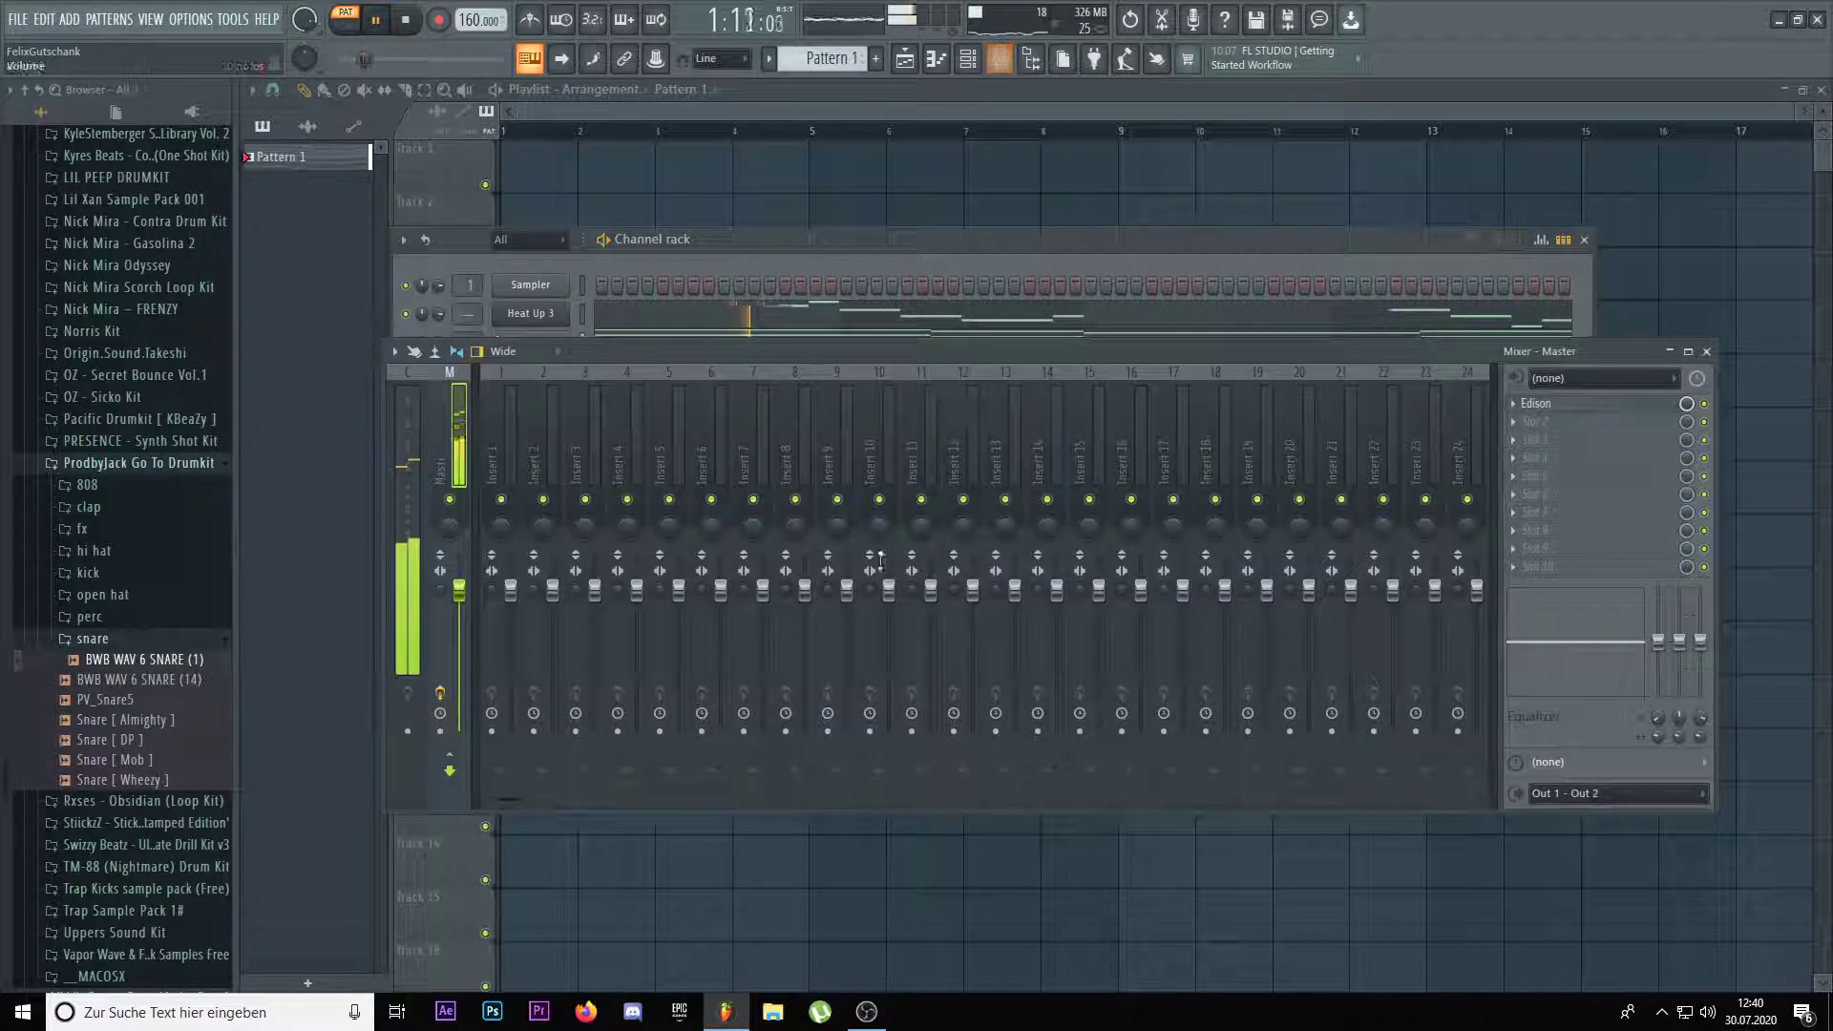
{"action": "right_click", "coordinate": [830, 429]}
{"action": "mouse_move", "coordinate": [955, 561]}
{"action": "left_click", "coordinate": [1174, 581]}
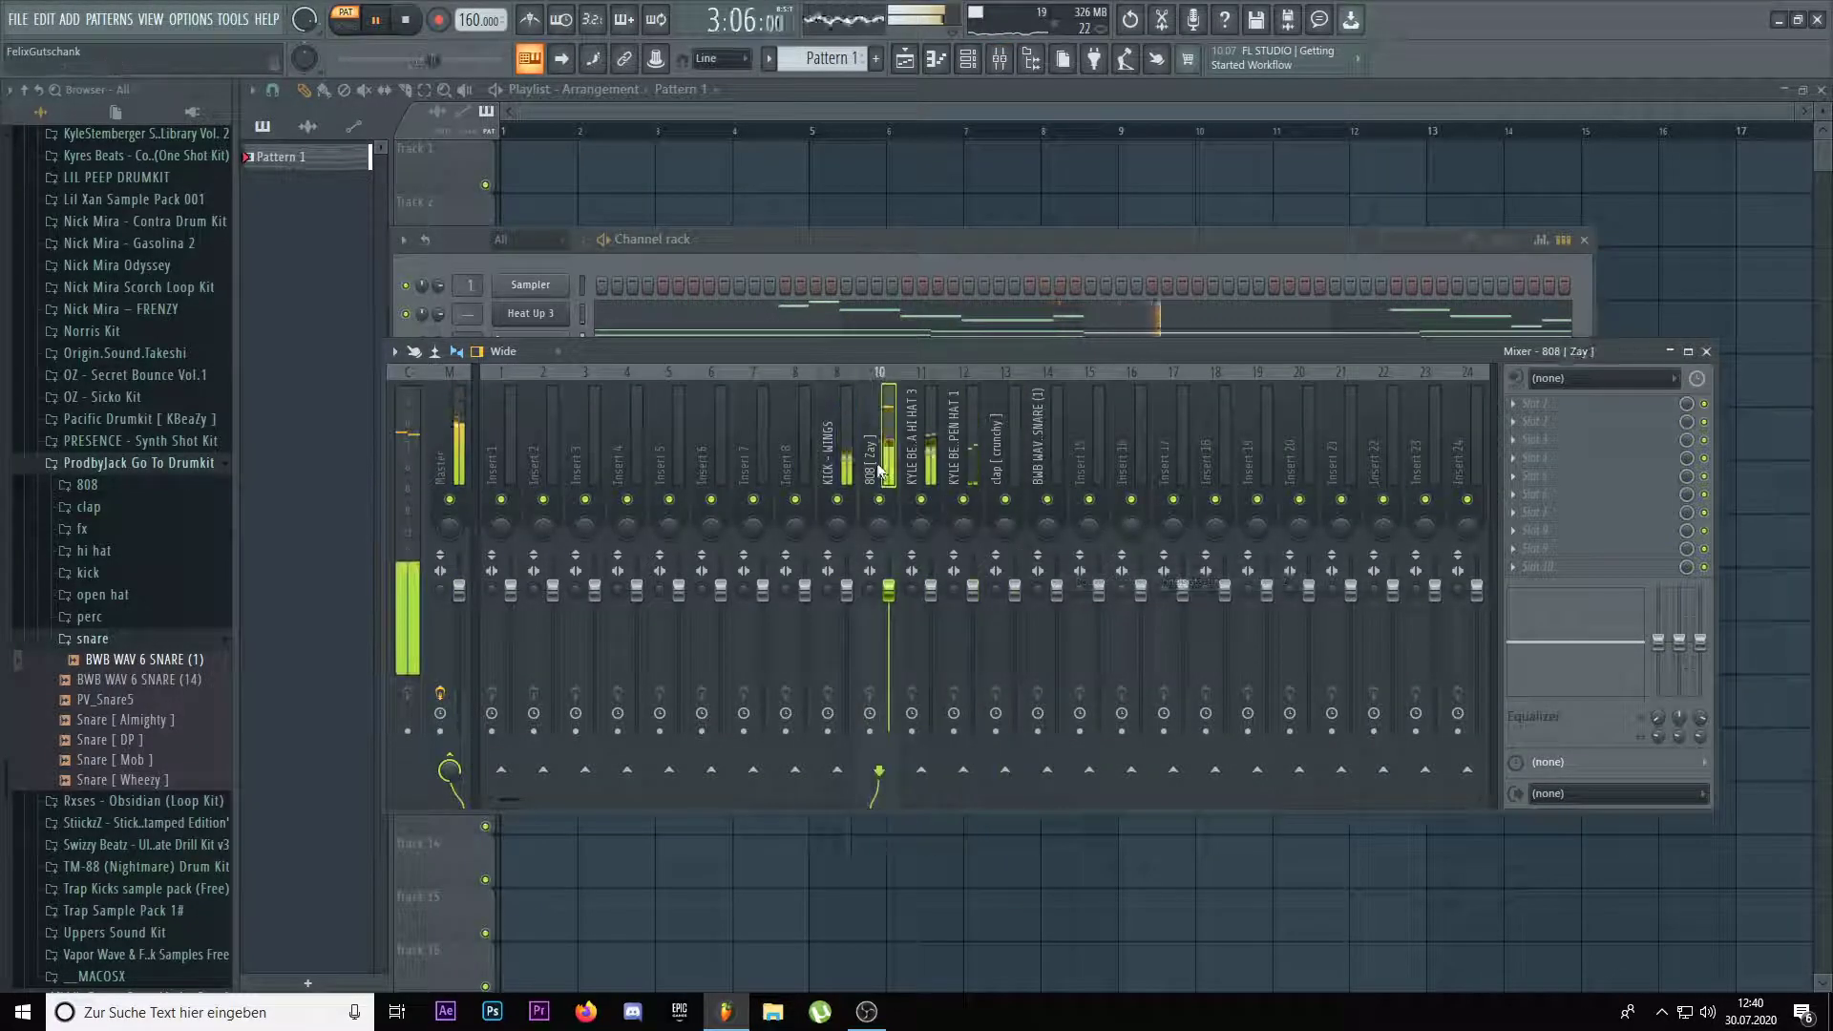
Give mixer tracks 9 to 14, from the kick to the snare, a teal color
{"action": "right_click", "coordinate": [1036, 432]}
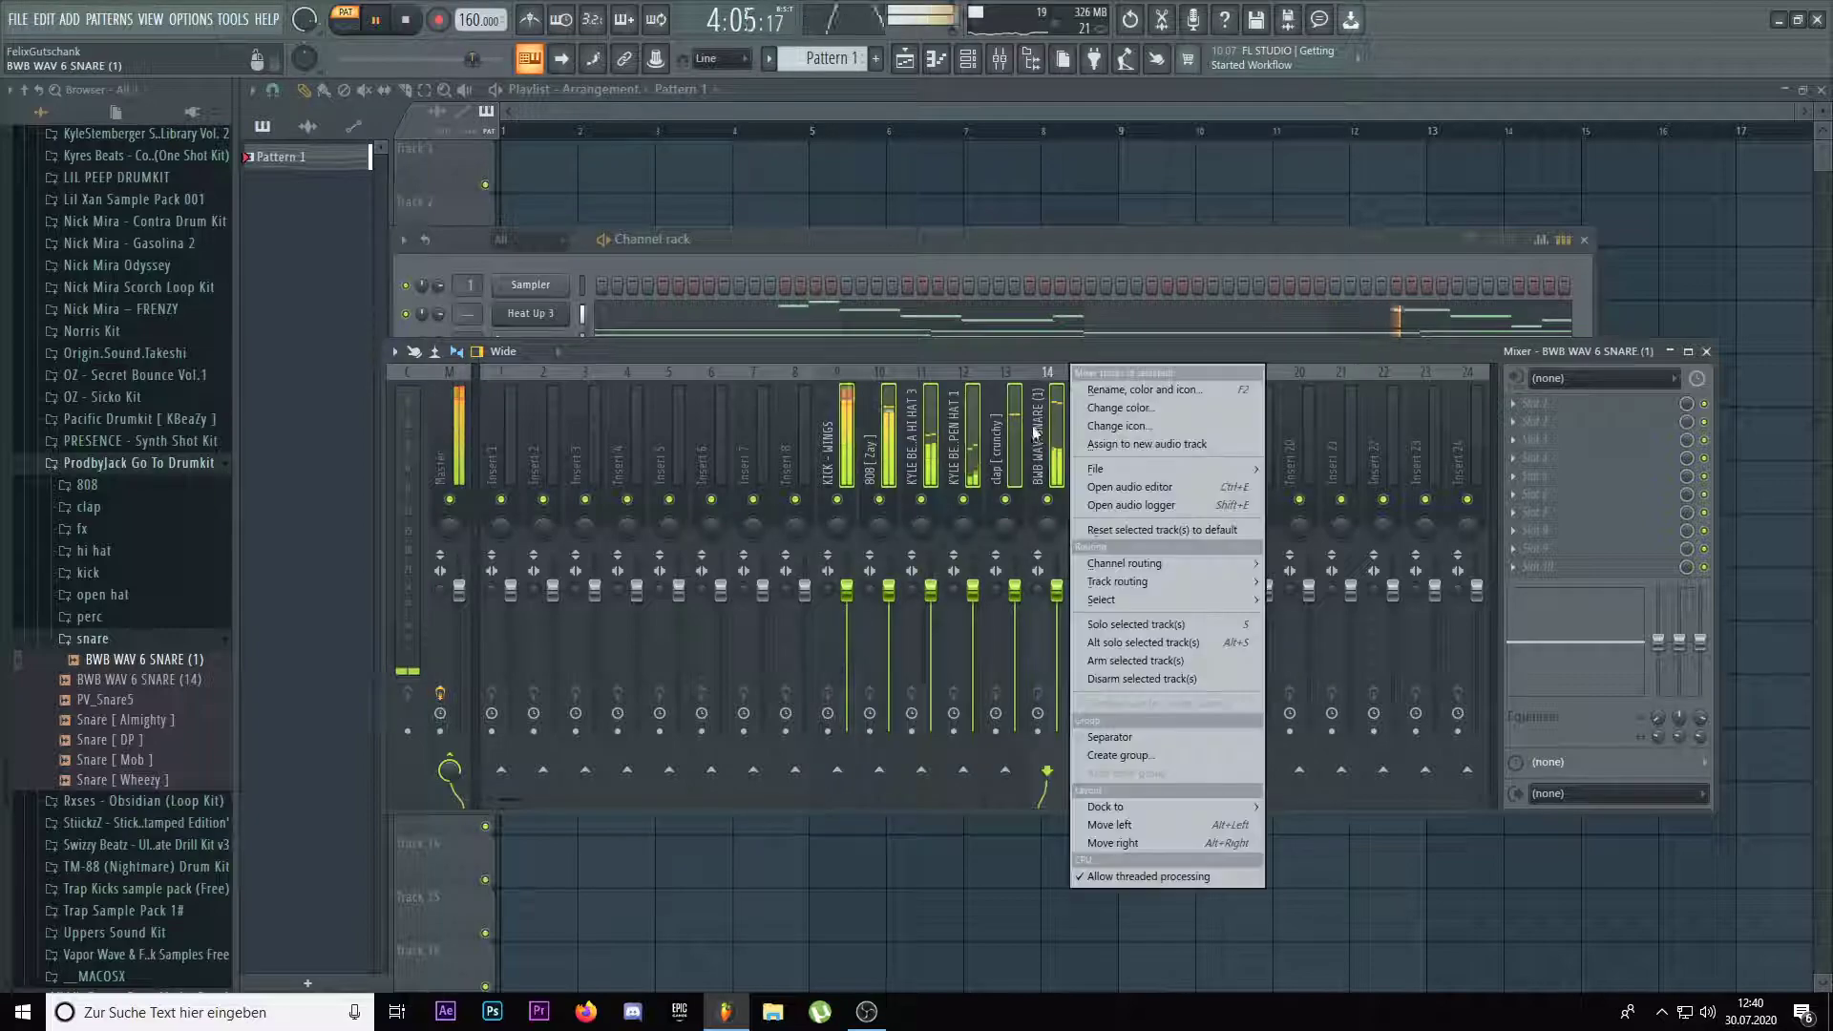
{"action": "left_click", "coordinate": [1122, 410]}
{"action": "double_click", "coordinate": [1207, 417]}
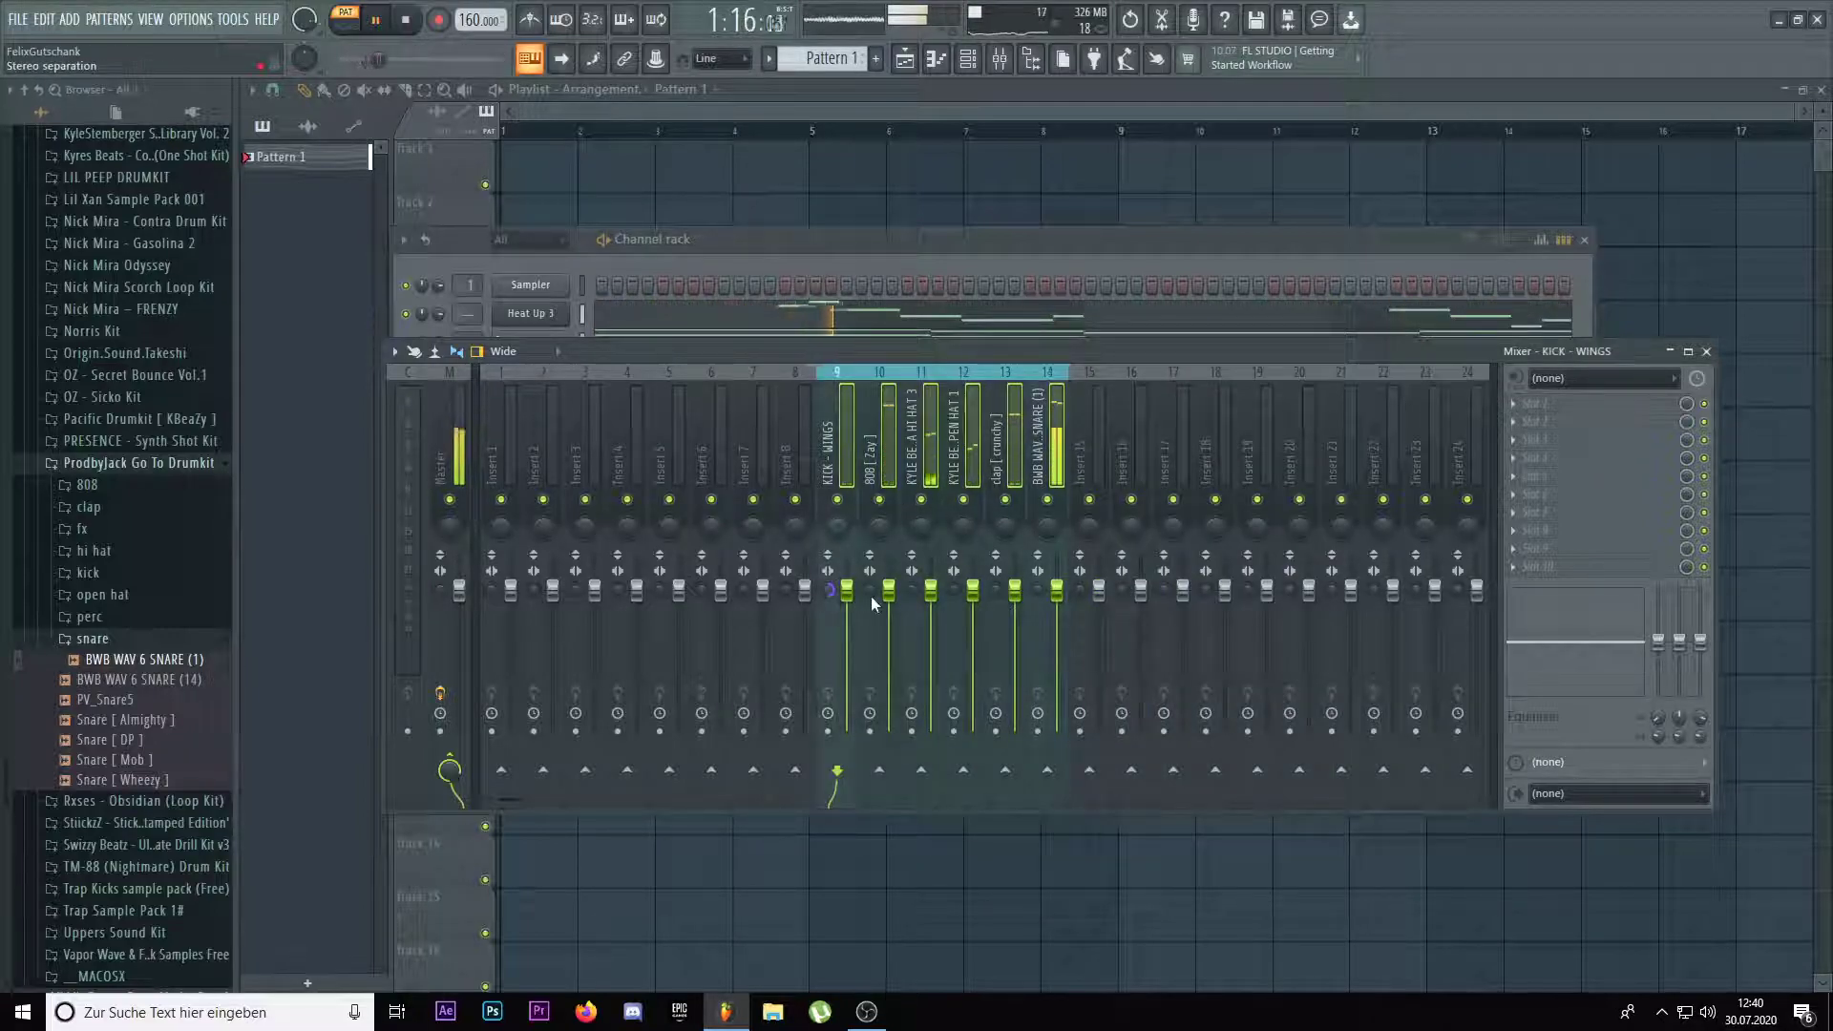
Adjust the stereo separation of the kick and 808 mixer tracks and lower their volumes together
{"action": "left_click", "coordinate": [847, 444]}
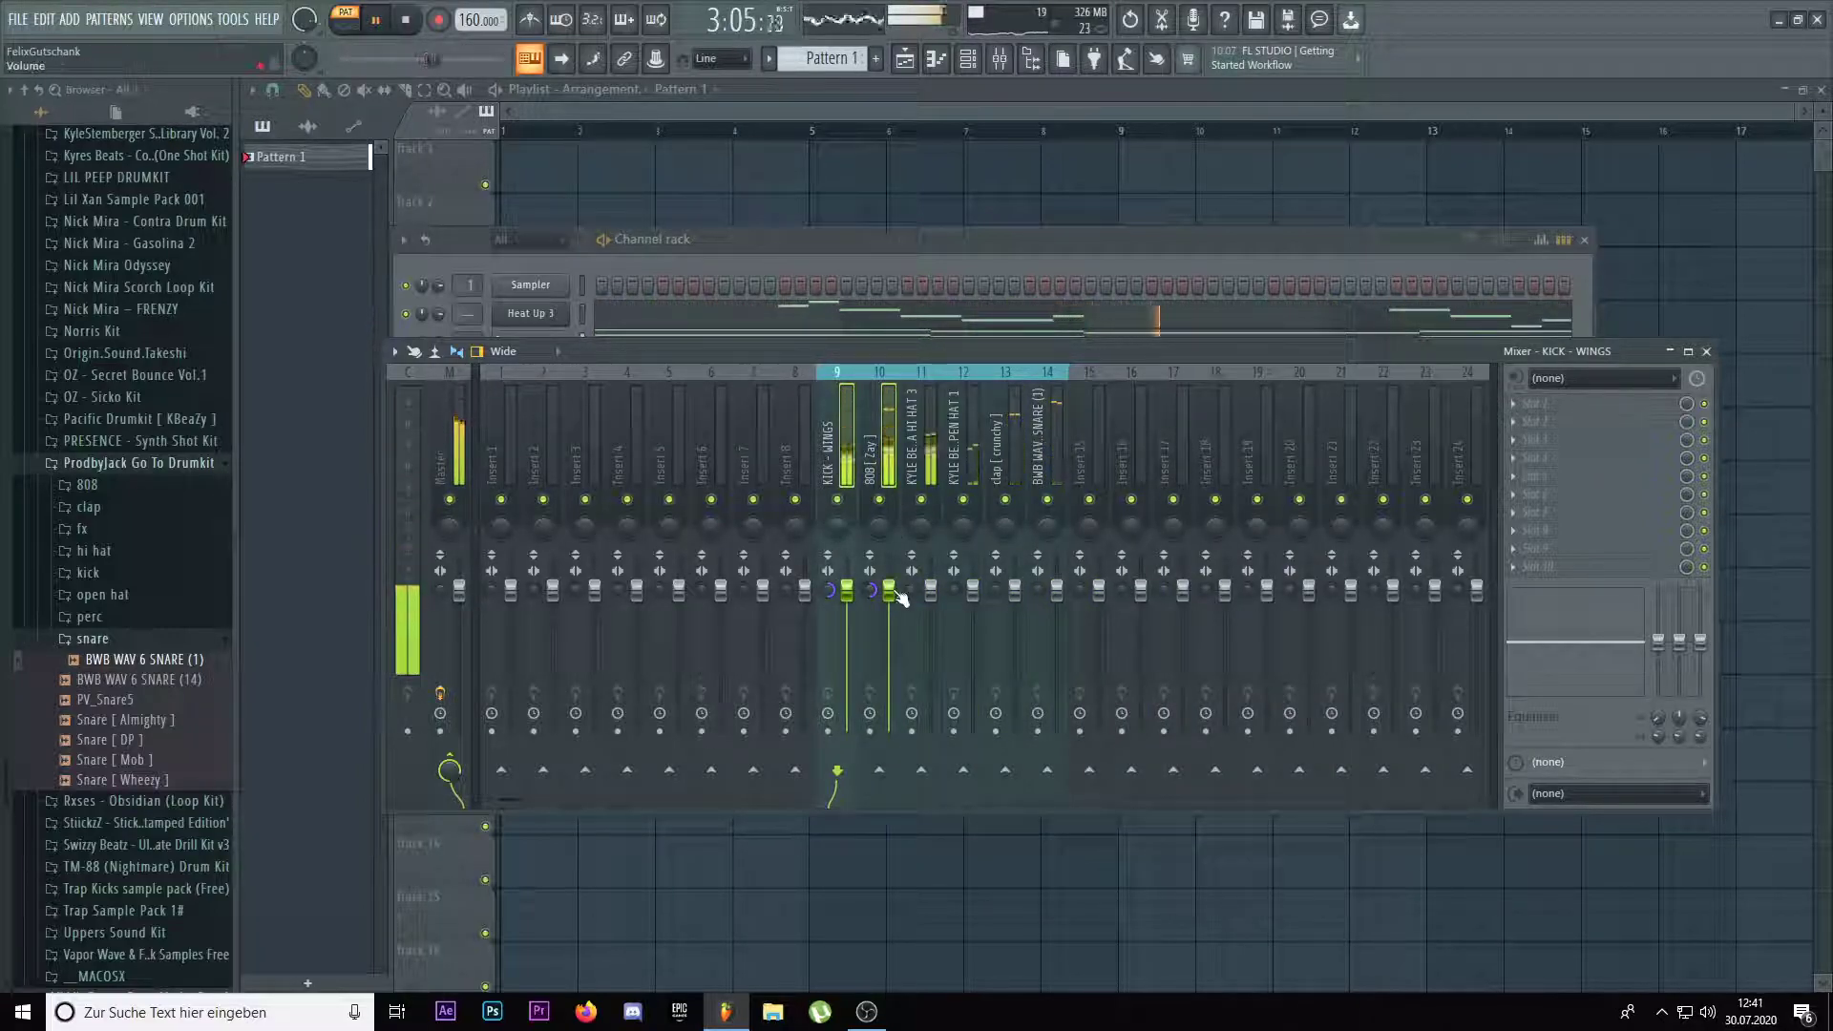
{"action": "key", "text": "F9"}
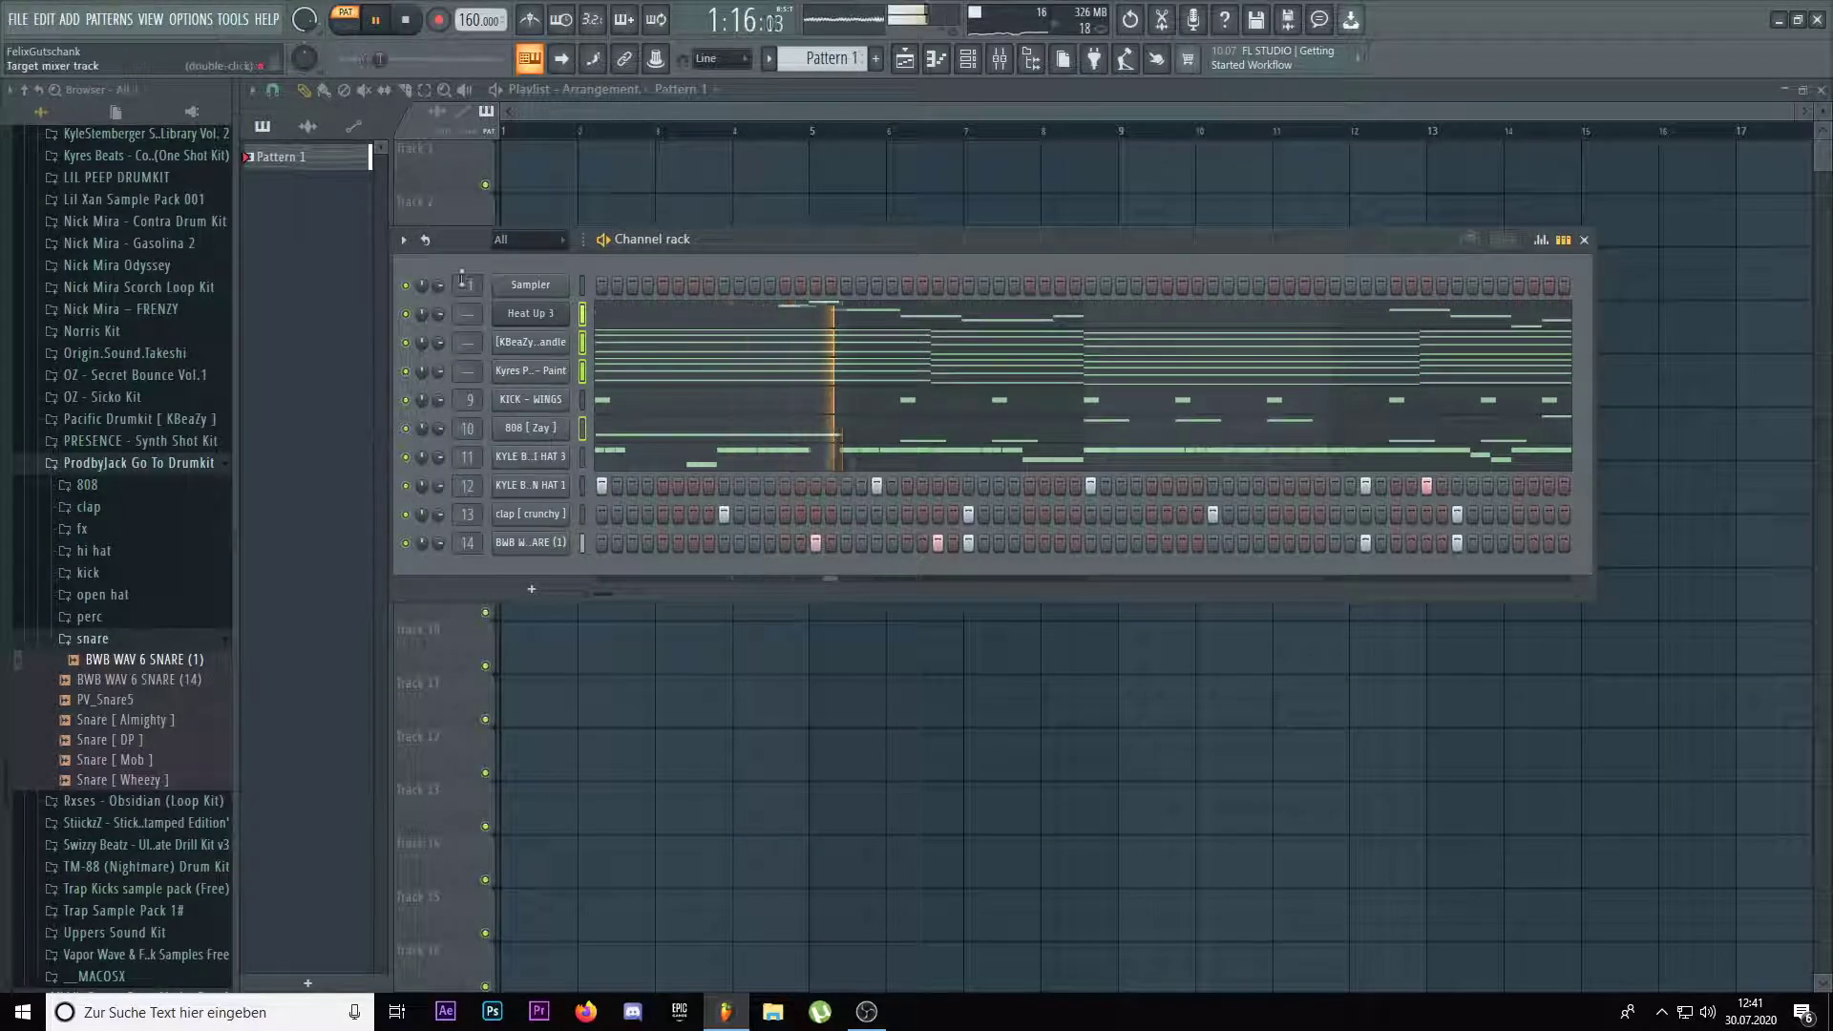
Try transposing the Heat Up 3, belltone, pad and 808 channels together while the loop plays
{"action": "left_click", "coordinate": [403, 240]}
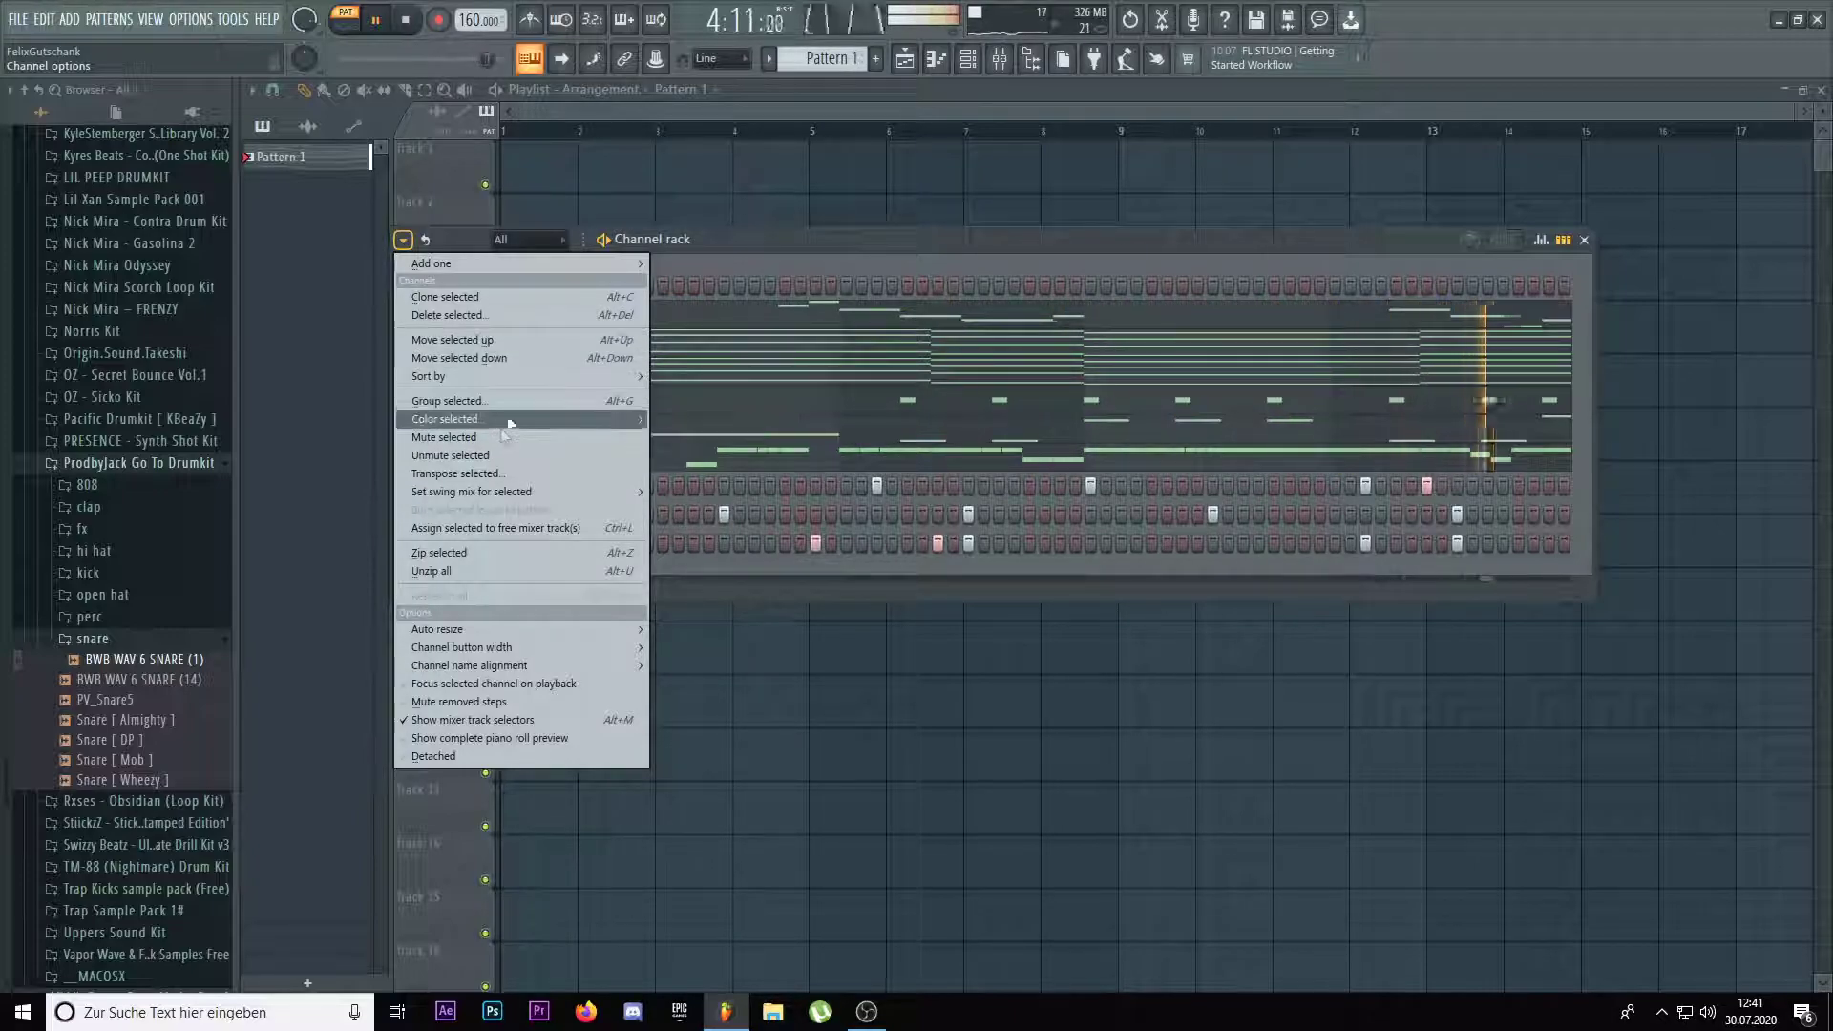
{"action": "left_click", "coordinate": [495, 472]}
{"action": "key", "text": "Escape"}
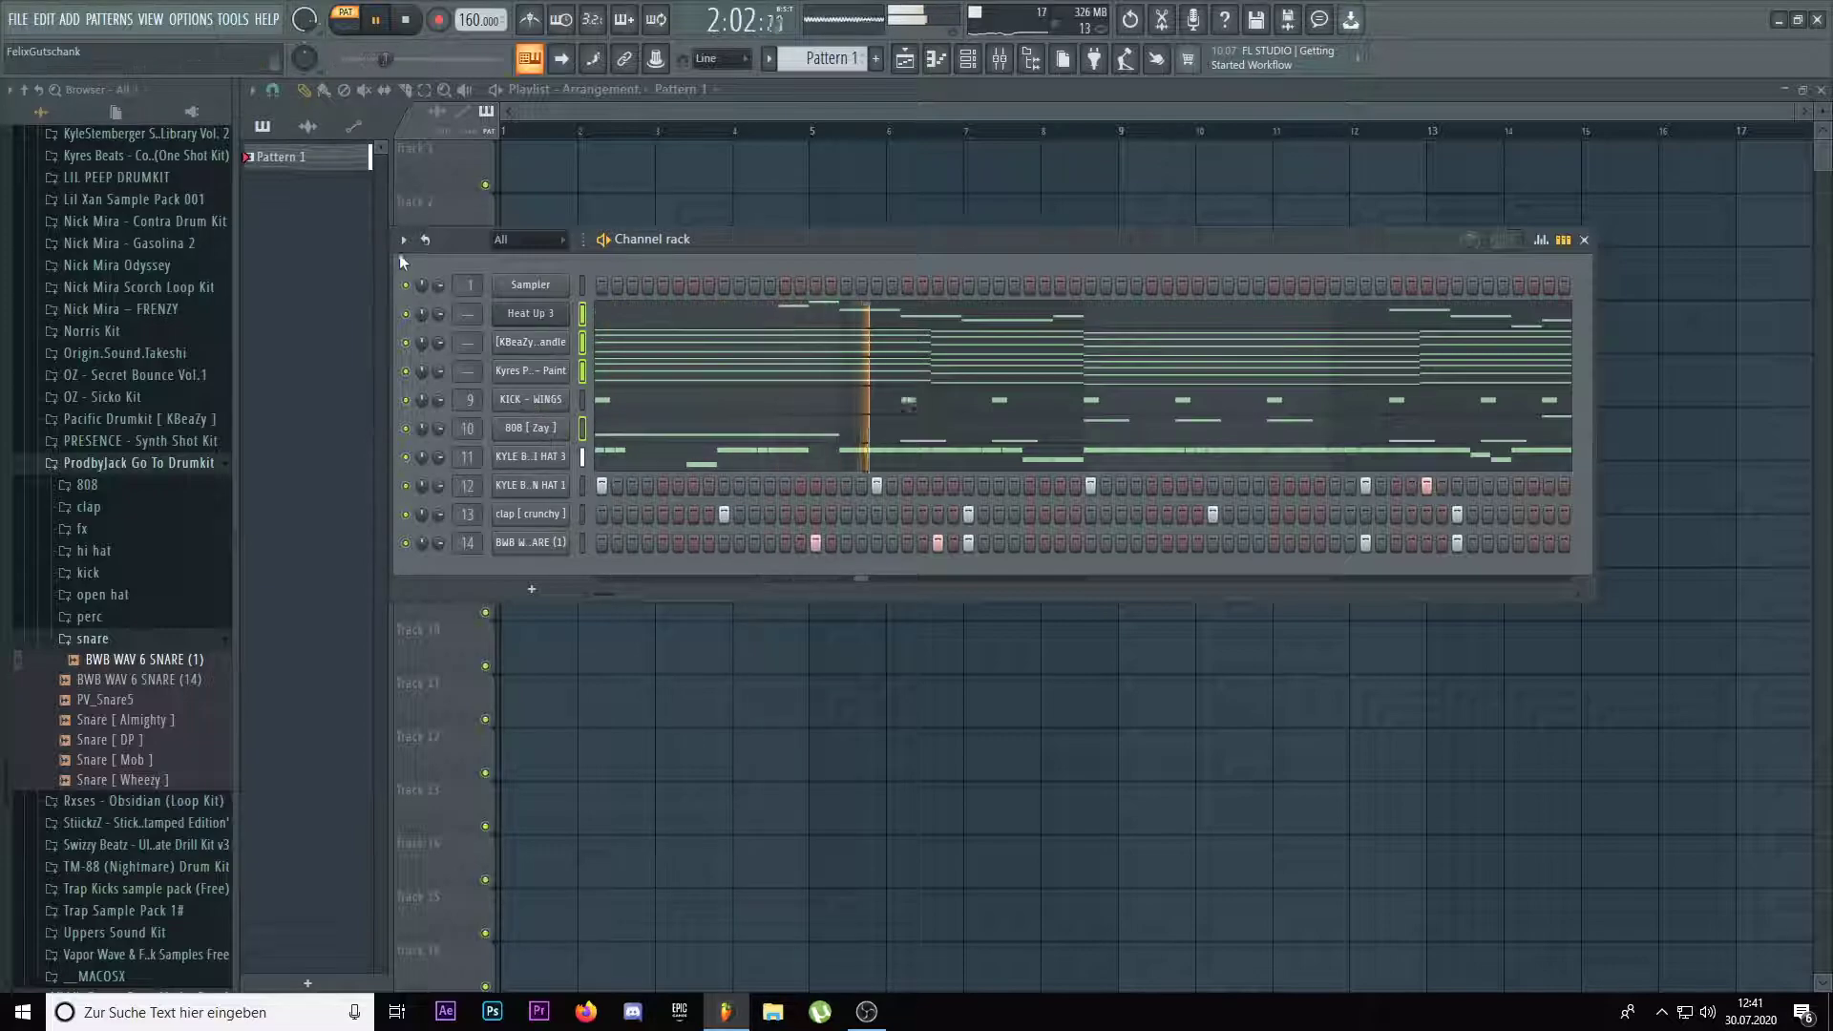
{"action": "left_click", "coordinate": [403, 240]}
{"action": "left_click", "coordinate": [482, 464]}
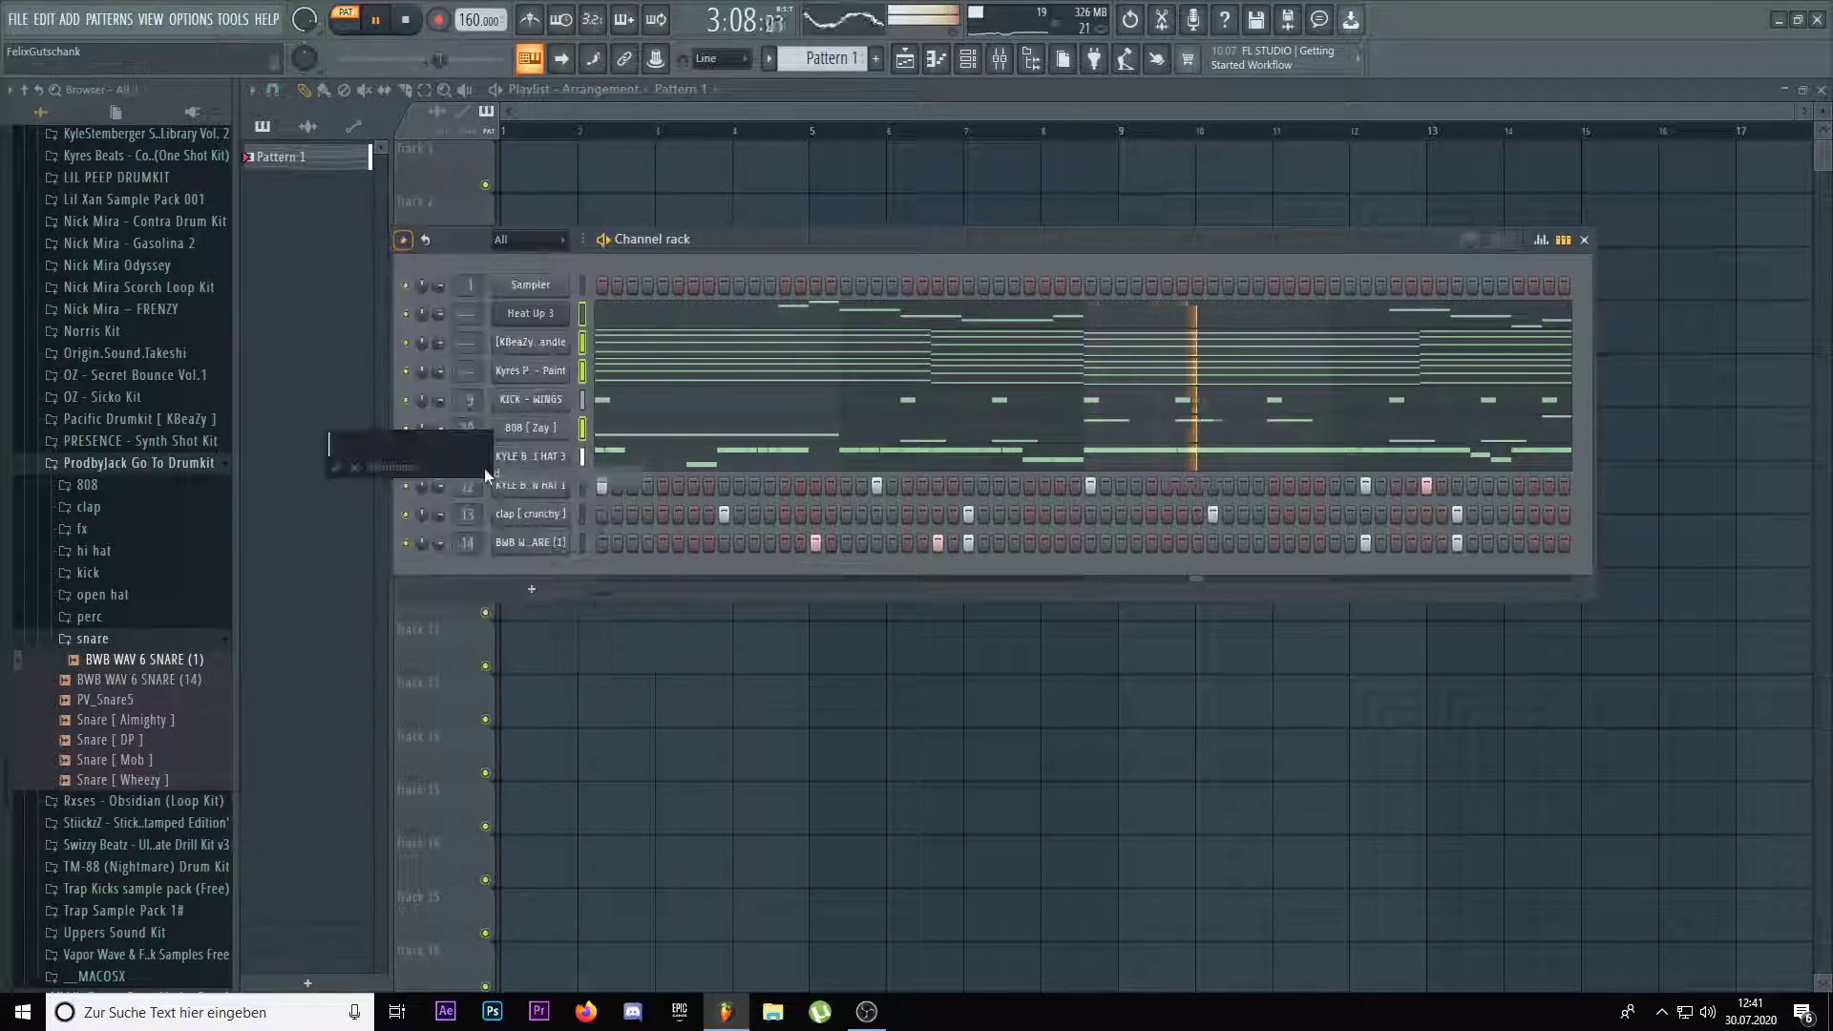
{"action": "key", "text": "space"}
{"action": "key", "text": "space"}
Transpose the selected Heat Up 3, belltone, pad and 808 channels by -3 and replay the loop
{"action": "left_click", "coordinate": [414, 242]}
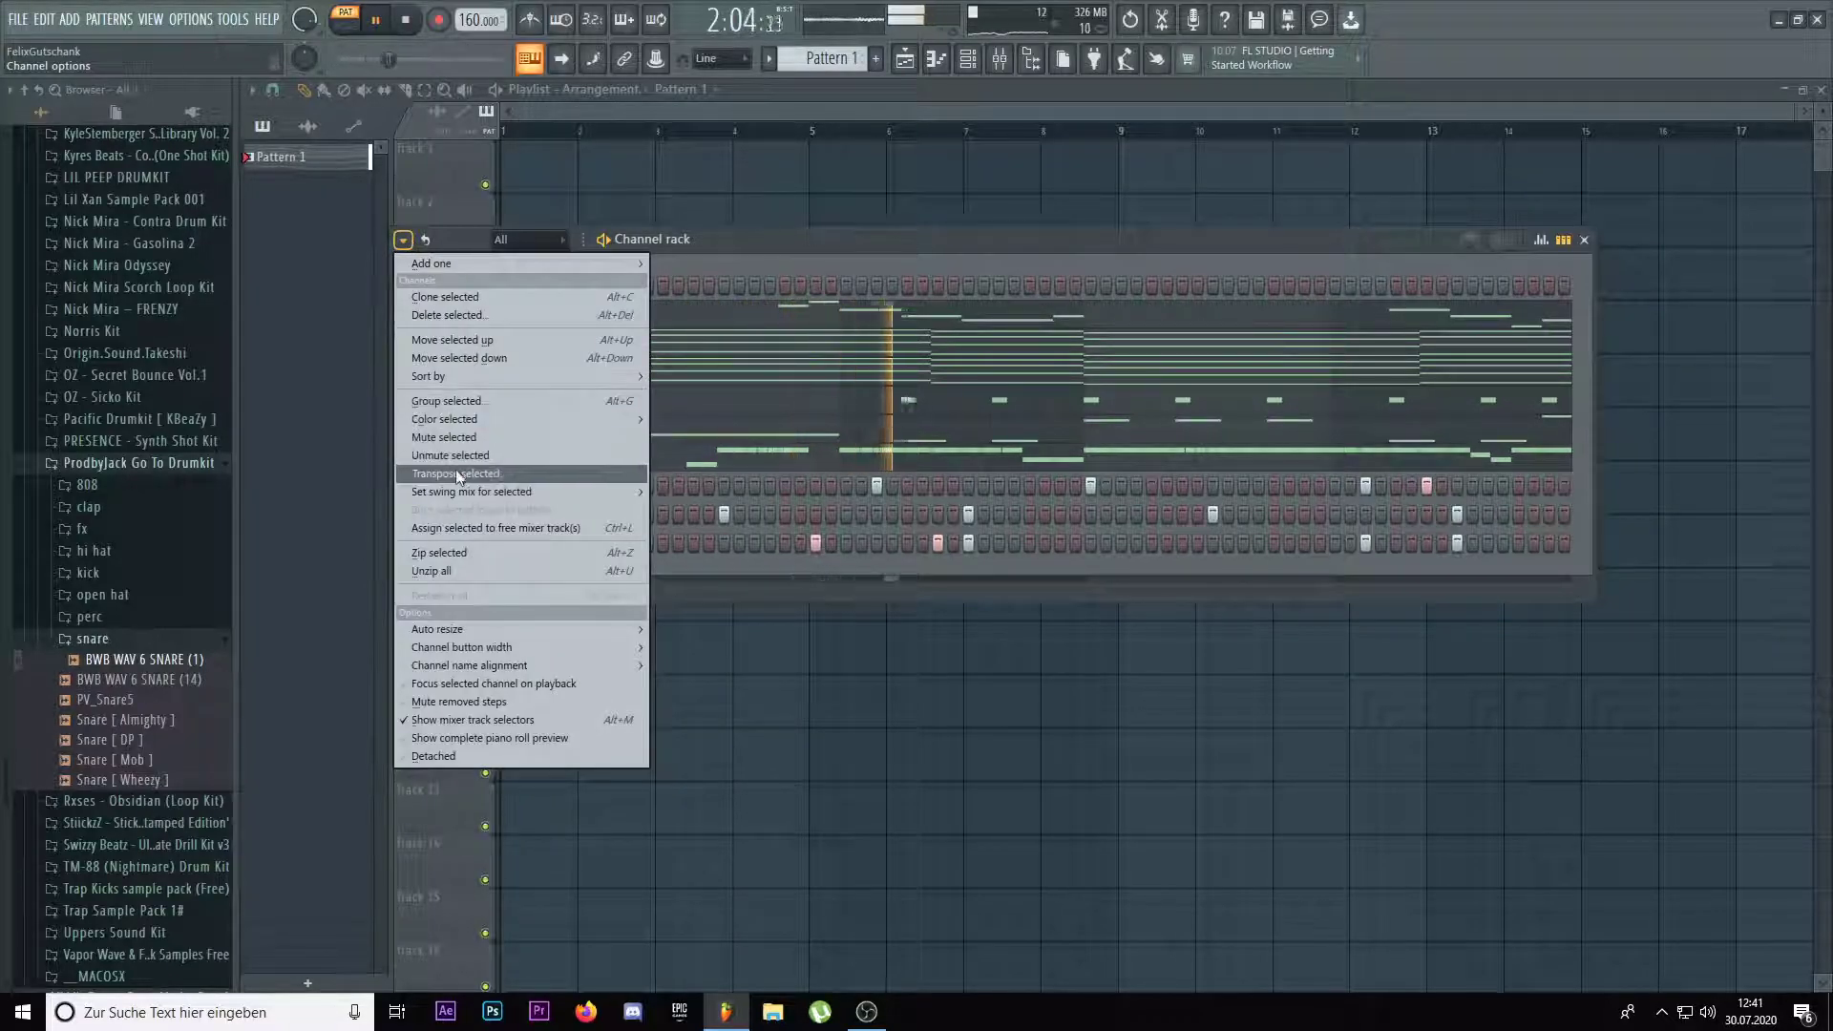
{"action": "left_click", "coordinate": [455, 467]}
{"action": "type", "text": "-3"}
{"action": "key", "text": "Return"}
{"action": "key", "text": "space"}
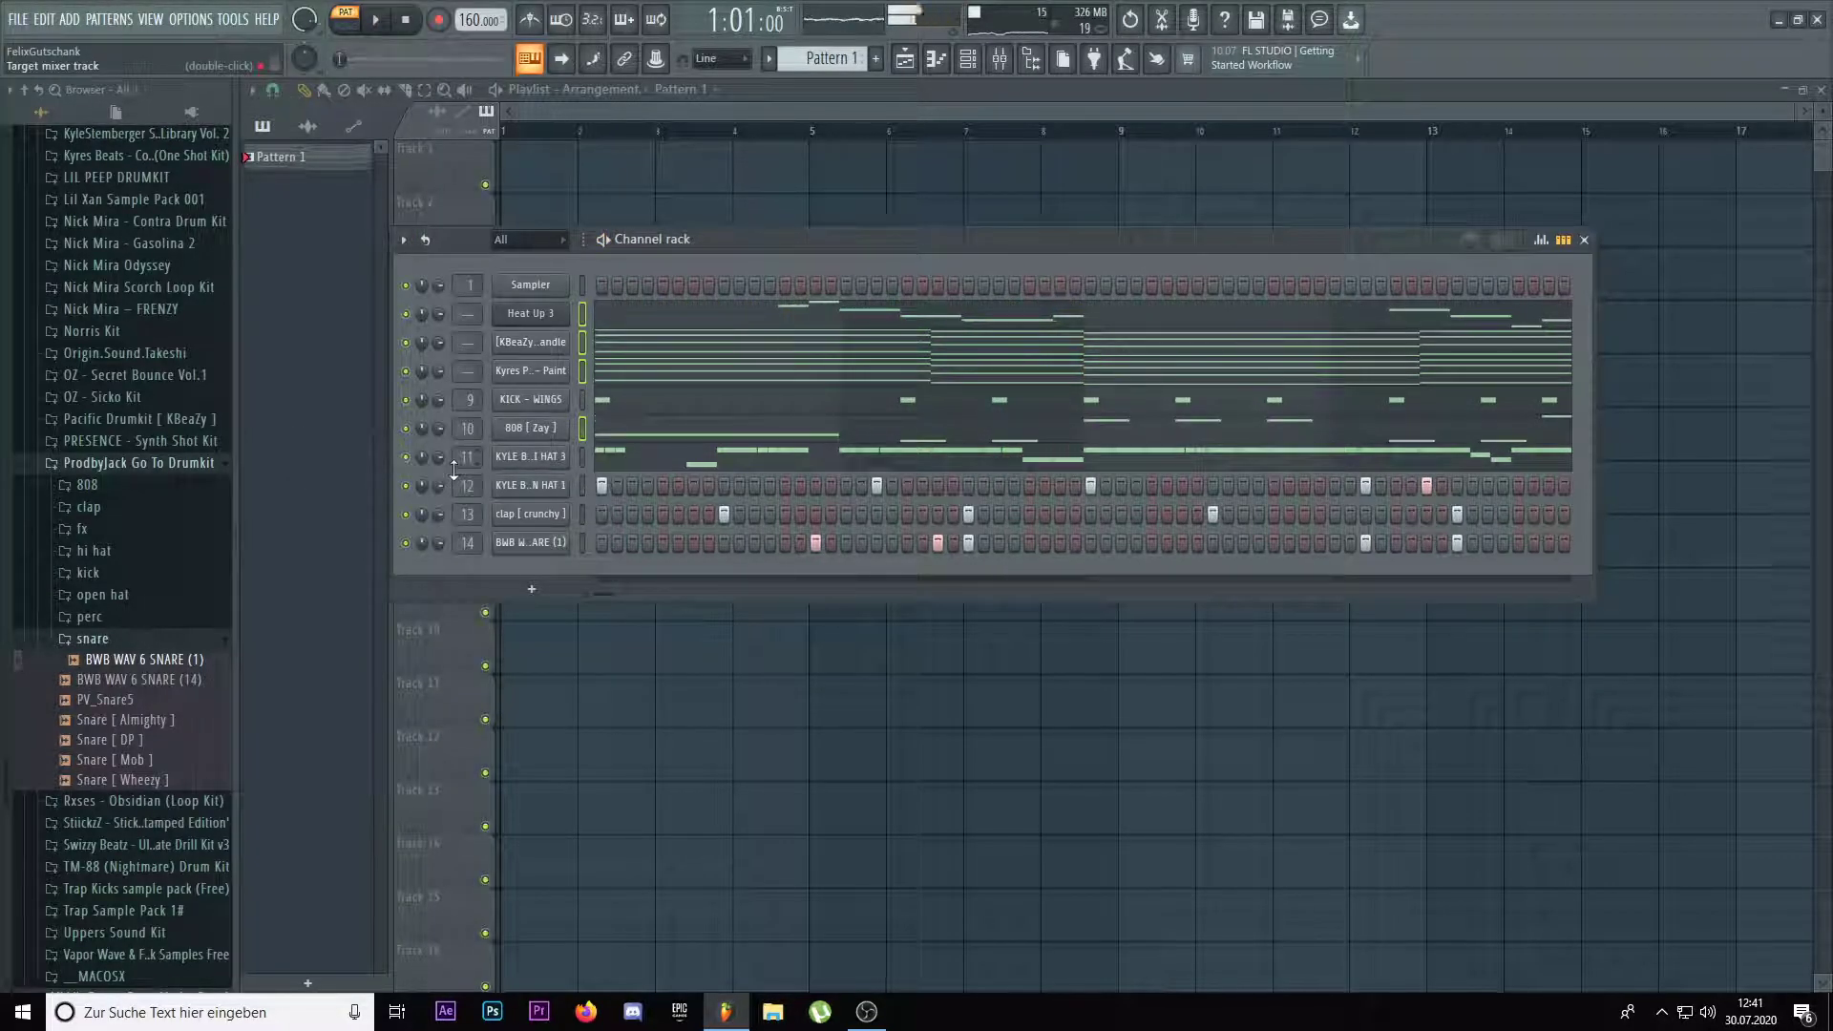
{"action": "left_click", "coordinate": [403, 240]}
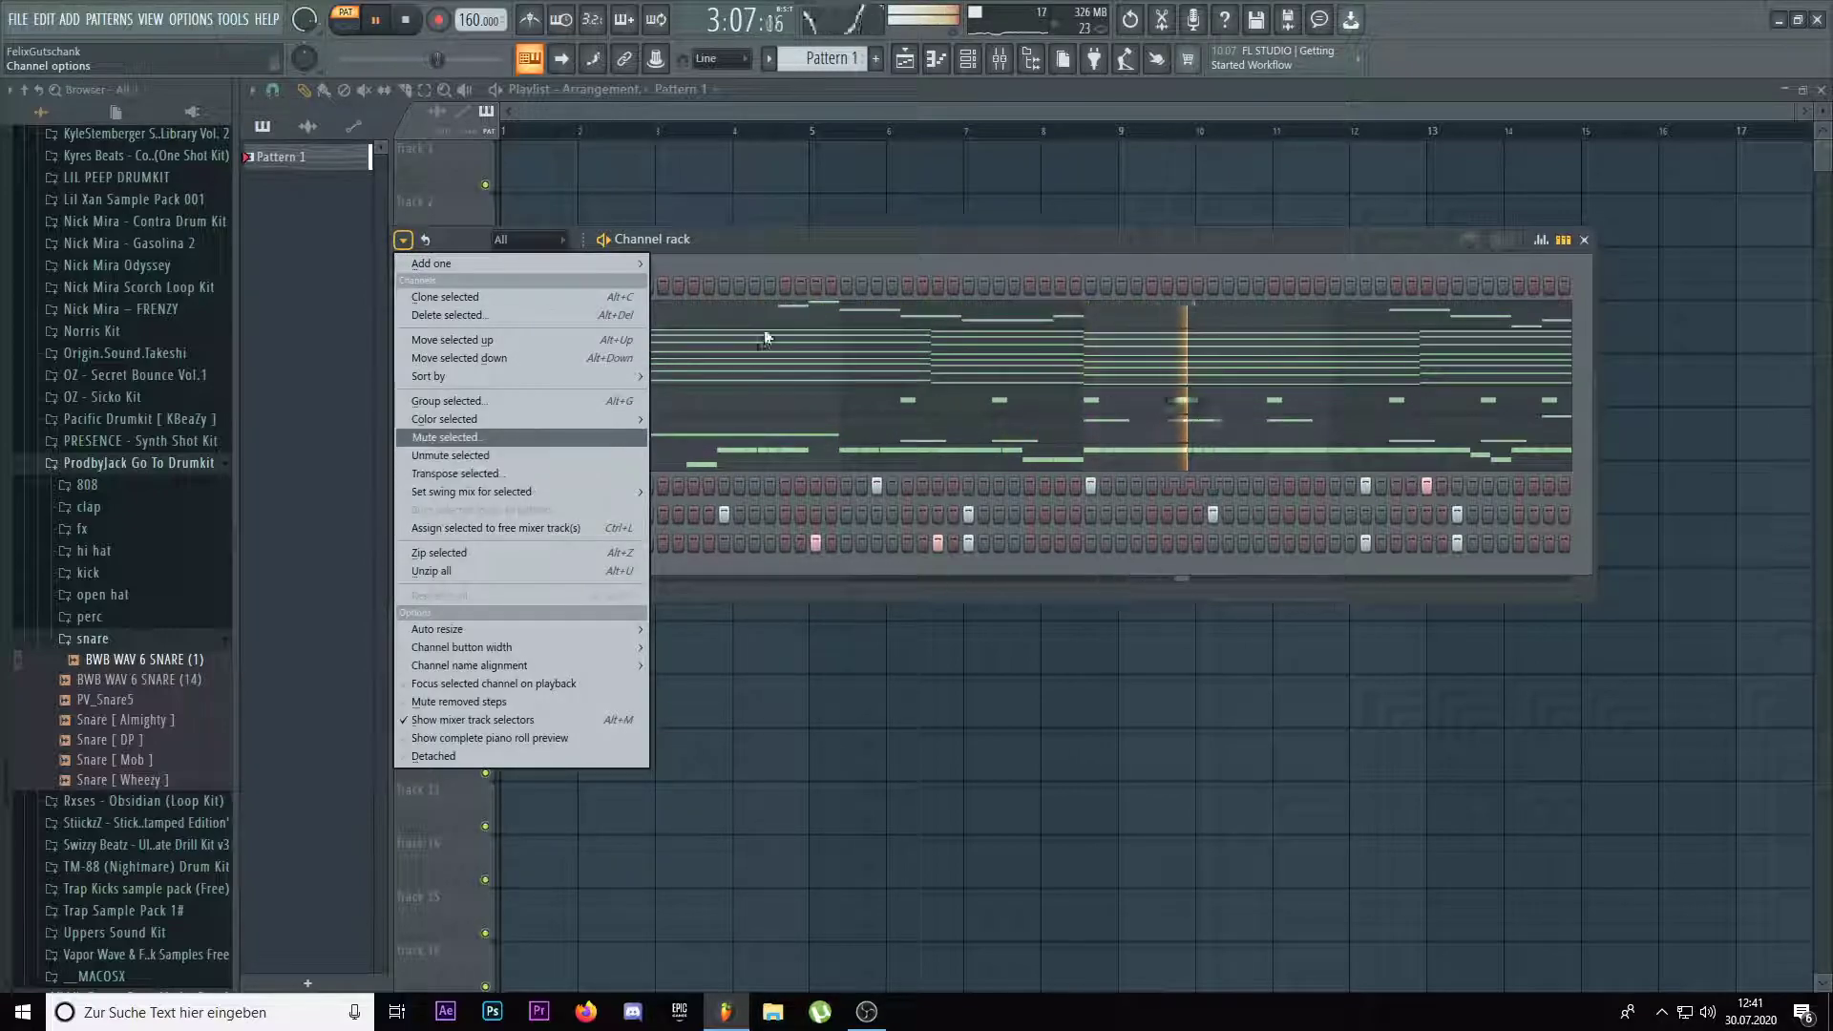
{"action": "left_click", "coordinate": [765, 255]}
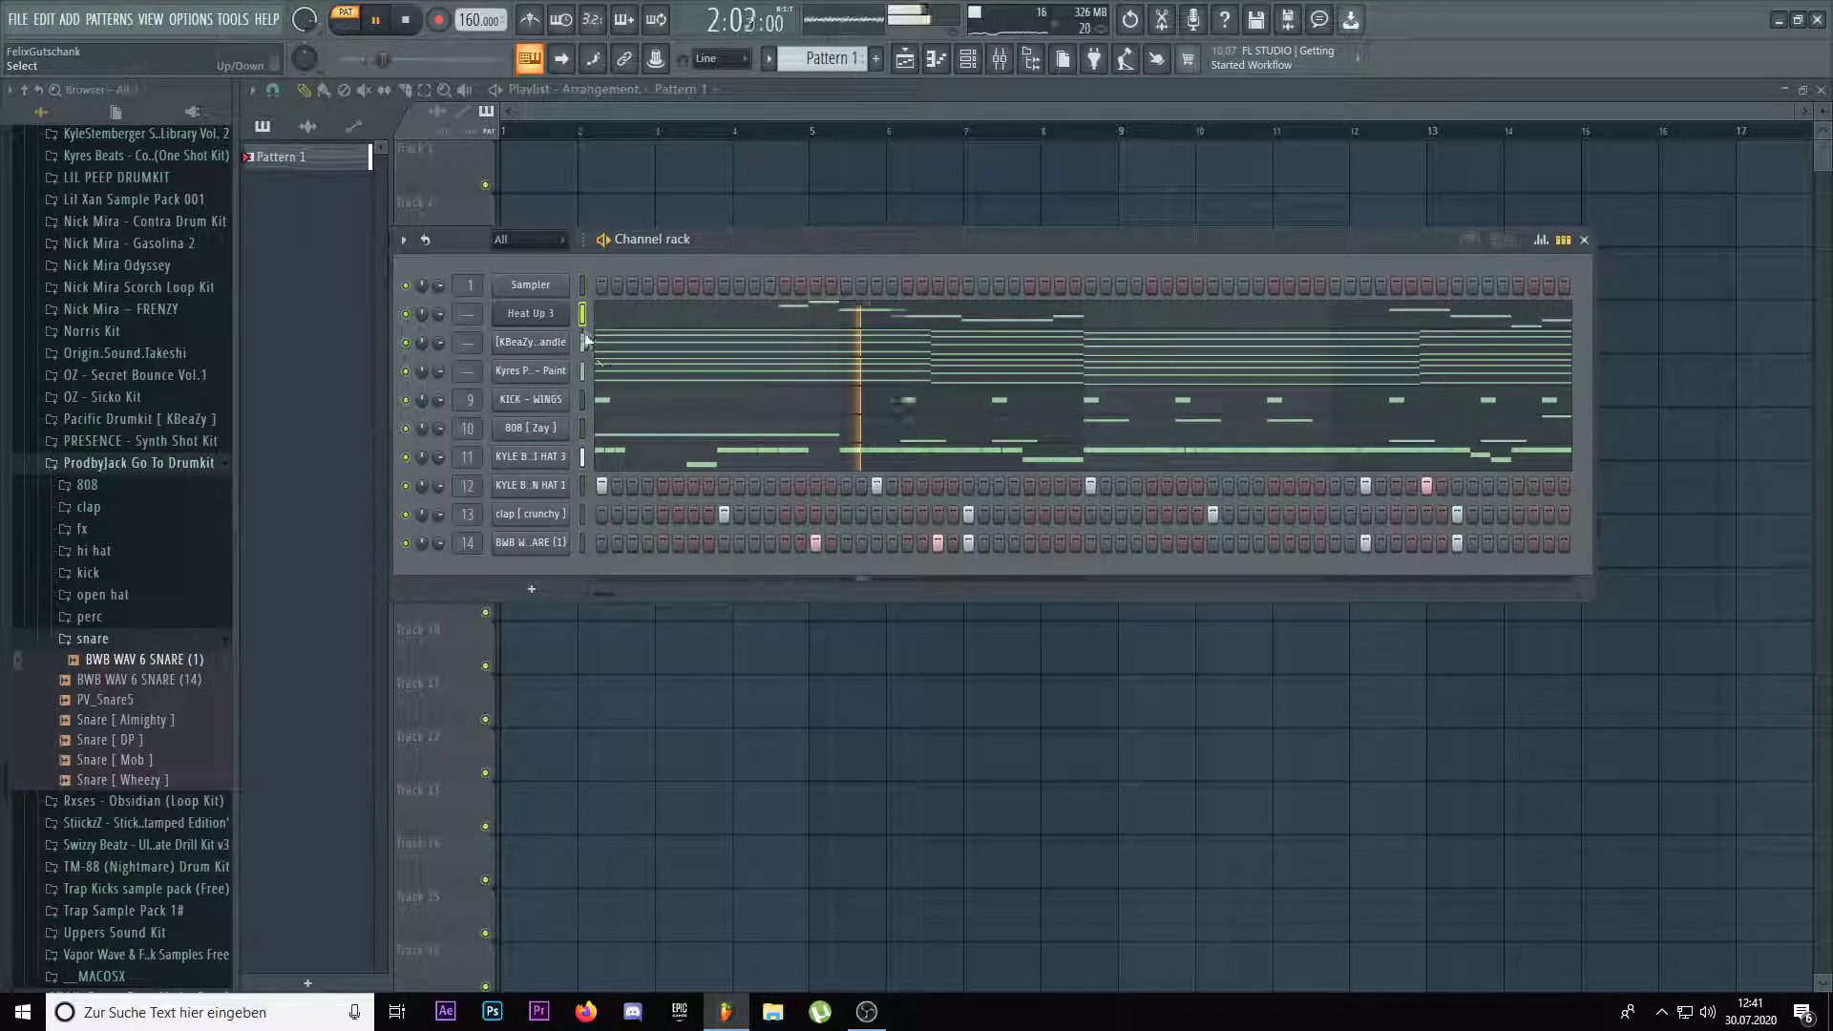
Route the Heat Up 3, belltone and pad channels to consecutive mixer tracks starting at track 1
{"action": "left_click", "coordinate": [998, 61]}
{"action": "right_click", "coordinate": [520, 372]}
{"action": "mouse_move", "coordinate": [577, 562]}
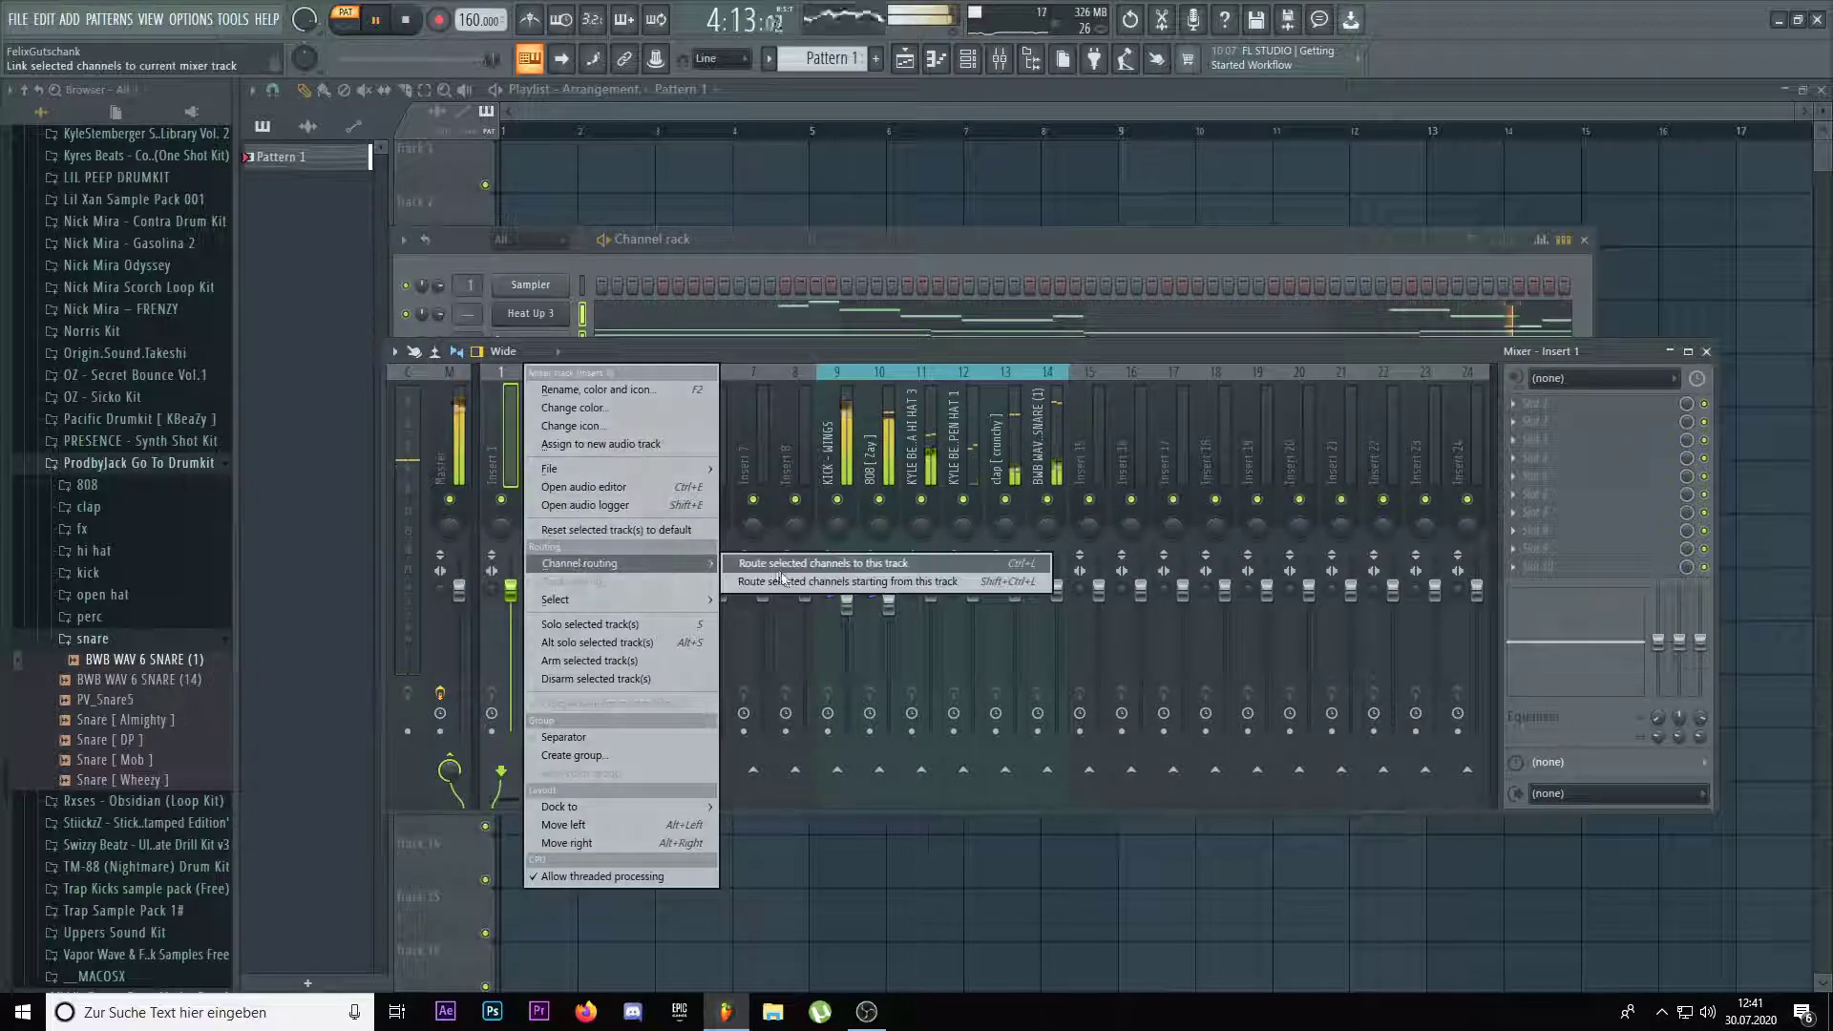
{"action": "left_click", "coordinate": [781, 580]}
{"action": "key", "text": "F9"}
Split Pattern 1 by channel into a separate pattern for each instrument
{"action": "key", "text": "F6"}
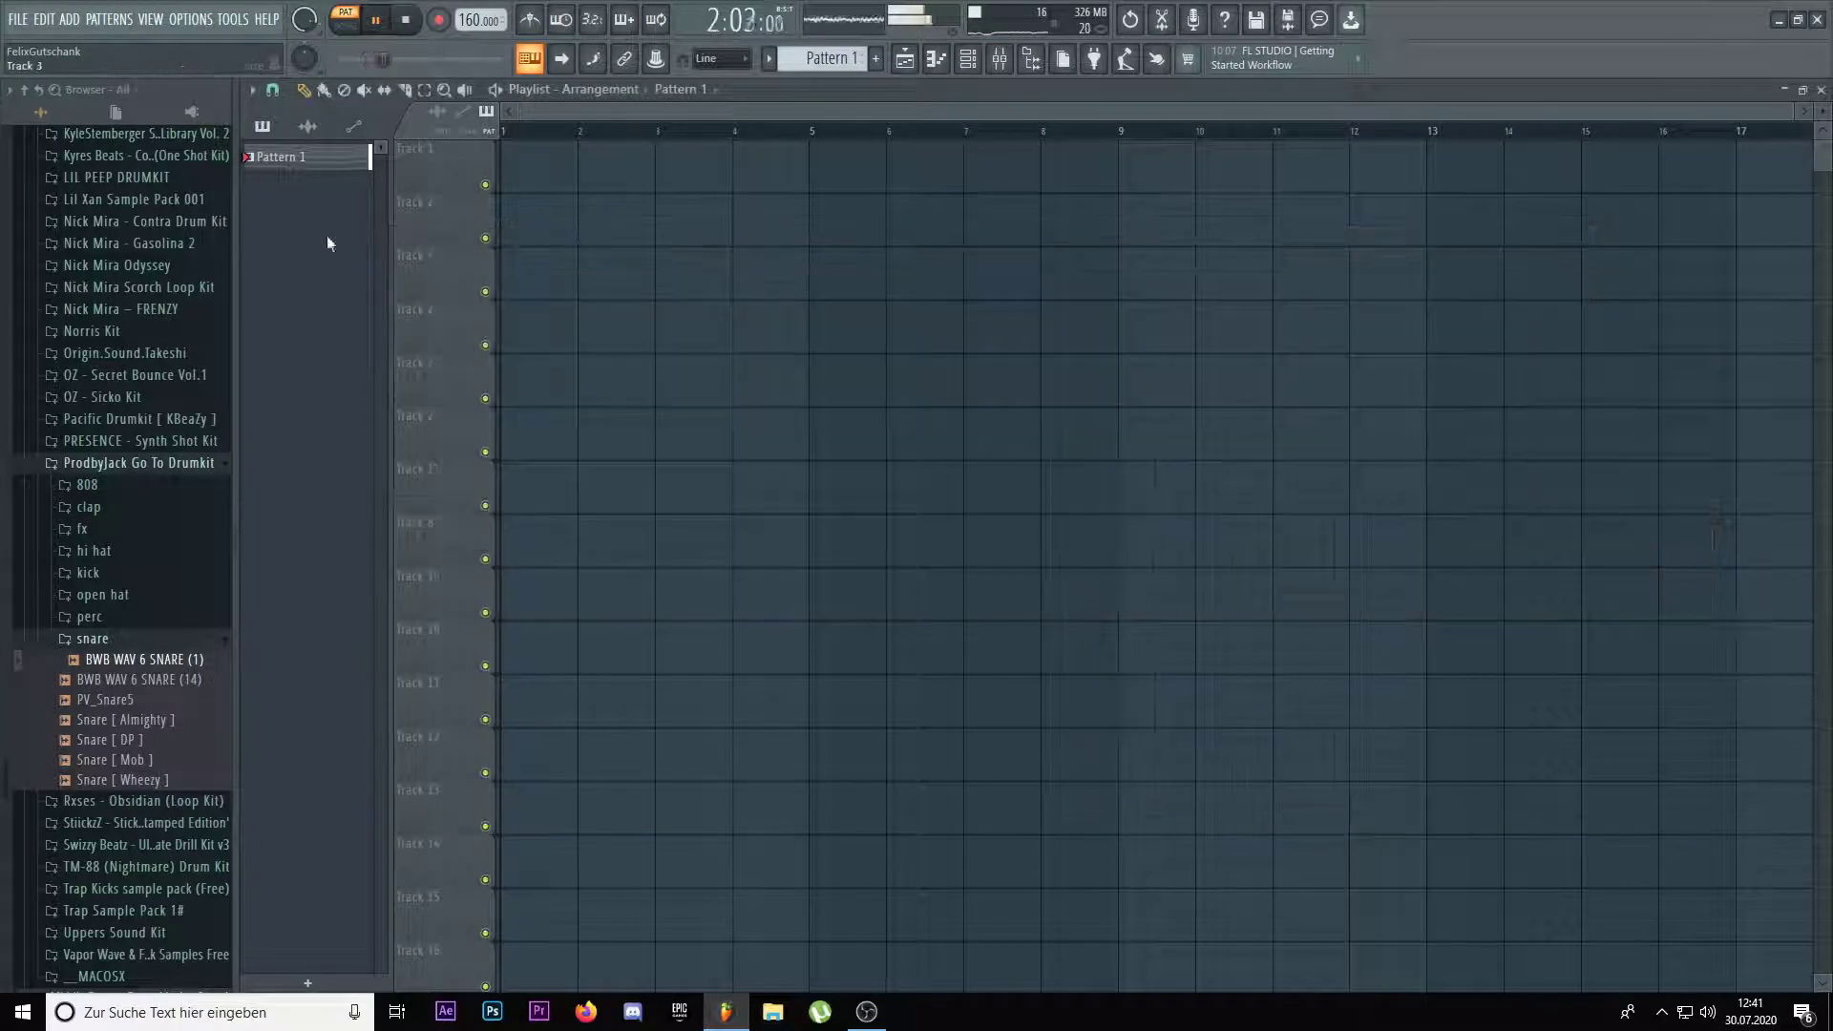
{"action": "right_click", "coordinate": [305, 164]}
{"action": "left_click", "coordinate": [348, 468]}
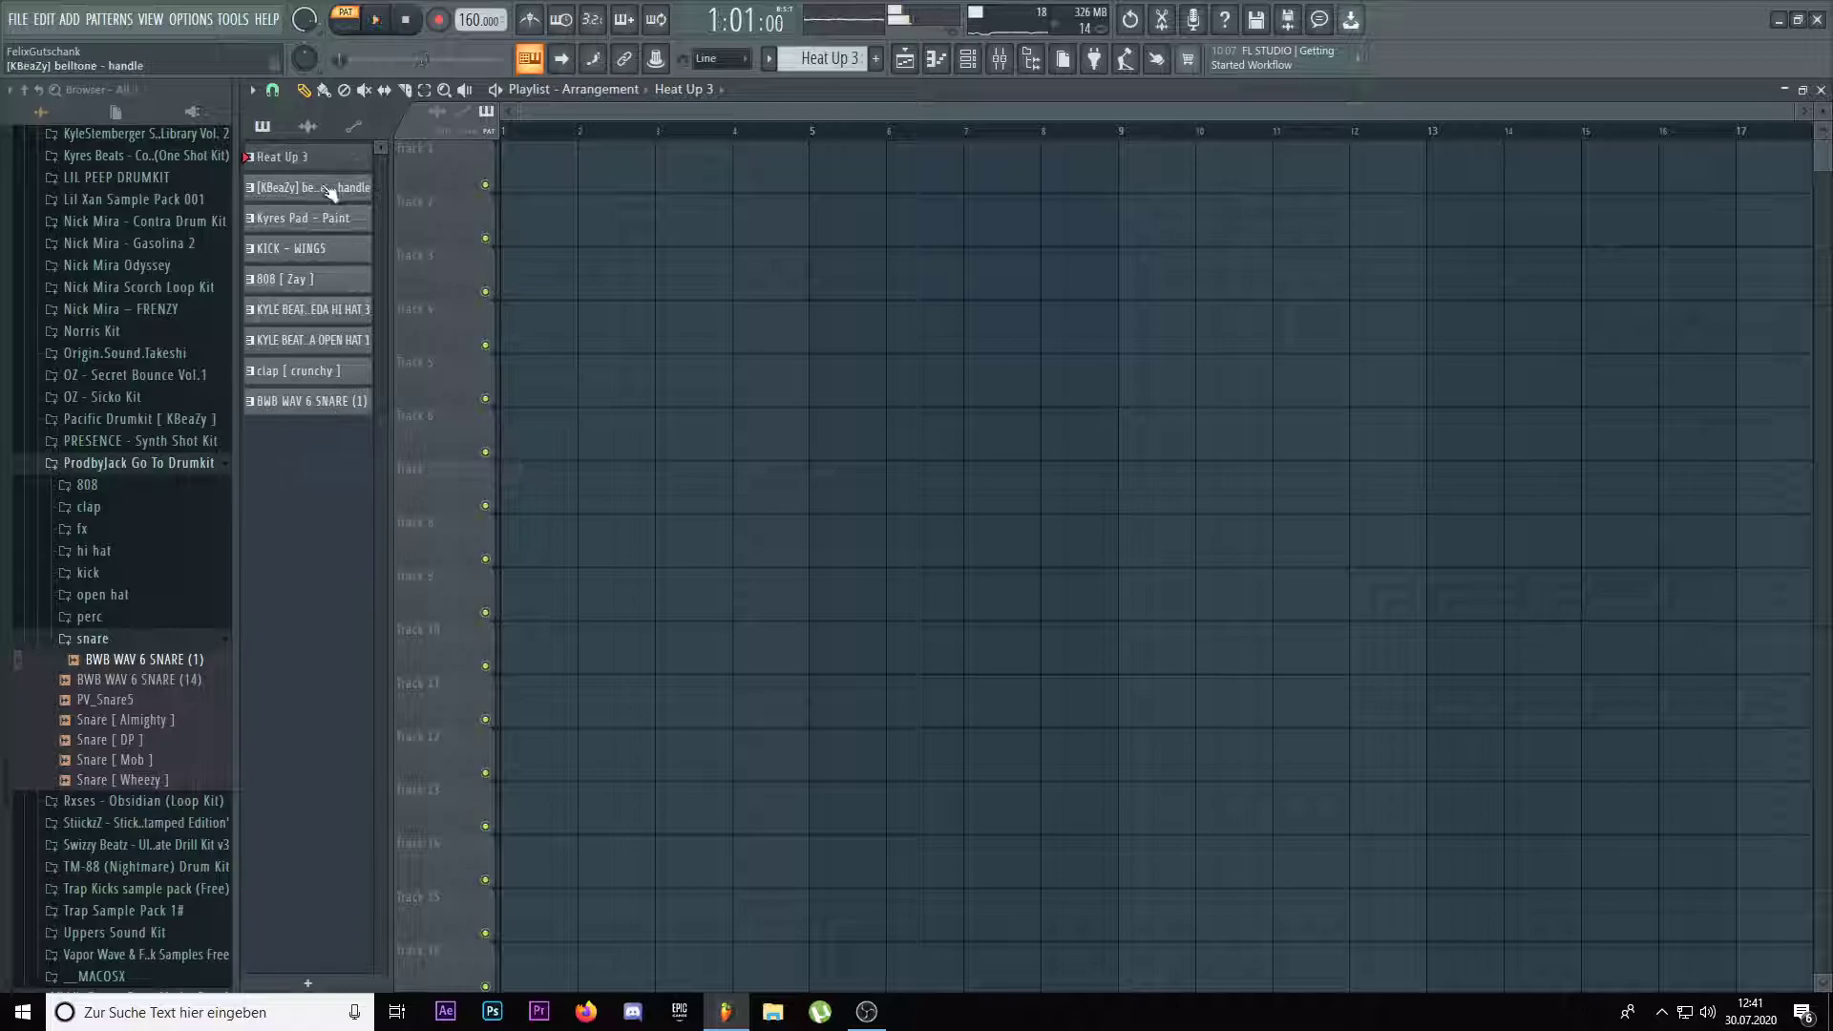
Place the Kyres Pad pattern at bar 1 on Track 2 and duplicate it once right after
{"action": "left_click", "coordinate": [562, 209]}
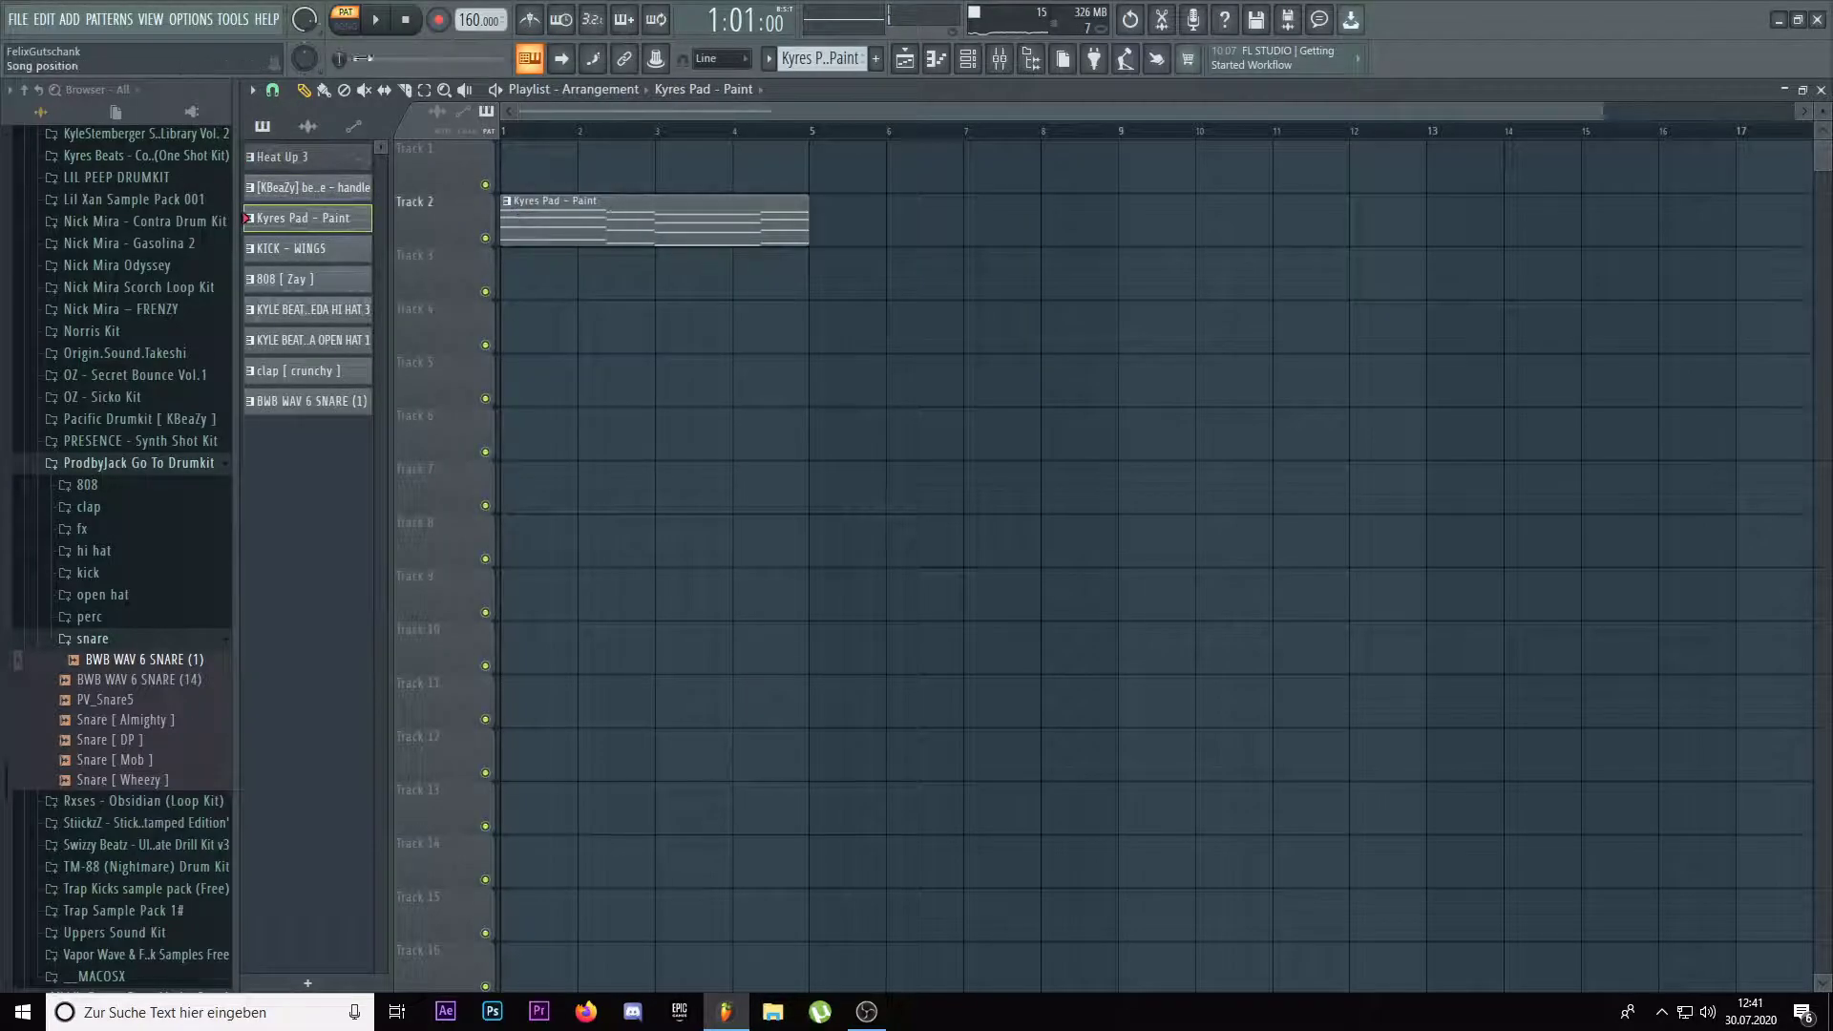
{"action": "scroll", "coordinate": [619, 419], "scroll_direction": "down", "scroll_amount": 1}
{"action": "left_click_drag", "start_coordinate": [556, 286], "coordinate": [684, 201]}
{"action": "key", "text": "ctrl+b"}
{"action": "scroll", "coordinate": [750, 333], "scroll_direction": "down", "scroll_amount": 1}
{"action": "left_click", "coordinate": [745, 307], "text": "ctrl"}
Add the KademiMakeTheHitsTag sample to the playlist at bar 8 on Track 9
{"action": "scroll", "coordinate": [106, 912], "scroll_direction": "down", "scroll_amount": 7}
{"action": "left_click_drag", "start_coordinate": [108, 679], "coordinate": [905, 600]}
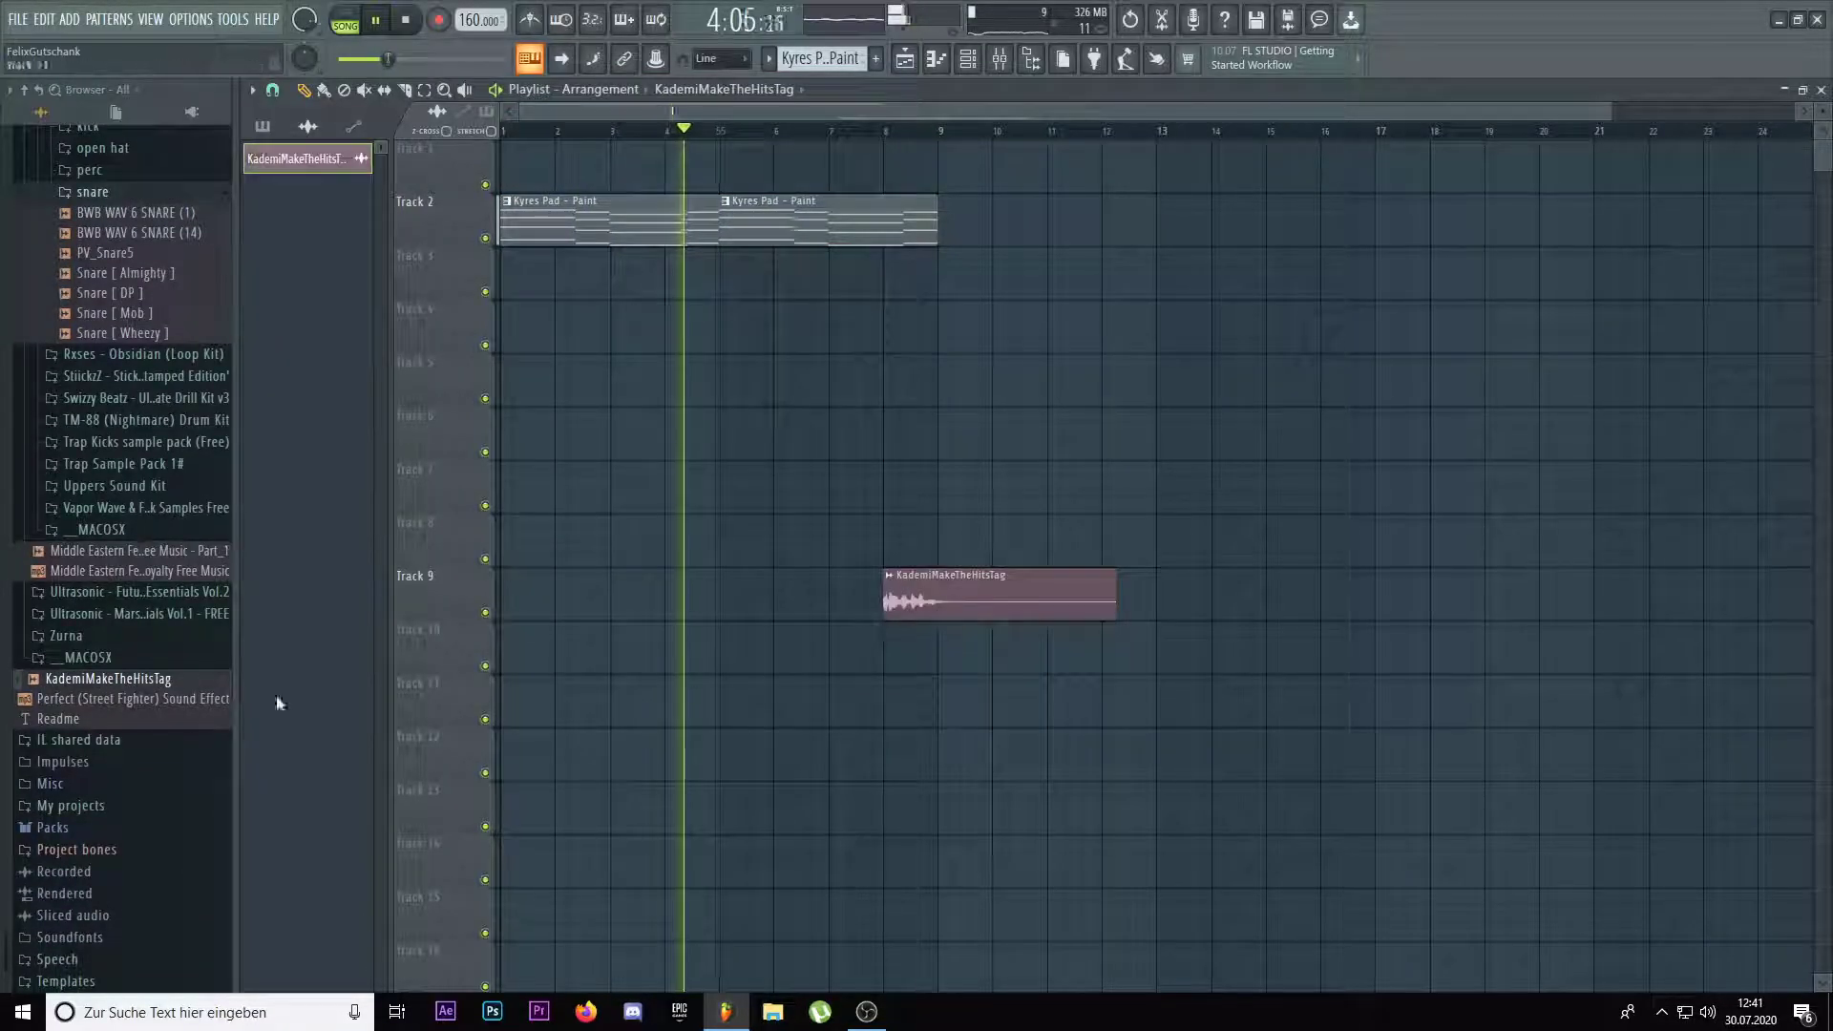
Add the Meat riser from the Uppers Sound Kit on Track 10, ending exactly where the producer tag starts
{"action": "left_click", "coordinate": [113, 486]}
{"action": "left_click", "coordinate": [124, 574]}
{"action": "left_click", "coordinate": [124, 574]}
{"action": "left_click", "coordinate": [121, 597]}
{"action": "left_click", "coordinate": [110, 679]}
{"action": "left_click_drag", "start_coordinate": [113, 686], "coordinate": [798, 647]}
{"action": "scroll", "coordinate": [884, 664], "scroll_direction": "up", "scroll_amount": 2}
{"action": "scroll", "coordinate": [838, 646], "scroll_direction": "up", "scroll_amount": 4}
{"action": "left_click_drag", "start_coordinate": [907, 654], "coordinate": [874, 655]}
{"action": "key", "text": "space"}
{"action": "scroll", "coordinate": [875, 655], "scroll_direction": "down", "scroll_amount": 8}
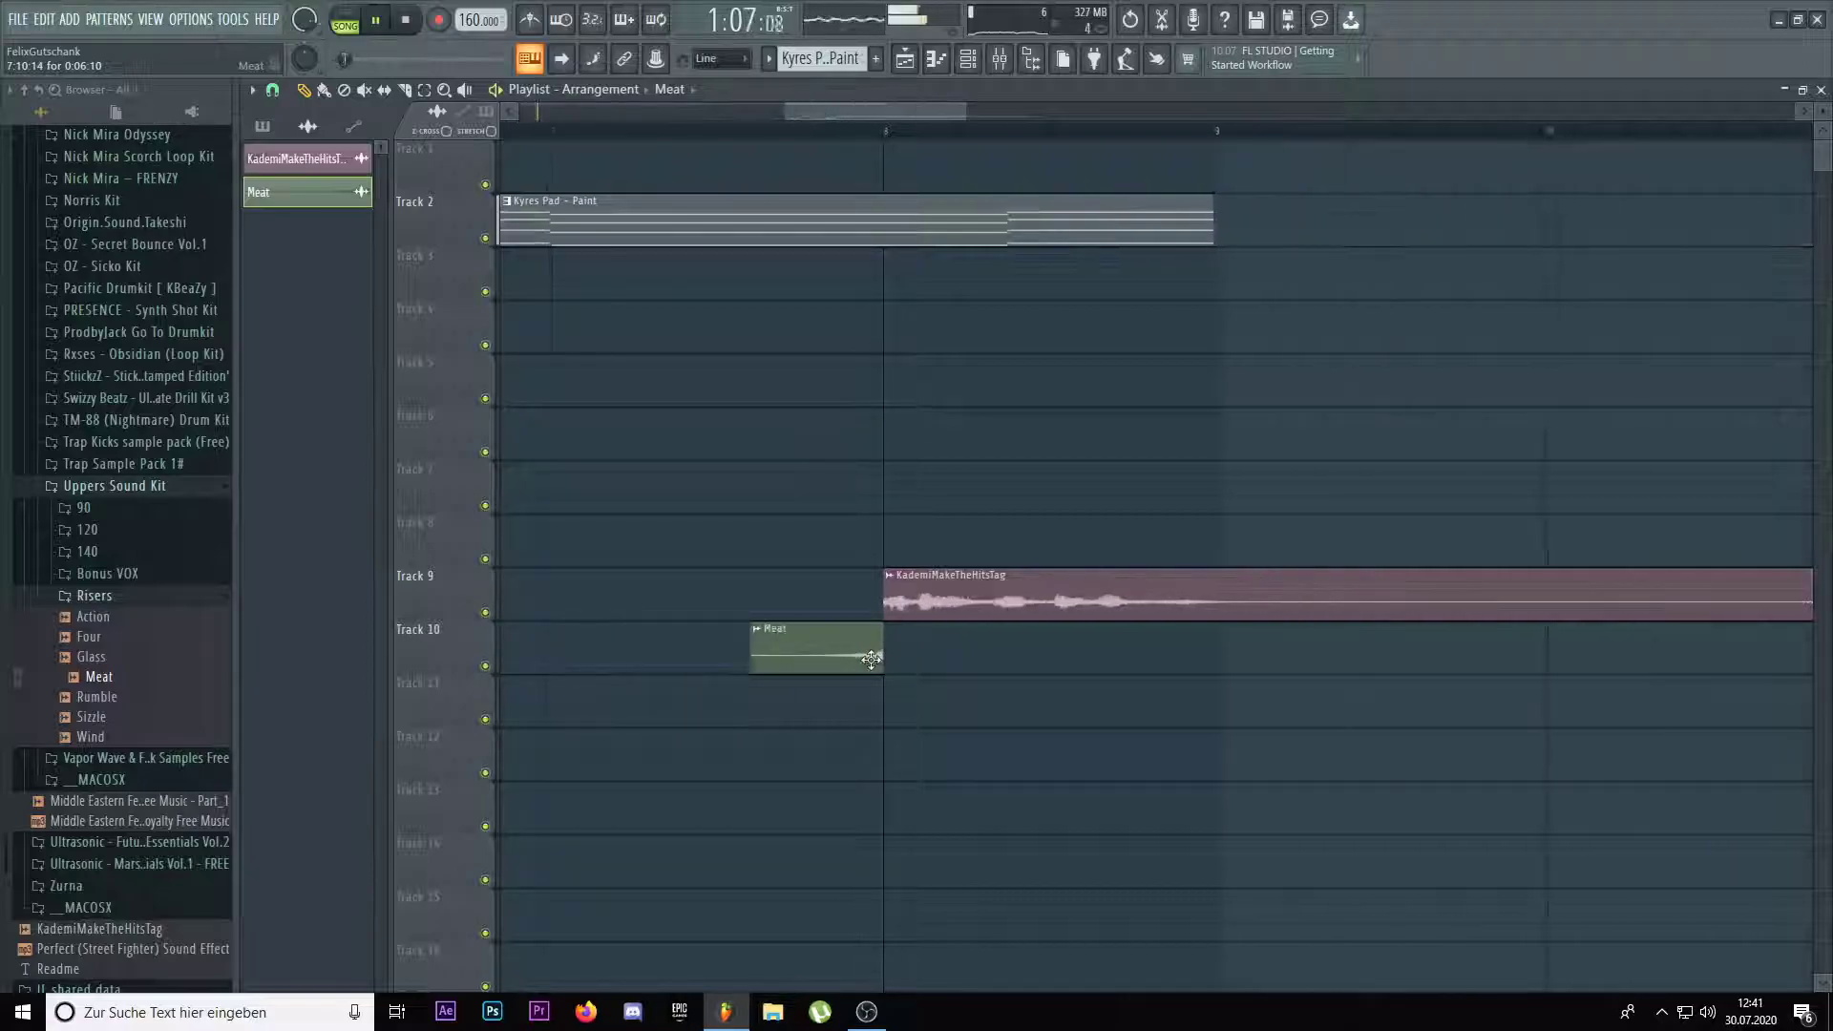
Shift the tag and riser clips down one track and shorten the second pad clip to end at bar 8
{"action": "left_click_drag", "start_coordinate": [916, 444], "coordinate": [770, 720]}
{"action": "left_click_drag", "start_coordinate": [875, 611], "coordinate": [875, 684]}
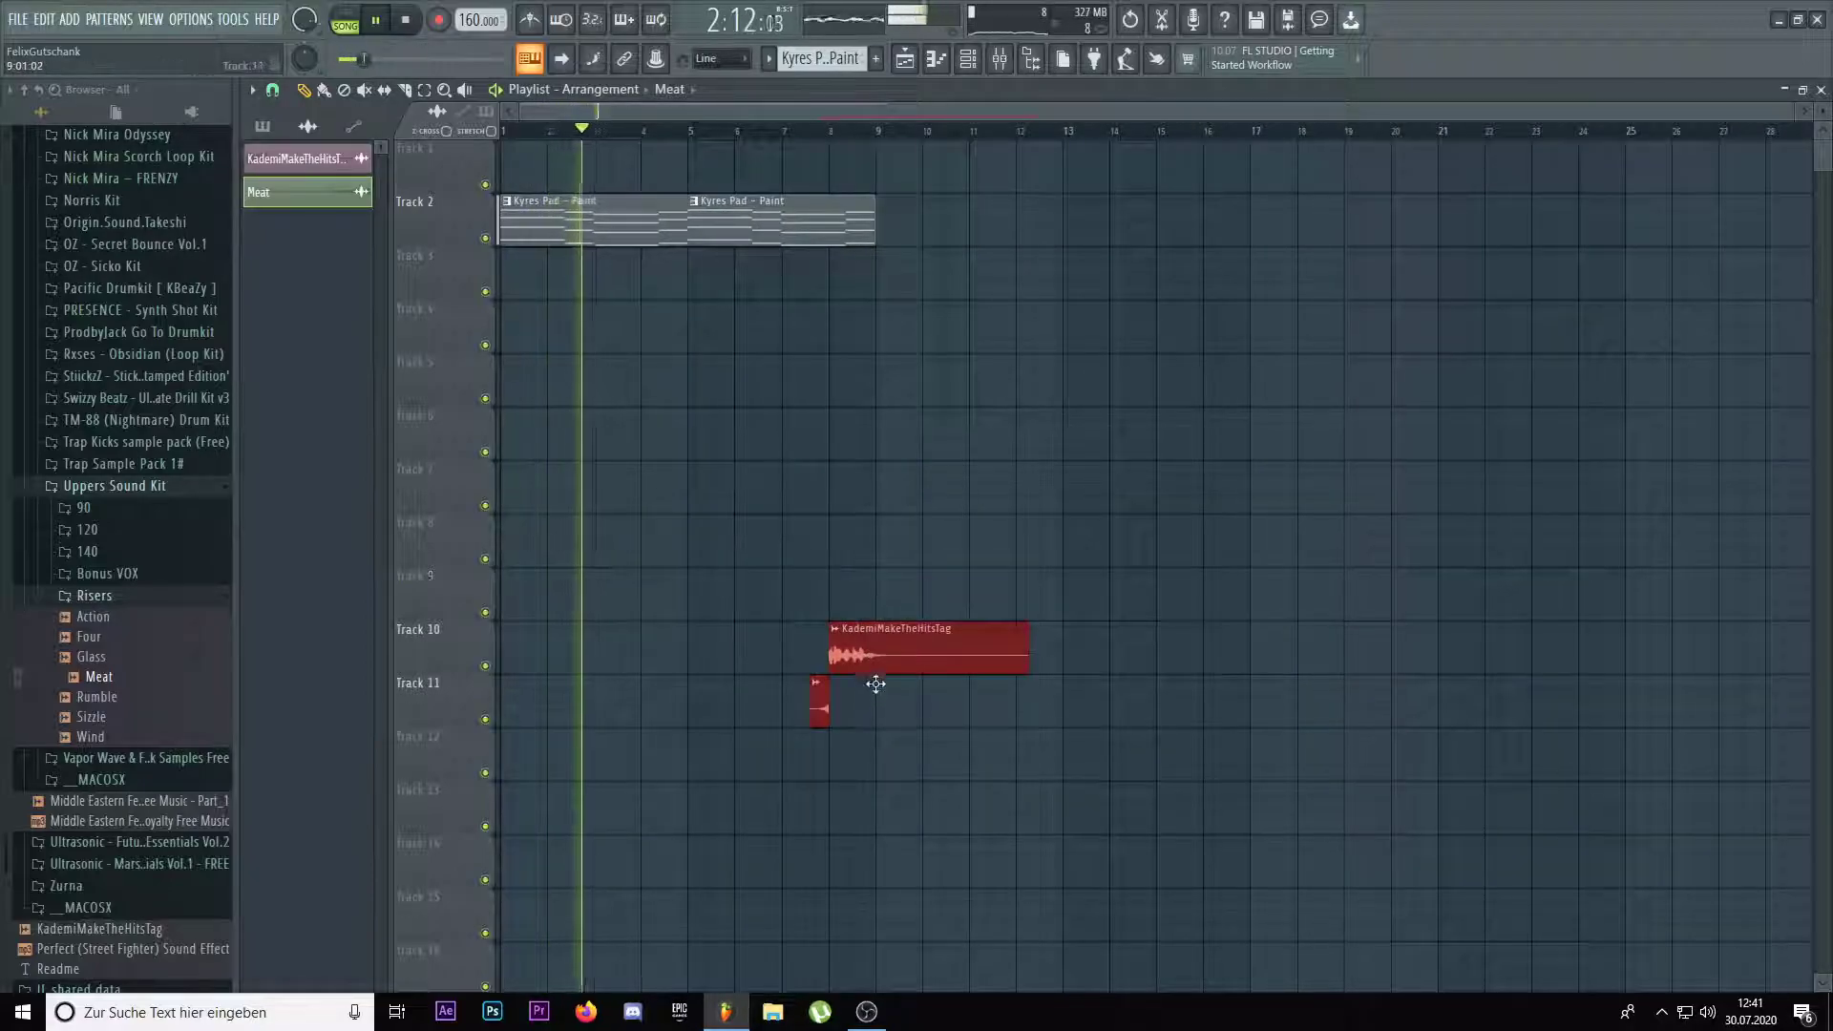
{"action": "left_click", "coordinate": [891, 532], "text": "ctrl"}
{"action": "left_click_drag", "start_coordinate": [873, 239], "coordinate": [828, 236]}
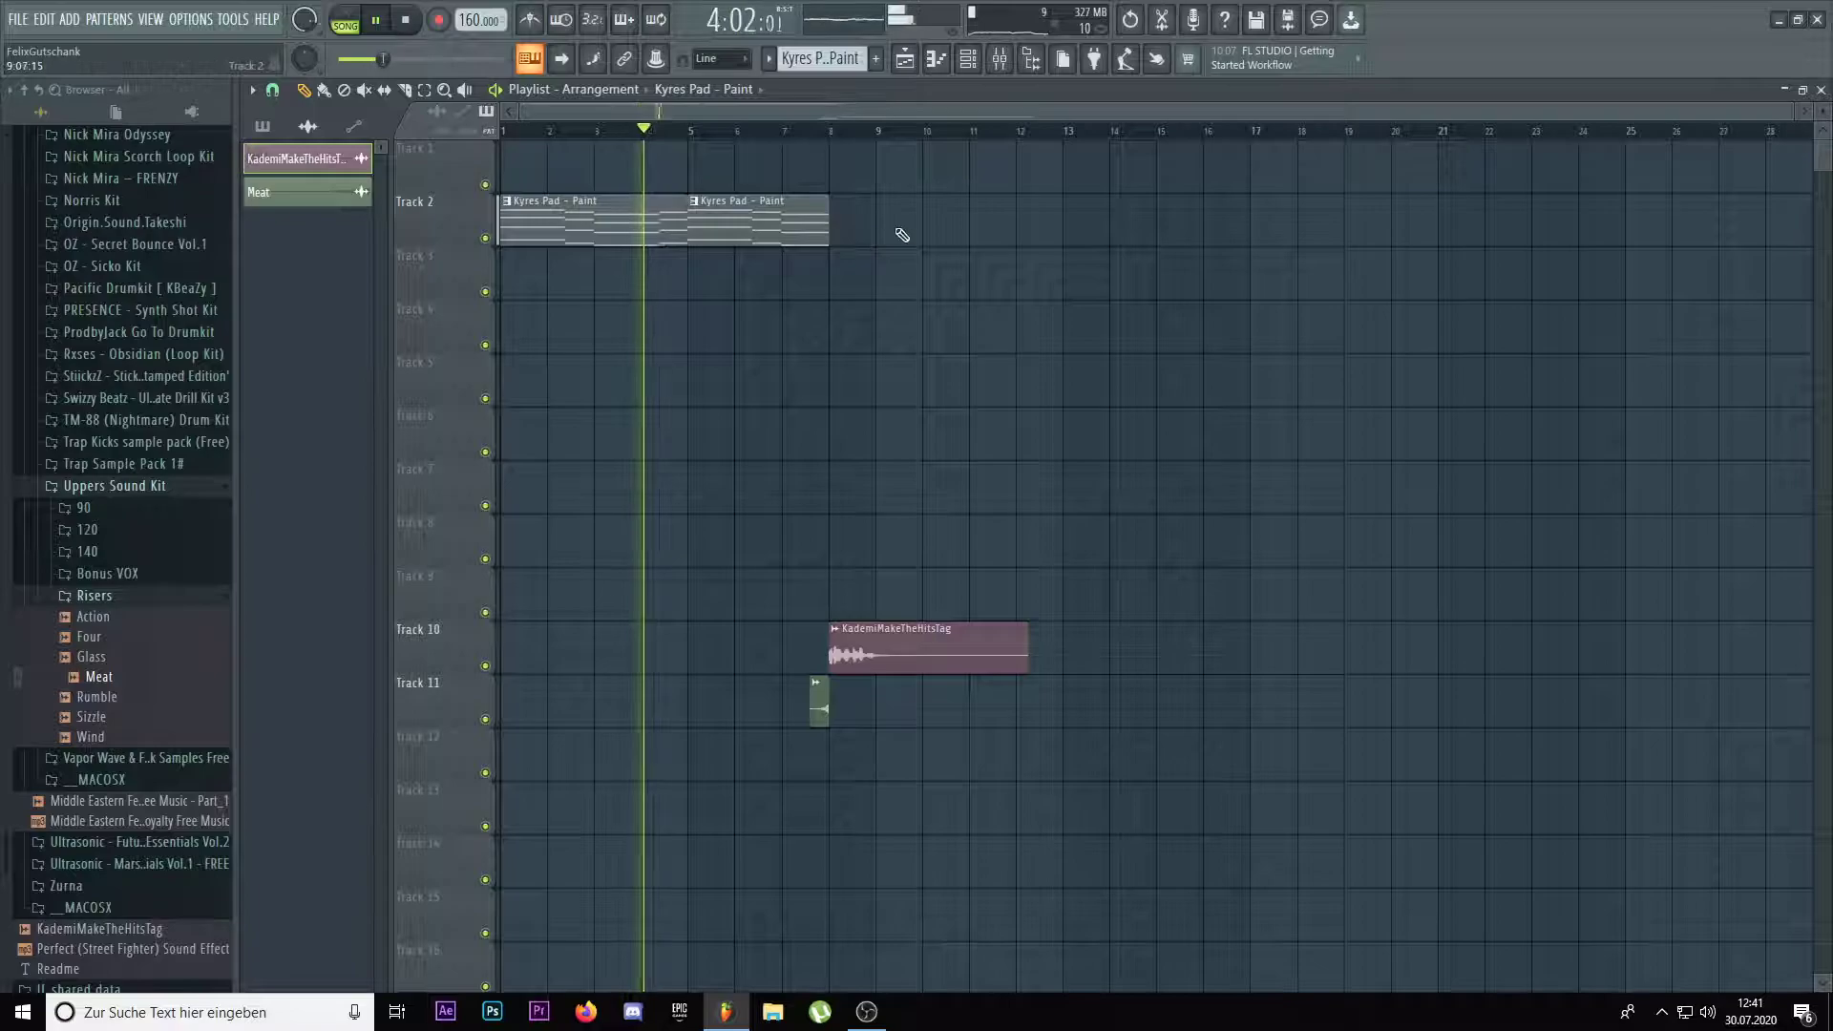
Place all nine split instrument patterns at bar 9, stacked on Tracks 1 to 9
{"action": "left_click", "coordinate": [265, 128]}
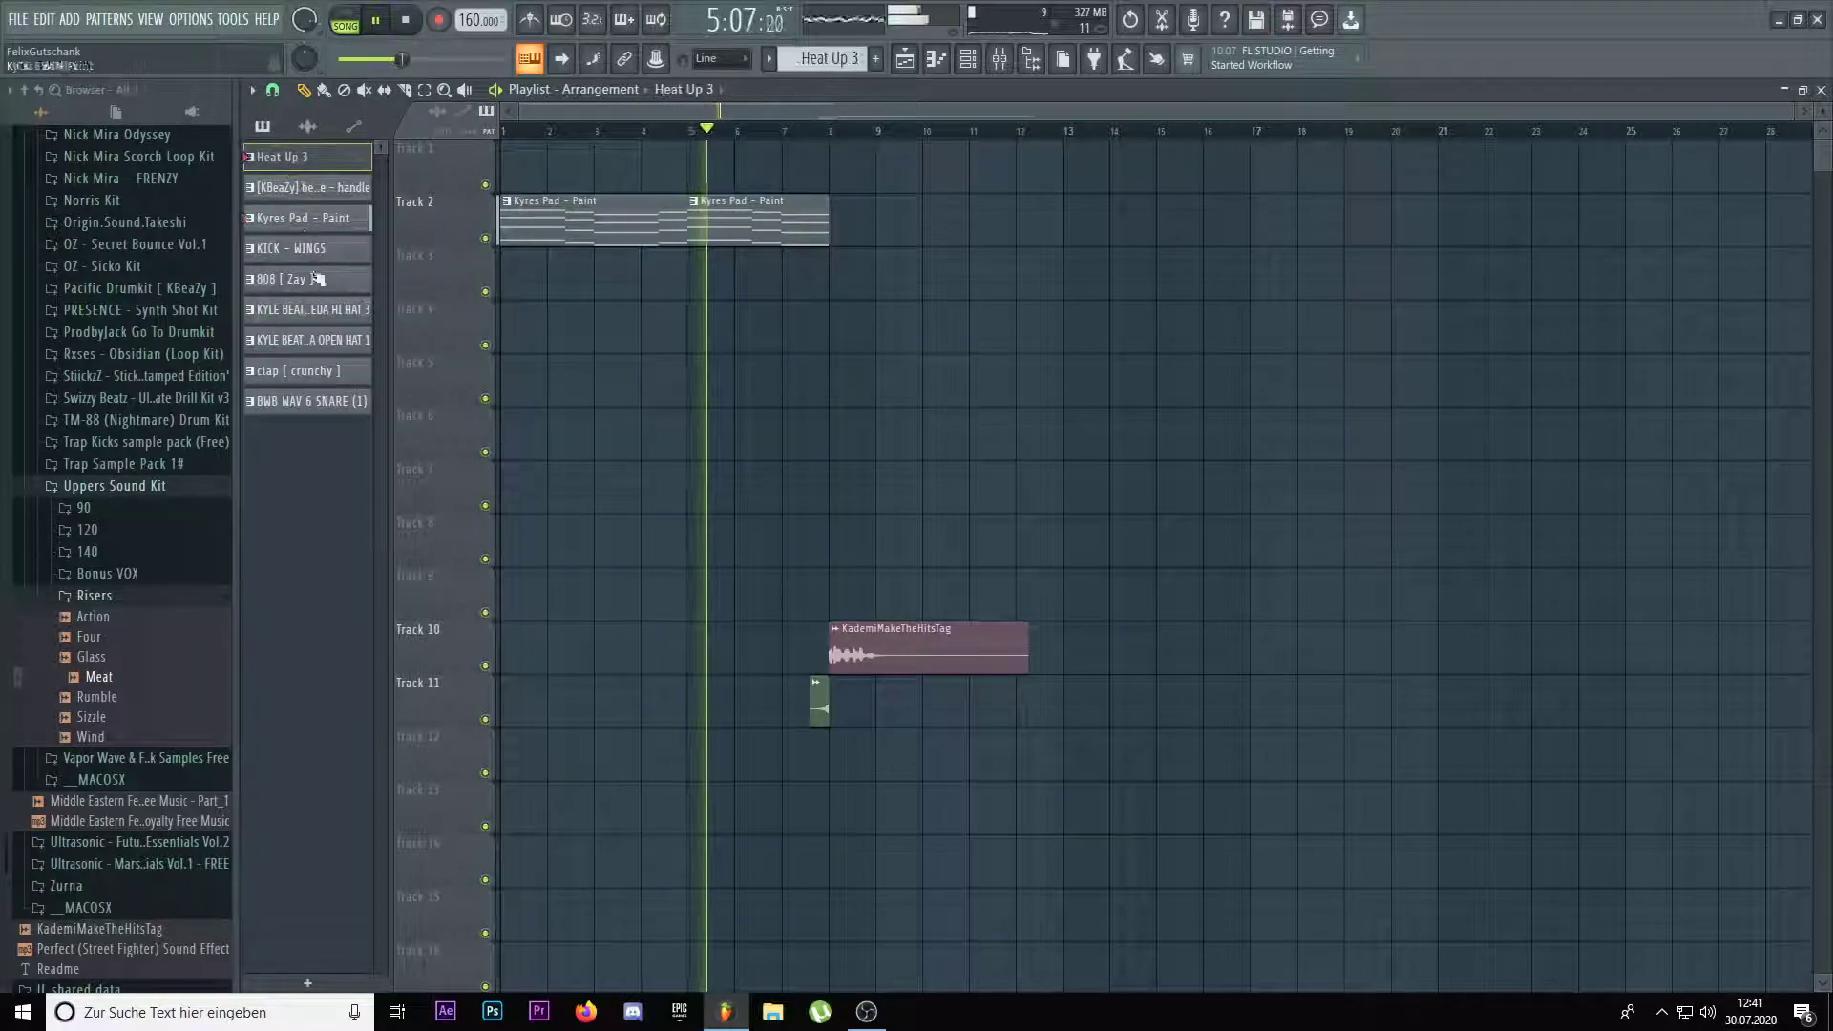
{"action": "left_click", "coordinate": [324, 400]}
{"action": "left_click_drag", "start_coordinate": [305, 158], "coordinate": [888, 156]}
Move the producer tag and Meat riser clips down to Tracks 11 and 12
{"action": "left_click_drag", "start_coordinate": [912, 823], "coordinate": [811, 674]}
{"action": "left_click_drag", "start_coordinate": [920, 655], "coordinate": [917, 715]}
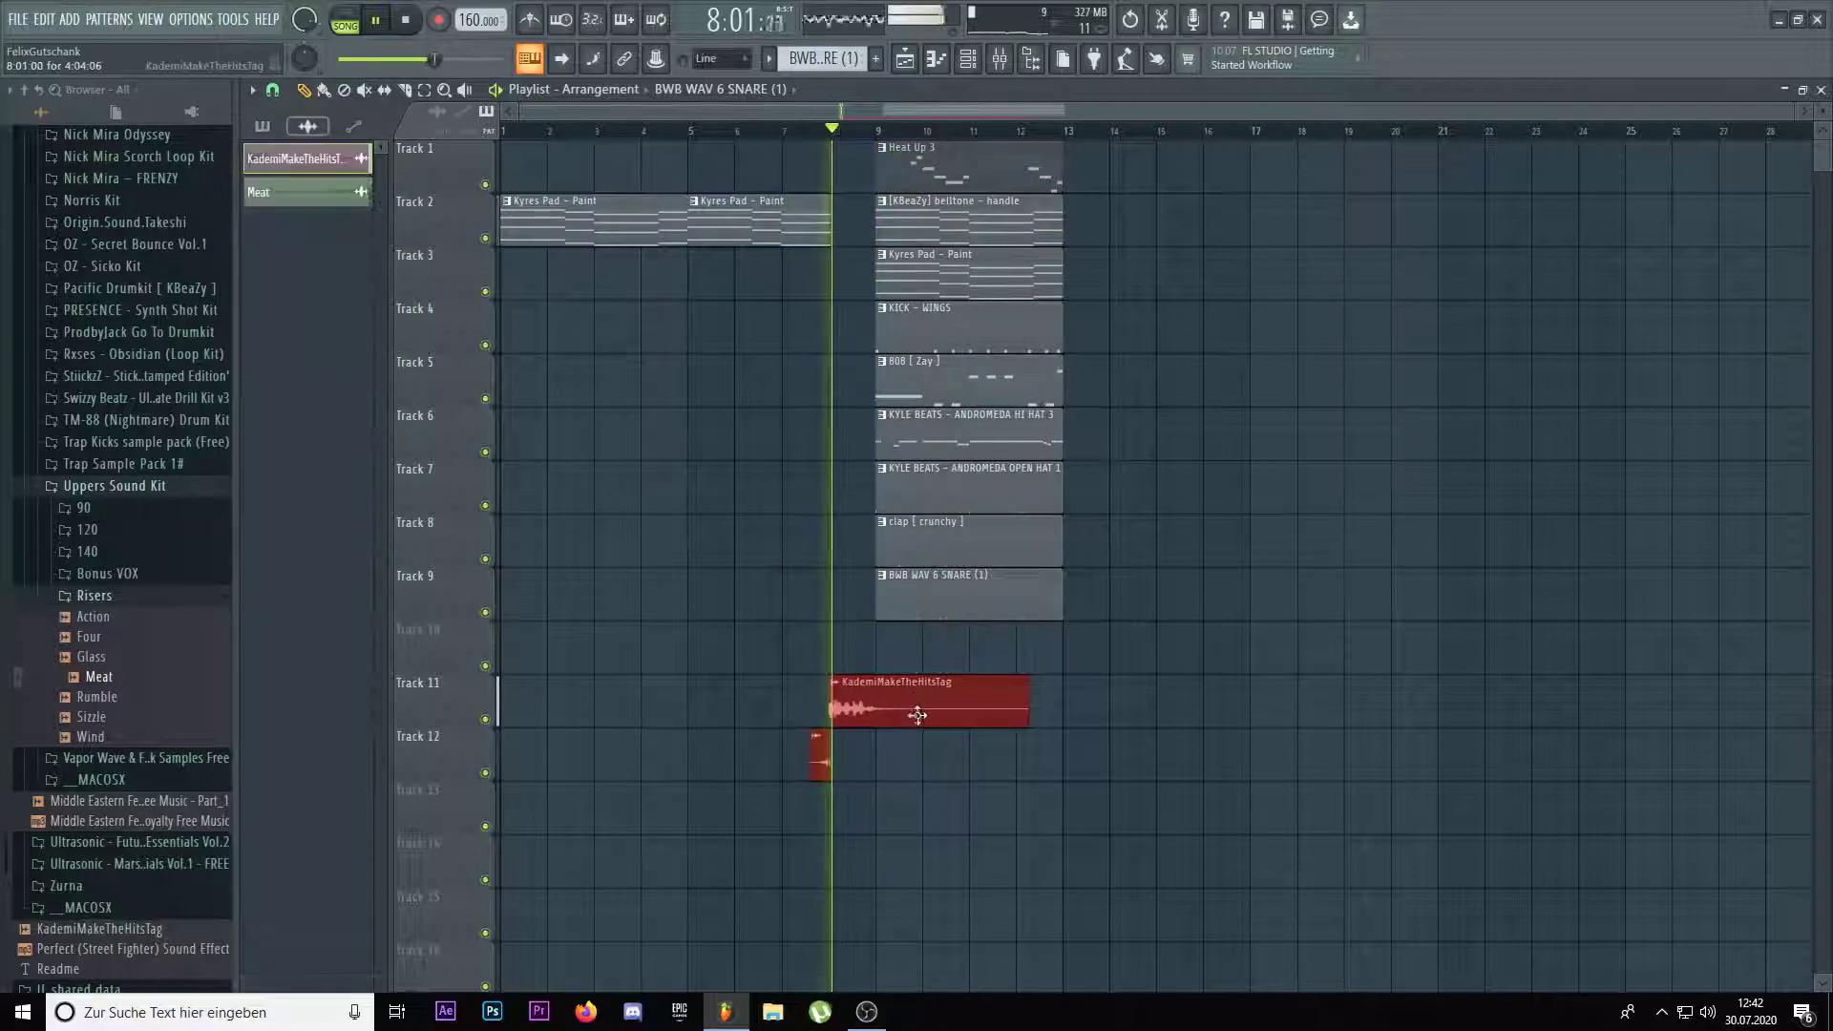
{"action": "left_click", "coordinate": [955, 653], "text": "ctrl"}
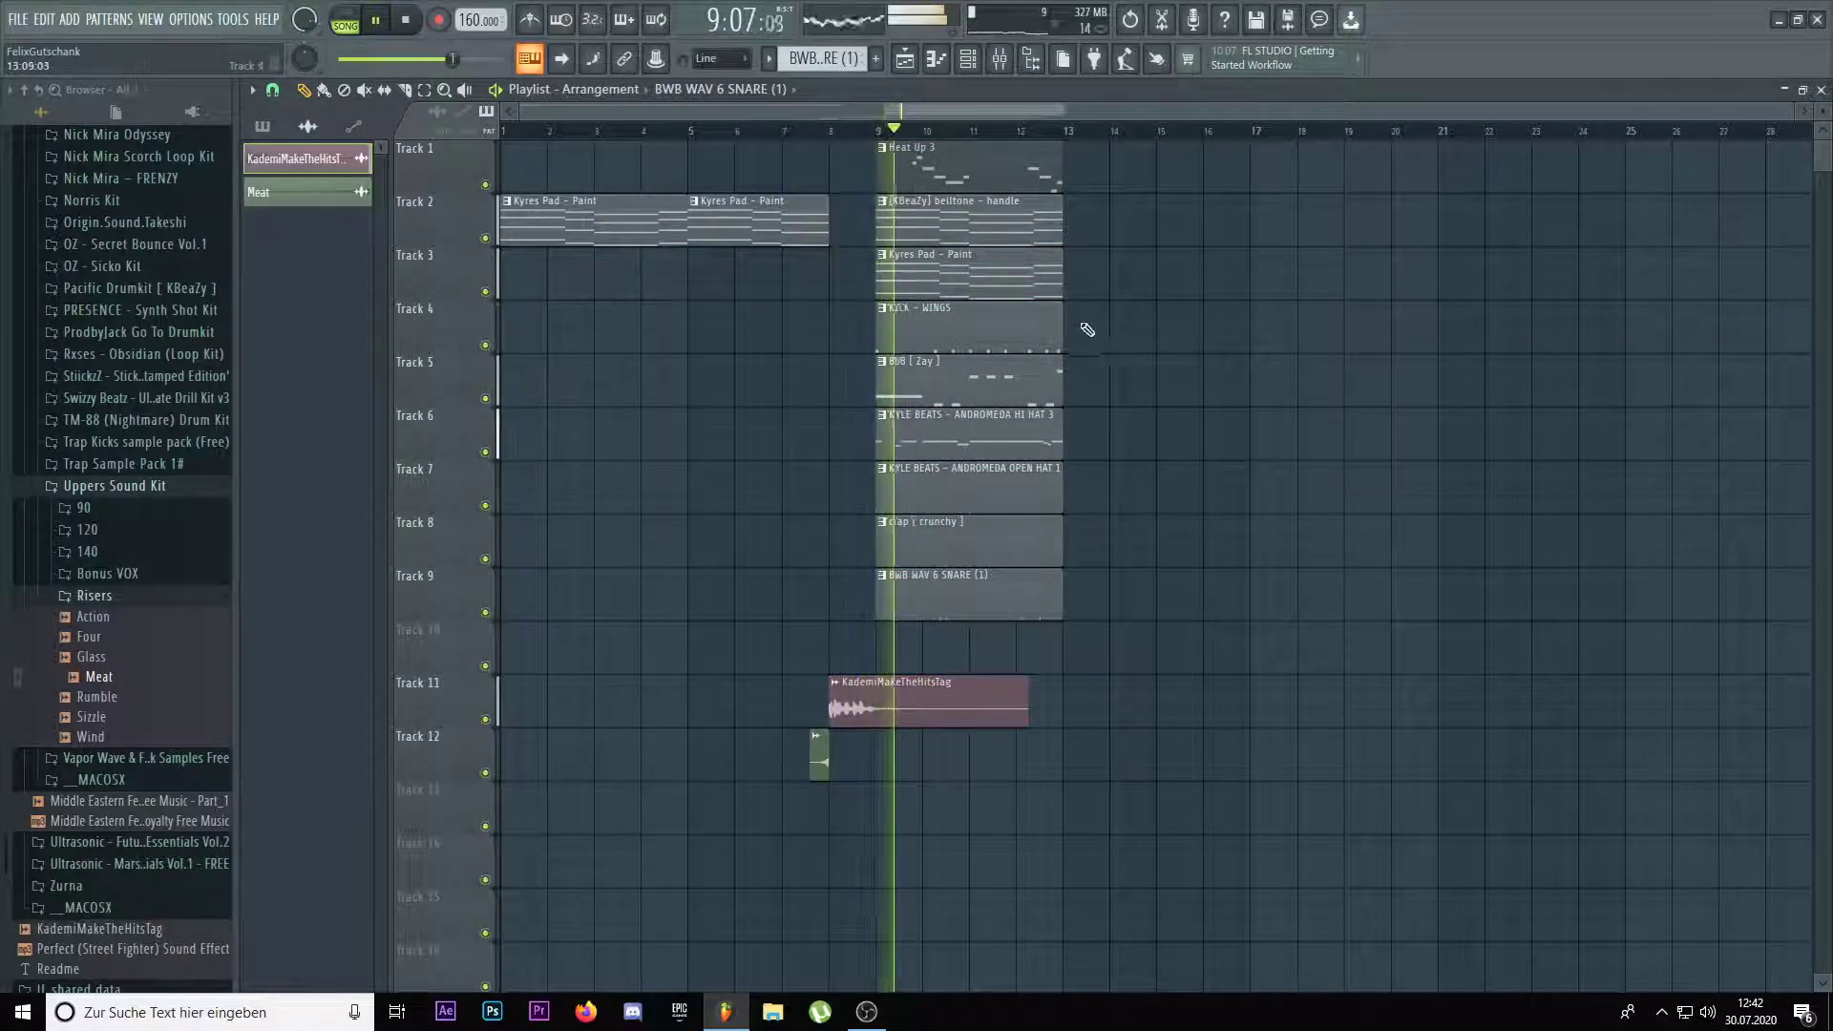
Duplicate the nine-track block until it fills bars 9 to 25
{"action": "left_click_drag", "start_coordinate": [1129, 661], "coordinate": [945, 157]}
{"action": "key", "text": "ctrl+b"}
{"action": "left_click_drag", "start_coordinate": [1280, 697], "coordinate": [1058, 179]}
{"action": "key", "text": "ctrl+b"}
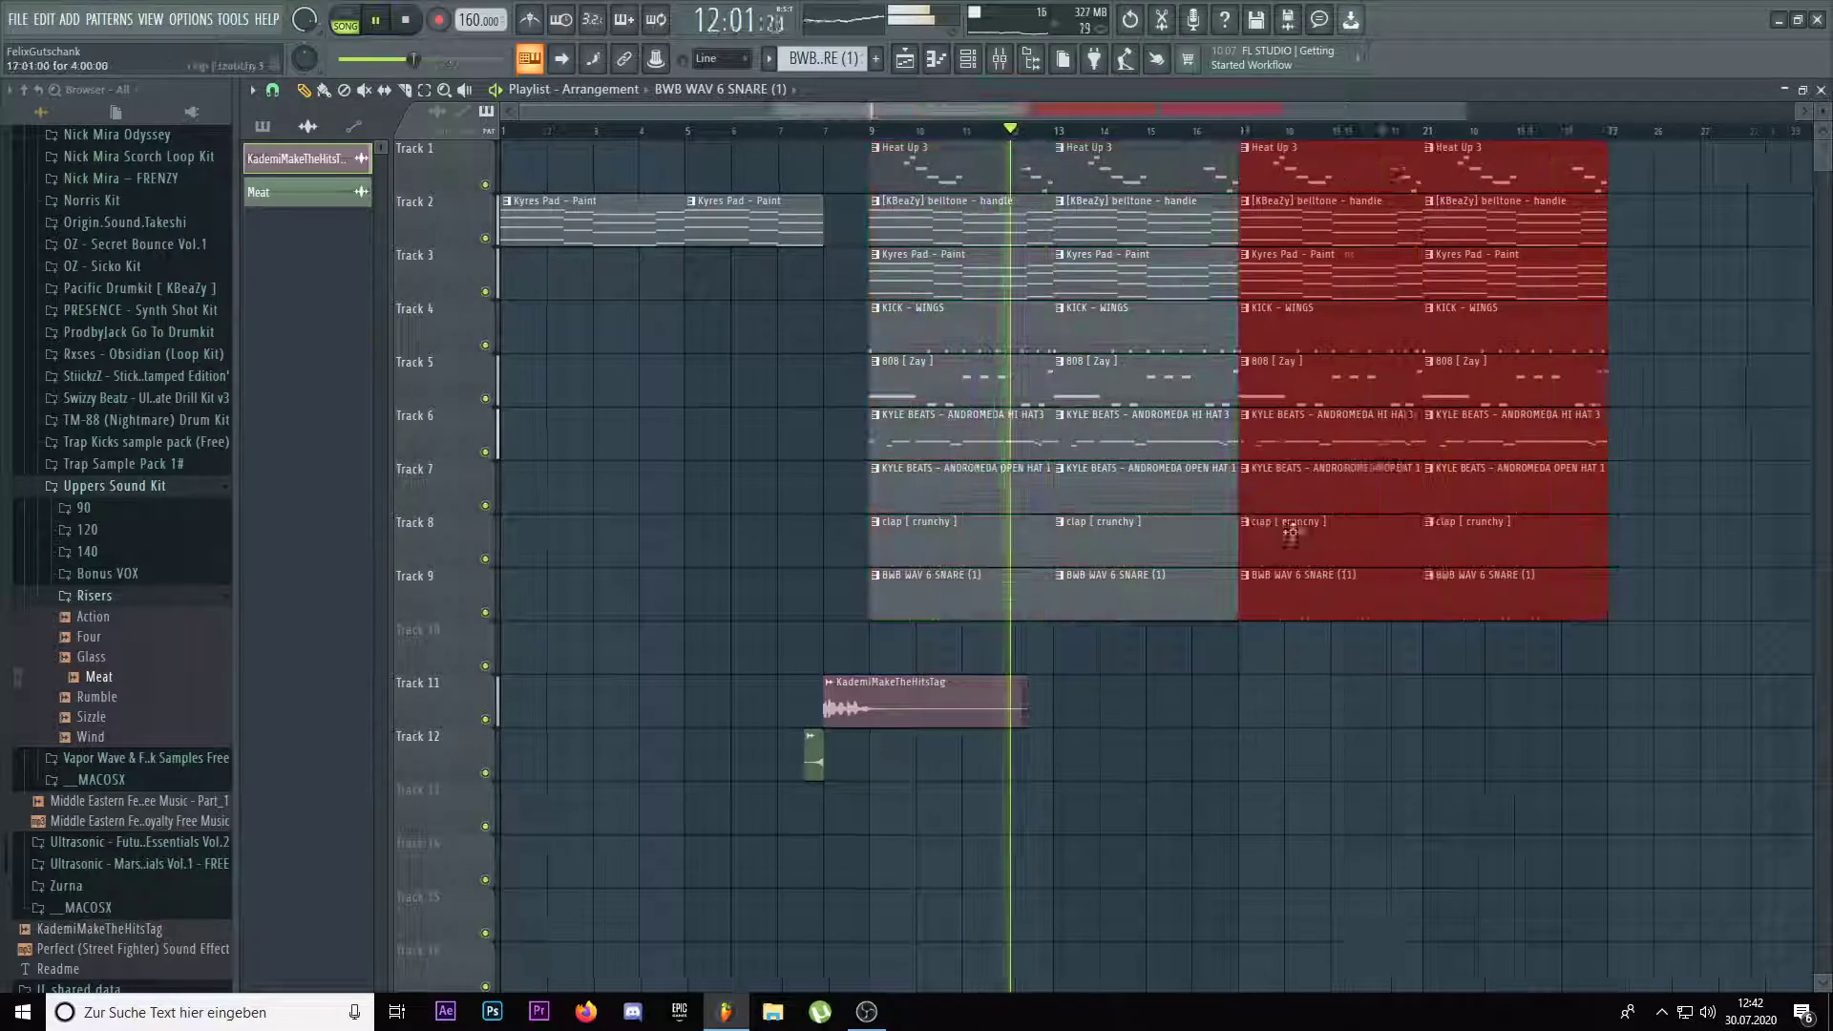
Shorten the second hi-hat, open hat, clap and snare clips on Tracks 6 to 9 to end at bar 16
{"action": "scroll", "coordinate": [1121, 744], "scroll_direction": "down", "scroll_amount": 2}
{"action": "scroll", "coordinate": [1051, 702], "scroll_direction": "up", "scroll_amount": 2}
{"action": "left_click", "coordinate": [1051, 701]}
{"action": "left_click_drag", "start_coordinate": [993, 675], "coordinate": [800, 412]}
{"action": "left_click_drag", "start_coordinate": [982, 455], "coordinate": [945, 458]}
{"action": "left_click", "coordinate": [983, 726], "text": "ctrl"}
Duplicate the last pad, hi-hat and clap clips to bar 25 on Tracks 3, 6 and 8
{"action": "scroll", "coordinate": [983, 757], "scroll_direction": "down", "scroll_amount": 2}
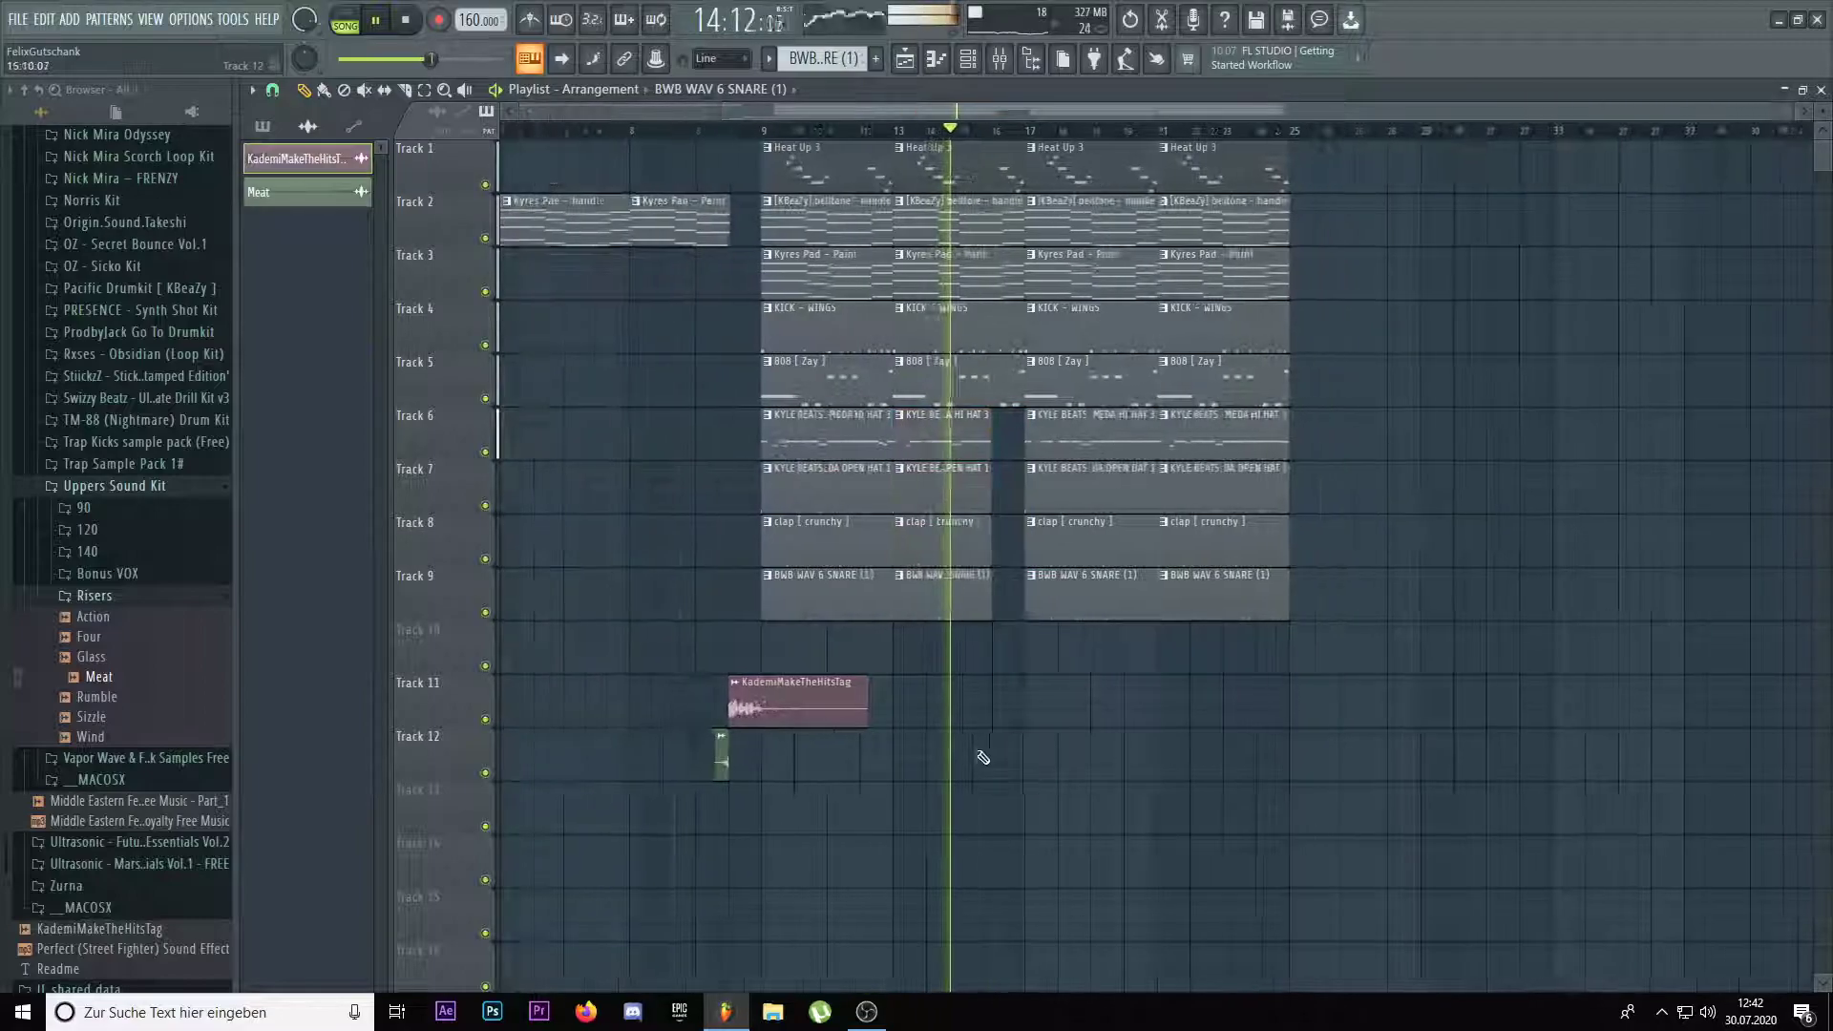
{"action": "scroll", "coordinate": [1241, 667], "scroll_direction": "up", "scroll_amount": 2}
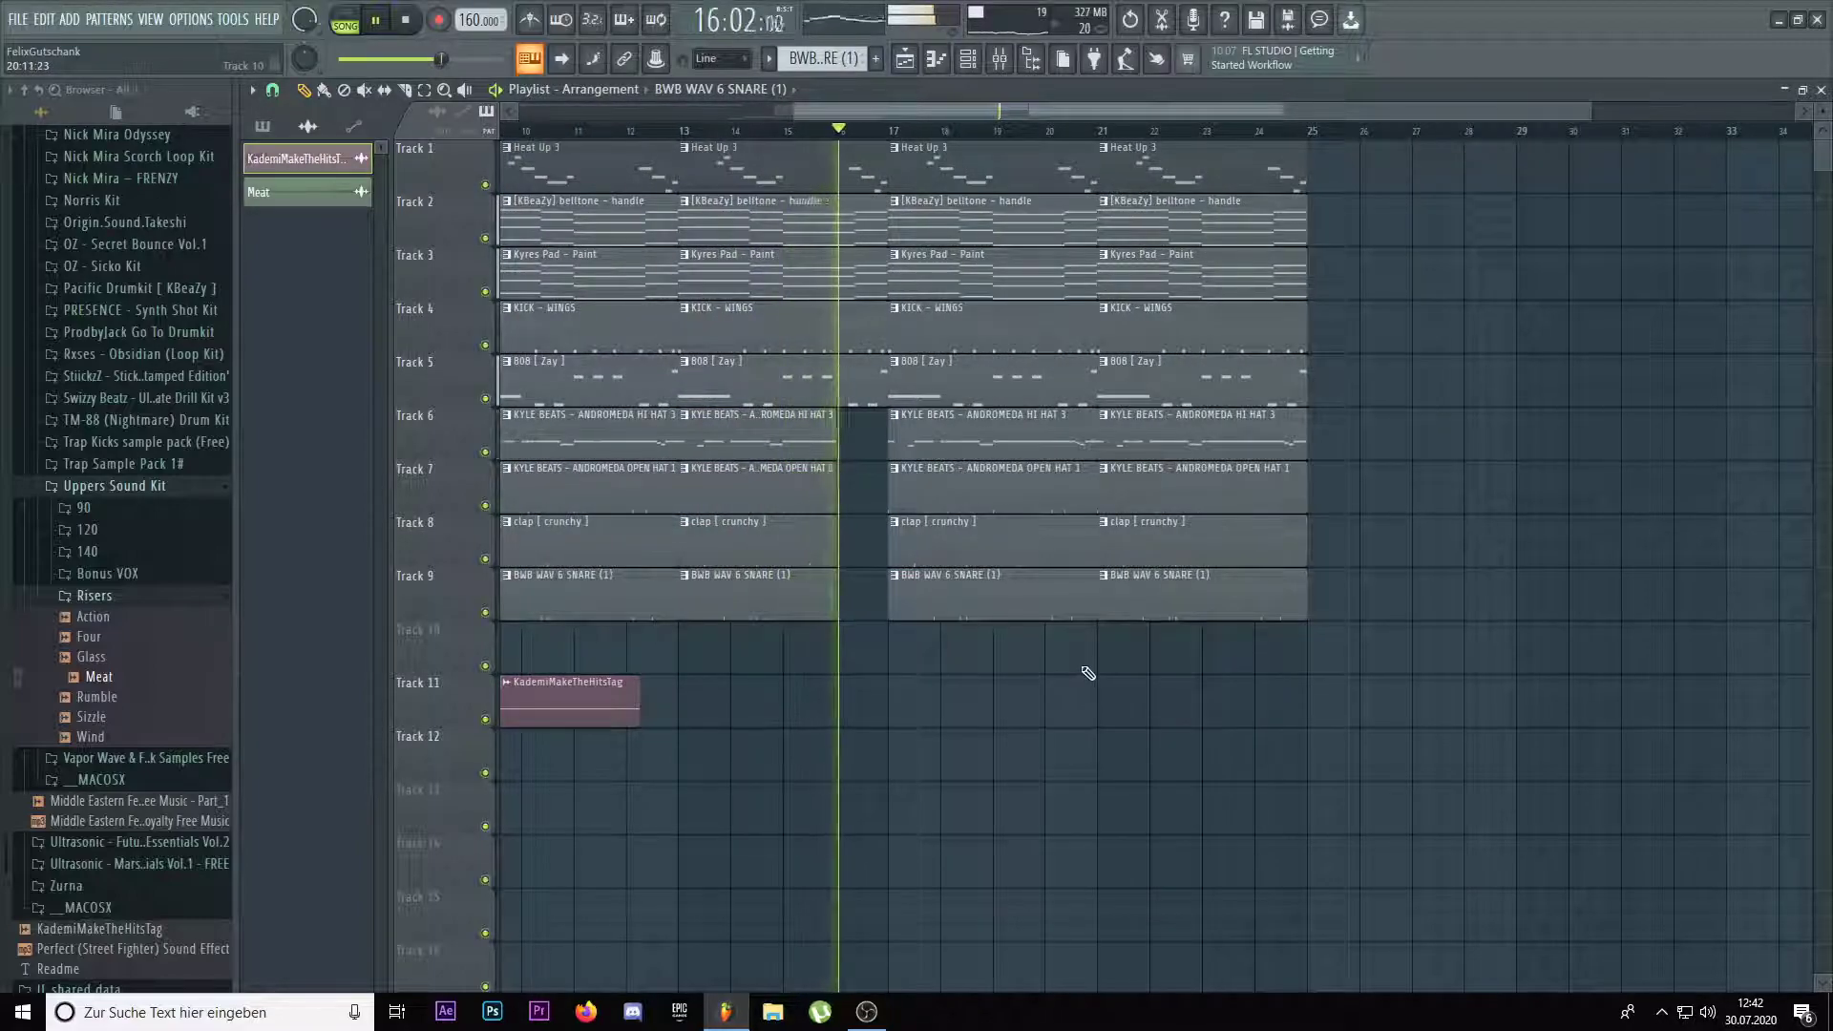
{"action": "scroll", "coordinate": [1085, 668], "scroll_direction": "down", "scroll_amount": 3}
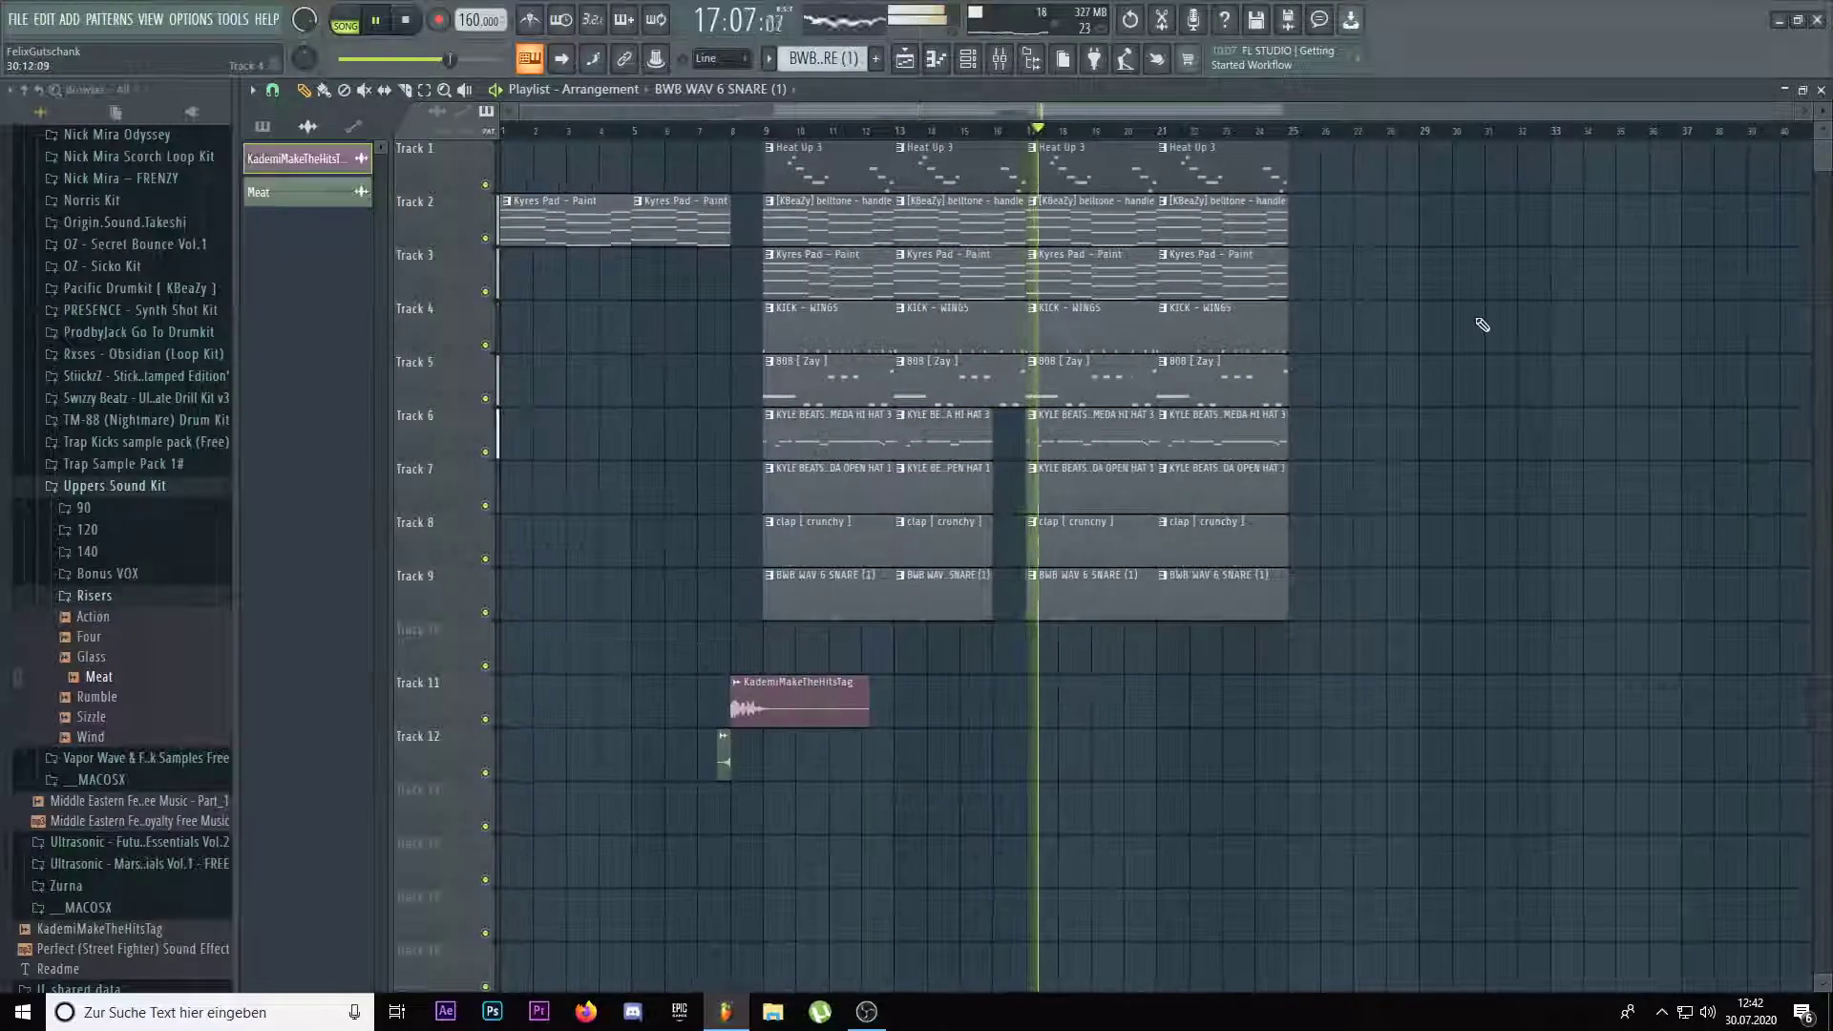
{"action": "left_click_drag", "start_coordinate": [1322, 292], "coordinate": [1277, 258]}
{"action": "key", "text": "ctrl+b"}
{"action": "left_click", "coordinate": [1306, 351], "text": "ctrl"}
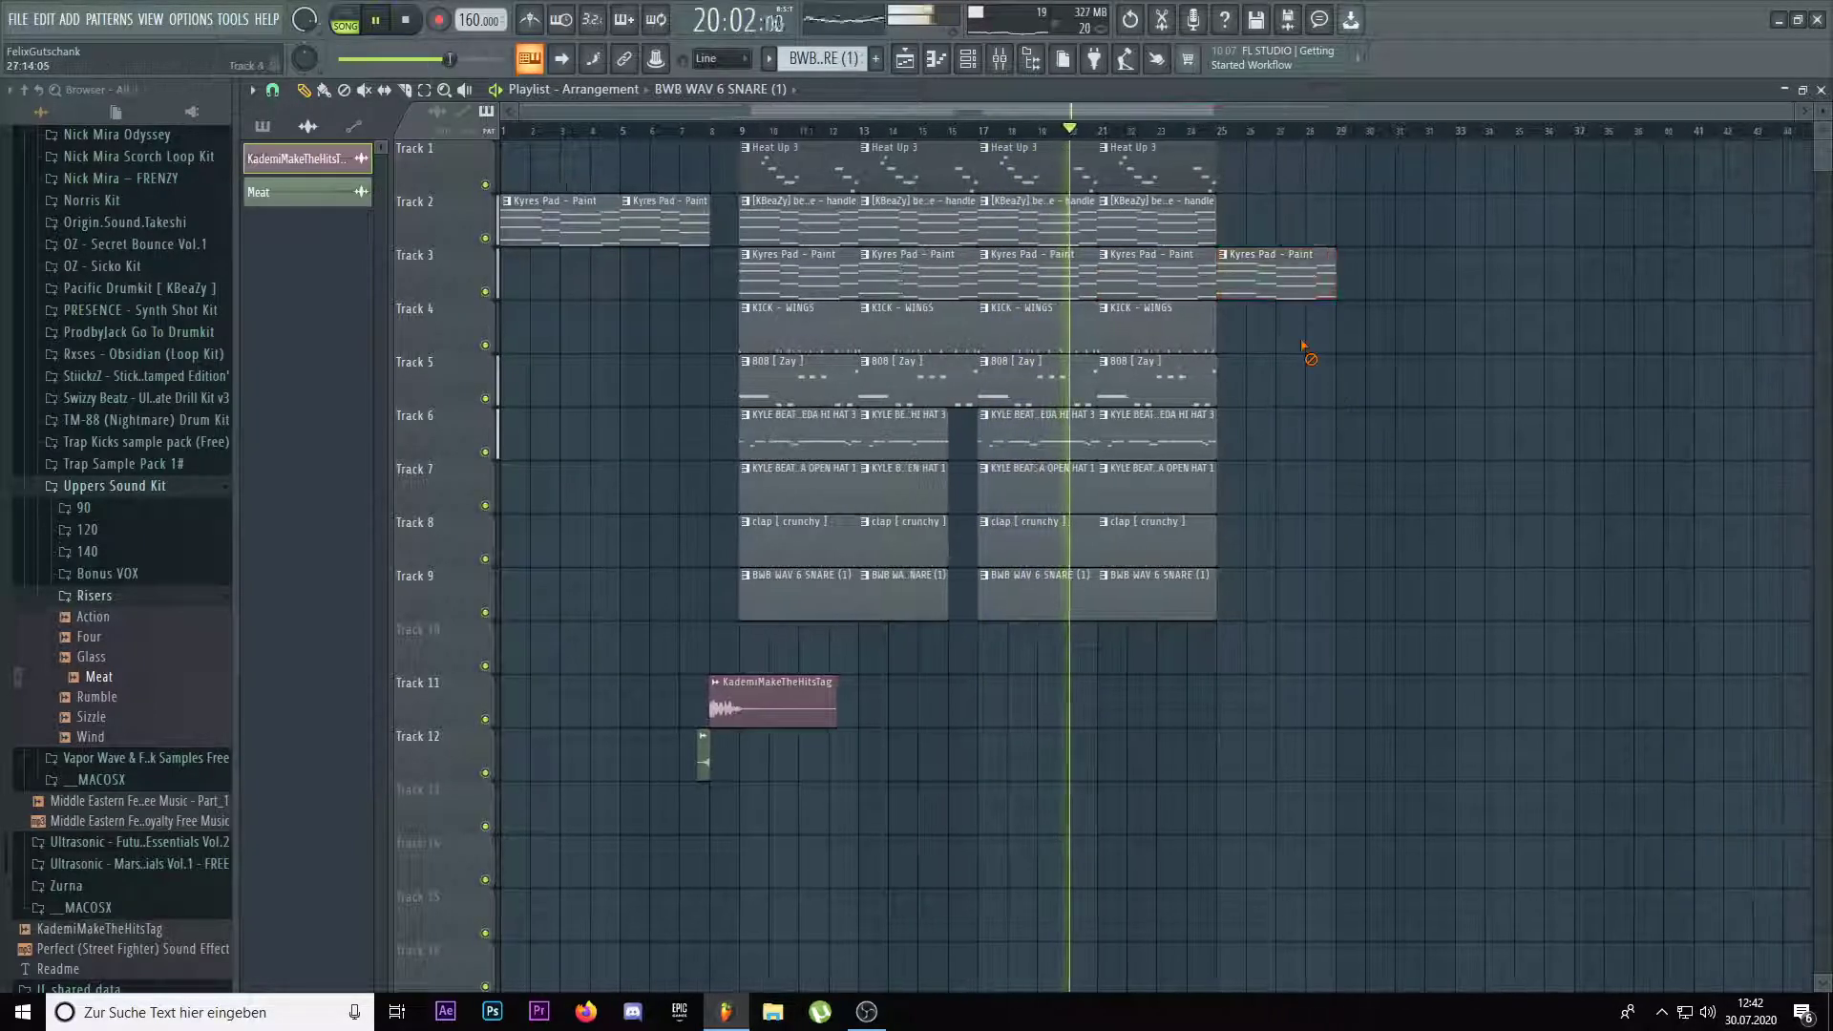
{"action": "left_click_drag", "start_coordinate": [1246, 437], "coordinate": [1178, 441]}
{"action": "key", "text": "ctrl+b"}
{"action": "left_click_drag", "start_coordinate": [1278, 536], "coordinate": [1184, 539]}
{"action": "key", "text": "ctrl+b"}
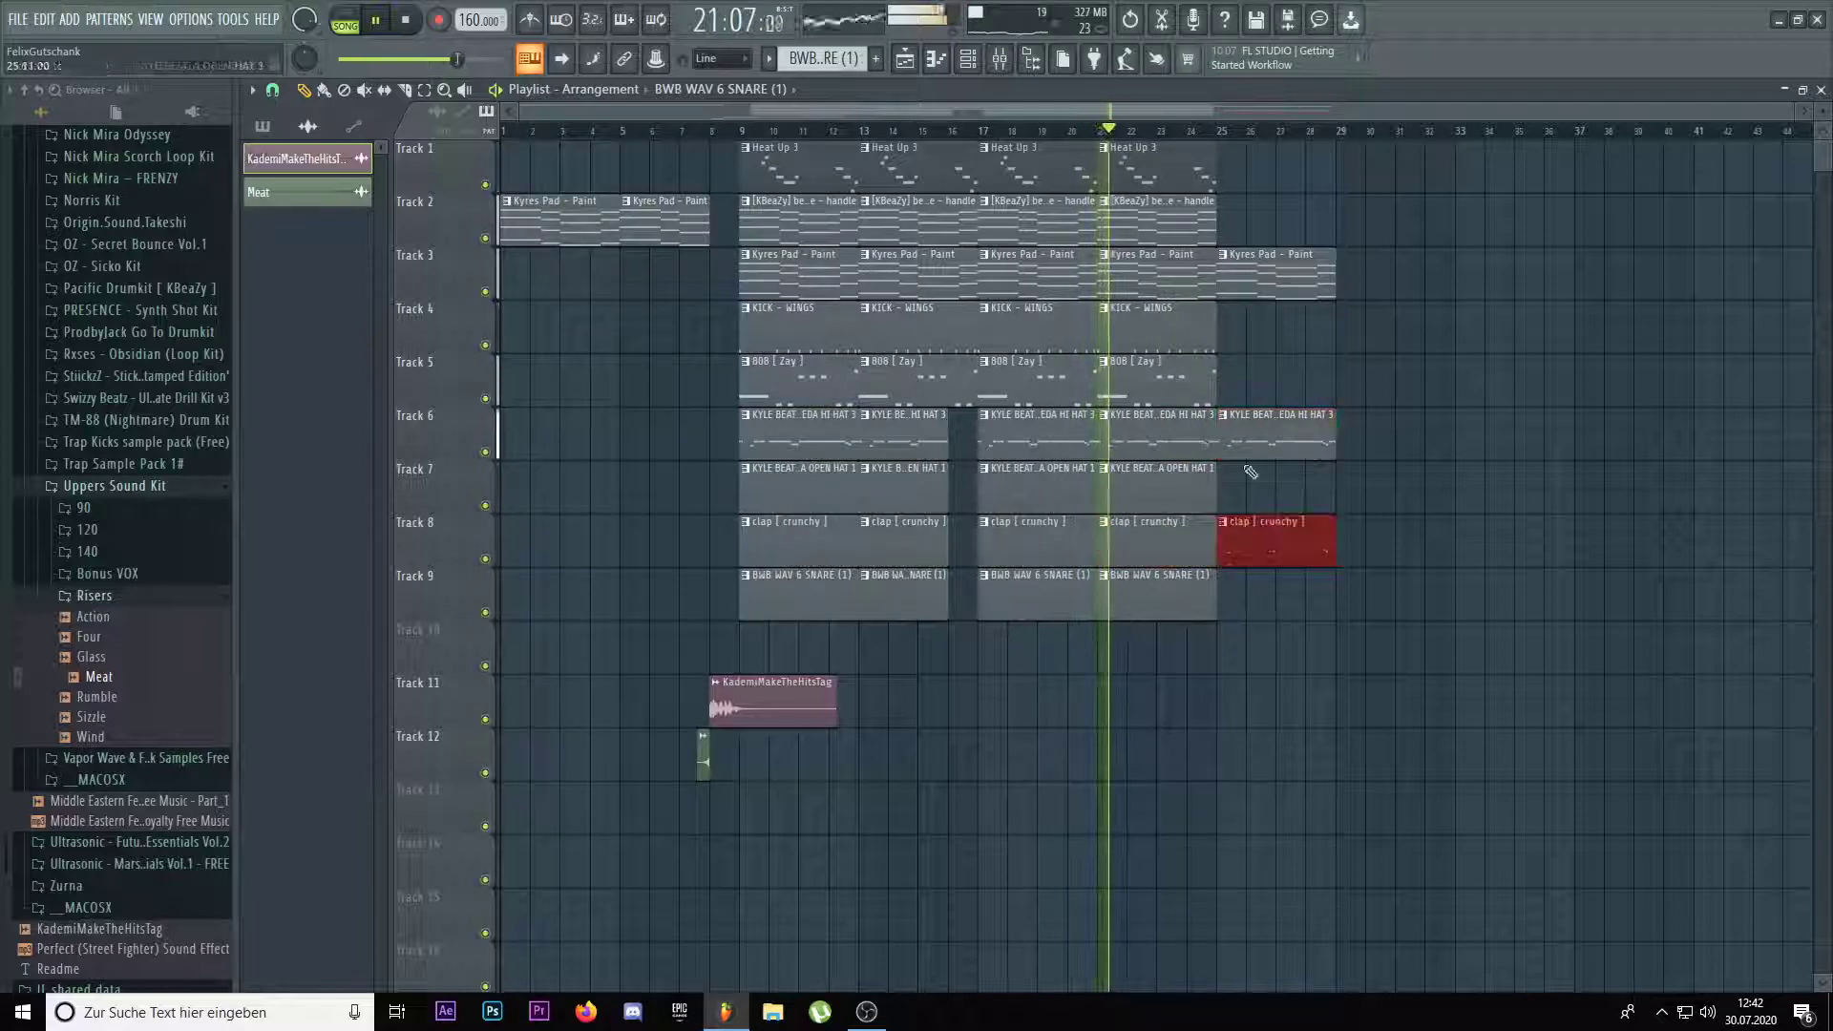
Duplicate the belltone clip to bar 25, and repeat the whole bar 25 section at bar 29
{"action": "left_click_drag", "start_coordinate": [1267, 235], "coordinate": [1194, 225]}
{"action": "key", "text": "ctrl+b"}
{"action": "left_click_drag", "start_coordinate": [1383, 596], "coordinate": [1259, 150]}
{"action": "key", "text": "ctrl+b"}
{"action": "left_click", "coordinate": [1440, 477], "text": "ctrl"}
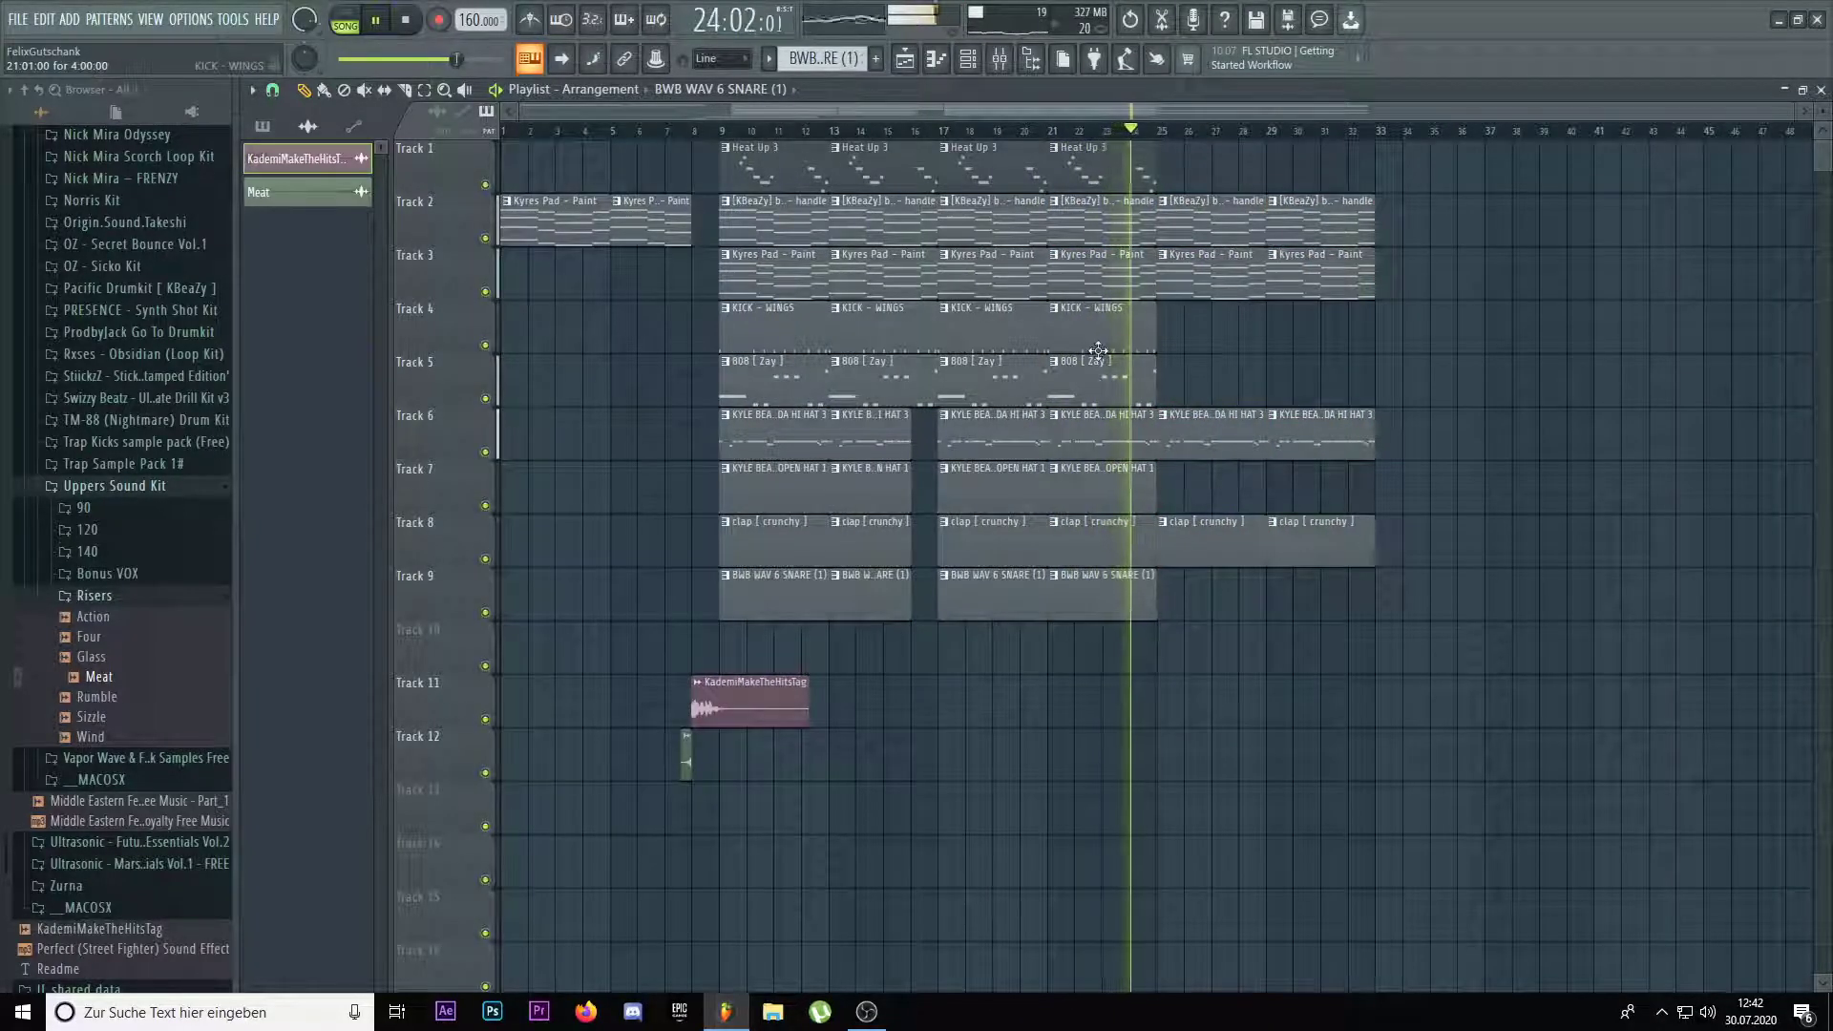
Copy the open hat clip to bar 29 on Track 7 and duplicate the bar 29 section to bar 33
{"action": "left_click_drag", "start_coordinate": [1099, 492], "coordinate": [1317, 494]}
{"action": "left_click_drag", "start_coordinate": [1329, 620], "coordinate": [1270, 191]}
{"action": "key", "text": "ctrl+b"}
Copy the 808 clip to bar 33 on Track 5 and duplicate the bar 33 section to bar 37
{"action": "left_click_drag", "start_coordinate": [1105, 386], "coordinate": [1431, 392]}
{"action": "left_click_drag", "start_coordinate": [1461, 601], "coordinate": [1421, 188]}
{"action": "scroll", "coordinate": [1460, 248], "scroll_direction": "down", "scroll_amount": 1}
{"action": "key", "text": "ctrl+b"}
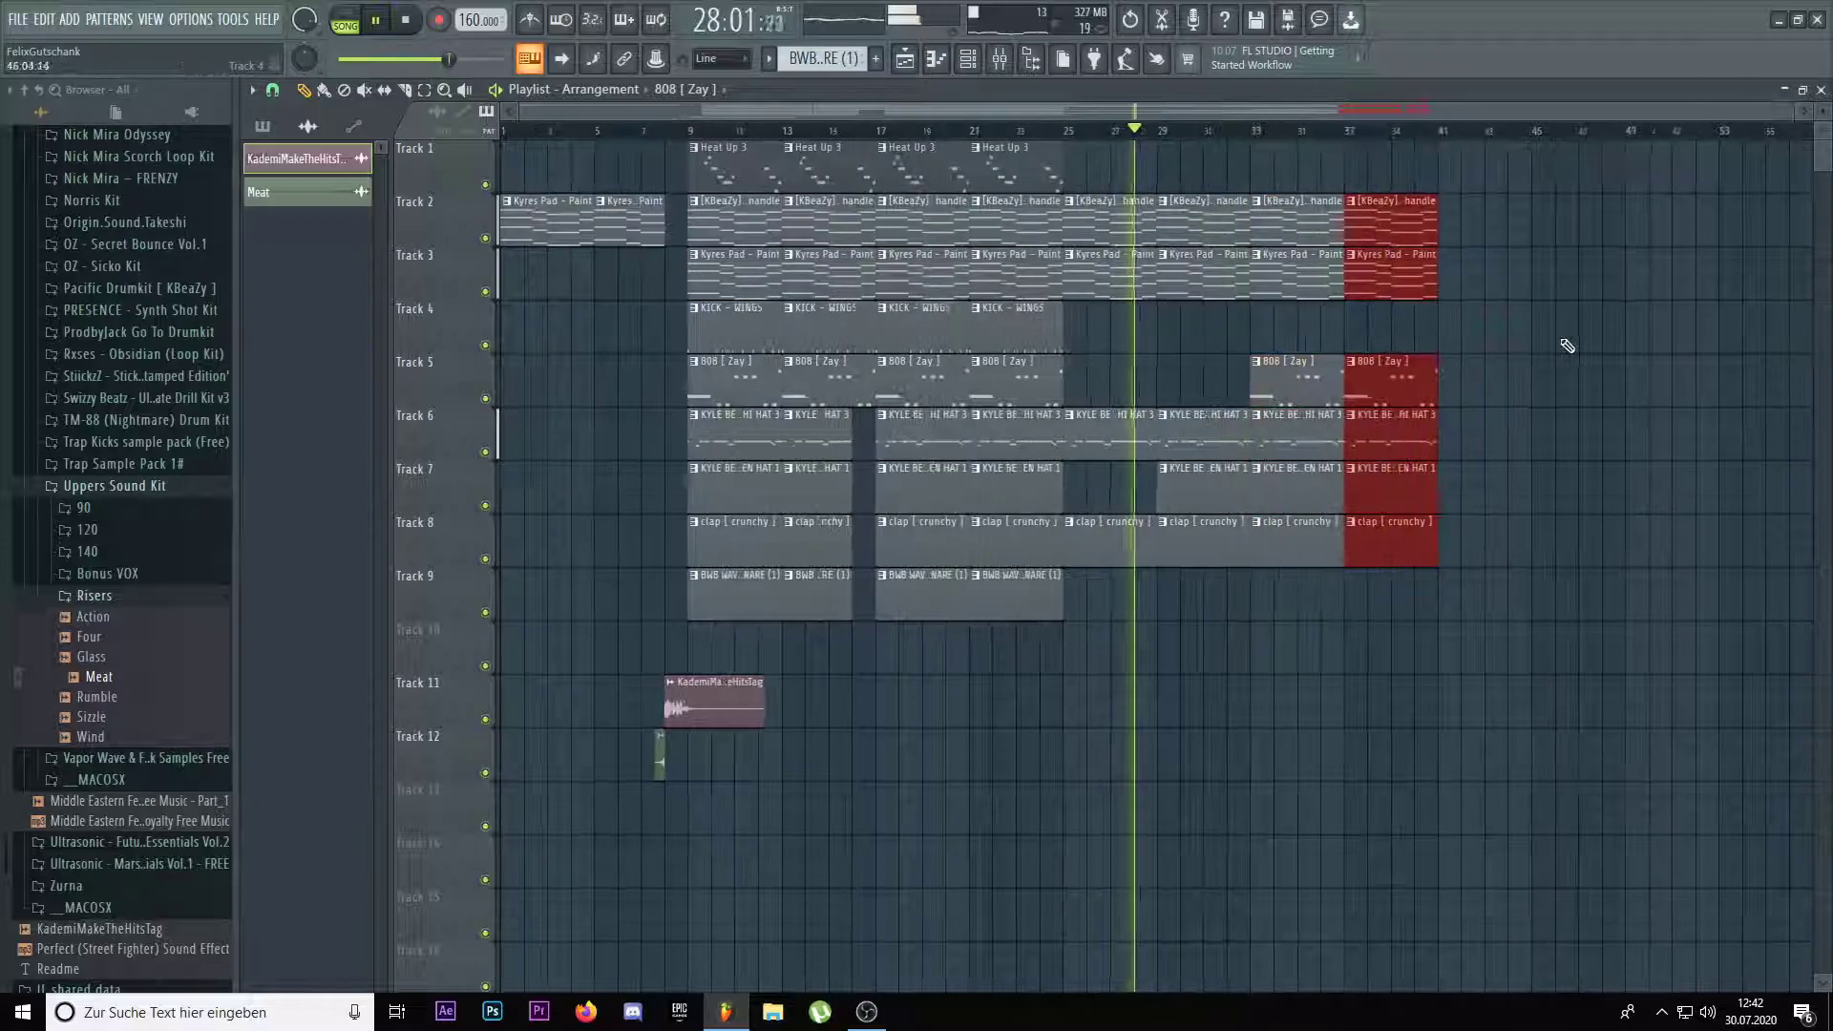
{"action": "scroll", "coordinate": [1561, 343], "scroll_direction": "up", "scroll_amount": 2}
{"action": "left_click", "coordinate": [1462, 323], "text": "ctrl"}
Add Heat Up 3 clips on Track 1, one from bar 29 to 32 and a short one at bar 36
{"action": "left_click", "coordinate": [832, 170]}
{"action": "left_click", "coordinate": [1023, 170]}
{"action": "left_click_drag", "start_coordinate": [1232, 169], "coordinate": [1175, 170]}
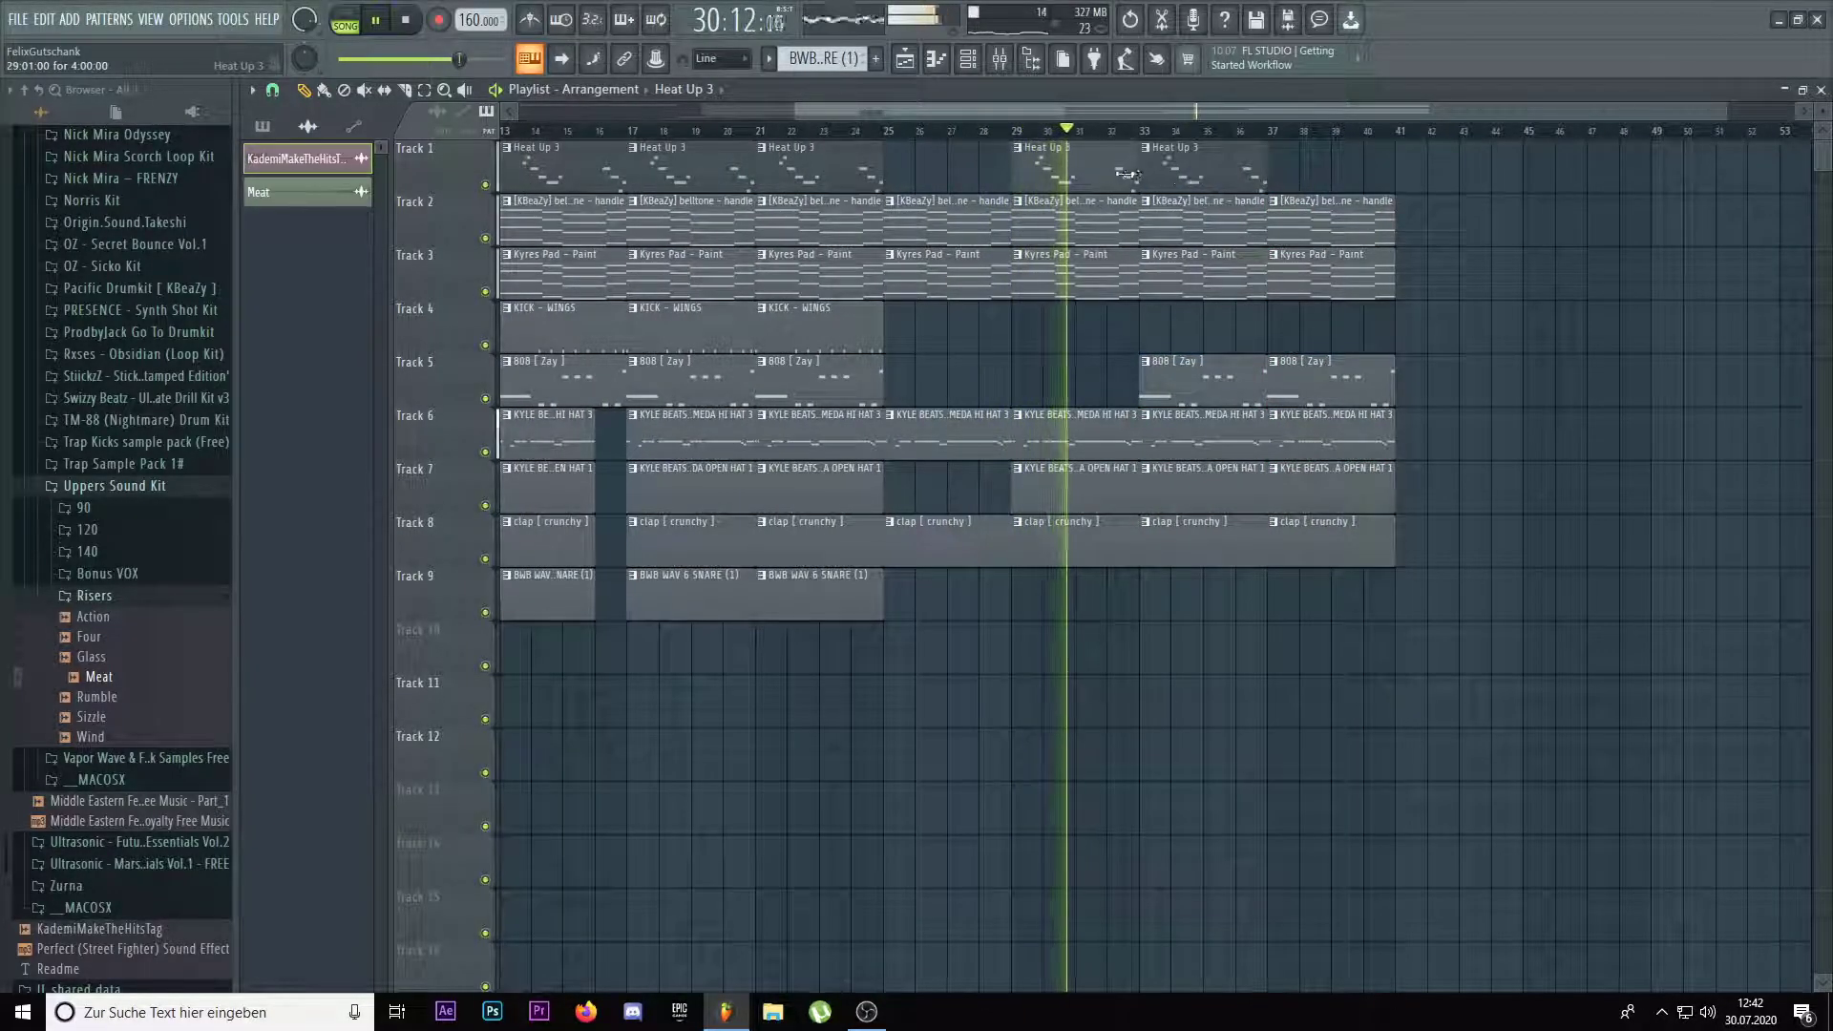
Shorten the hi-hat, open hat and clap clips starting at bar 33 to end at bar 36
{"action": "scroll", "coordinate": [1452, 286], "scroll_direction": "down", "scroll_amount": 2}
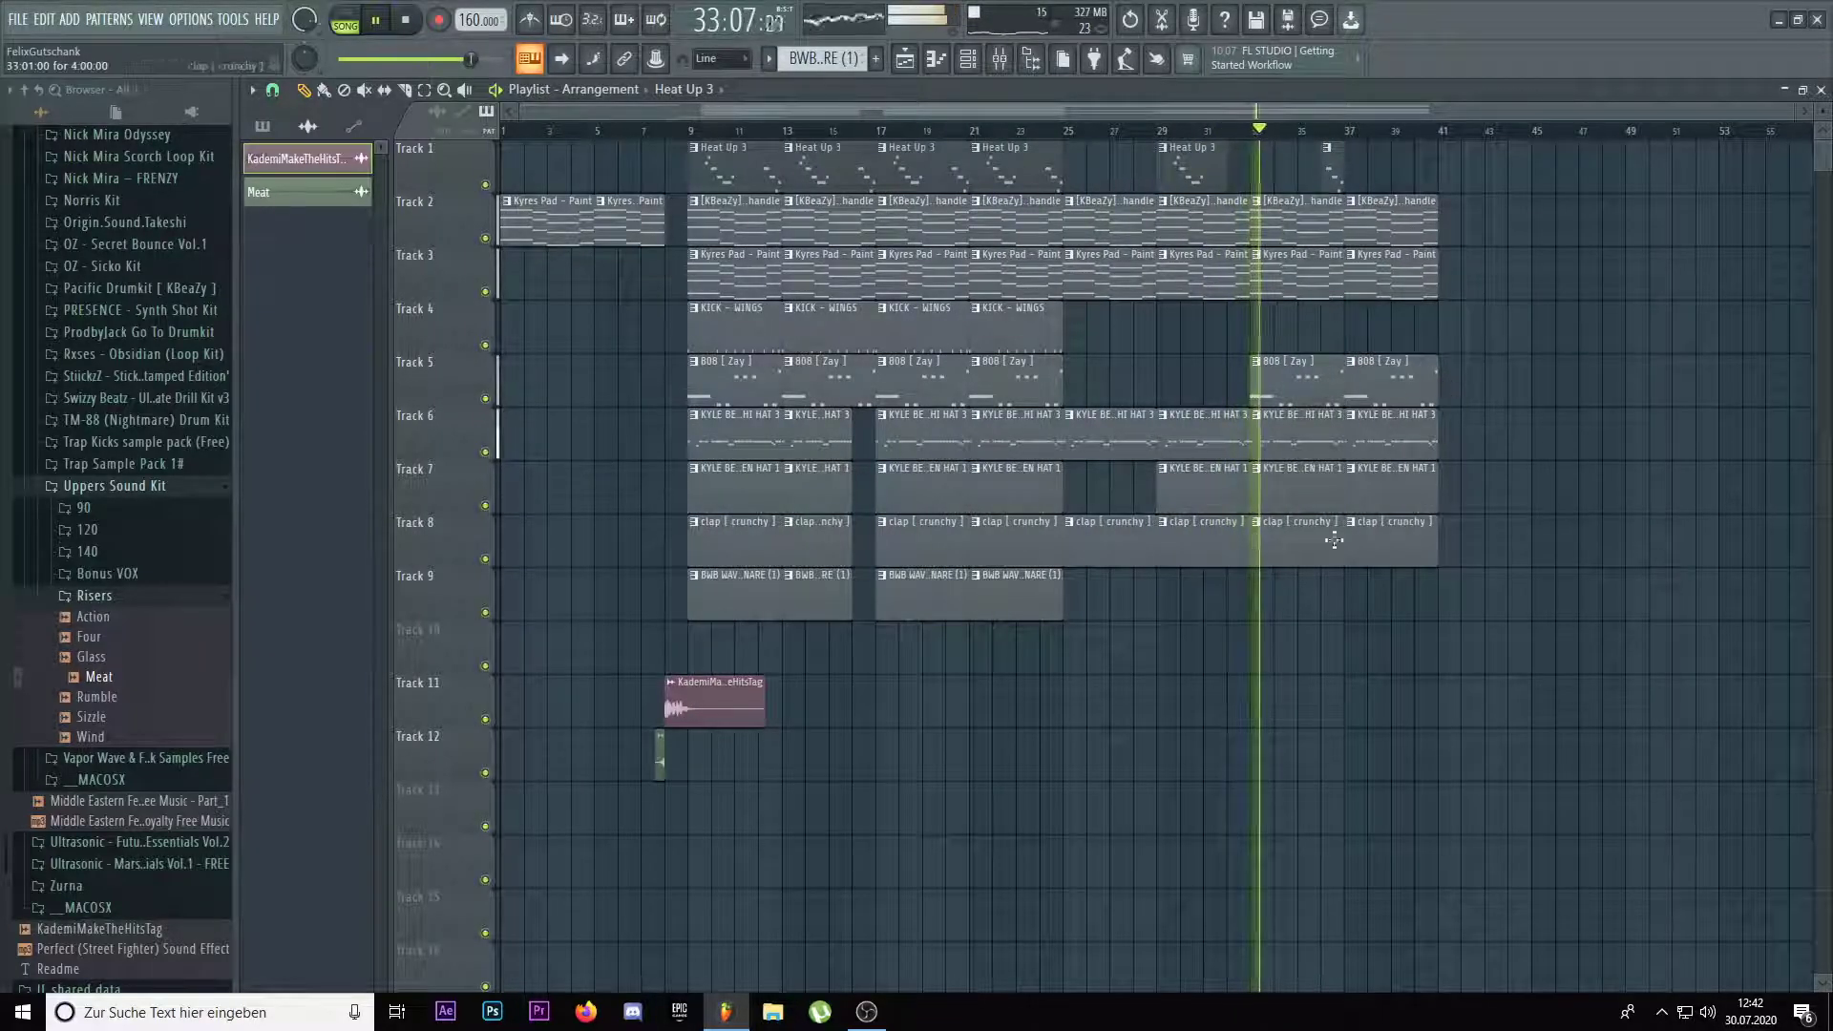
{"action": "left_click_drag", "start_coordinate": [1346, 604], "coordinate": [1323, 443]}
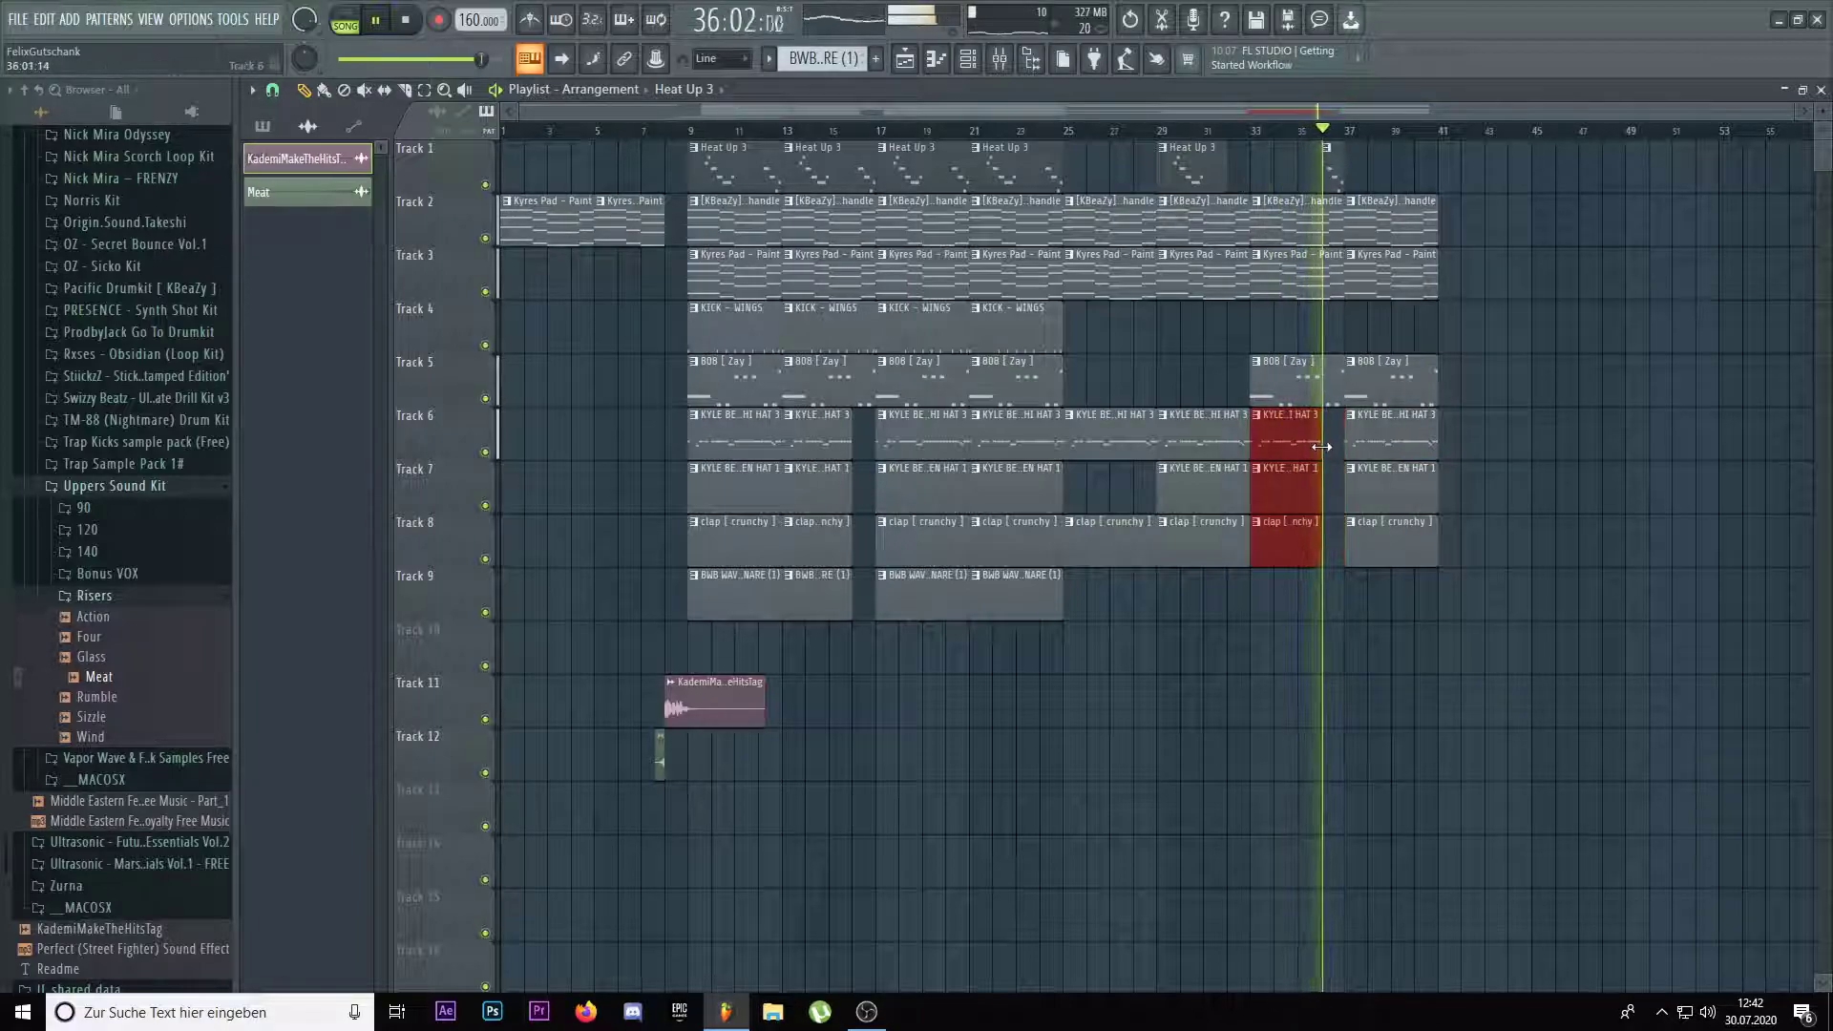
{"action": "left_click", "coordinate": [1359, 633], "text": "ctrl"}
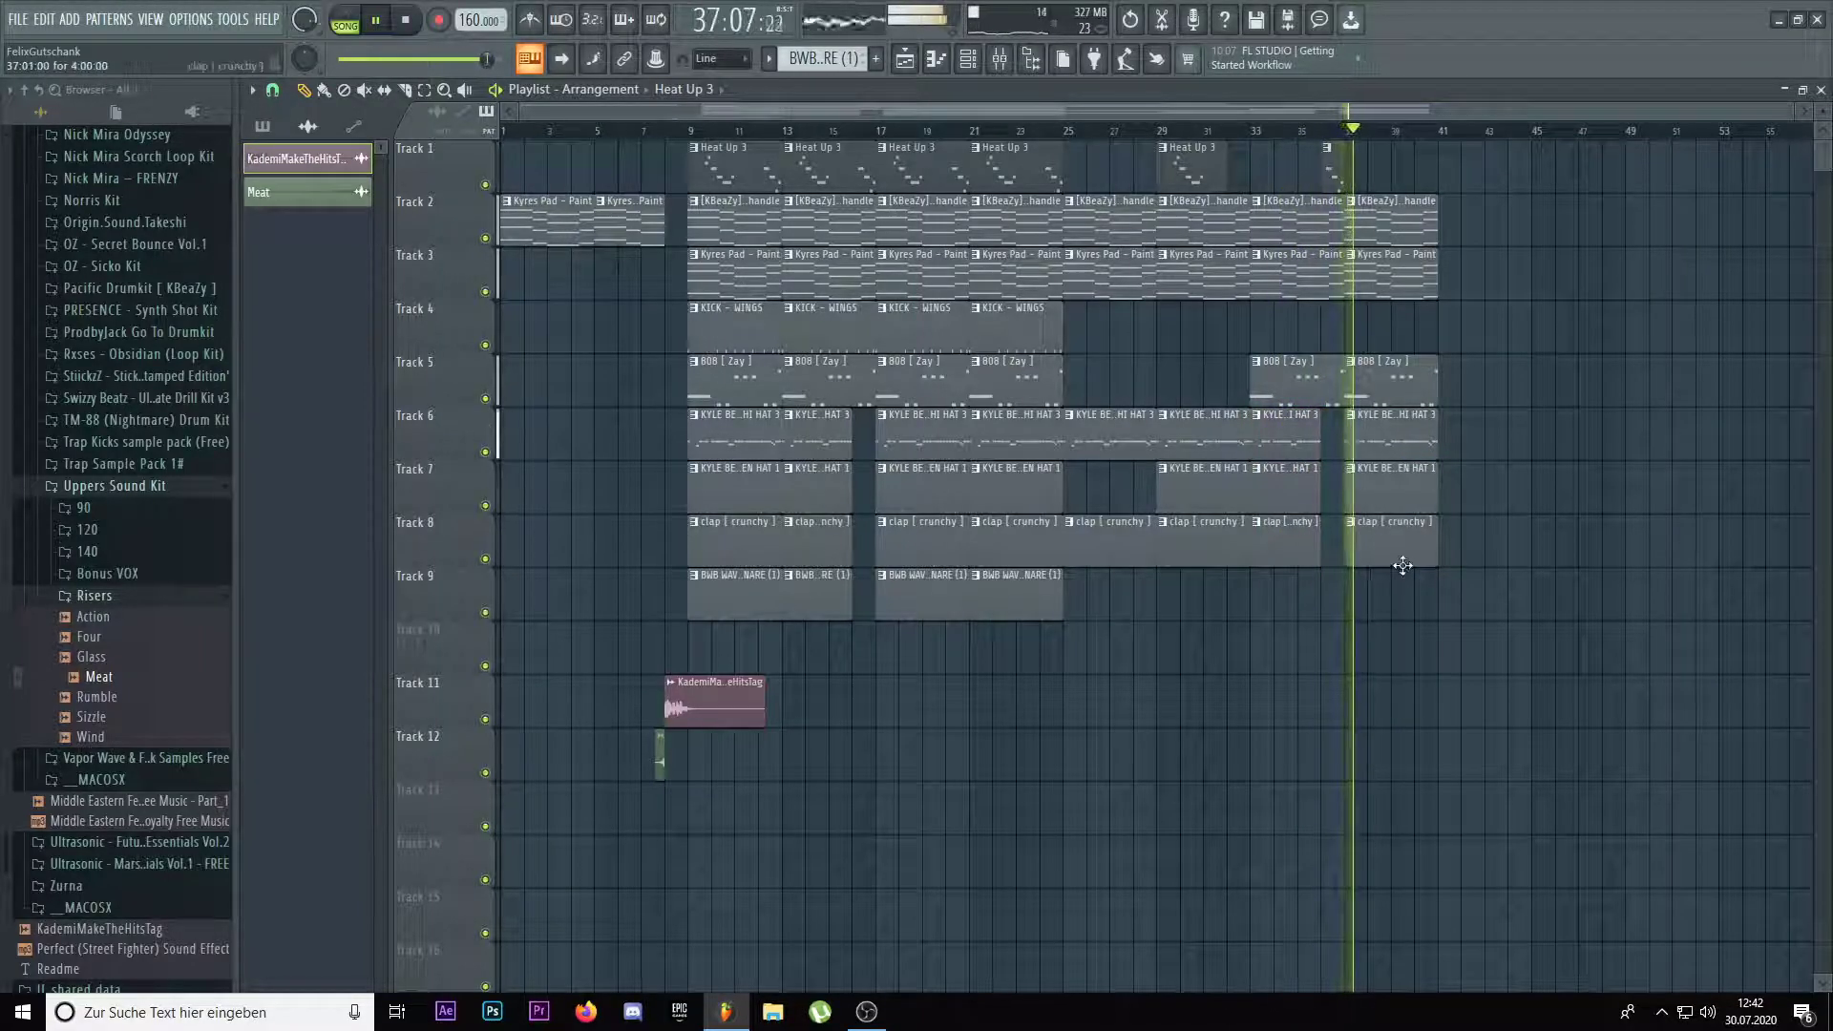
Duplicate the full arrangement of bars 9 to 41 on Tracks 1 to 9 so the copy starts at bar 41
{"action": "left_click_drag", "start_coordinate": [1501, 667], "coordinate": [769, 128]}
{"action": "key", "text": "ctrl+b"}
{"action": "scroll", "coordinate": [1235, 569], "scroll_direction": "down", "scroll_amount": 2}
{"action": "left_click", "coordinate": [1024, 767], "text": "ctrl"}
Copy the full-instrument block of bars 41 to 57 to bar 73
{"action": "scroll", "coordinate": [1149, 675], "scroll_direction": "up", "scroll_amount": 4}
{"action": "scroll", "coordinate": [1137, 671], "scroll_direction": "down", "scroll_amount": 3}
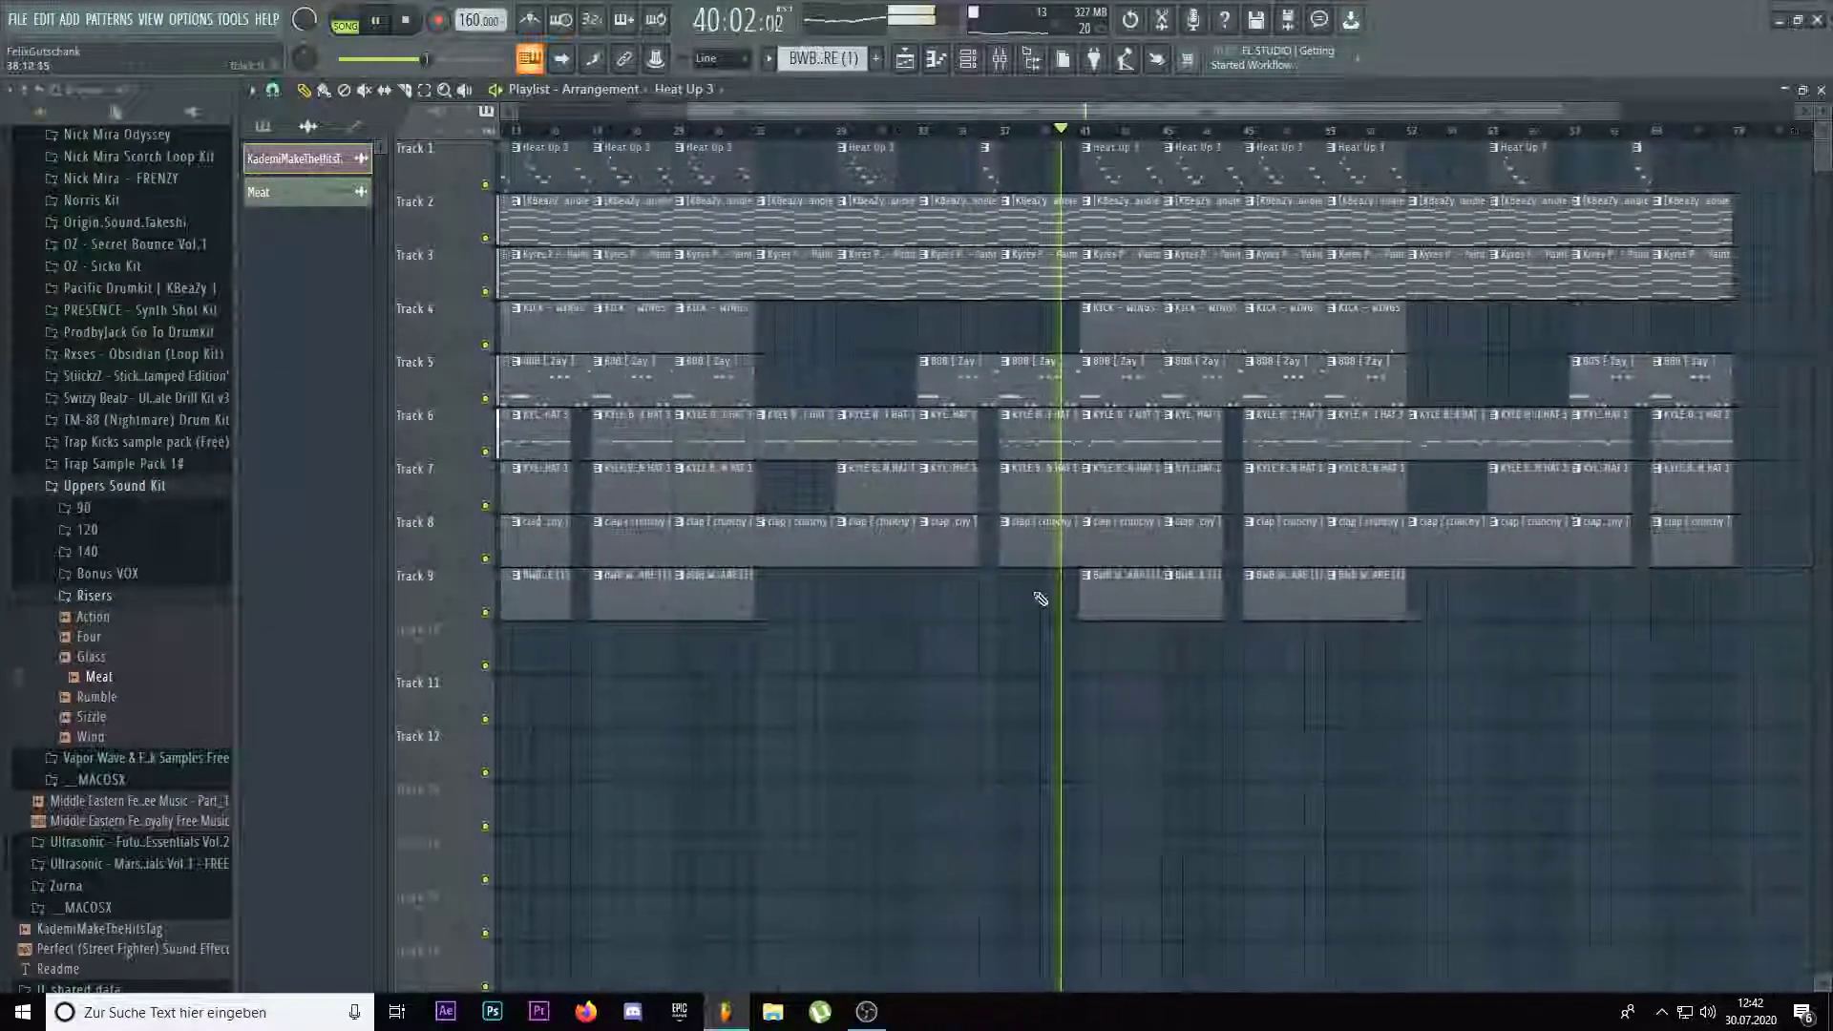
{"action": "scroll", "coordinate": [1040, 602], "scroll_direction": "up", "scroll_amount": 2}
{"action": "scroll", "coordinate": [1004, 618], "scroll_direction": "down", "scroll_amount": 3}
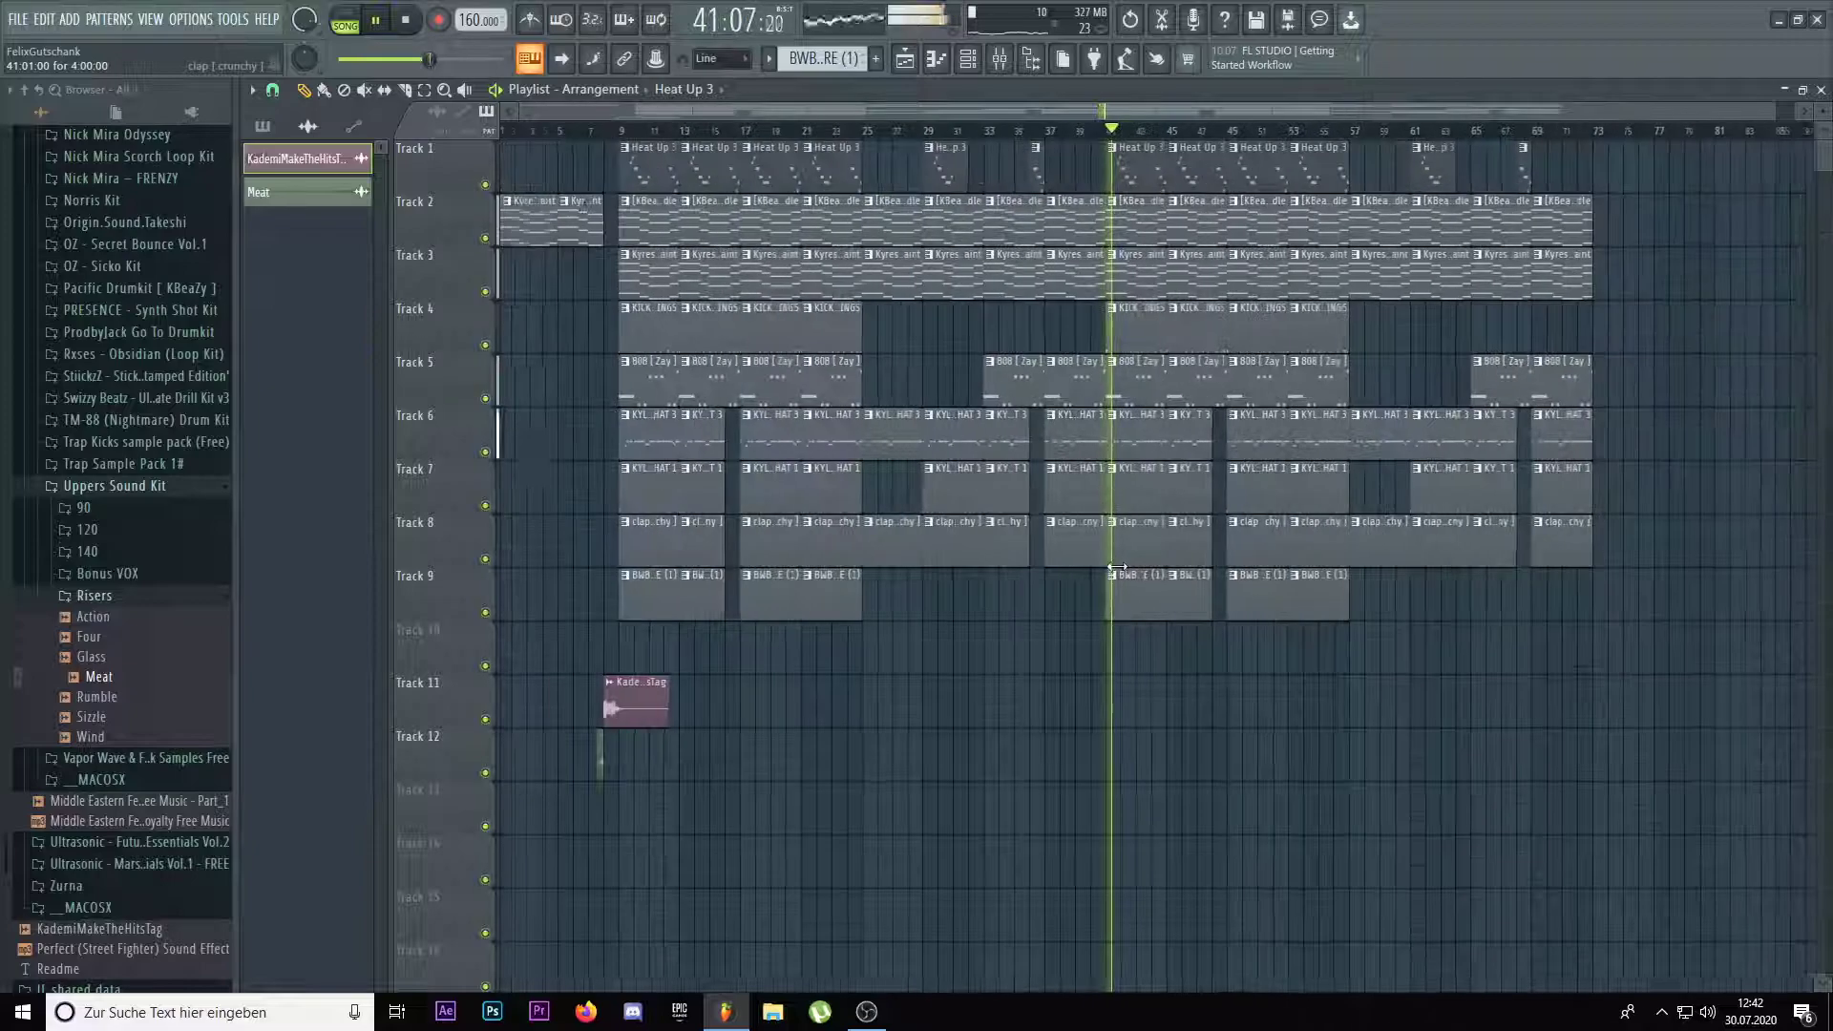
{"action": "left_click_drag", "start_coordinate": [1331, 668], "coordinate": [1128, 107]}
{"action": "left_click_drag", "start_coordinate": [1119, 174], "coordinate": [1595, 172]}
Add an outro from bar 89 by extending the belltone to bar 93 and the pad to bar 97
{"action": "scroll", "coordinate": [1593, 220], "scroll_direction": "down", "scroll_amount": 2}
{"action": "left_click_drag", "start_coordinate": [1615, 270], "coordinate": [1558, 196]}
{"action": "key", "text": "ctrl+b"}
{"action": "key", "text": "ctrl+b"}
{"action": "scroll", "coordinate": [1580, 535], "scroll_direction": "down", "scroll_amount": 1}
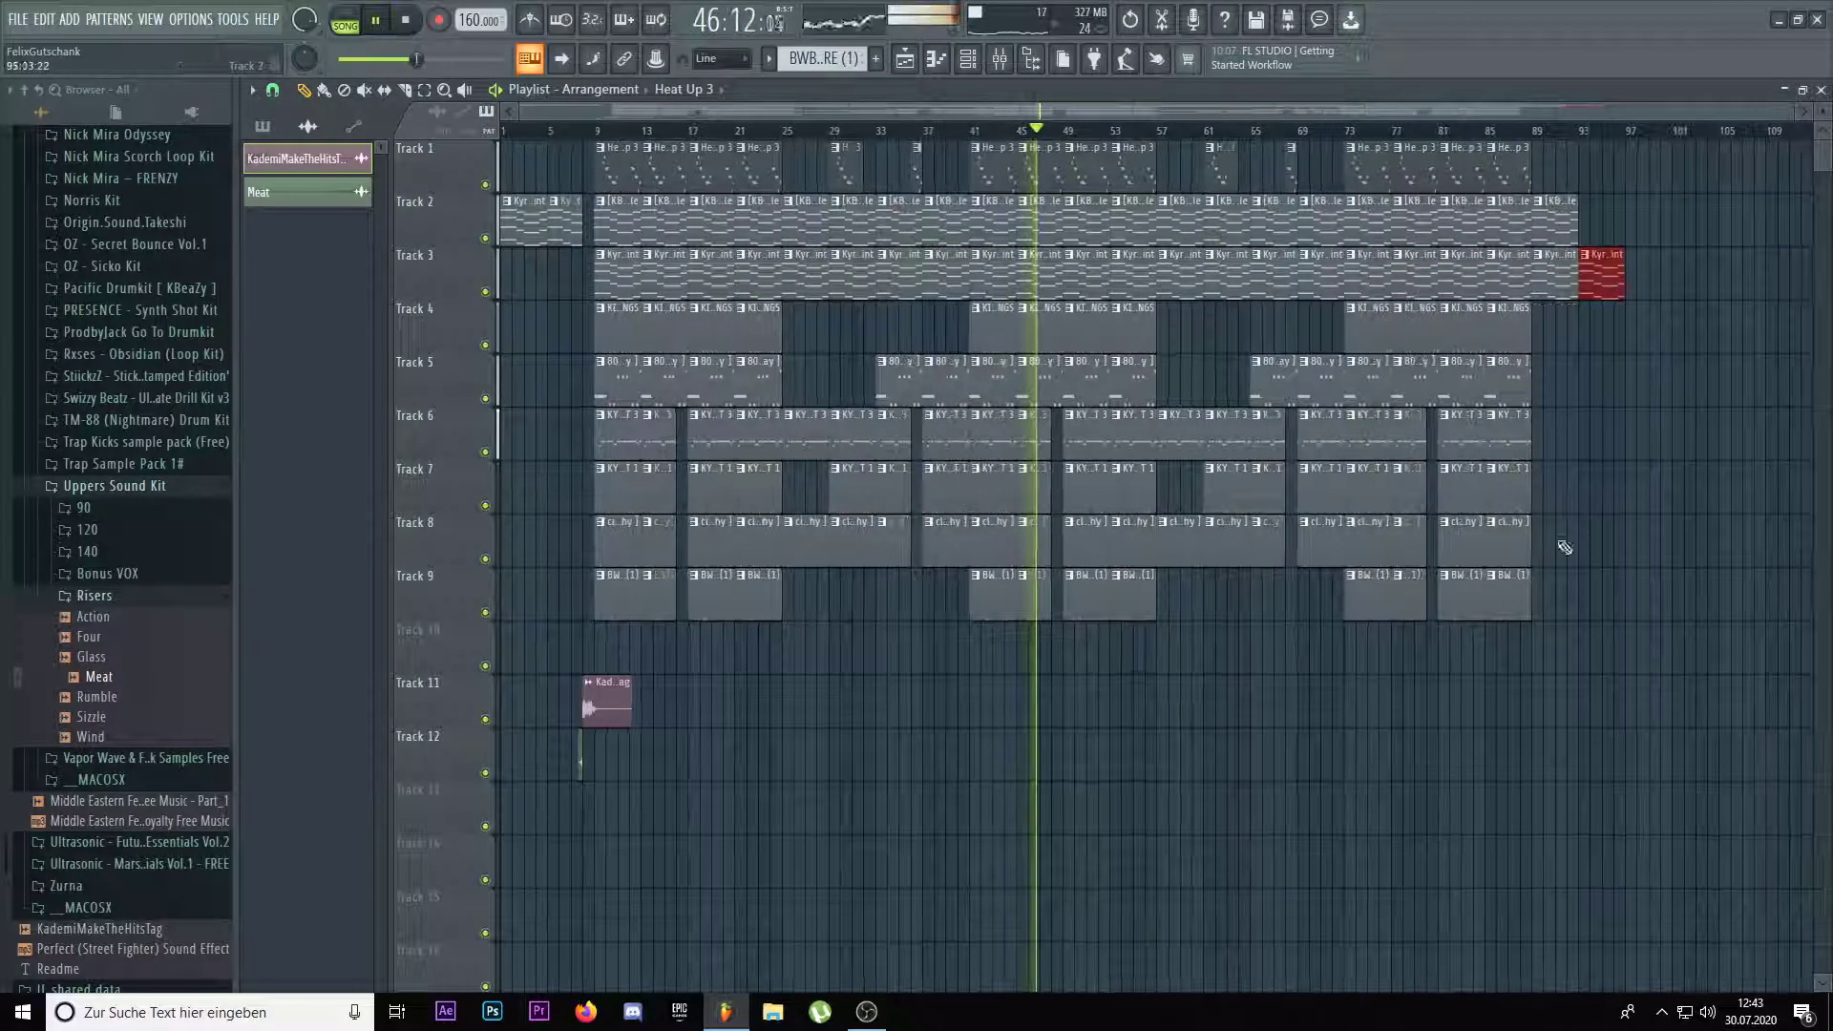
{"action": "left_click", "coordinate": [875, 1014]}
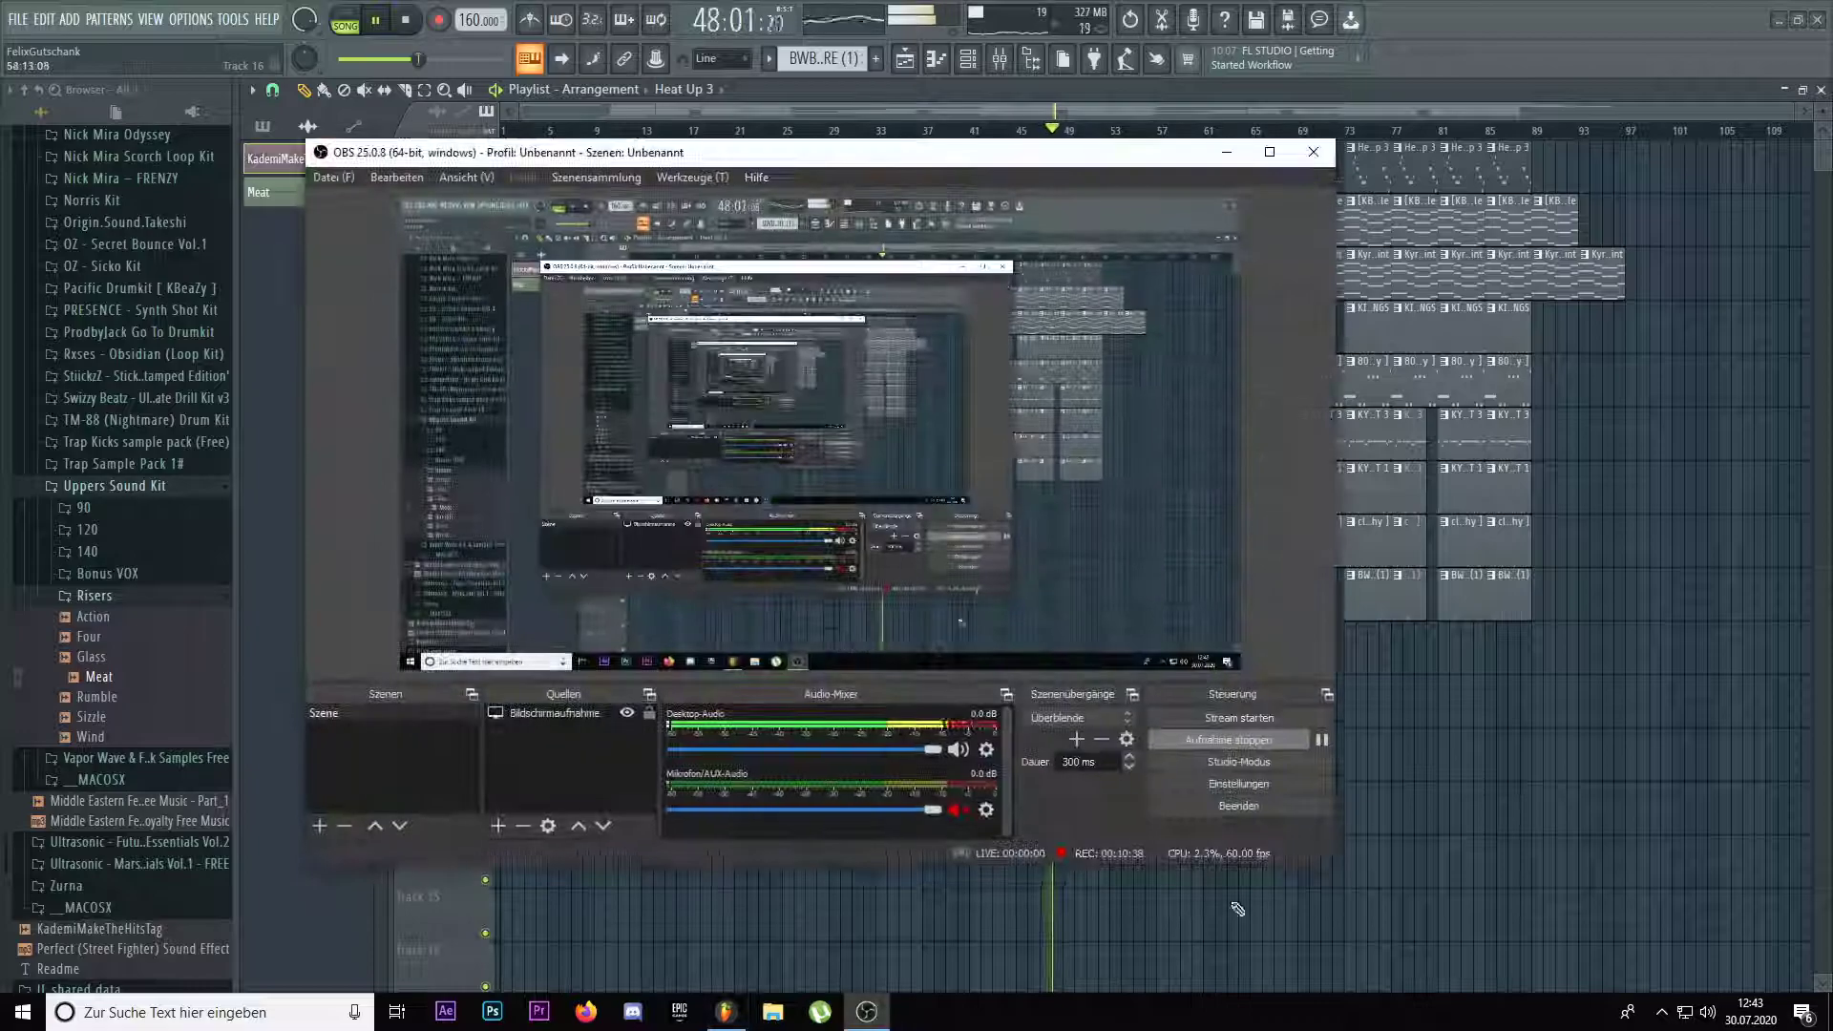